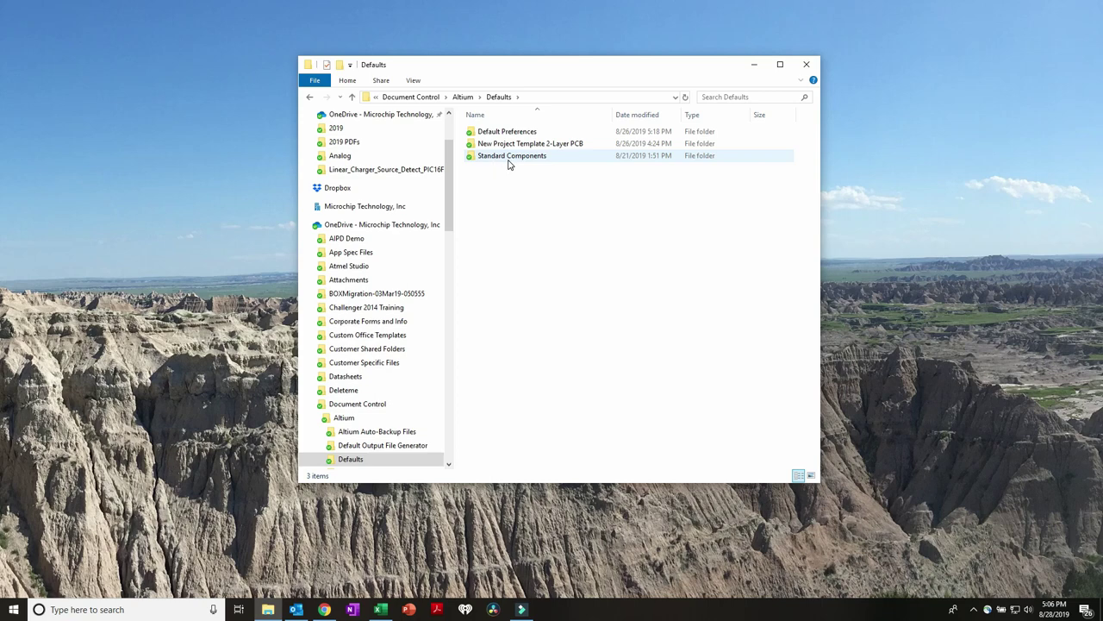
# Step: Copy the four Blank files (OutJob, PcbDoc, PrjPcb and SchDoc) from the New Project Template 2-Layer PCB folder
pyautogui.moveTo(509, 158)
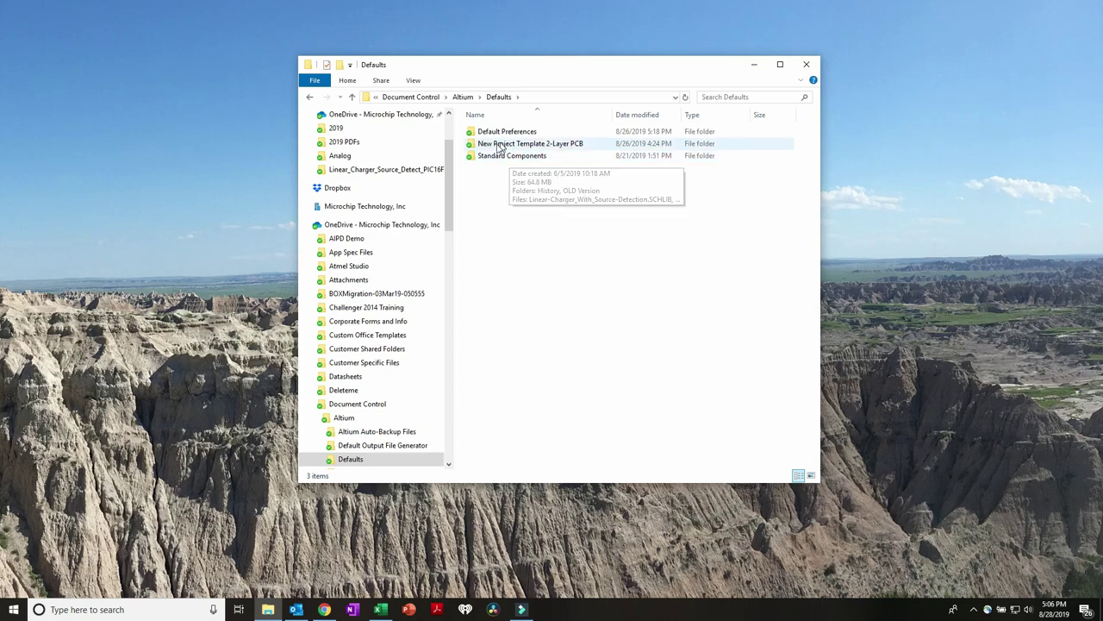
pyautogui.moveTo(566, 147)
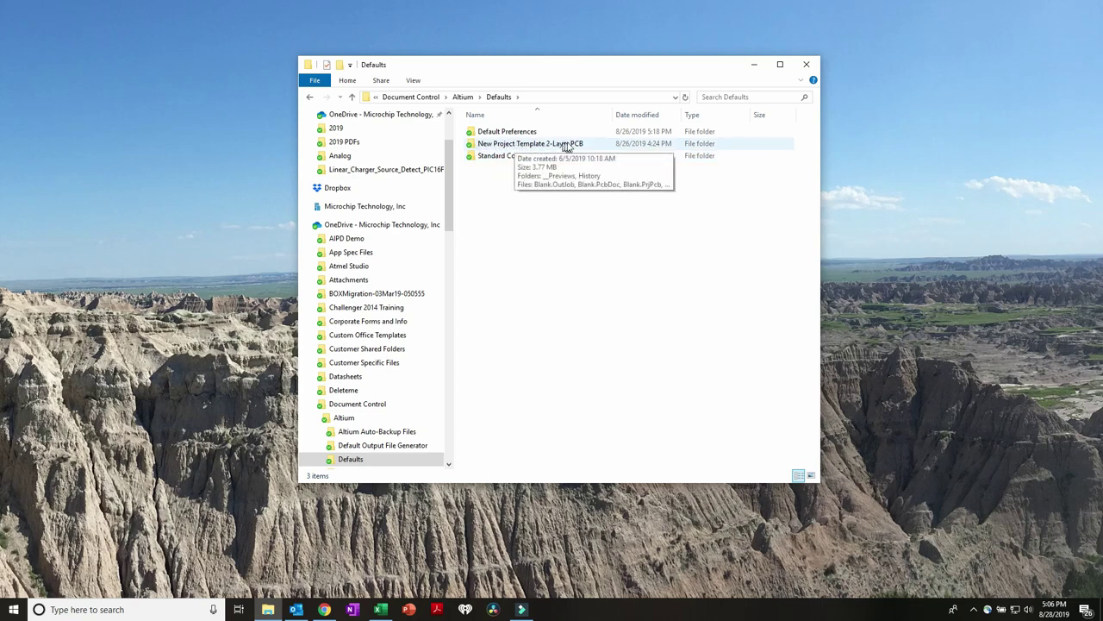
pyautogui.doubleClick(507, 145)
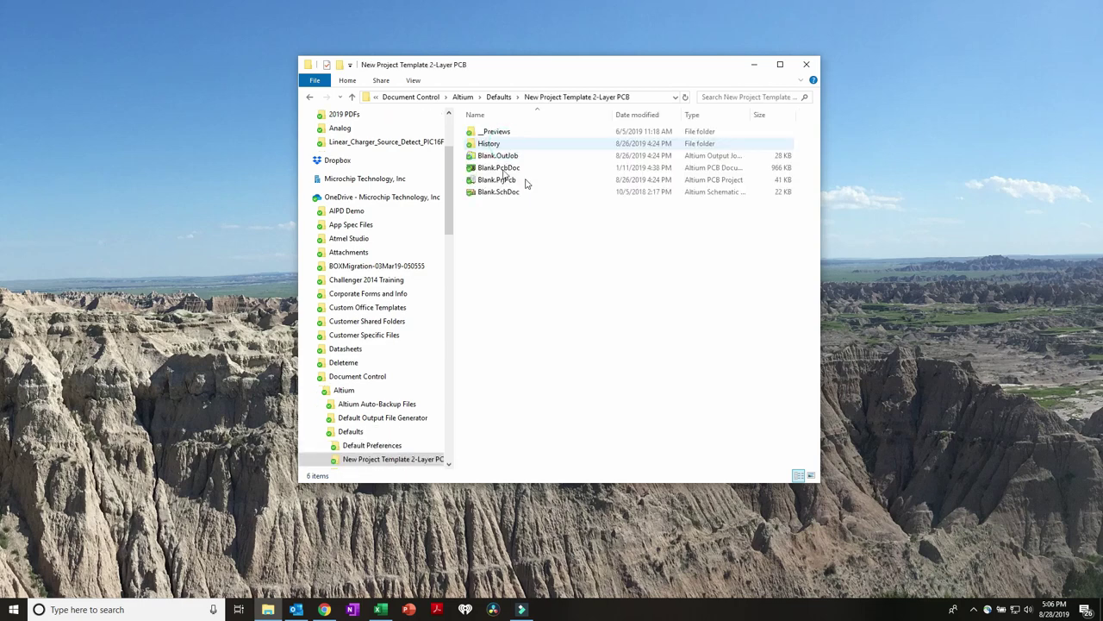
pyautogui.moveTo(516, 223); pyautogui.dragTo(498, 156)
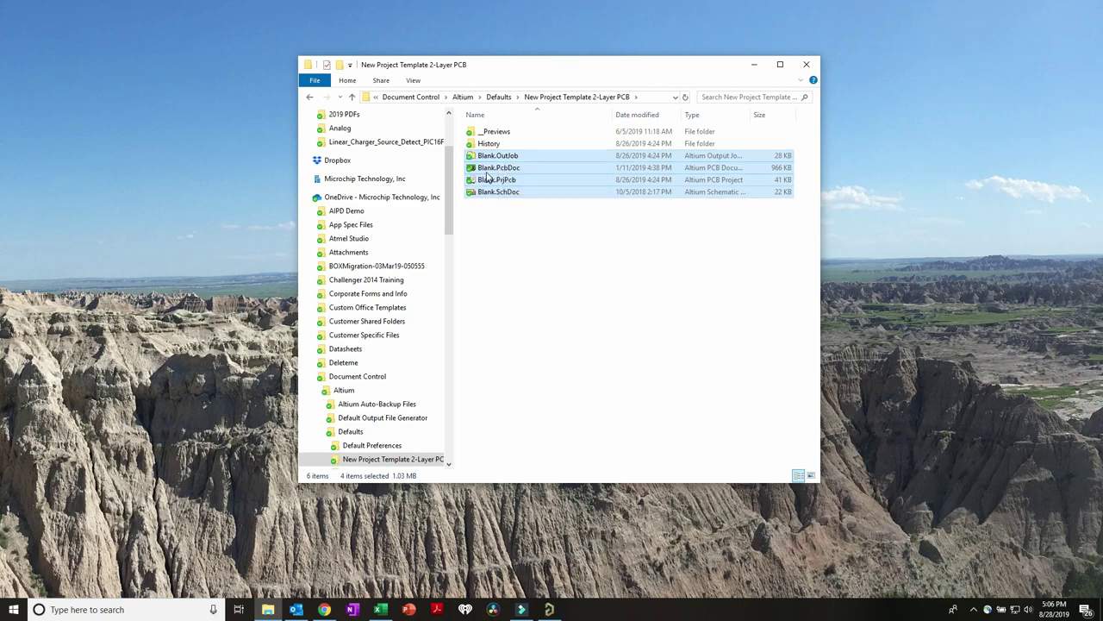
pyautogui.rightClick(493, 181)
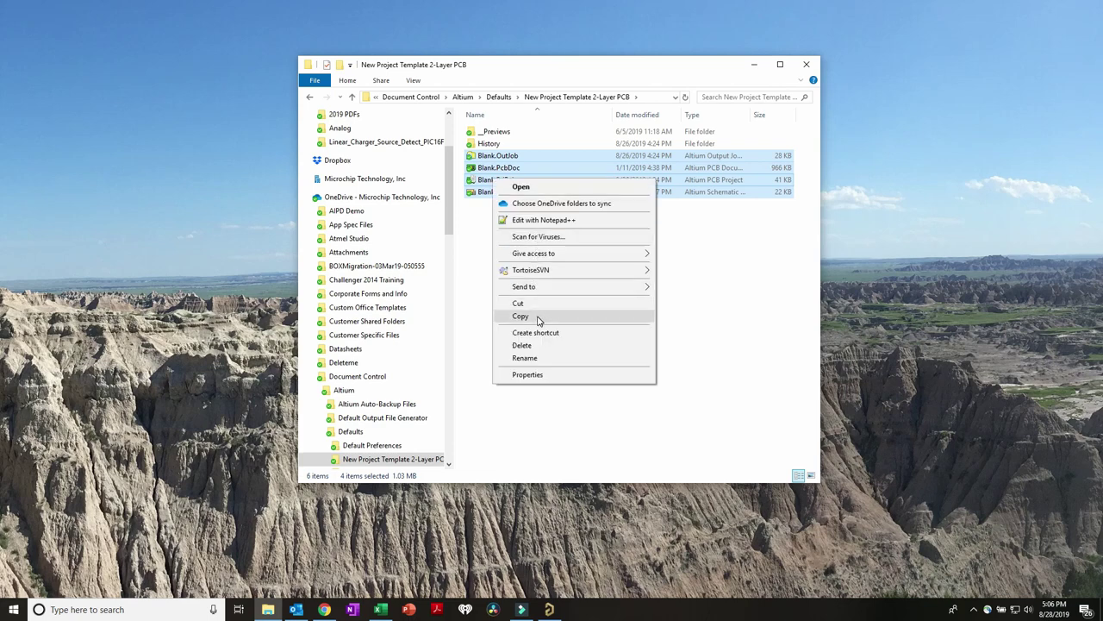
pyautogui.click(534, 316)
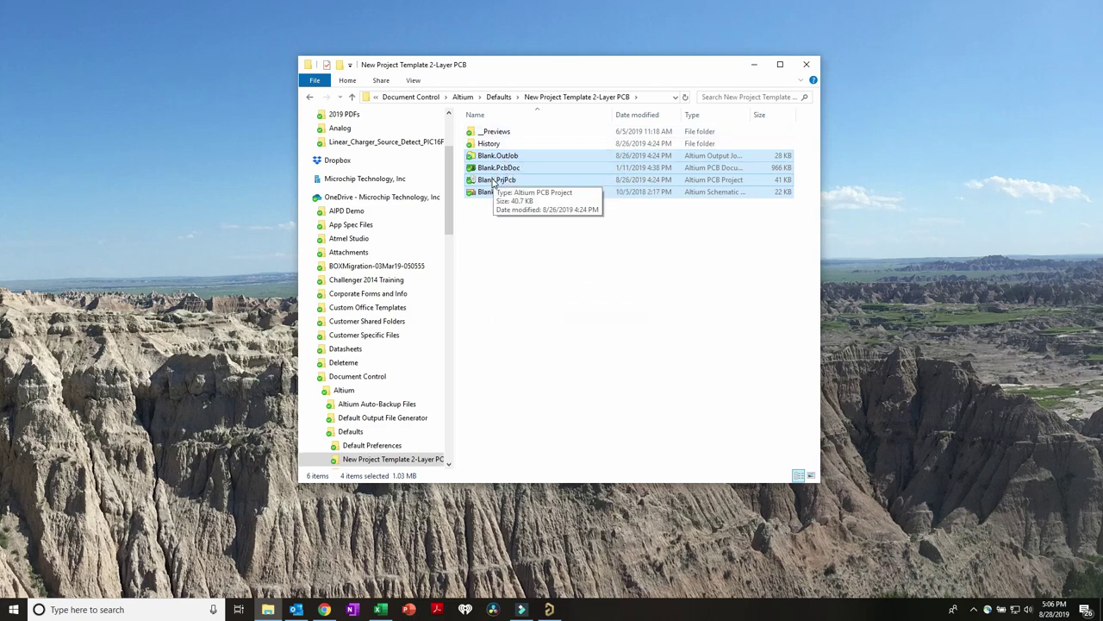
# Step: Create a folder named MIC5310 Dual LDO inside the LDOs folder and paste the copied template files into it
pyautogui.click(310, 375)
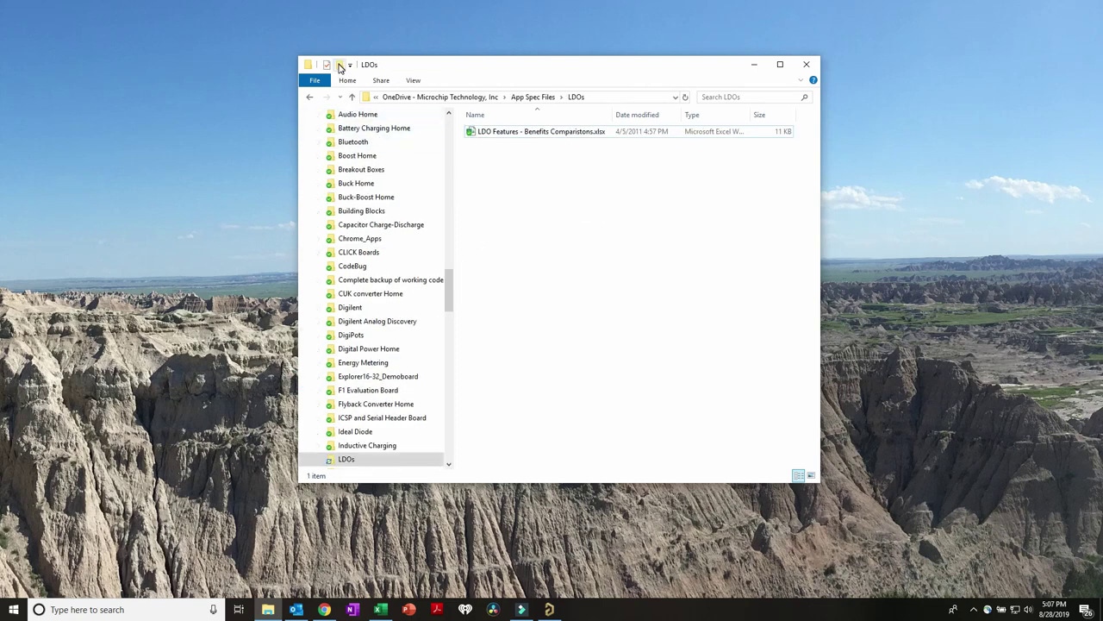
pyautogui.click(340, 65)
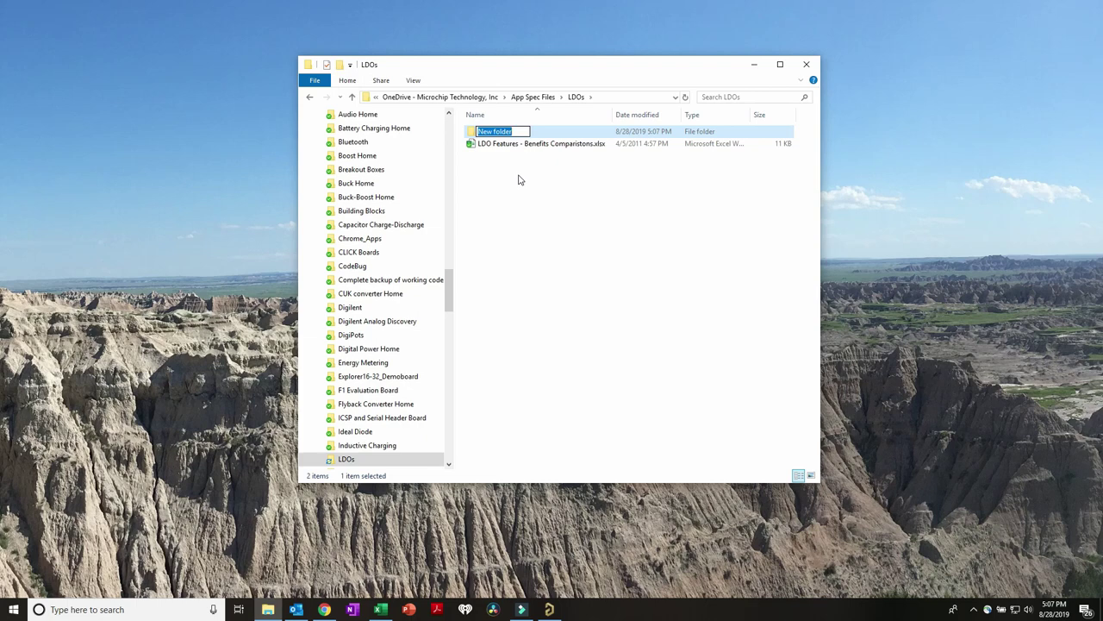
pyautogui.write('MIC5310 Dual LDO')
pyautogui.press('Return')
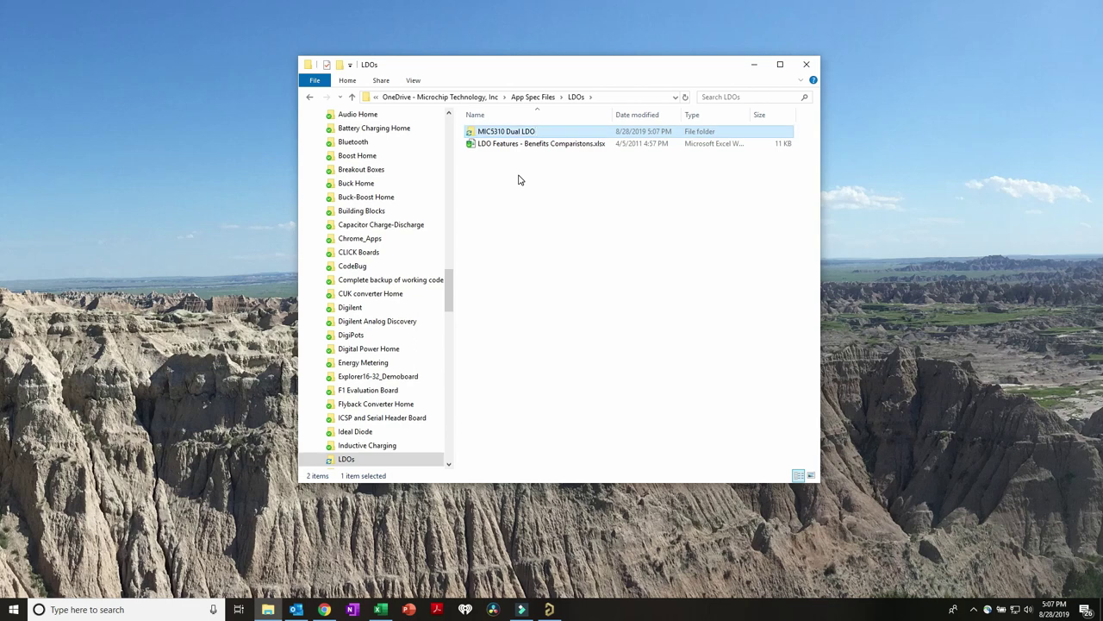
pyautogui.press('Return')
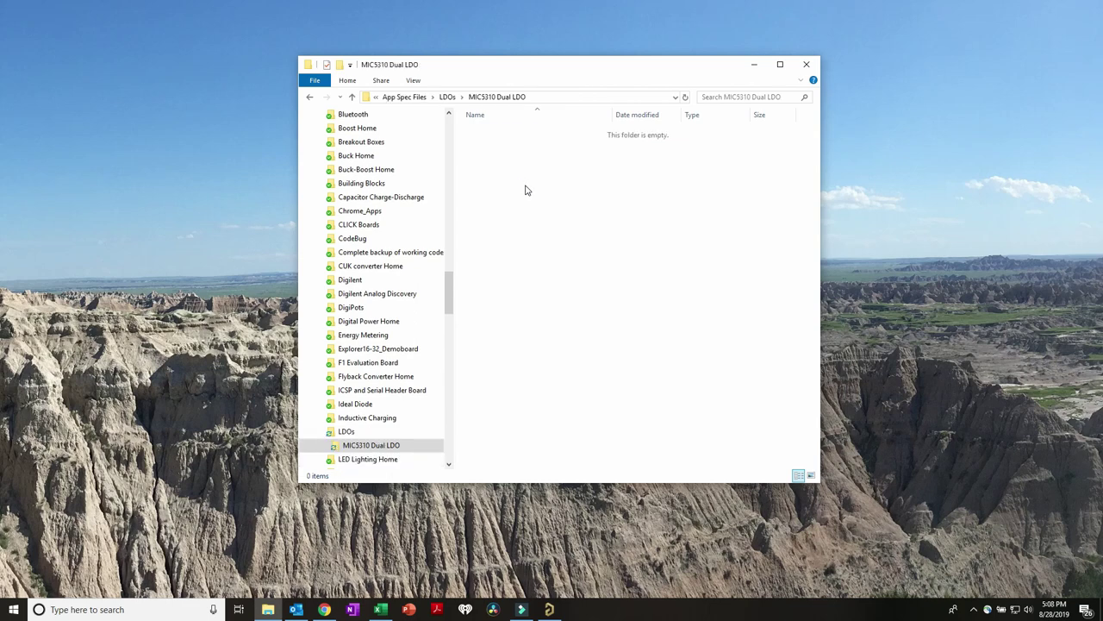
pyautogui.hotkey('ctrl', 'v')
pyautogui.click(504, 194)
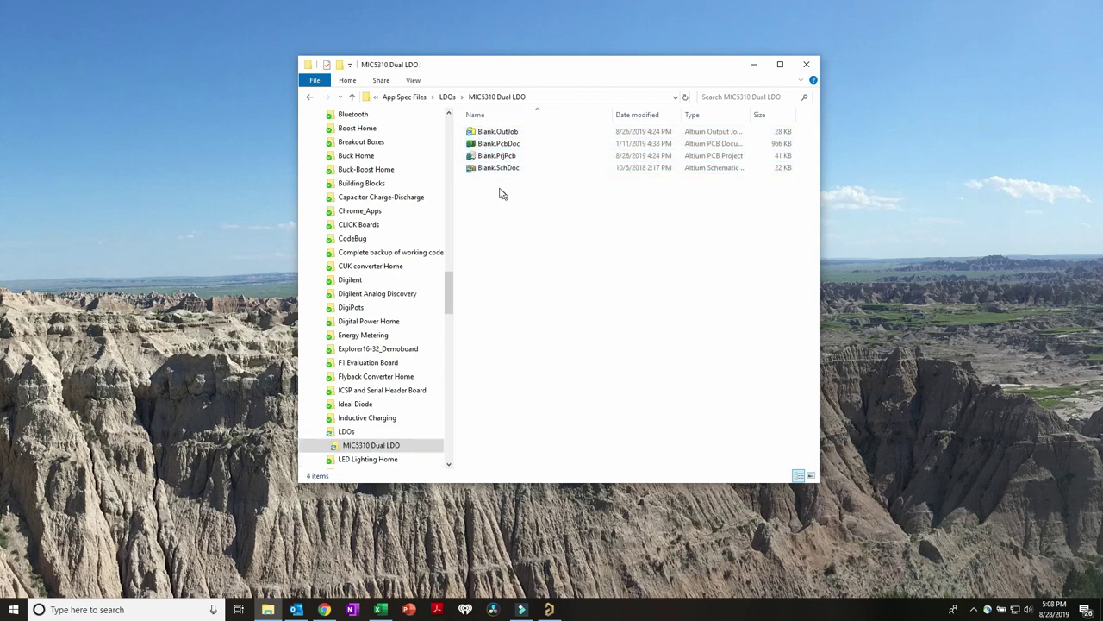
# Step: Rename the Blank.SchDoc schematic file as MIC5310 Demoboard.SchDoc and keep the new name for reuse
pyautogui.click(485, 170)
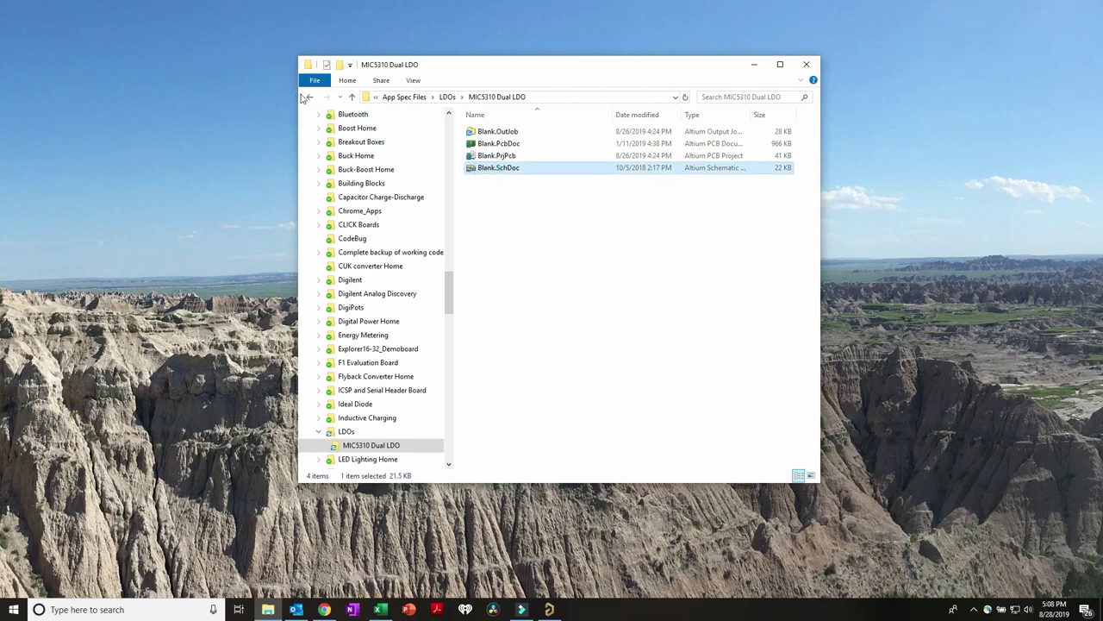
pyautogui.click(485, 168)
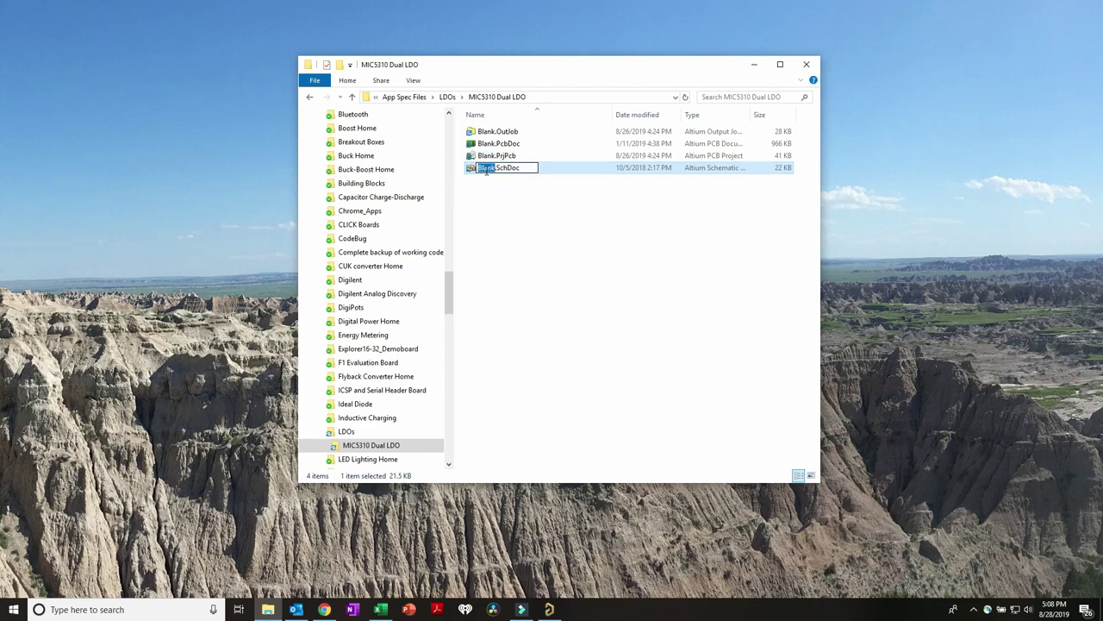
pyautogui.write('MIC5310 Demoboard')
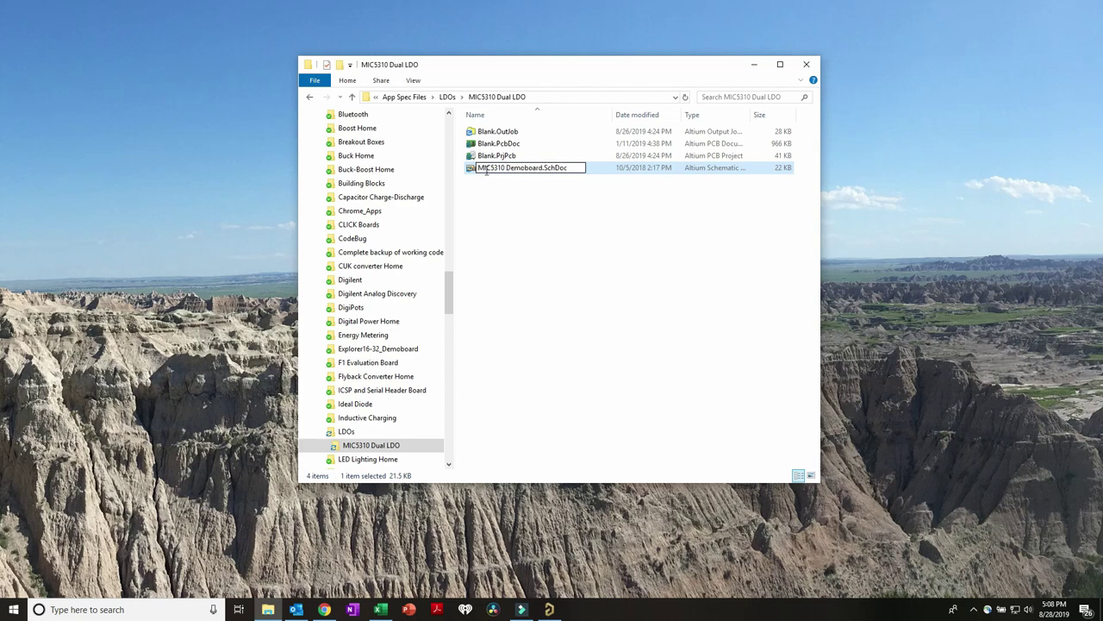
pyautogui.hotkey('shift', 'Home')
pyautogui.press('Return')
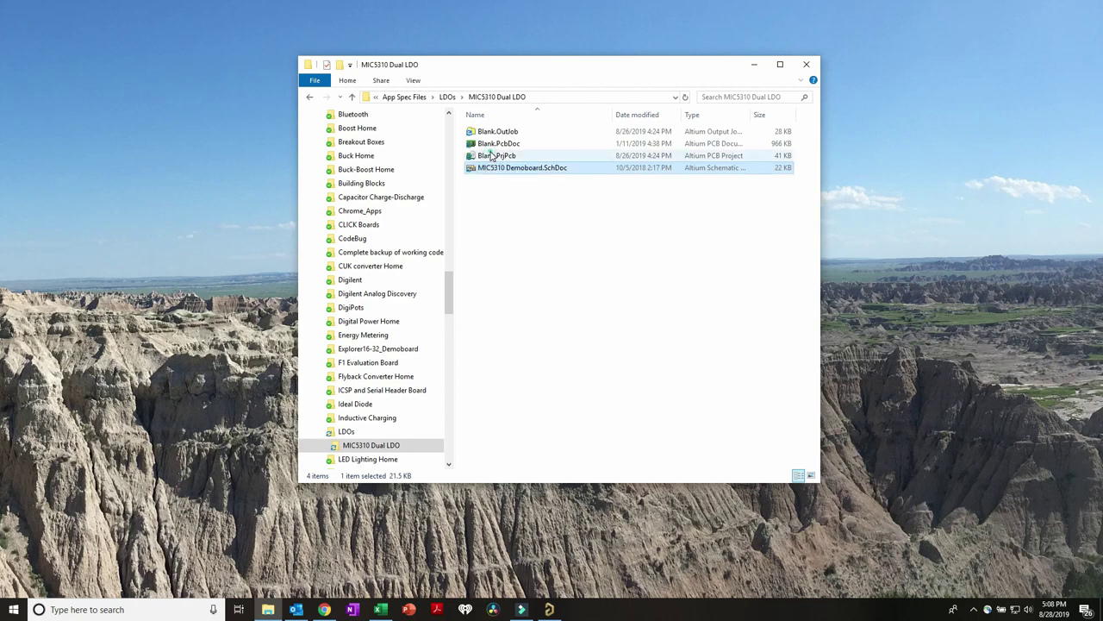
# Step: Rename the Blank.PrjPcb project file as MIC5310 Demoboard.PrjPcb
pyautogui.click(493, 155)
pyautogui.click(498, 169)
pyautogui.click(493, 155)
pyautogui.press('F2')
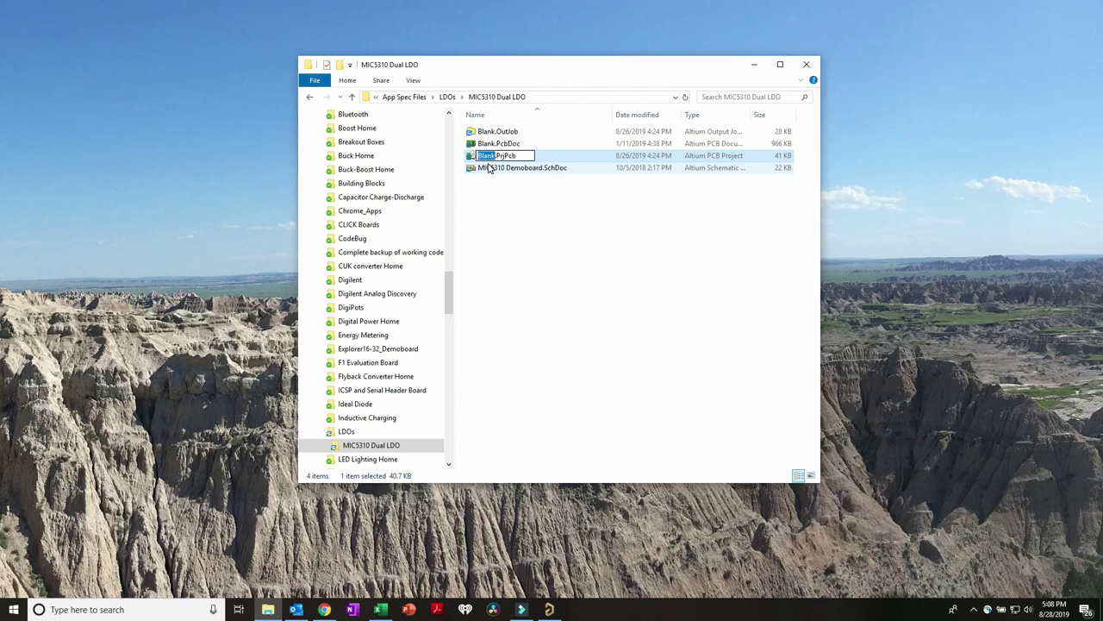
pyautogui.hotkey('ctrl', 'v')
# Step: Rename the remaining Blank files as MIC5310 Demoboard.PcbDoc and MIC5310 Demoboard.OutJob
pyautogui.click(482, 144)
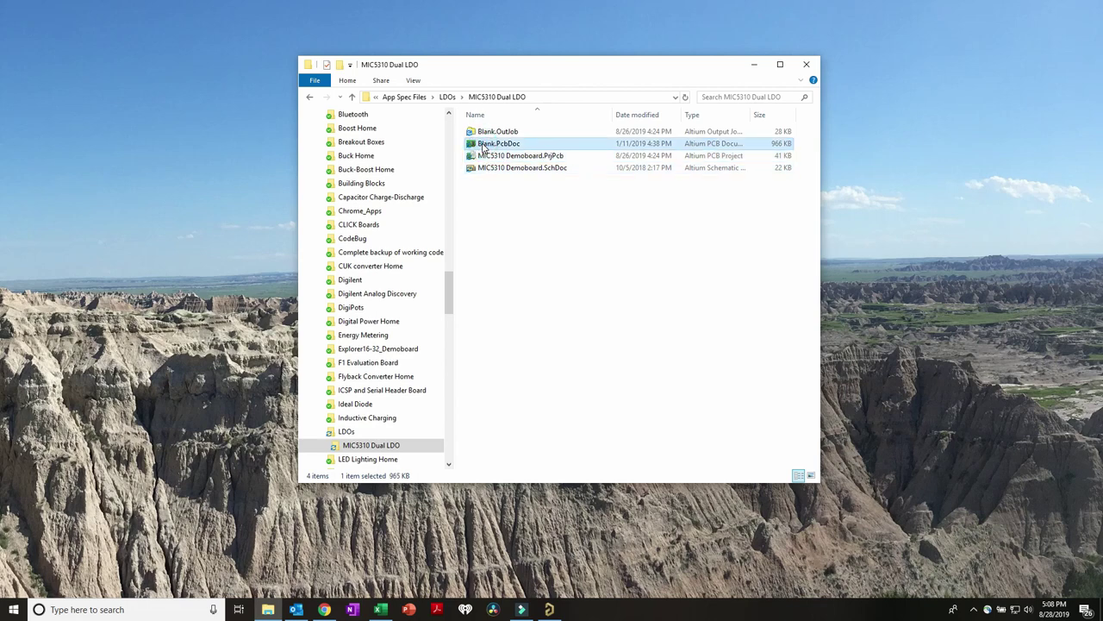
pyautogui.click(482, 145)
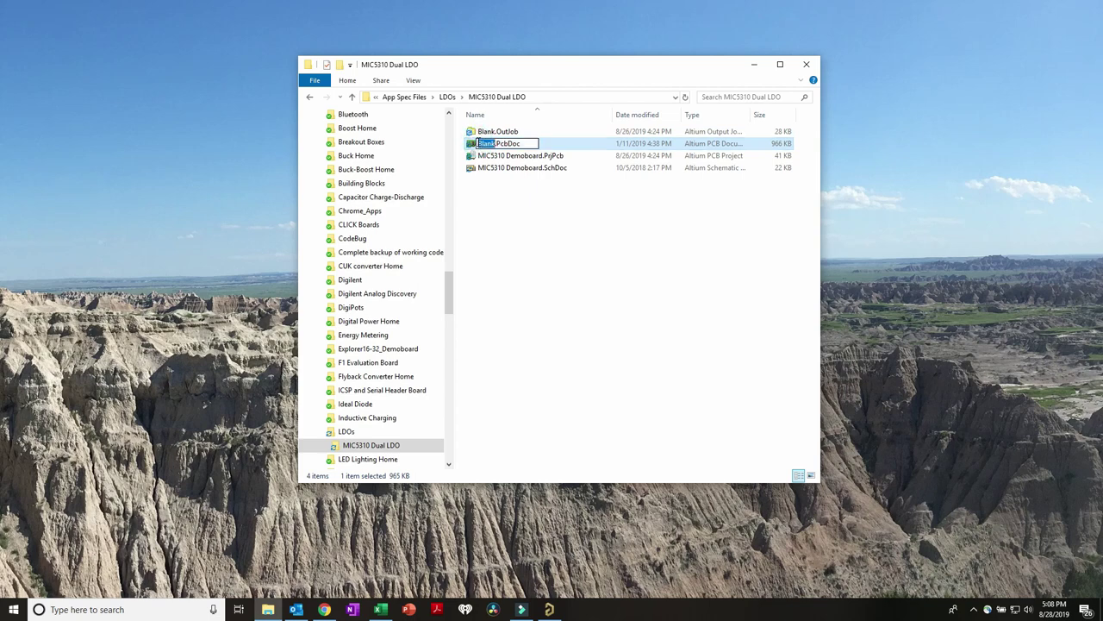
pyautogui.hotkey('ctrl', 'v')
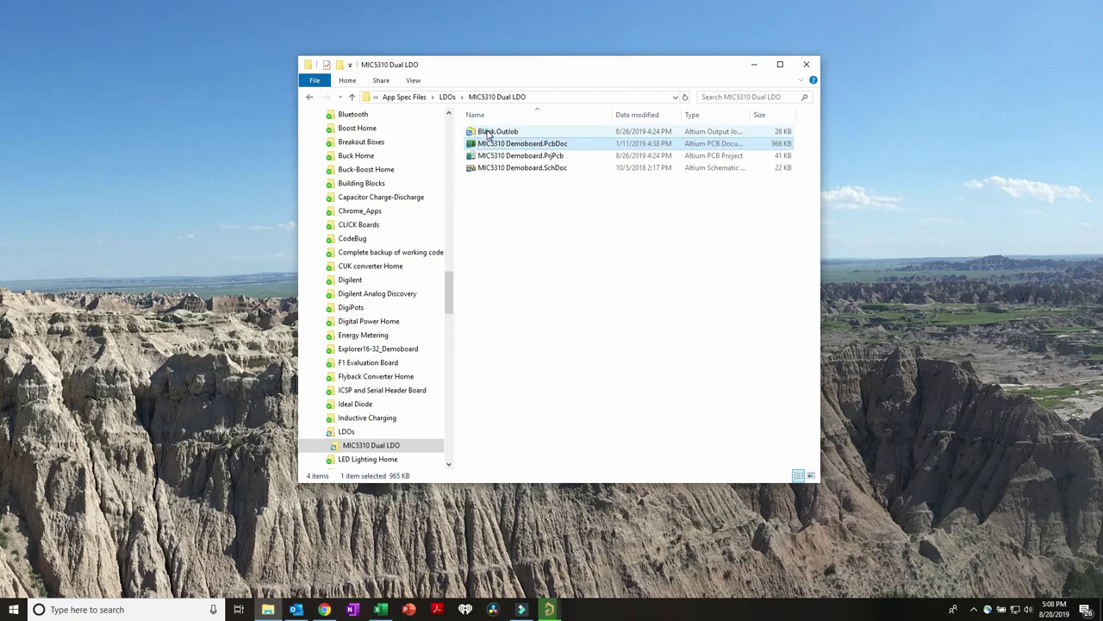
pyautogui.click(488, 131)
pyautogui.click(484, 133)
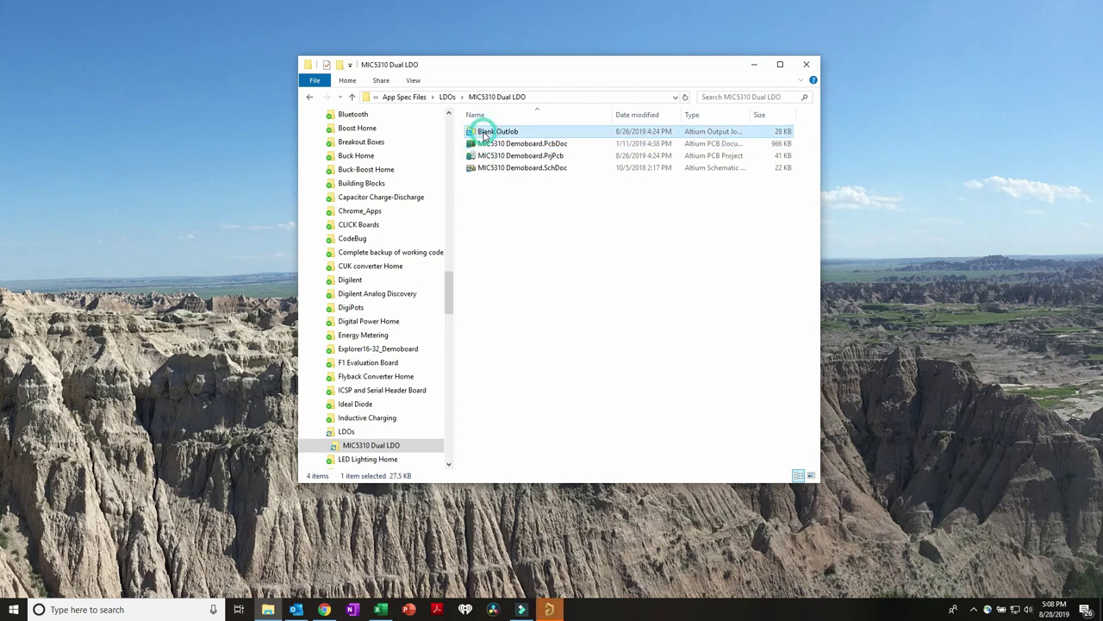
pyautogui.hotkey('ctrl', 'v')
pyautogui.press('Return')
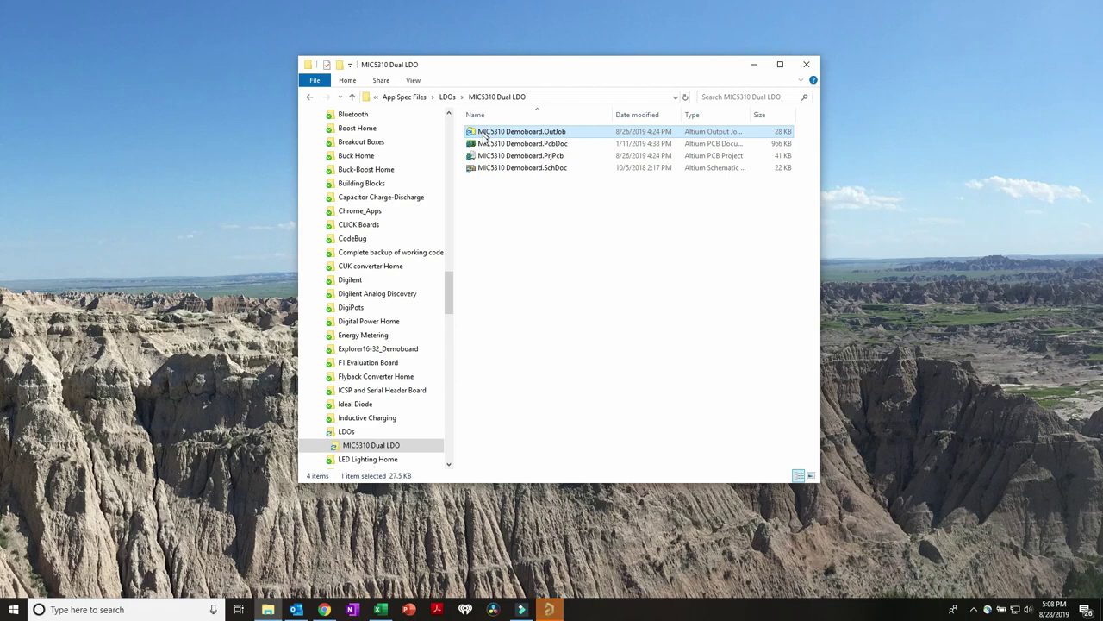
pyautogui.click(506, 216)
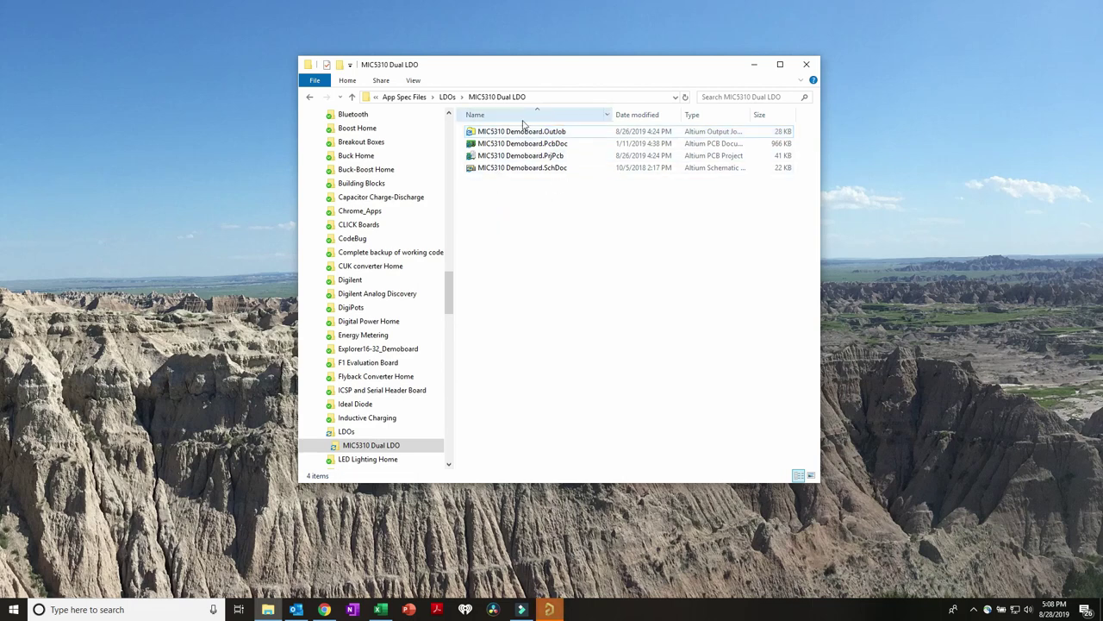
# Step: Open the MIC5310 Demoboard.PrjPcb project in Altium Designer and dismiss the missing-document errors
pyautogui.click(540, 156)
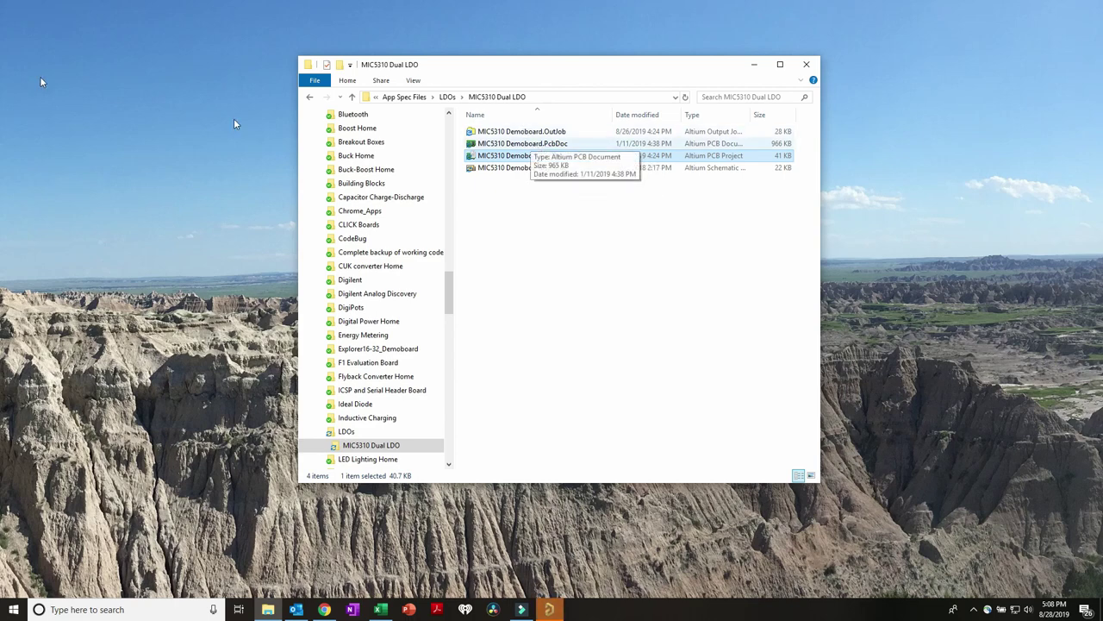
pyautogui.doubleClick(517, 155)
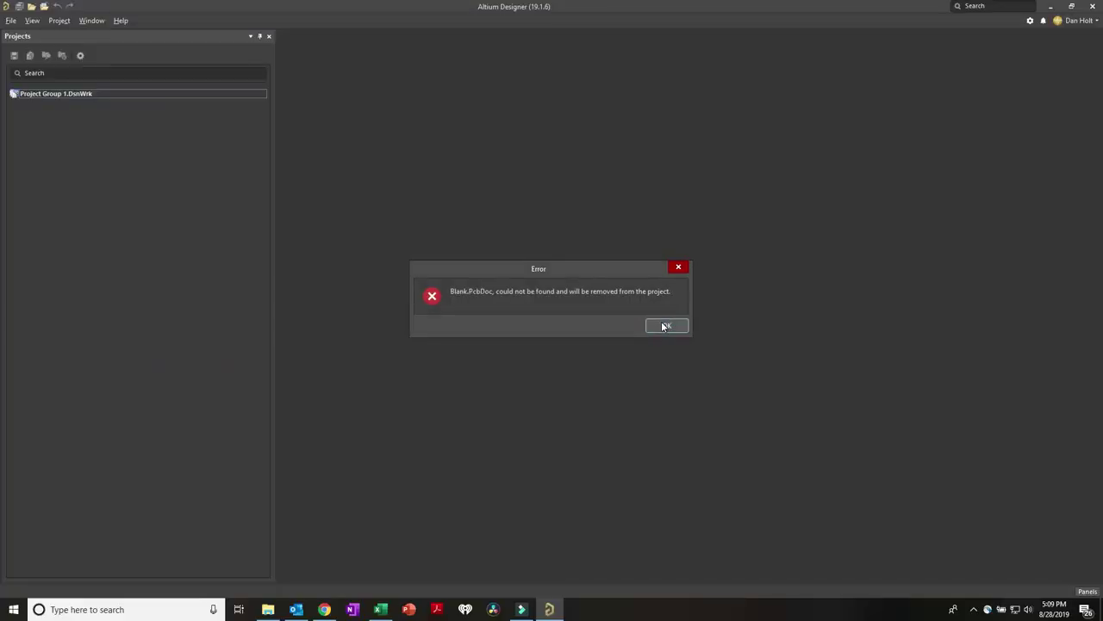
pyautogui.click(664, 326)
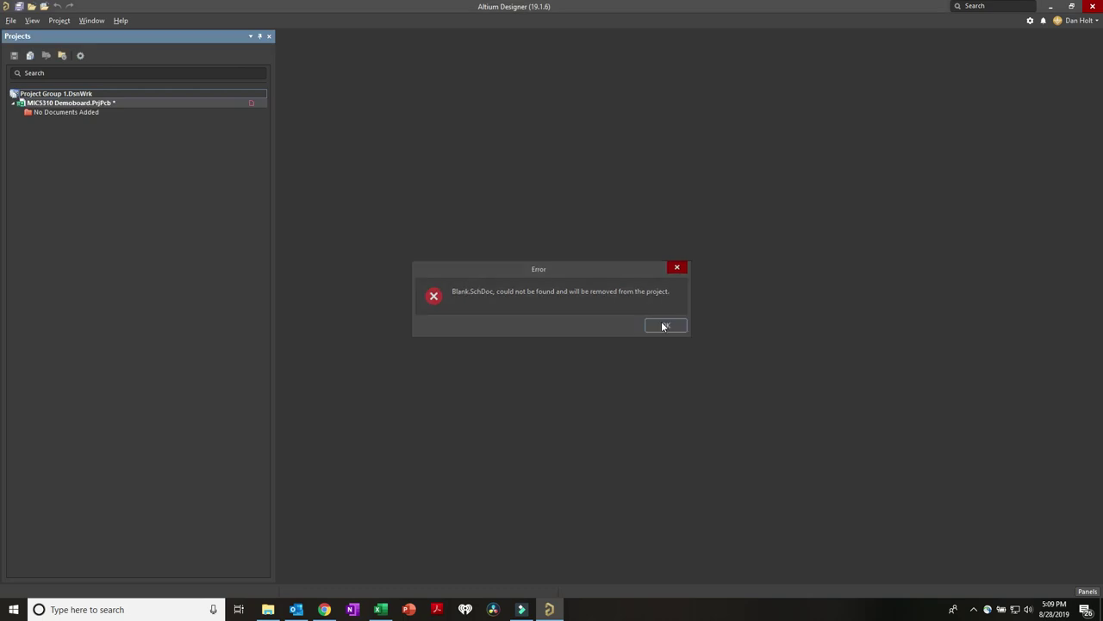
# Step: Add the existing MIC5310 Demoboard OutJob, PcbDoc and SchDoc files to the project and expand its Settings and Output Job Files folders
pyautogui.rightClick(66, 105)
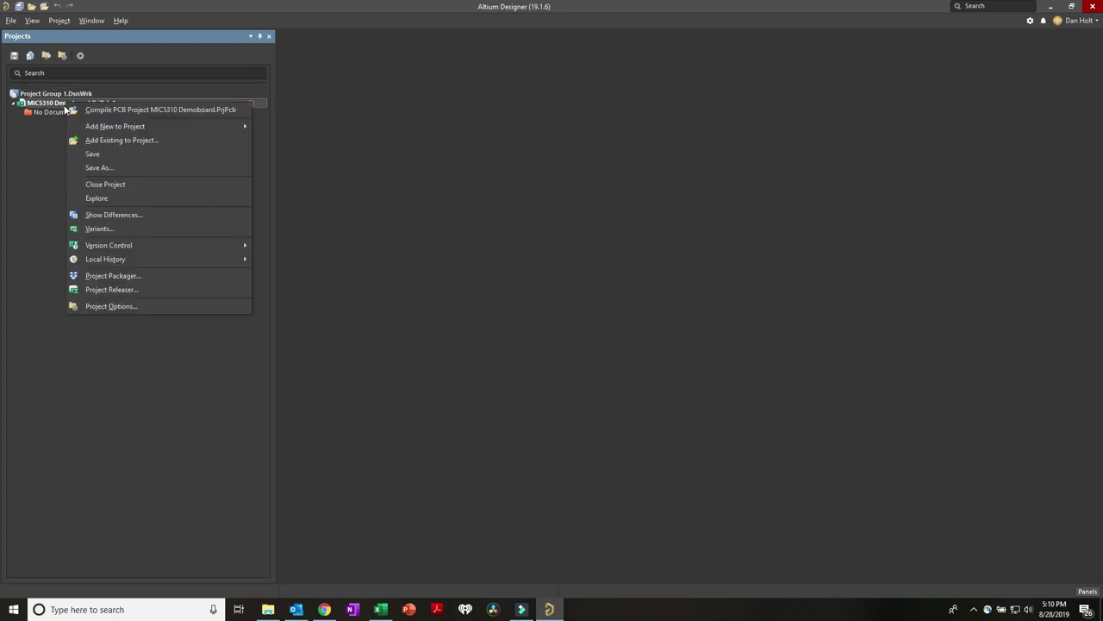
pyautogui.click(106, 142)
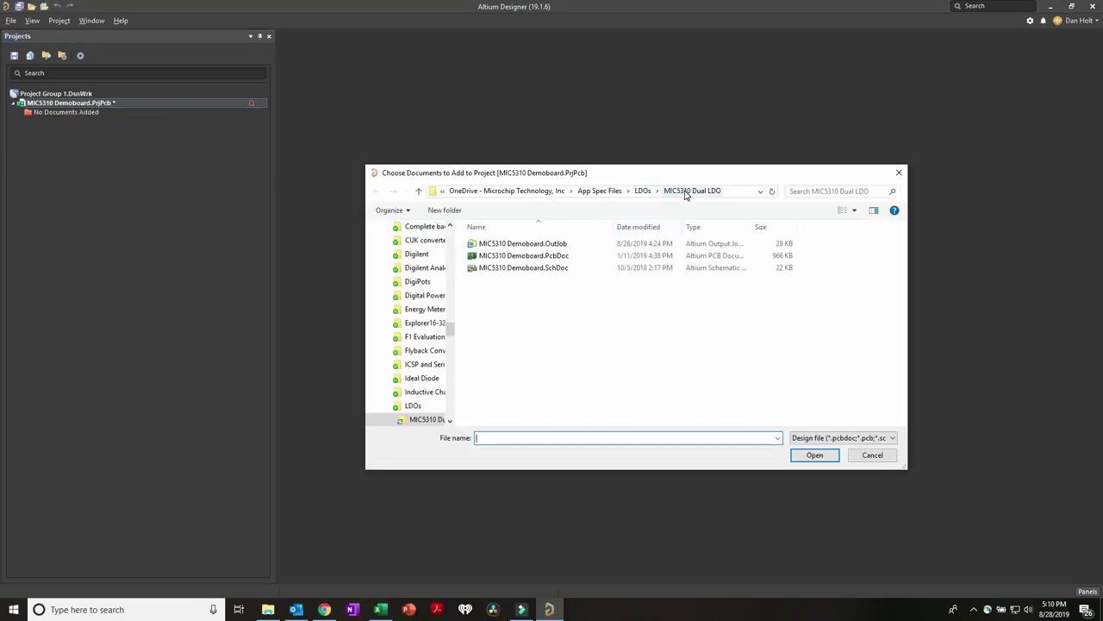
pyautogui.moveTo(679, 174); pyautogui.dragTo(613, 171)
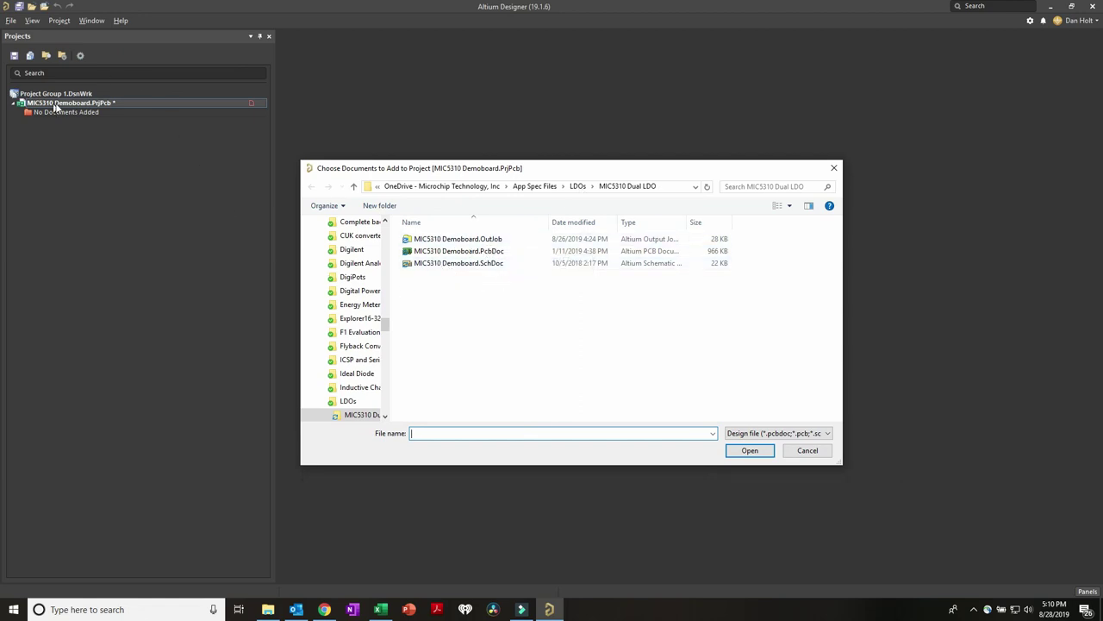
pyautogui.moveTo(492, 285); pyautogui.dragTo(443, 238)
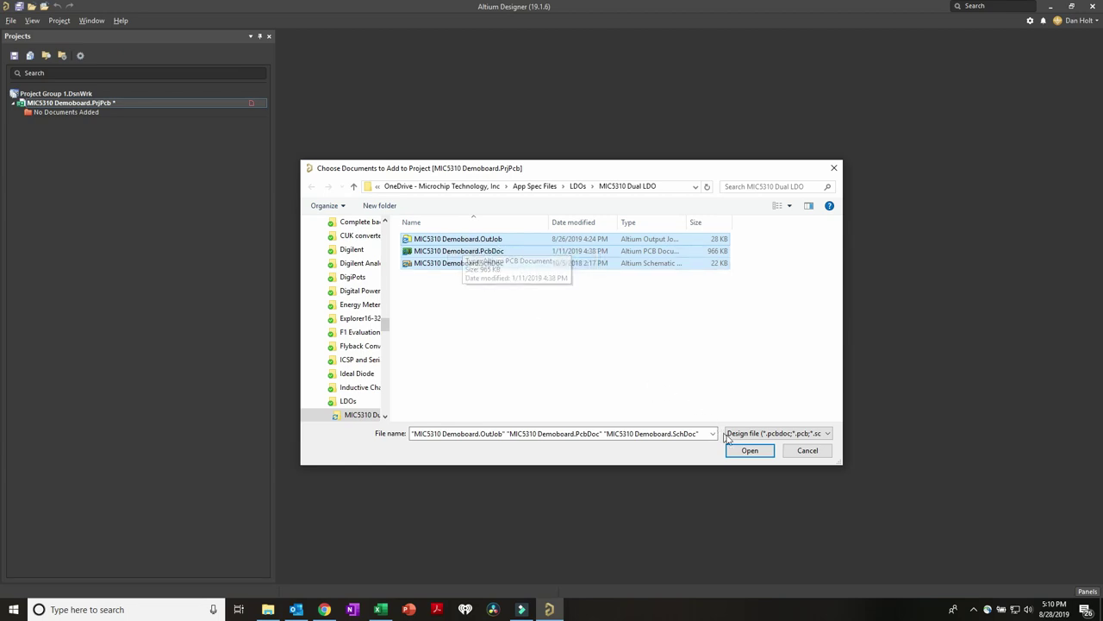
pyautogui.click(747, 451)
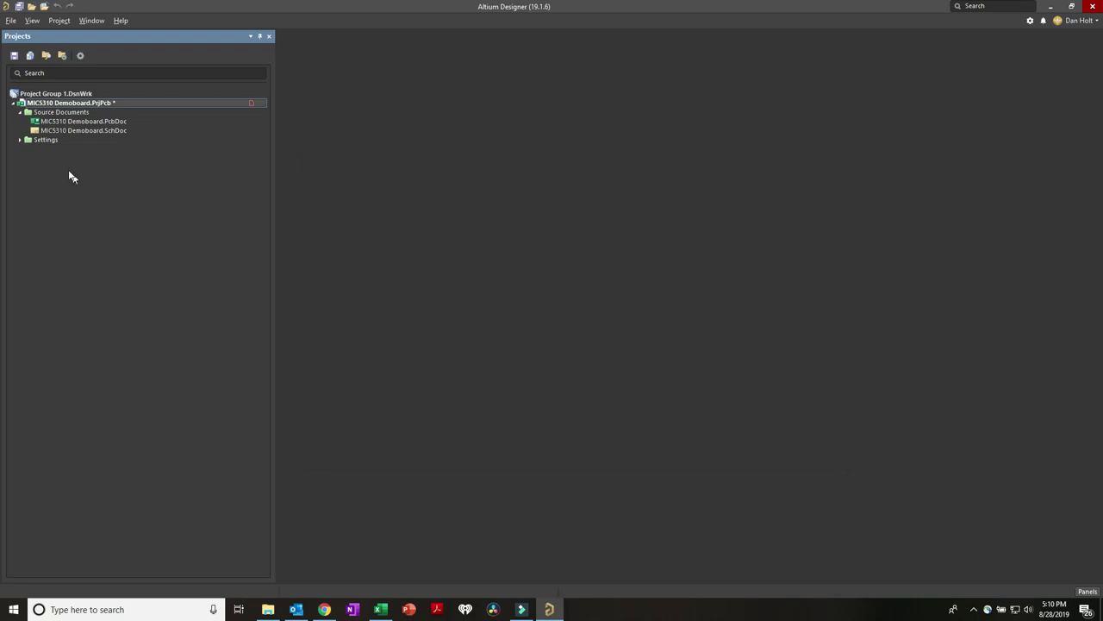
pyautogui.click(19, 141)
pyautogui.click(27, 150)
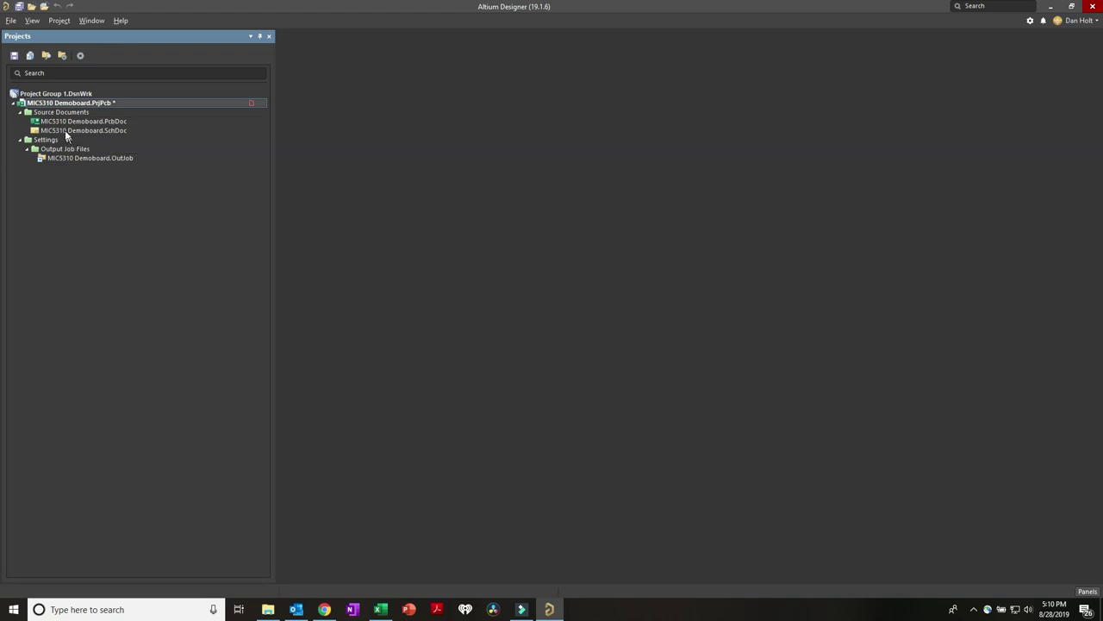
# Step: Open the project's MIC5310 Demoboard schematic and PCB documents and examine the template's board outline
pyautogui.doubleClick(66, 129)
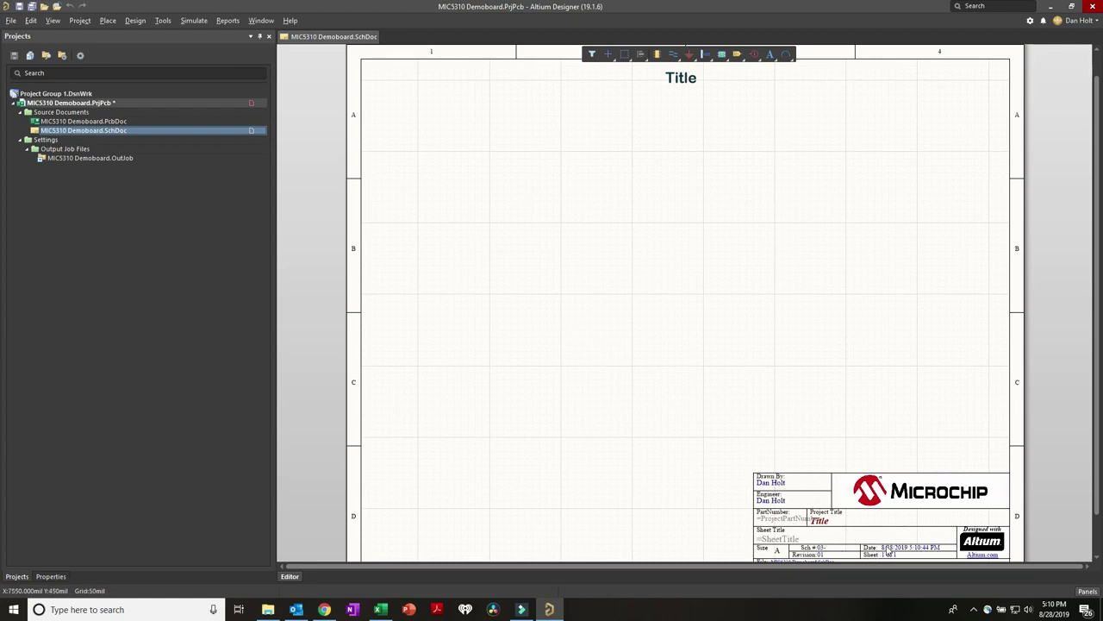
pyautogui.click(89, 123)
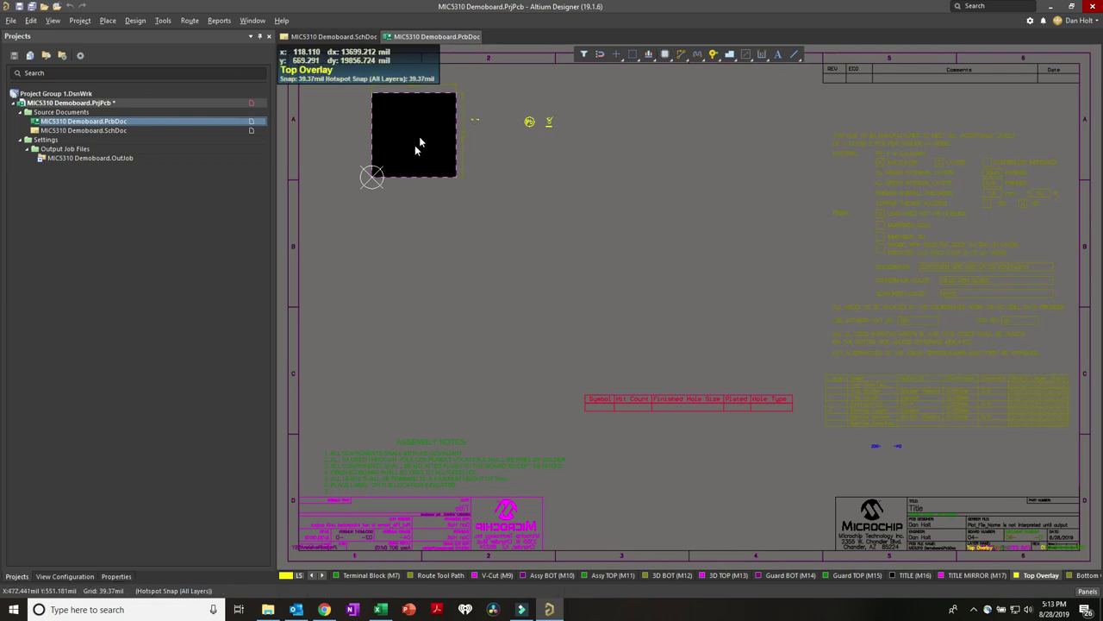
pyautogui.moveTo(445, 288); pyautogui.dragTo(467, 344, button='right')
pyautogui.keyDown('ctrl'); pyautogui.scroll(4, 413, 146); pyautogui.keyUp('ctrl')
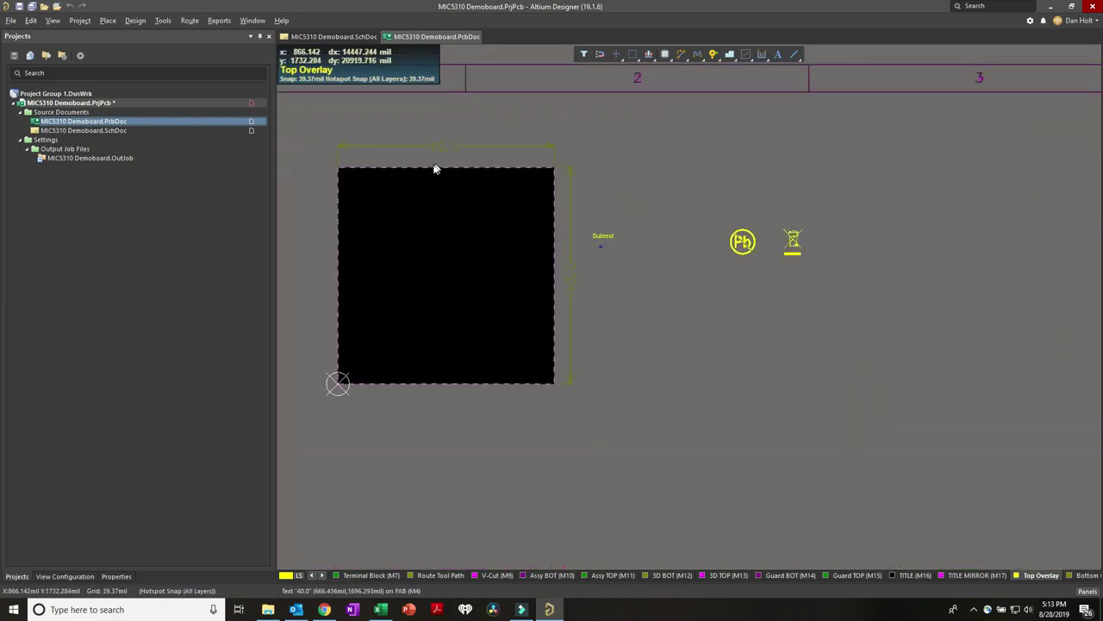
pyautogui.keyDown('ctrl'); pyautogui.scroll(-3, 457, 307); pyautogui.keyUp('ctrl')
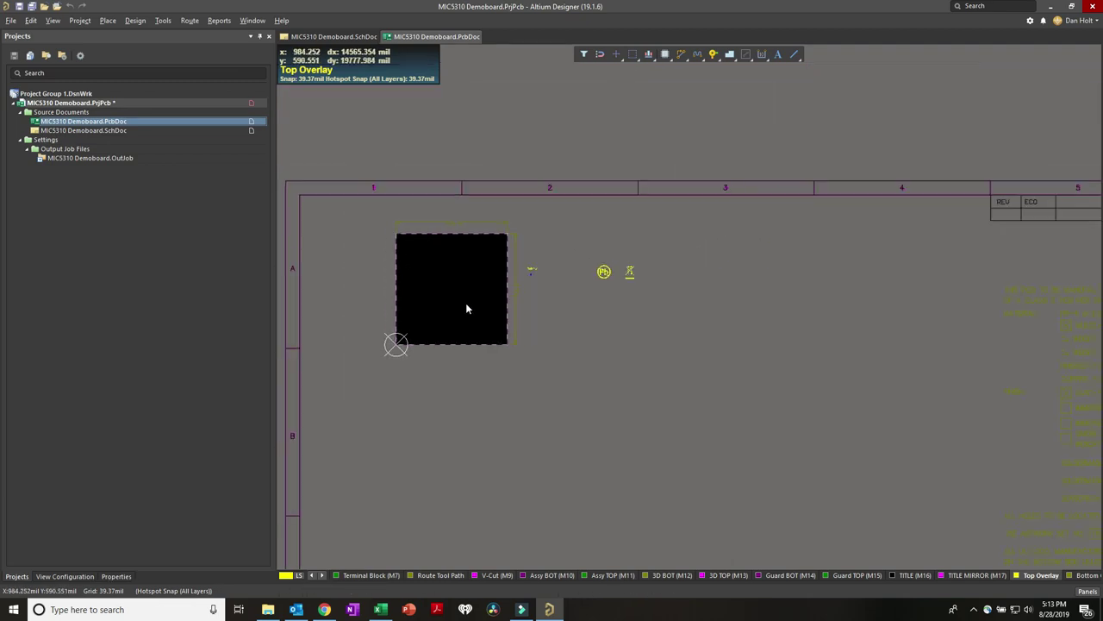
# Step: Examine the fabrication notes, the layer stack table and the drill table on the PCB template sheet
pyautogui.moveTo(650, 369); pyautogui.dragTo(333, 277, button='right')
pyautogui.keyDown('ctrl'); pyautogui.scroll(3, 810, 366); pyautogui.keyUp('ctrl')
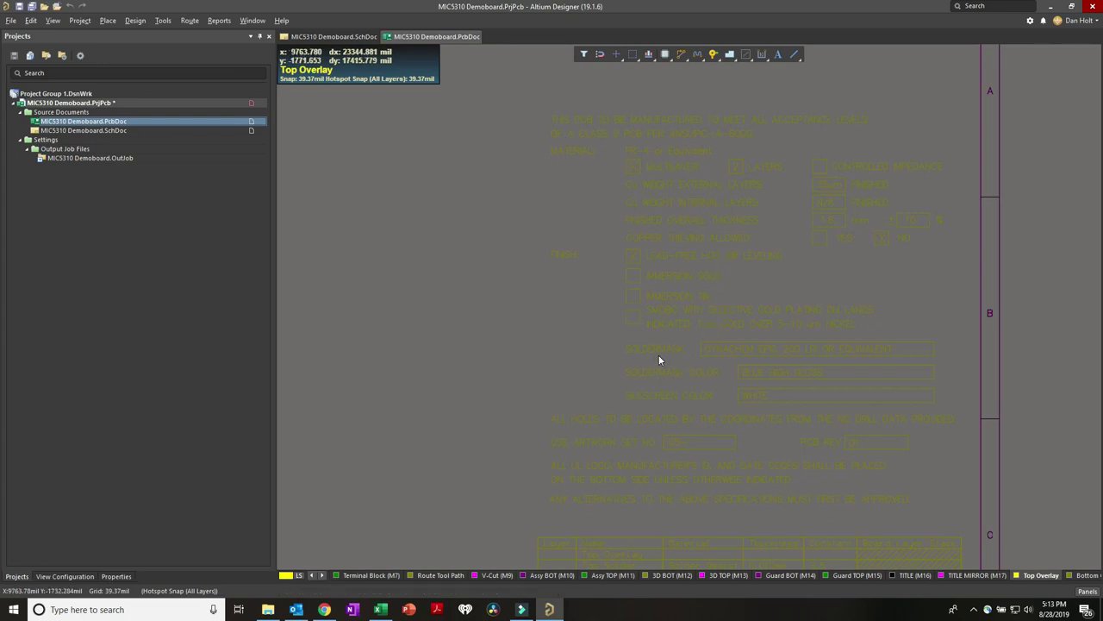
pyautogui.keyDown('ctrl'); pyautogui.scroll(2, 744, 293); pyautogui.keyUp('ctrl')
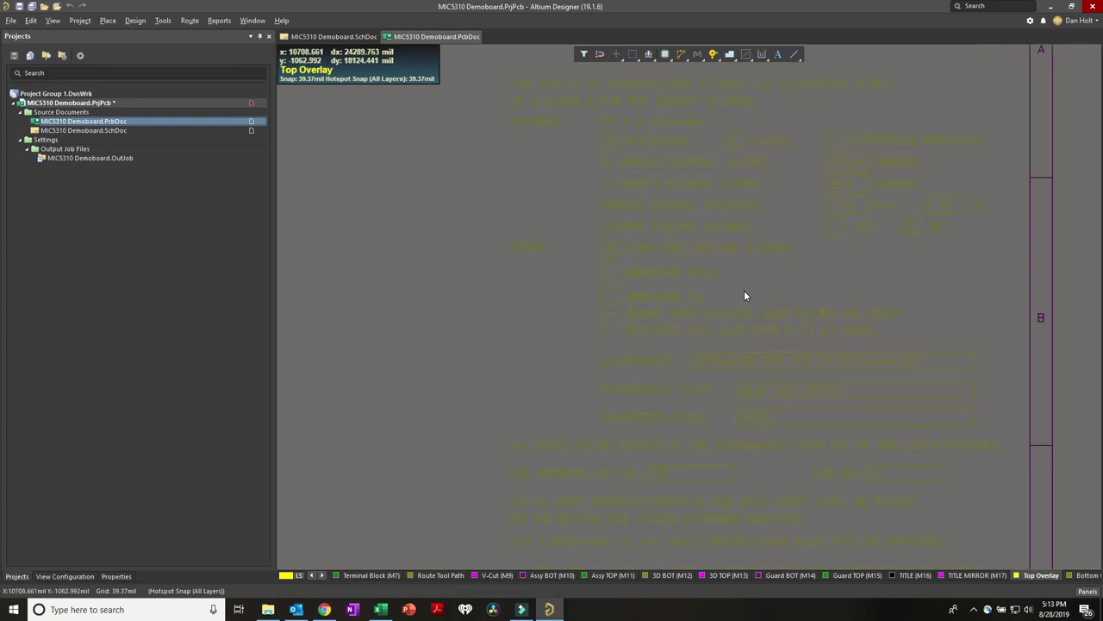
pyautogui.moveTo(569, 399); pyautogui.dragTo(591, 238, button='right')
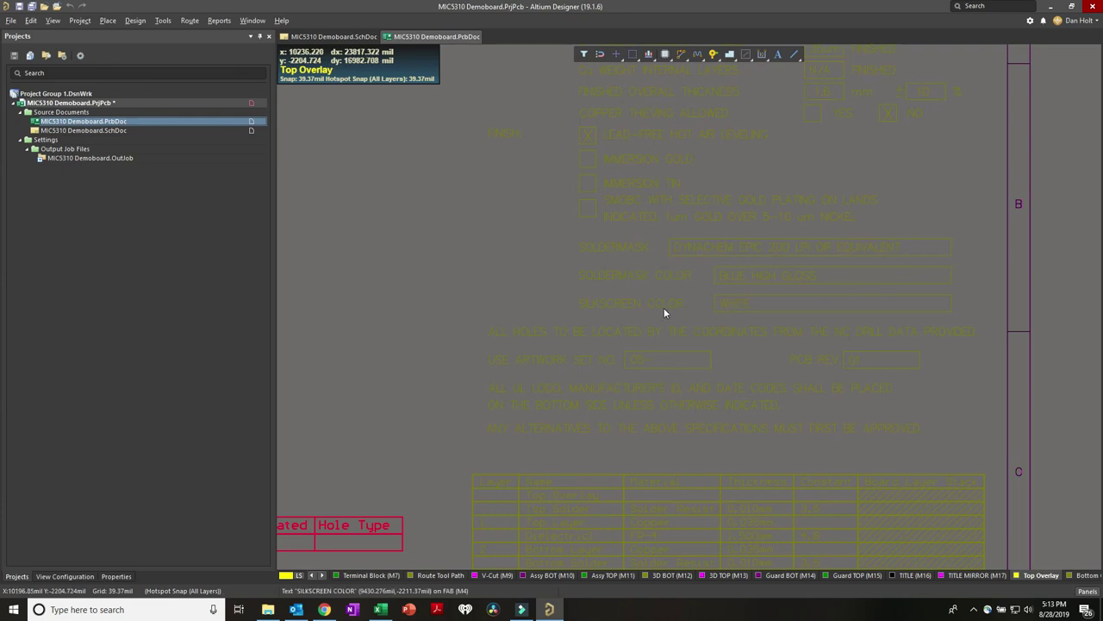
pyautogui.keyDown('ctrl'); pyautogui.scroll(-4, 585, 321); pyautogui.keyUp('ctrl')
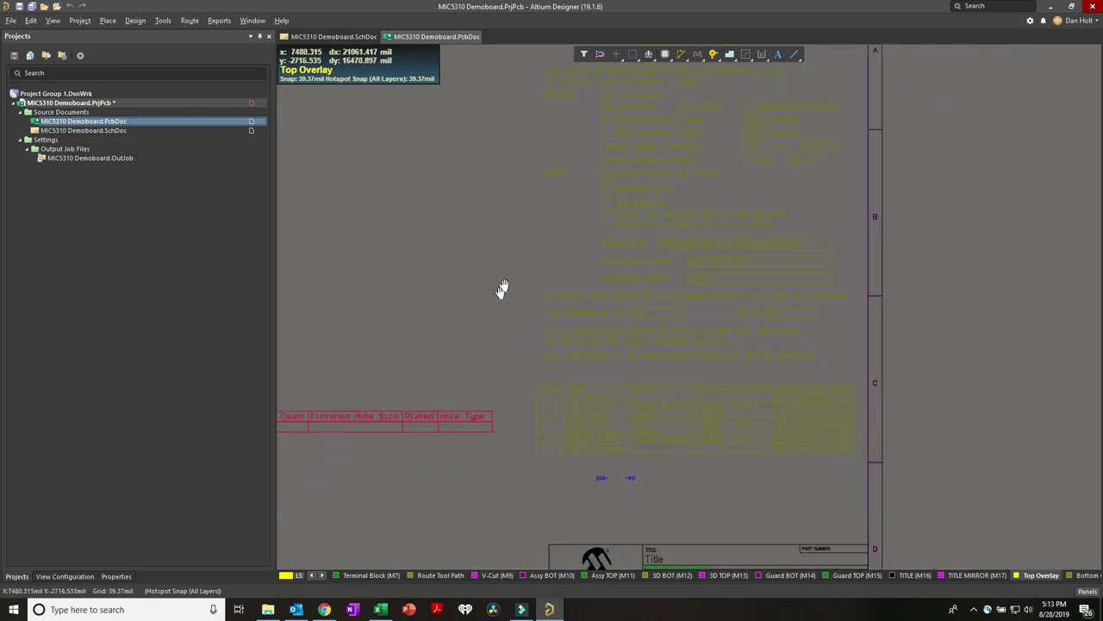
pyautogui.keyDown('ctrl'); pyautogui.scroll(2, 673, 431); pyautogui.keyUp('ctrl')
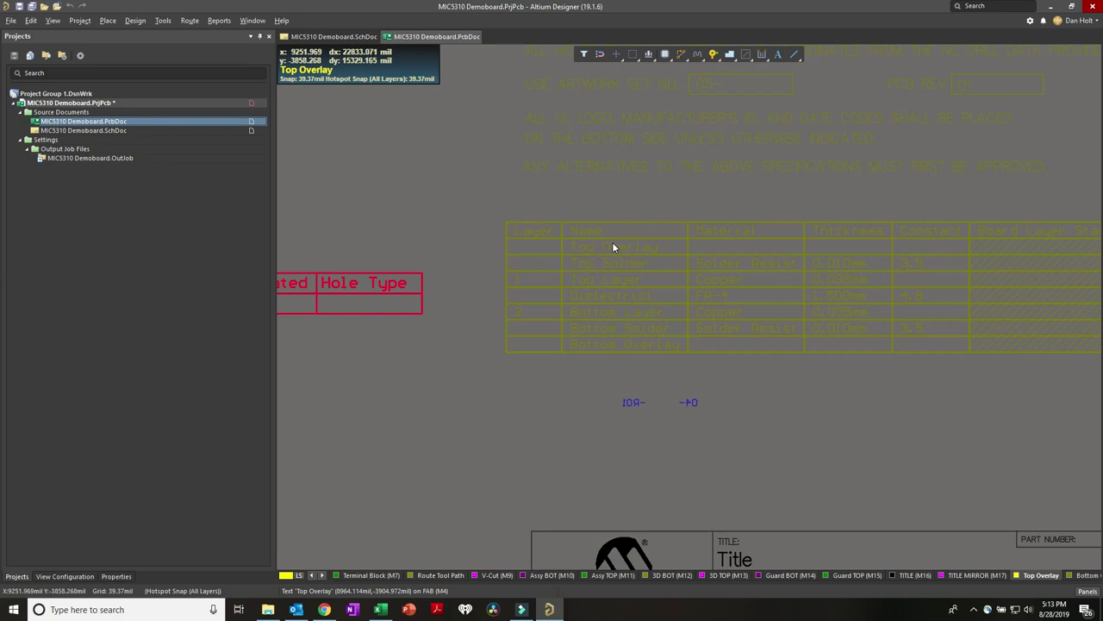
pyautogui.keyDown('ctrl'); pyautogui.scroll(-4, 664, 348); pyautogui.keyUp('ctrl')
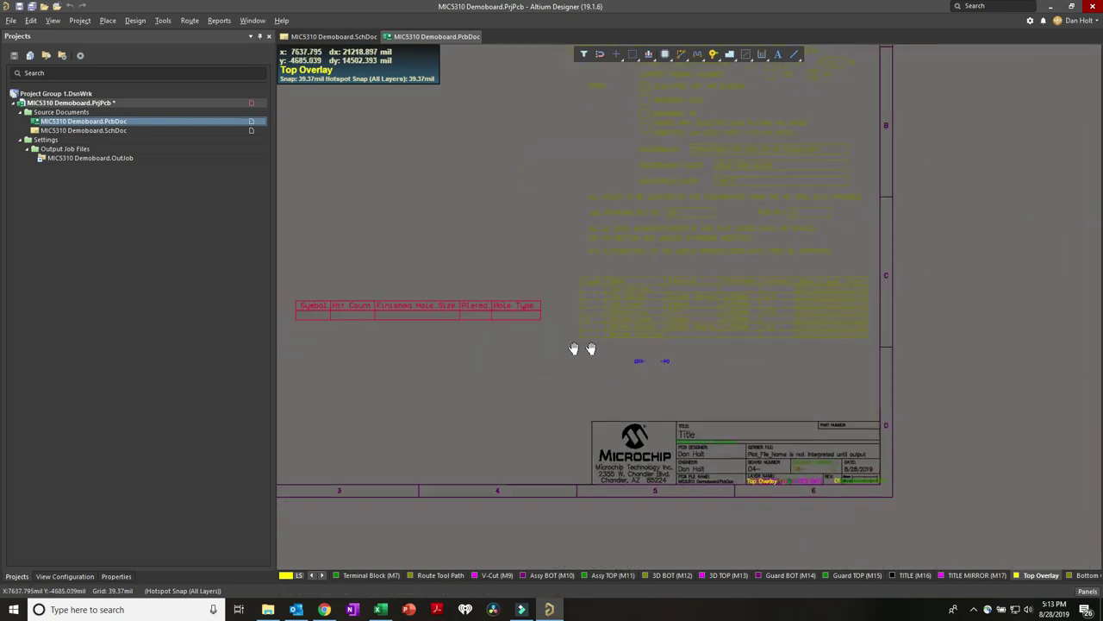
# Step: Inspect the PCB sheet's title block, assembly notes and mirrored title block, and finish on the whole sheet
pyautogui.moveTo(574, 348); pyautogui.dragTo(663, 344, button='right')
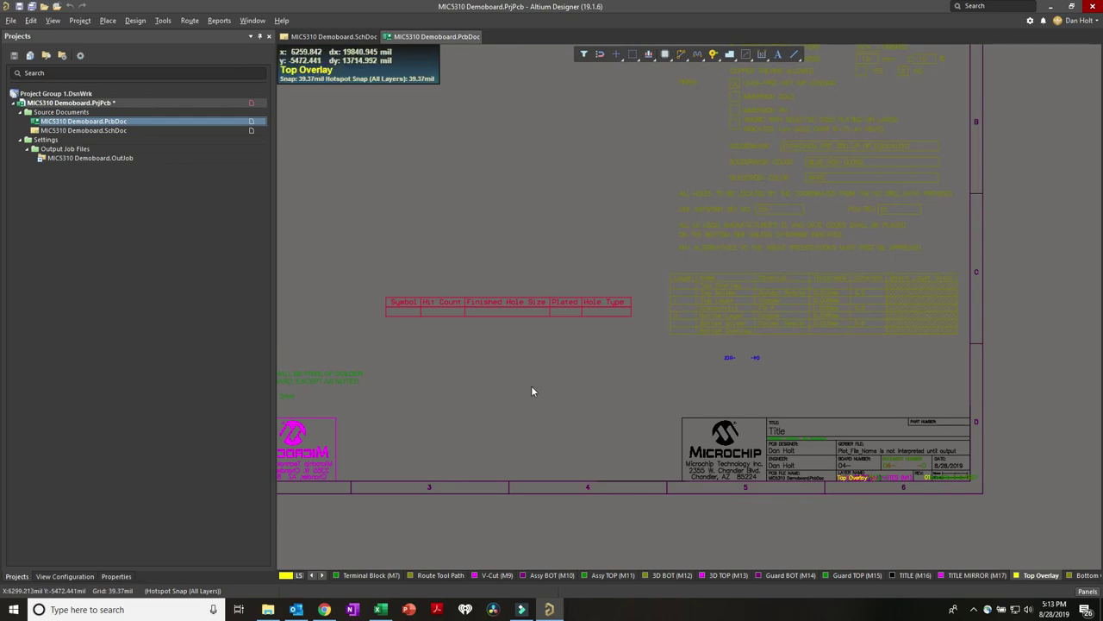
pyautogui.keyDown('ctrl'); pyautogui.scroll(1, 546, 406); pyautogui.keyUp('ctrl')
pyautogui.keyDown('ctrl'); pyautogui.scroll(2, 906, 464); pyautogui.keyUp('ctrl')
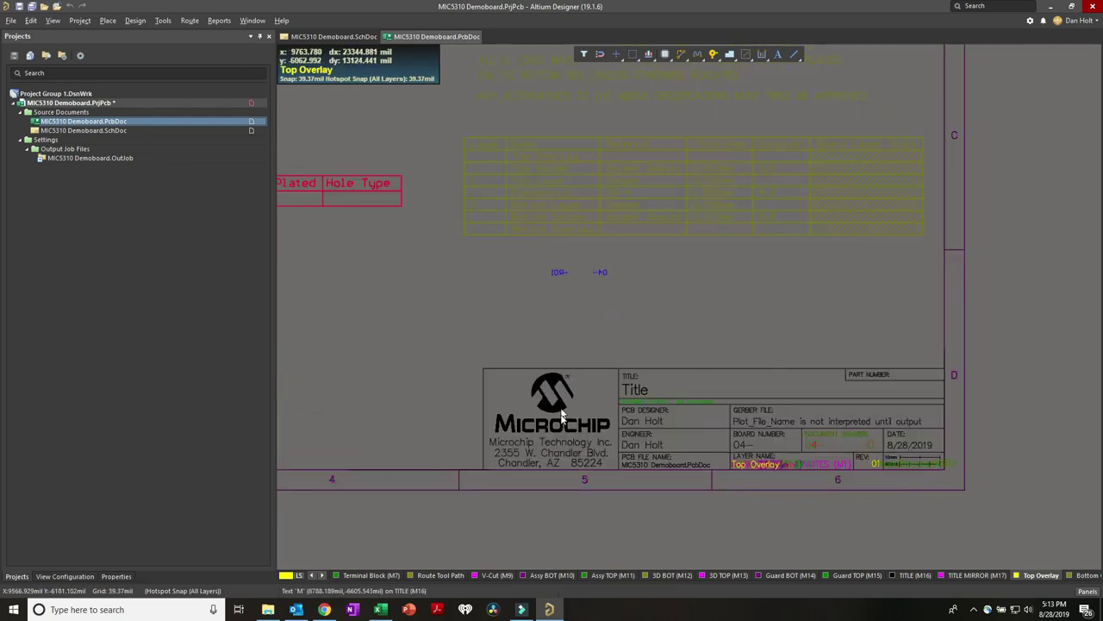
pyautogui.keyDown('ctrl'); pyautogui.scroll(-1, 655, 463); pyautogui.keyUp('ctrl')
pyautogui.keyDown('ctrl'); pyautogui.scroll(-1, 655, 463); pyautogui.keyUp('ctrl')
pyautogui.keyDown('ctrl'); pyautogui.scroll(-1, 468, 414); pyautogui.keyUp('ctrl')
pyautogui.moveTo(468, 413); pyautogui.dragTo(629, 410, button='right')
pyautogui.keyDown('ctrl'); pyautogui.scroll(2, 580, 454); pyautogui.keyUp('ctrl')
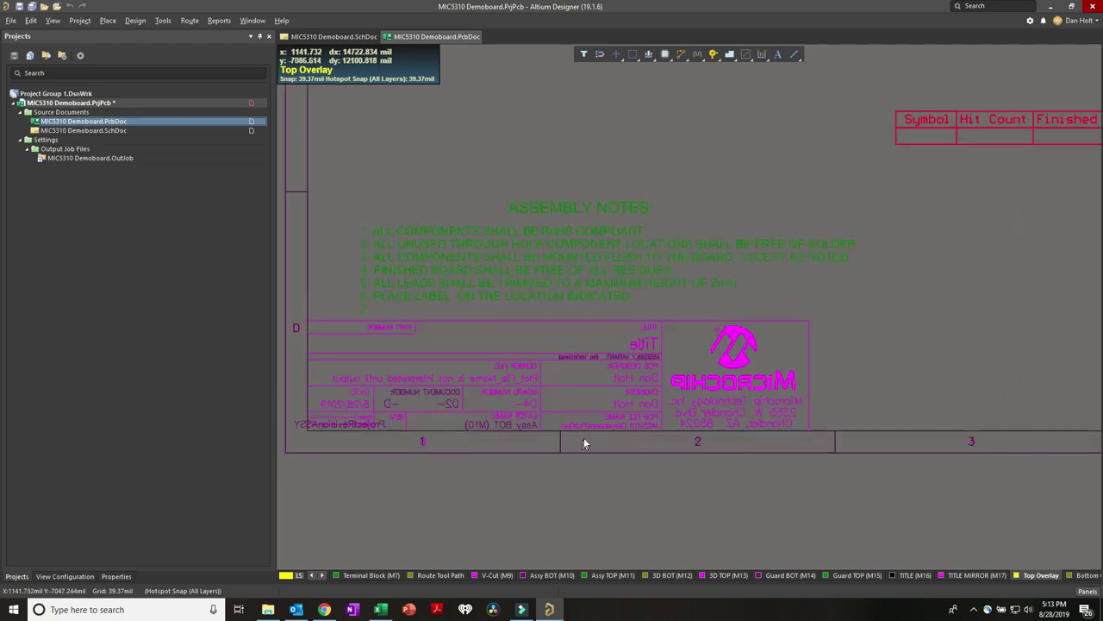
pyautogui.keyDown('ctrl'); pyautogui.scroll(-1, 576, 382); pyautogui.keyUp('ctrl')
pyautogui.keyDown('ctrl'); pyautogui.scroll(-2, 577, 380); pyautogui.keyUp('ctrl')
pyautogui.moveTo(710, 207); pyautogui.dragTo(572, 295, button='right')
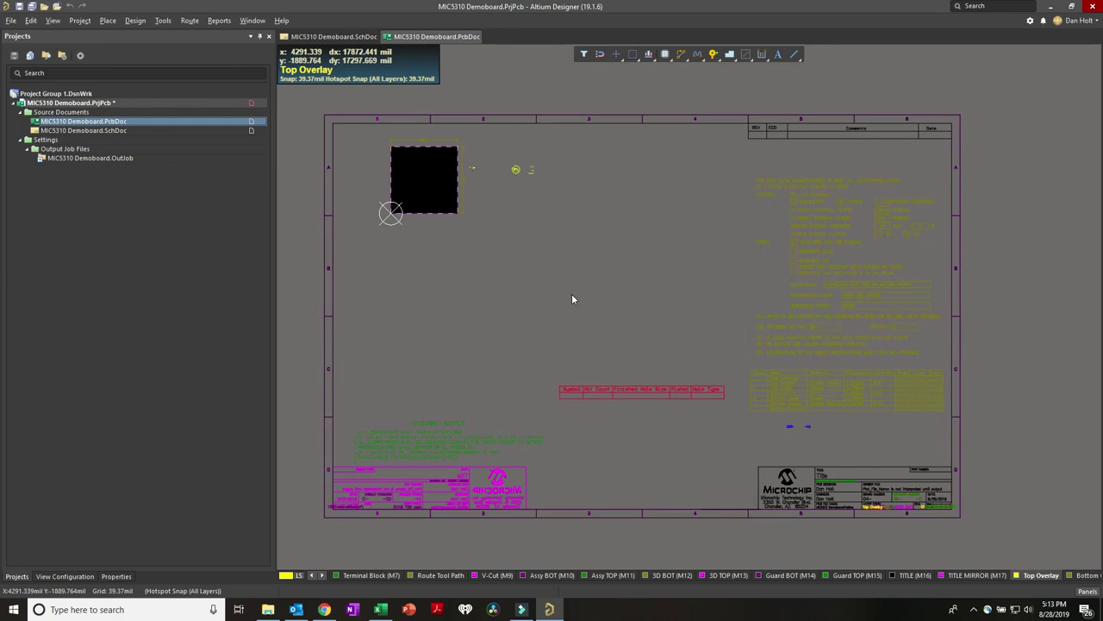
# Step: Measure the diagonal extent of the usable board area inside the drawing frame, between the sheet border and the fabrication notes
pyautogui.rightClick(416, 289)
pyautogui.click(444, 342)
pyautogui.click(354, 144)
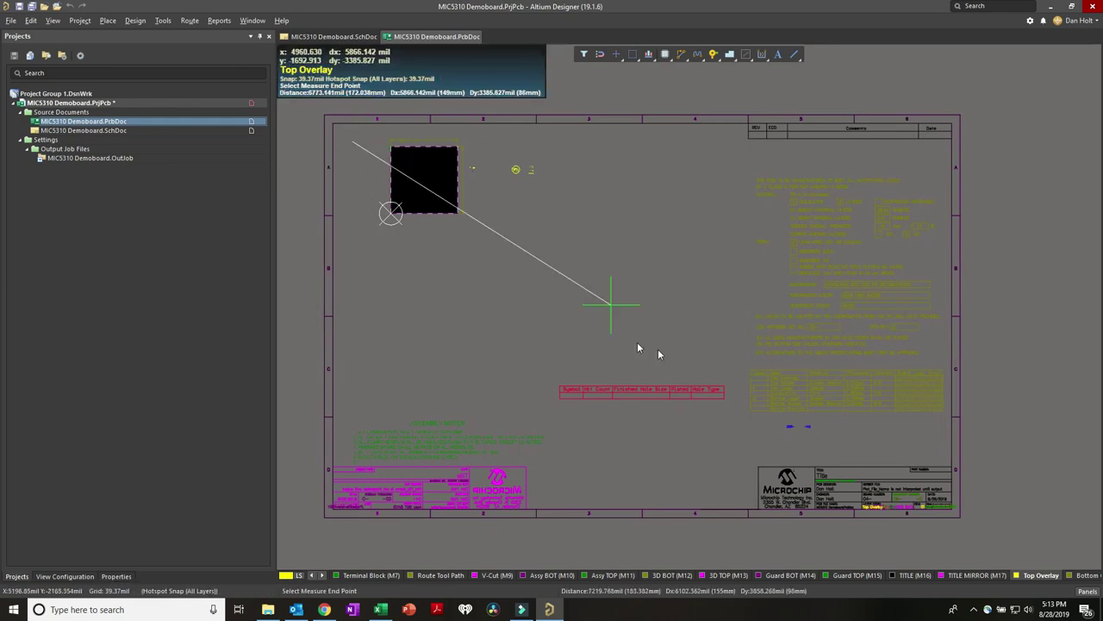
pyautogui.click(725, 354)
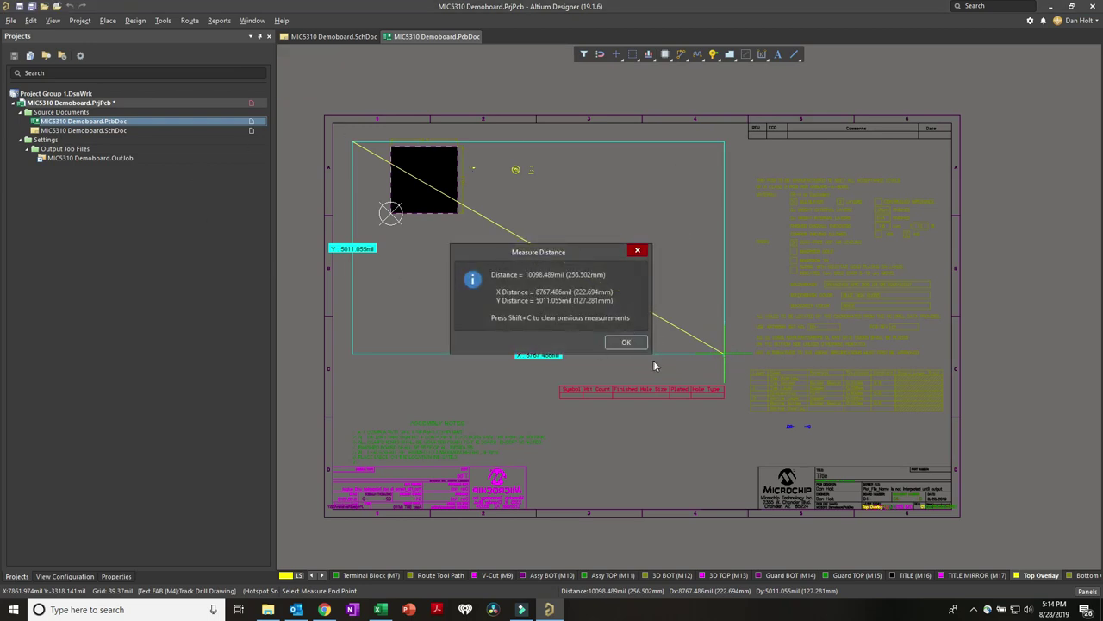
pyautogui.click(635, 341)
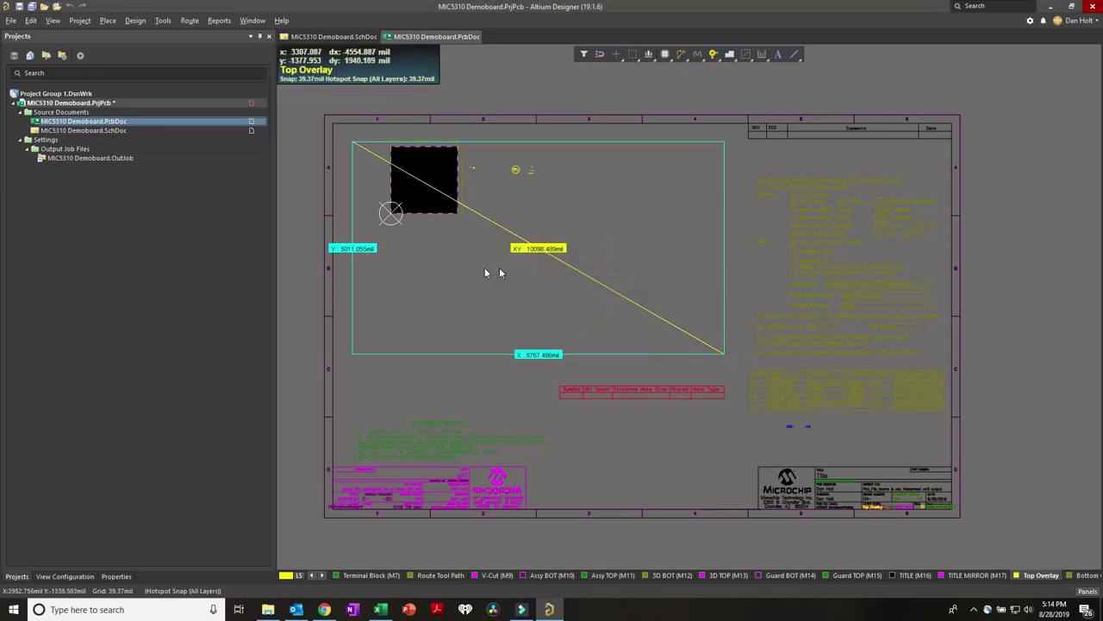
# Step: From the schematic, open the project options and turn off component class generation for the MIC5310 Demoboard.SchDoc sheet
pyautogui.click(325, 38)
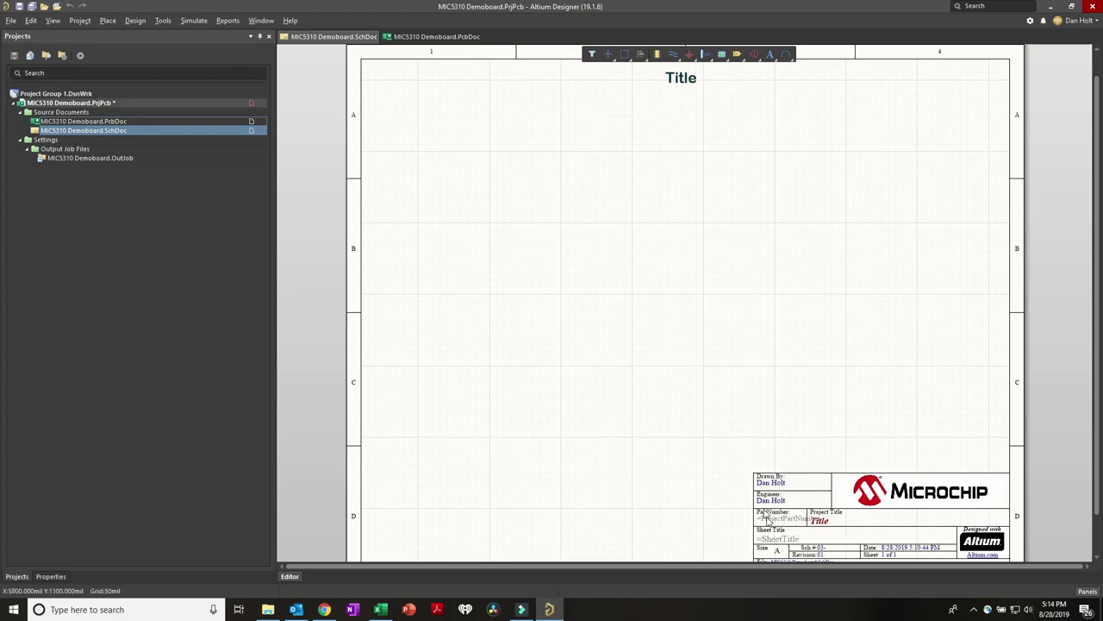
pyautogui.click(159, 21)
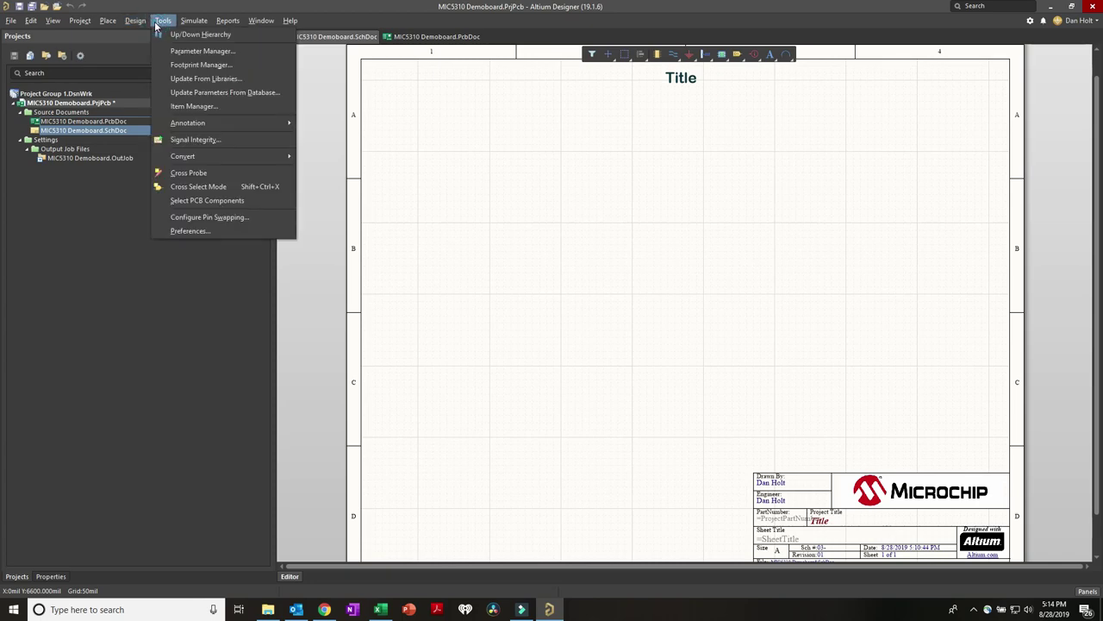
pyautogui.moveTo(77, 21)
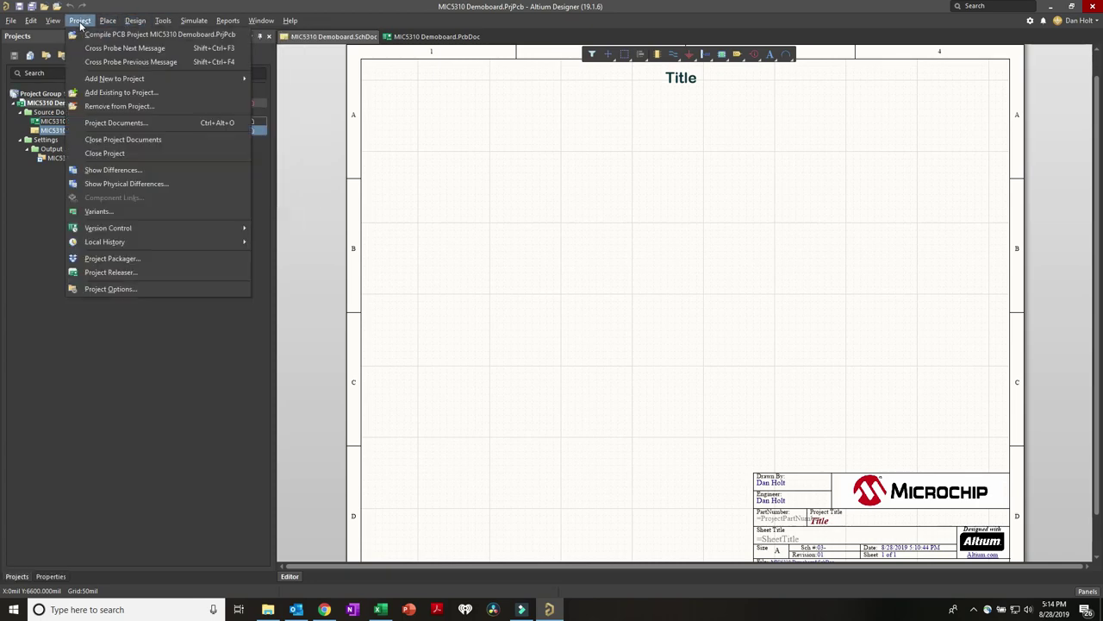
pyautogui.click(85, 290)
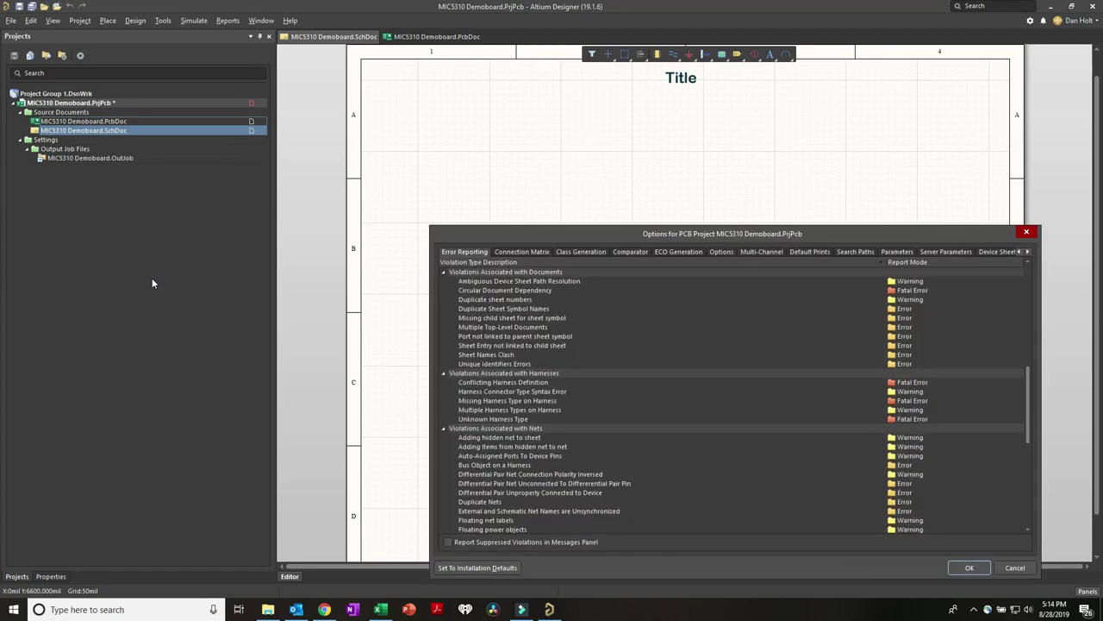
pyautogui.moveTo(784, 233); pyautogui.dragTo(591, 134)
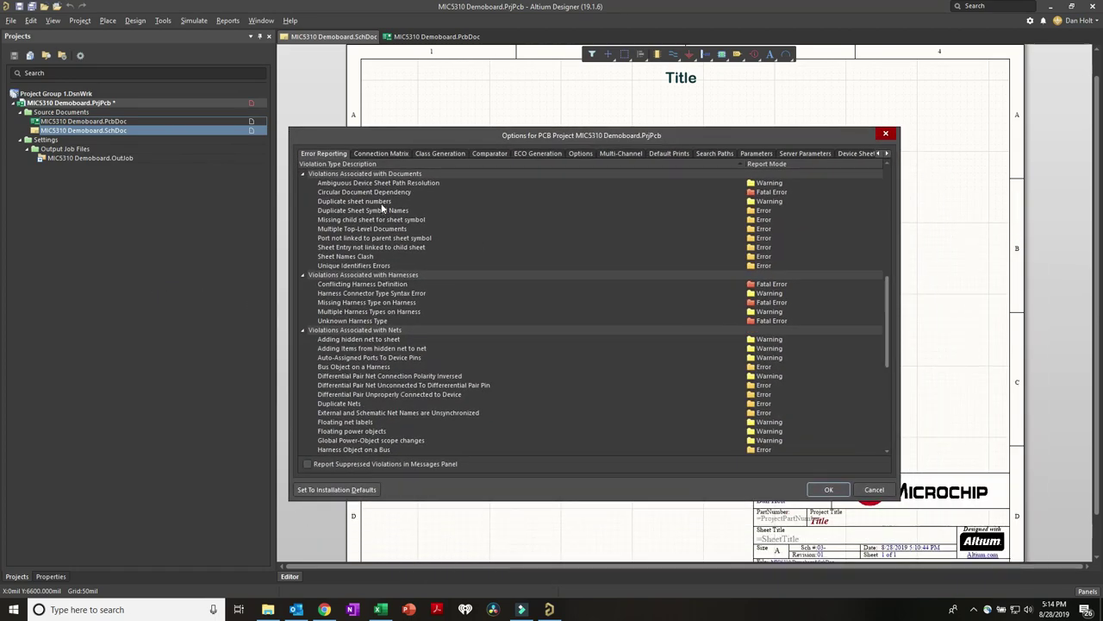
pyautogui.click(443, 154)
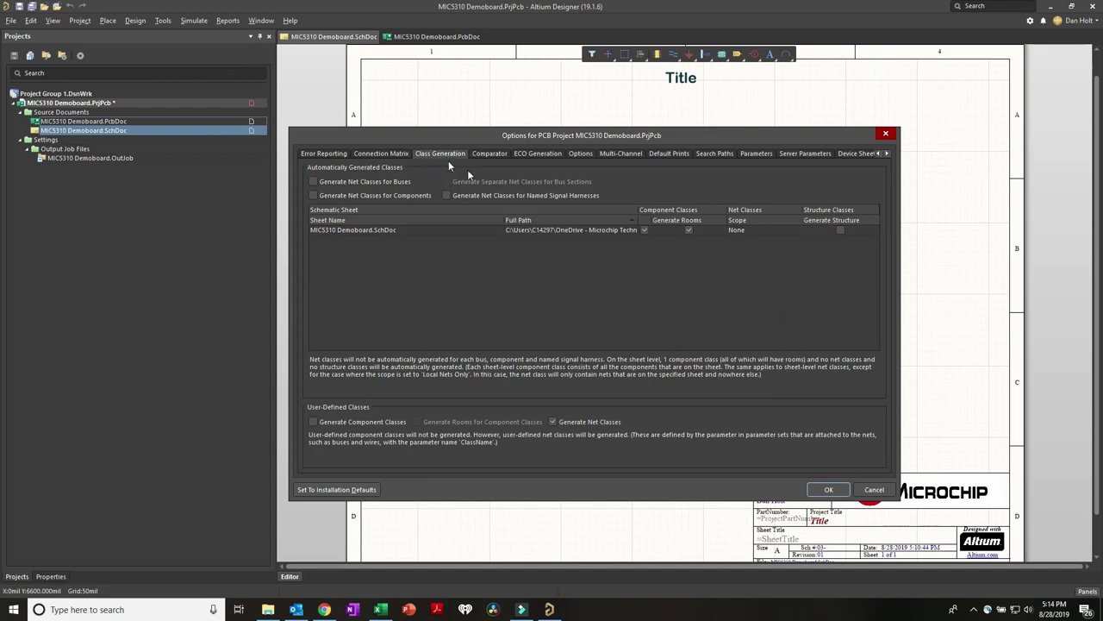
pyautogui.click(643, 231)
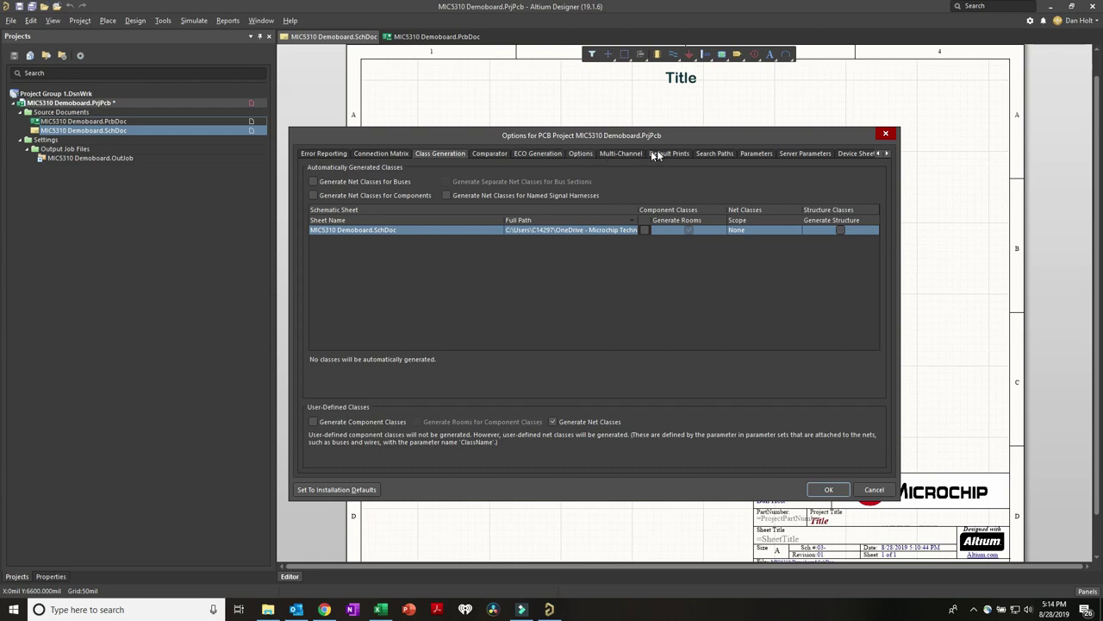
# Step: Set the ProjectTitle project parameter to MIC2310 Demoboard and apply the project options
pyautogui.click(757, 153)
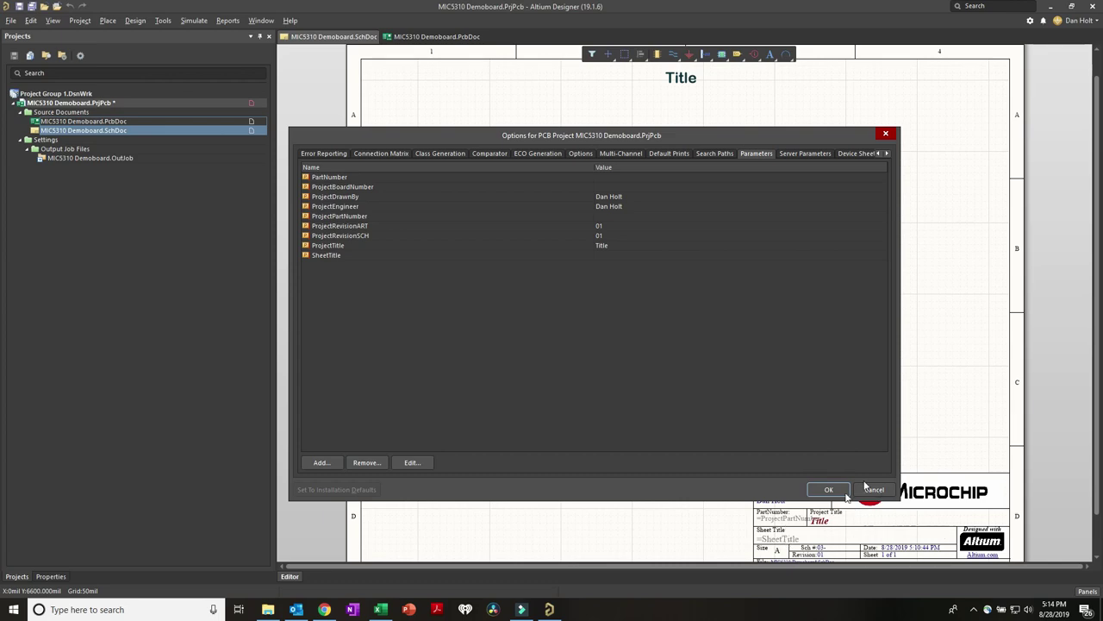
pyautogui.click(616, 178)
pyautogui.click(616, 186)
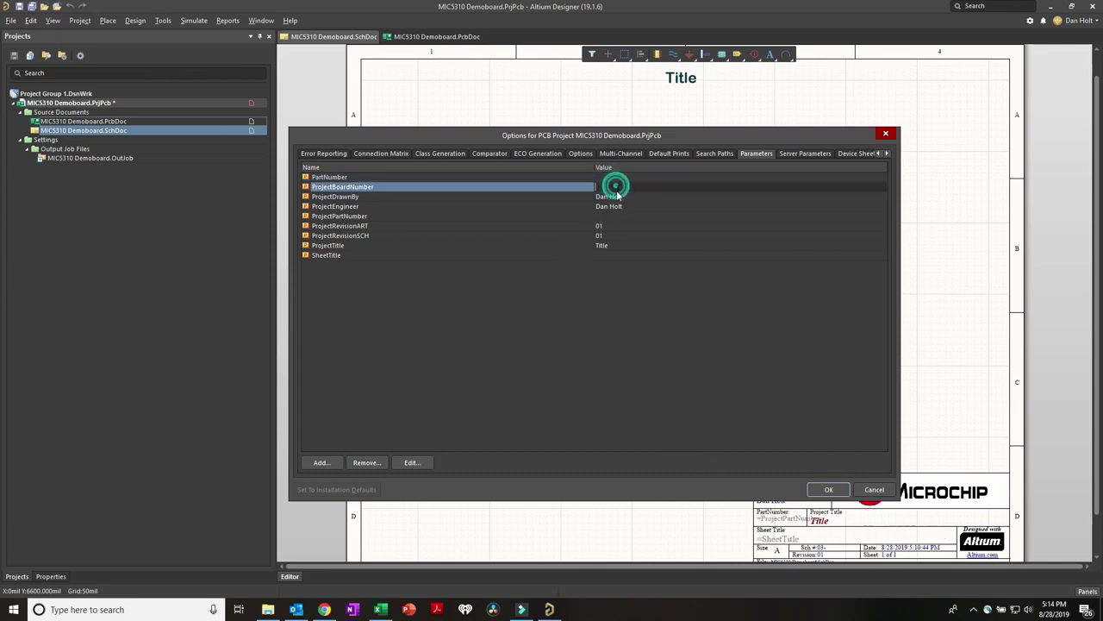
pyautogui.click(617, 207)
pyautogui.click(617, 215)
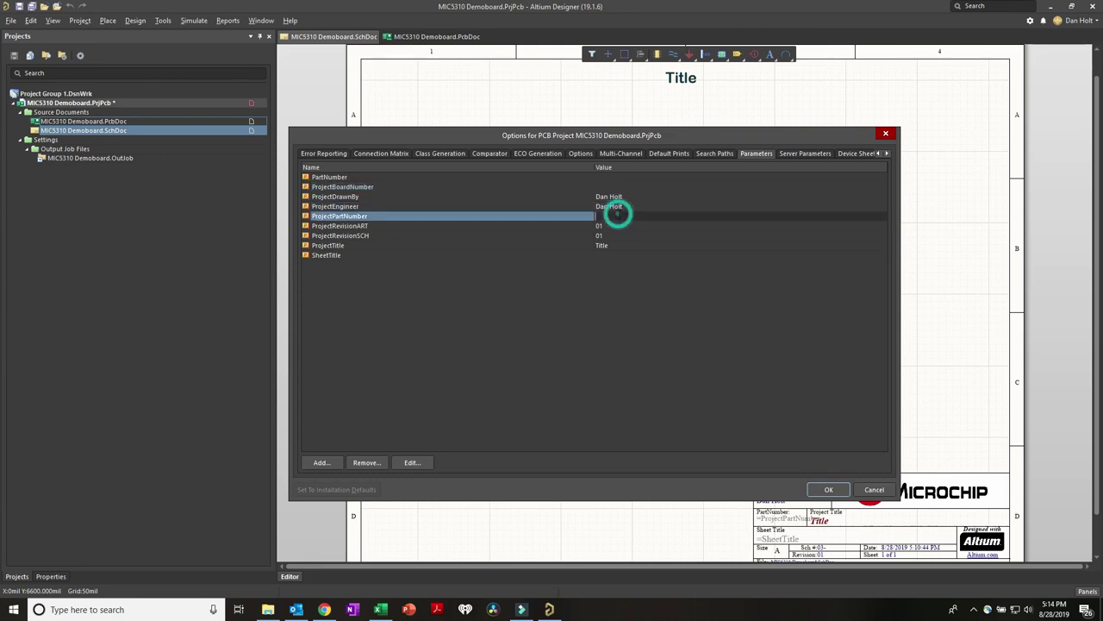
pyautogui.click(619, 225)
pyautogui.click(621, 235)
pyautogui.click(621, 245)
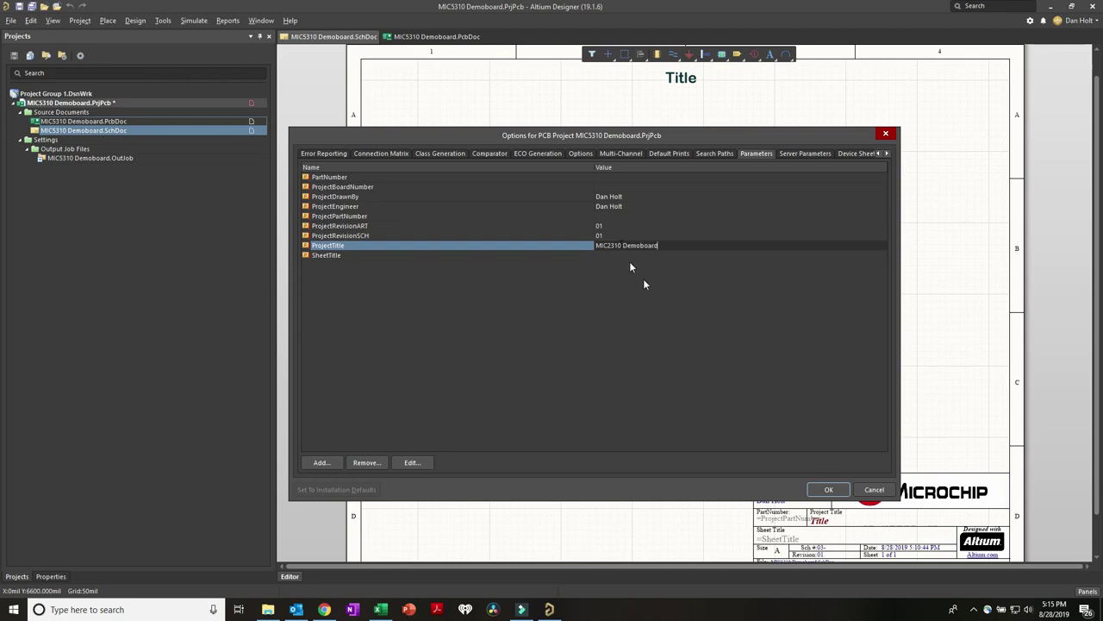
pyautogui.click(825, 490)
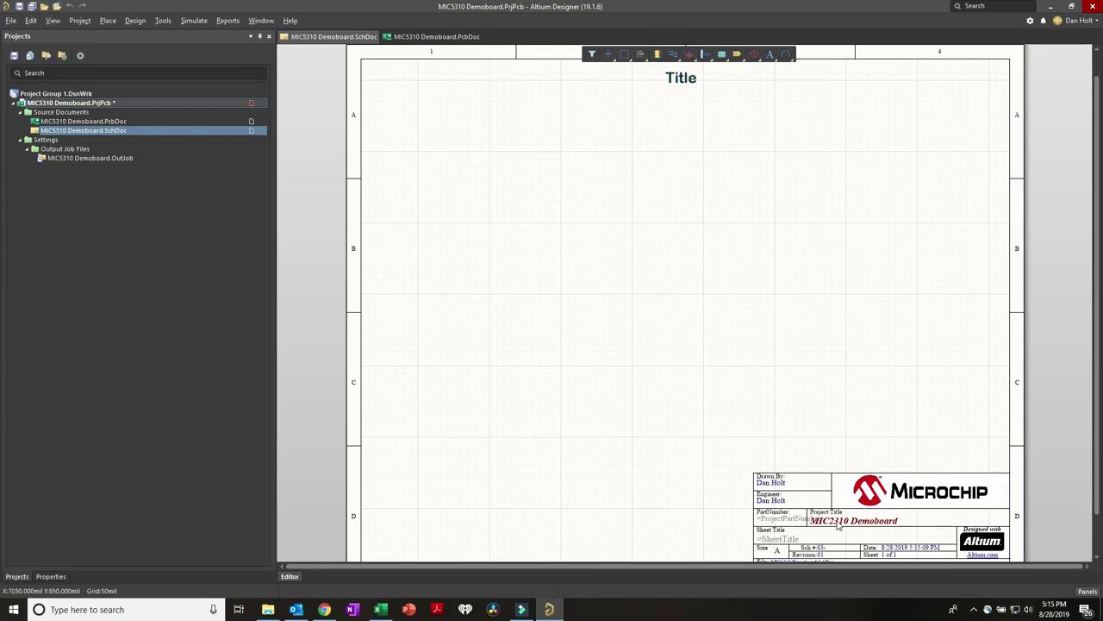
# Step: In the PCB document, replace the Title text in the Microchip title block with MIC2310 Demoboard and return to the project tree
pyautogui.click(431, 37)
pyautogui.keyDown('ctrl'); pyautogui.scroll(4, 886, 483); pyautogui.keyUp('ctrl')
pyautogui.keyDown('ctrl'); pyautogui.scroll(2, 881, 488); pyautogui.keyUp('ctrl')
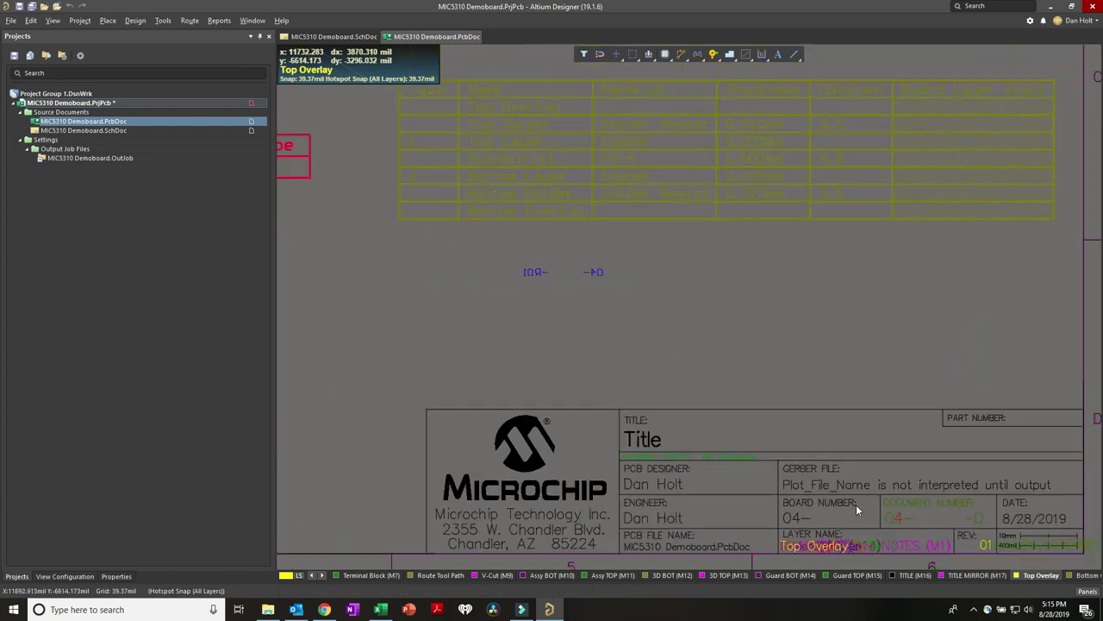
pyautogui.moveTo(729, 503); pyautogui.dragTo(676, 412, button='right')
pyautogui.keyDown('ctrl'); pyautogui.scroll(1, 638, 388); pyautogui.keyUp('ctrl')
pyautogui.click(628, 376)
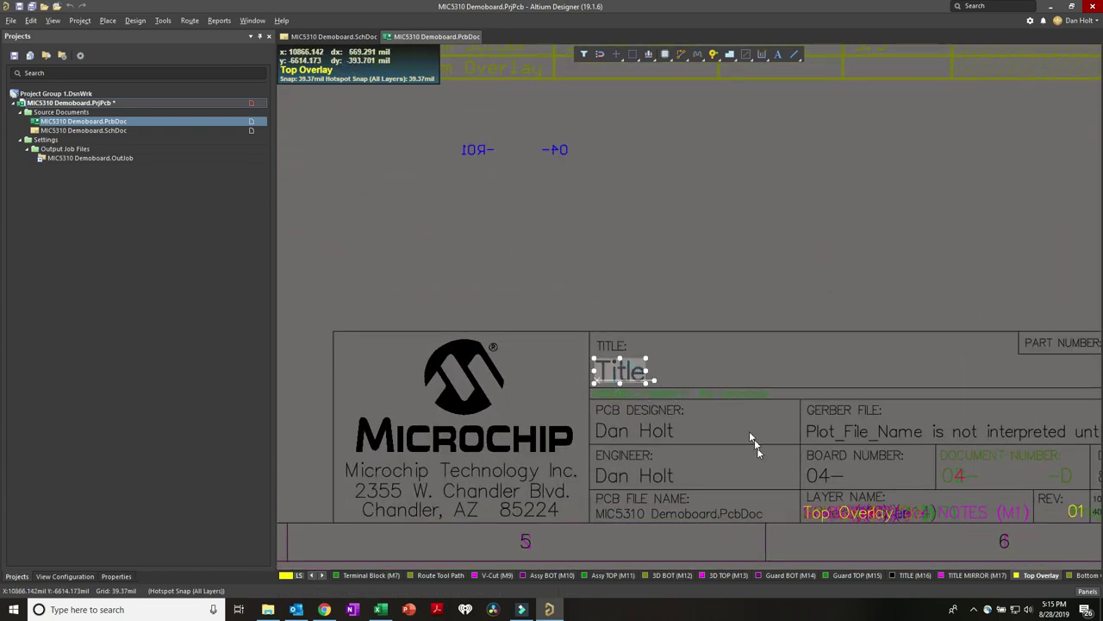
pyautogui.click(629, 375)
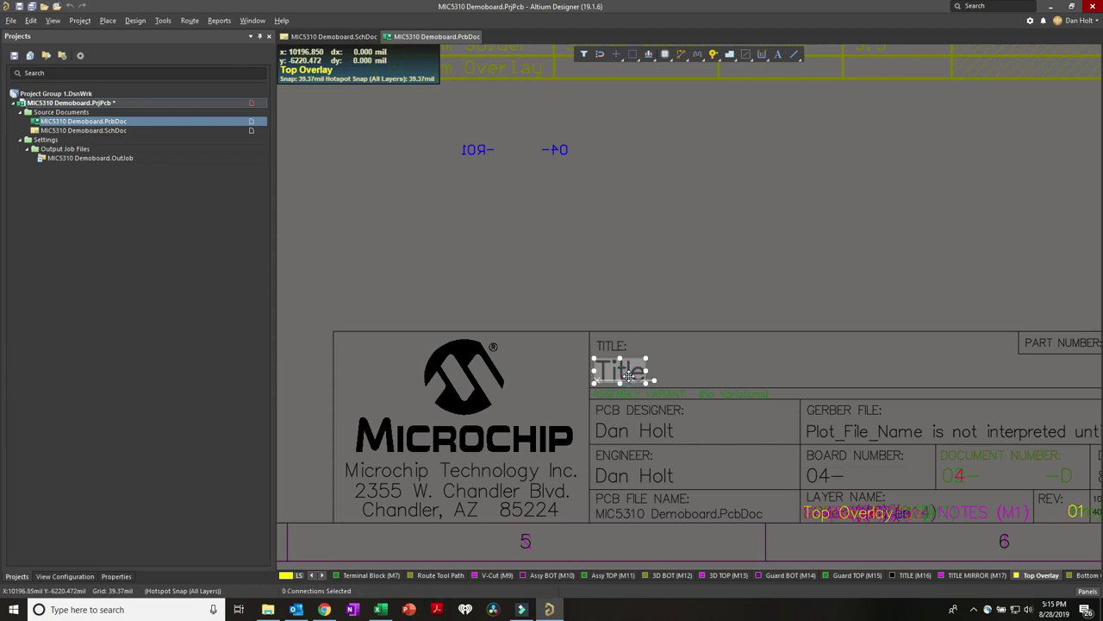
pyautogui.doubleClick(629, 375)
pyautogui.click(147, 184)
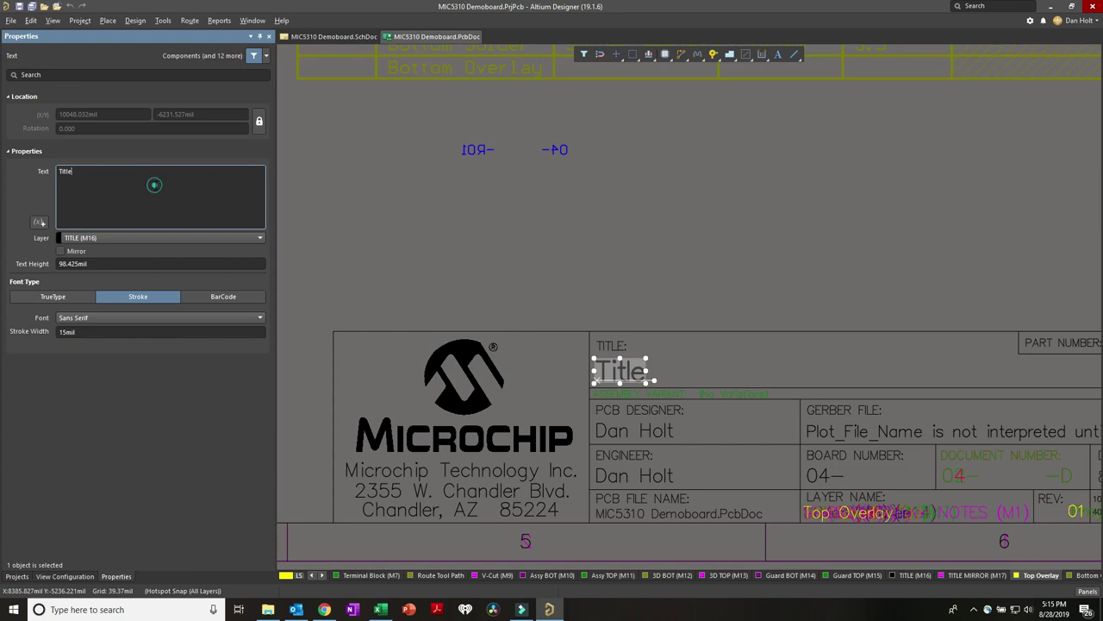
pyautogui.doubleClick(100, 174)
pyautogui.write('MIC2310 Demoboard')
pyautogui.click(386, 267)
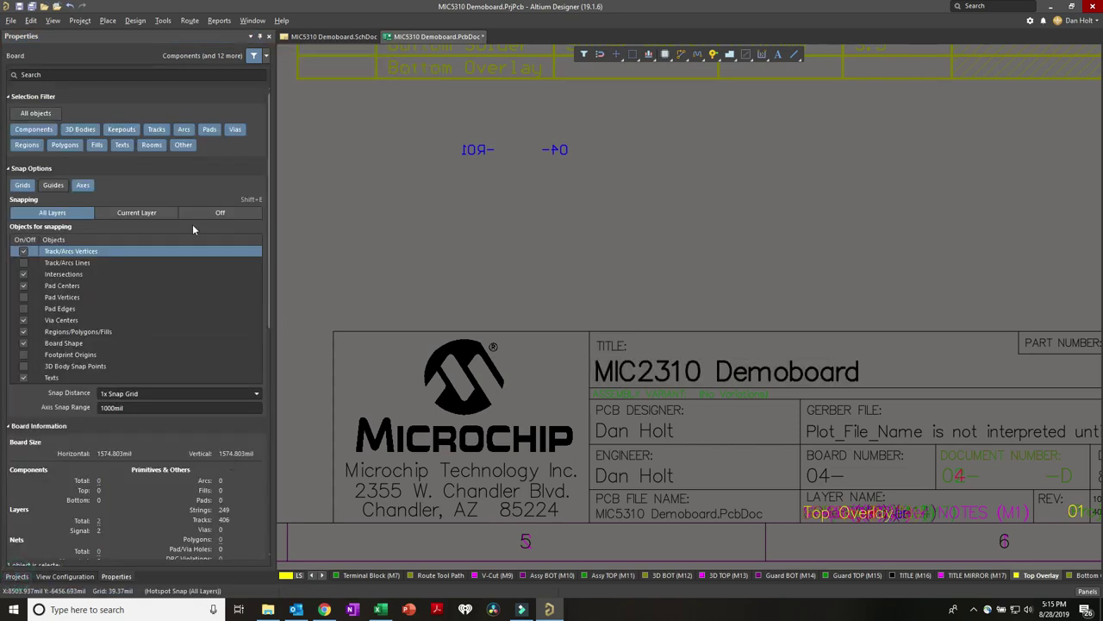
pyautogui.press('pagedown')
pyautogui.click(17, 576)
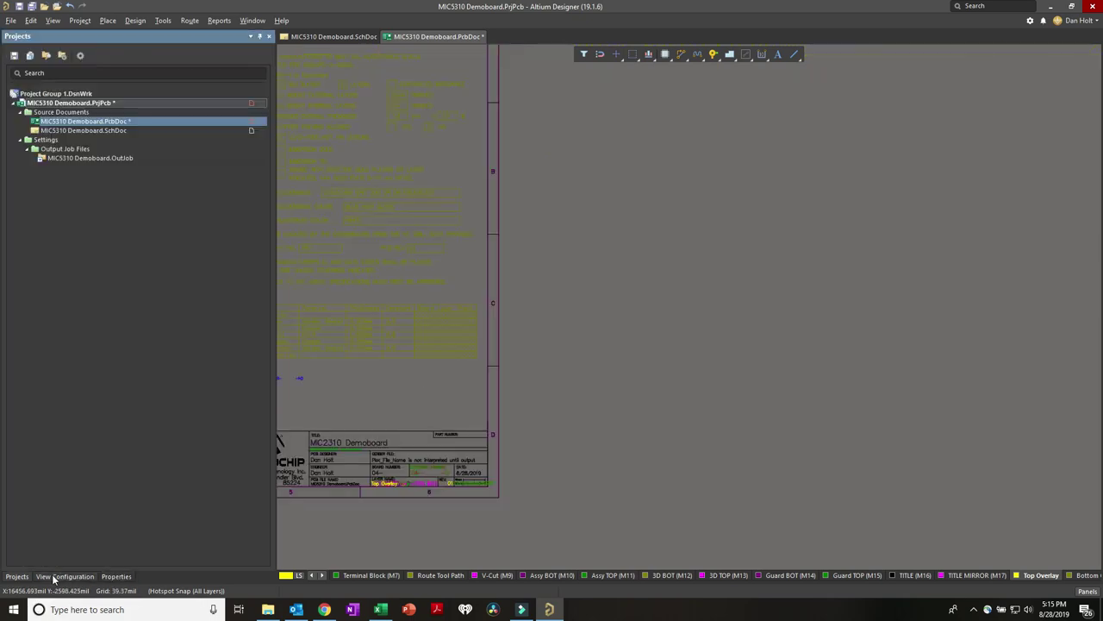
pyautogui.keyDown('ctrl'); pyautogui.scroll(4, 787, 357); pyautogui.keyUp('ctrl')
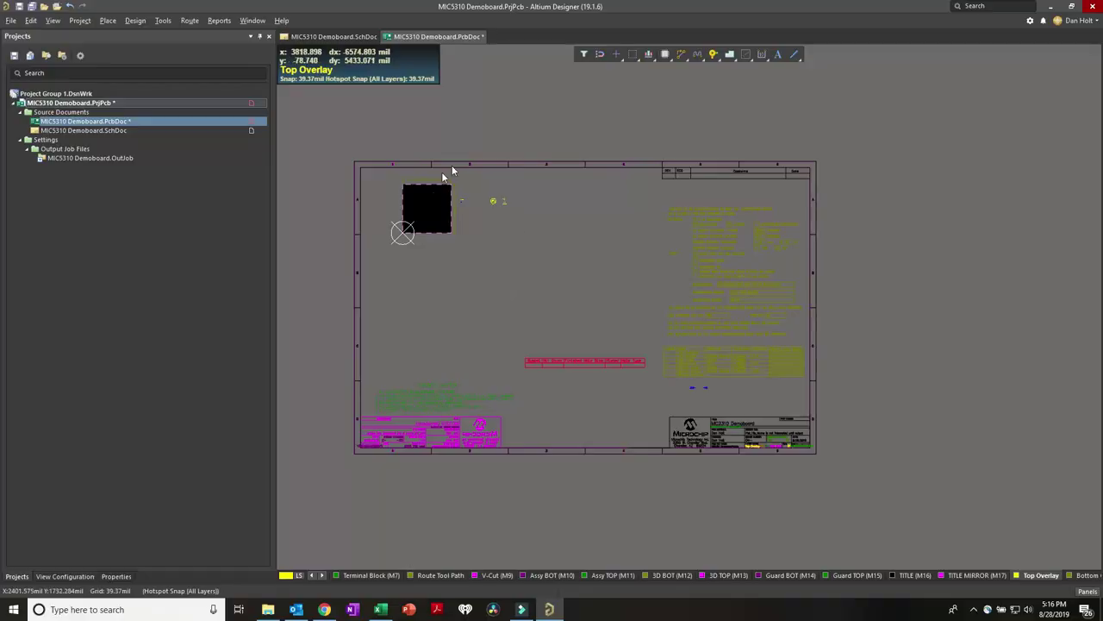
# Step: Return to the MIC5310 Demoboard schematic and check the project title in its title block
pyautogui.click(334, 37)
pyautogui.keyDown('ctrl'); pyautogui.scroll(-3, 679, 306); pyautogui.keyUp('ctrl')
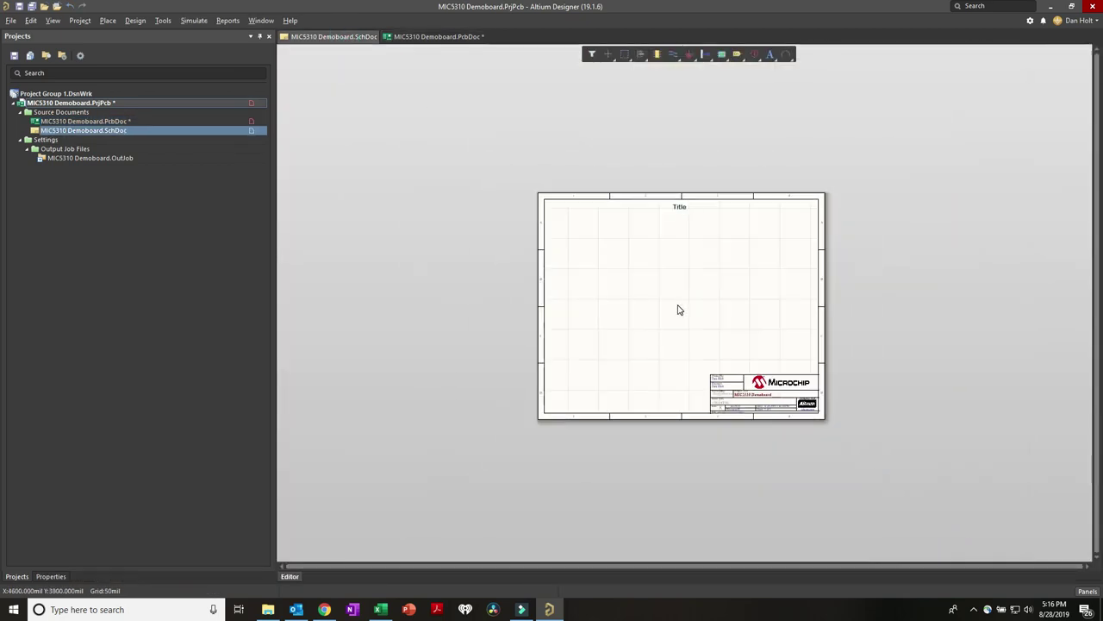
pyautogui.keyDown('ctrl'); pyautogui.scroll(1, 677, 307); pyautogui.keyUp('ctrl')
pyautogui.keyDown('ctrl'); pyautogui.scroll(-1, 678, 308); pyautogui.keyUp('ctrl')
pyautogui.moveTo(678, 308); pyautogui.dragTo(581, 324, button='right')
pyautogui.keyDown('ctrl'); pyautogui.scroll(3, 595, 310); pyautogui.keyUp('ctrl')
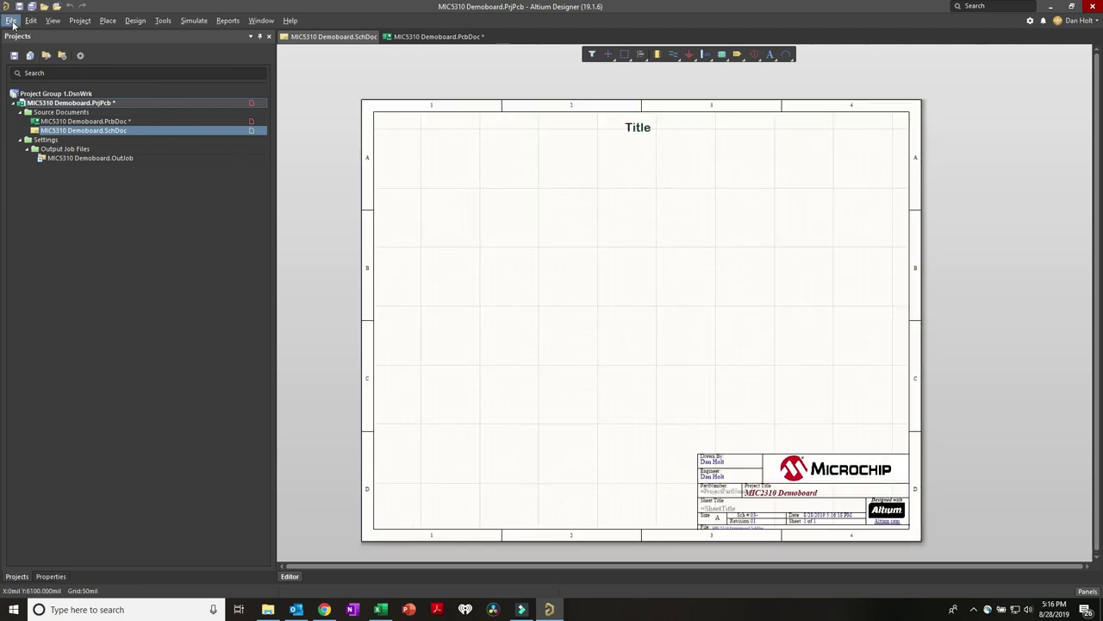
# Step: Review the mouse wheel configuration in the system preferences, including the zoom, scroll and layer-change actions
pyautogui.click(163, 20)
pyautogui.click(192, 231)
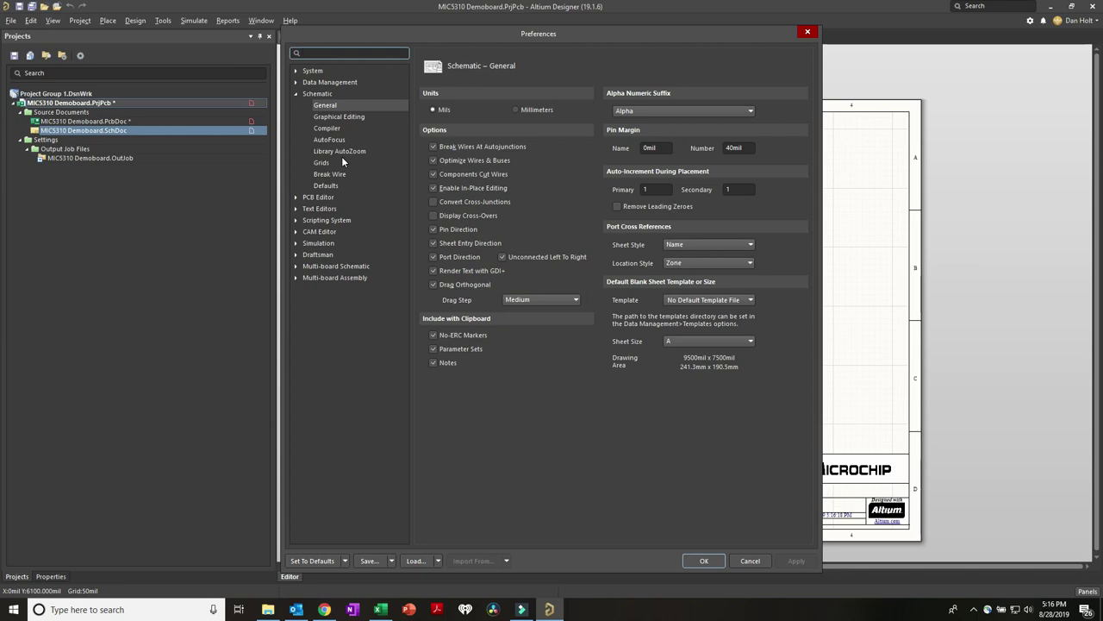
pyautogui.click(296, 74)
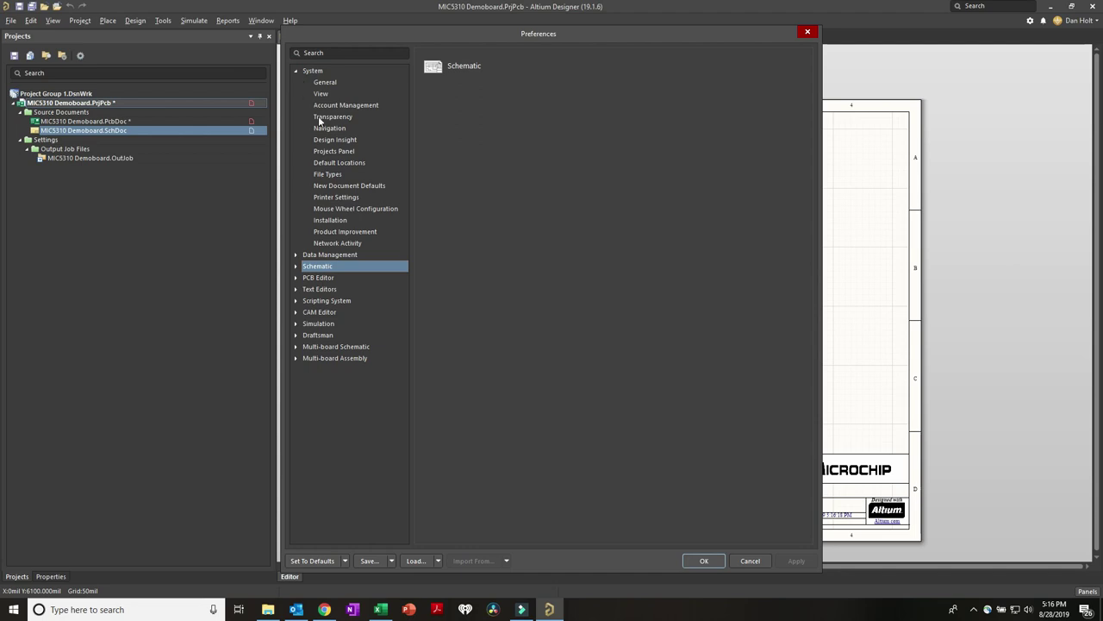
pyautogui.click(343, 208)
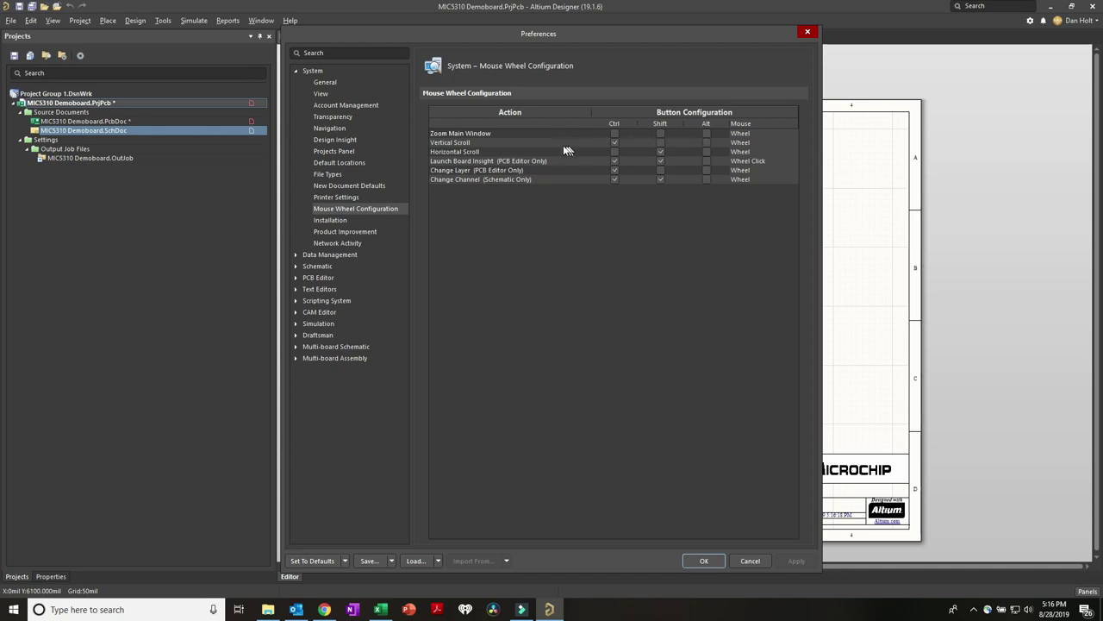
pyautogui.click(705, 561)
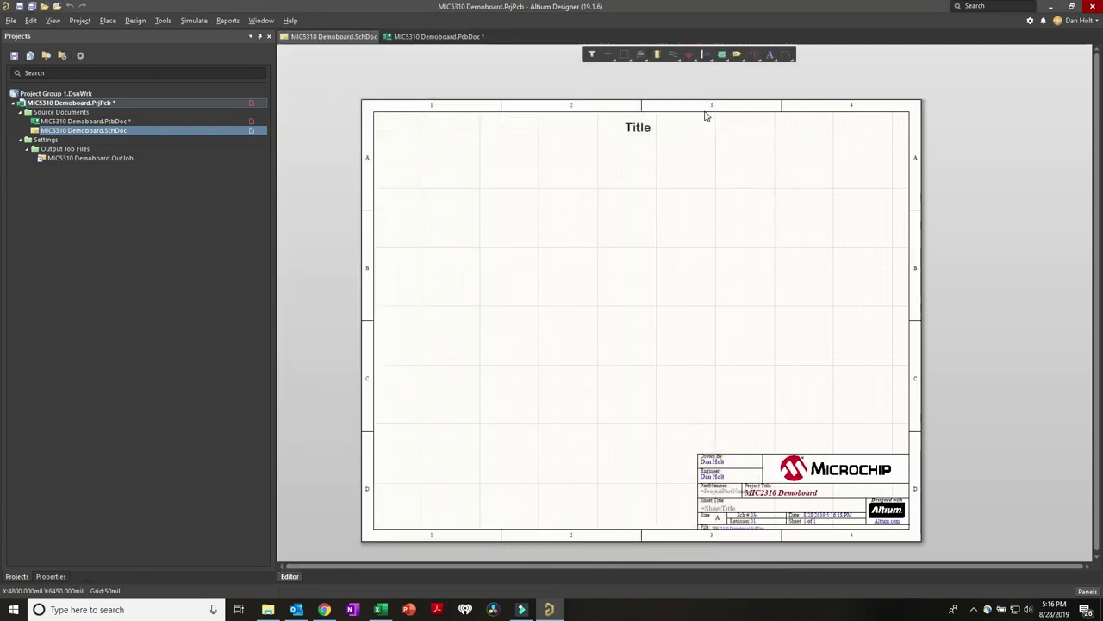
# Step: Replace the Title text heading the schematic sheet with MIC2310 Demoboard and recentre it on the sheet
pyautogui.scroll(4, 648, 108)
pyautogui.moveTo(602, 171)
pyautogui.mouseDown()
pyautogui.moveTo(707, 366)
pyautogui.moveTo(606, 164)
pyautogui.mouseUp()
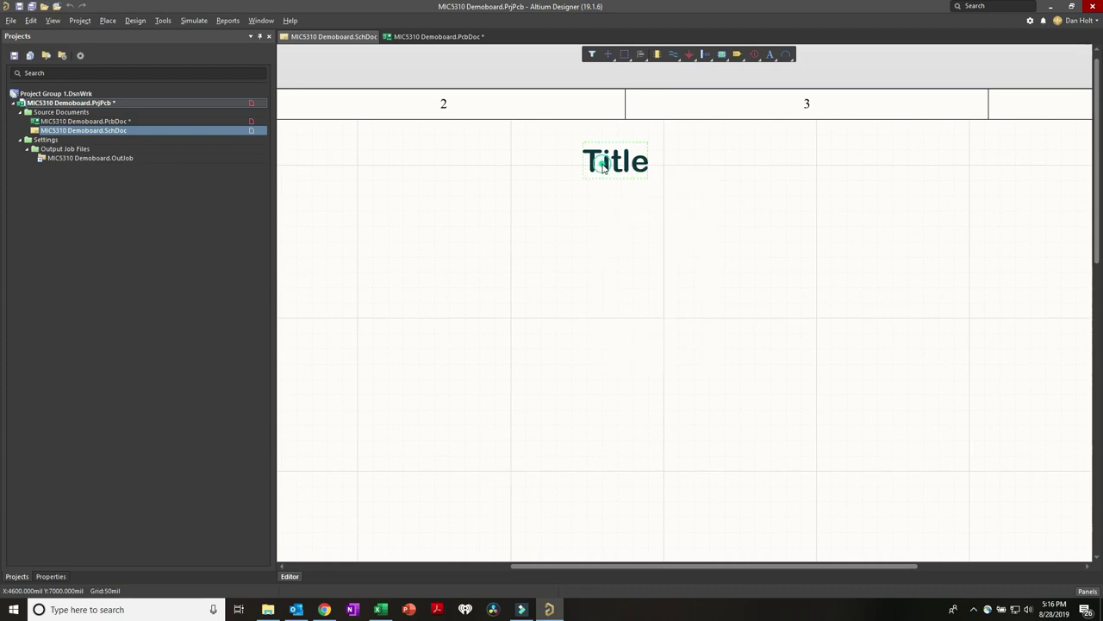
pyautogui.doubleClick(606, 162)
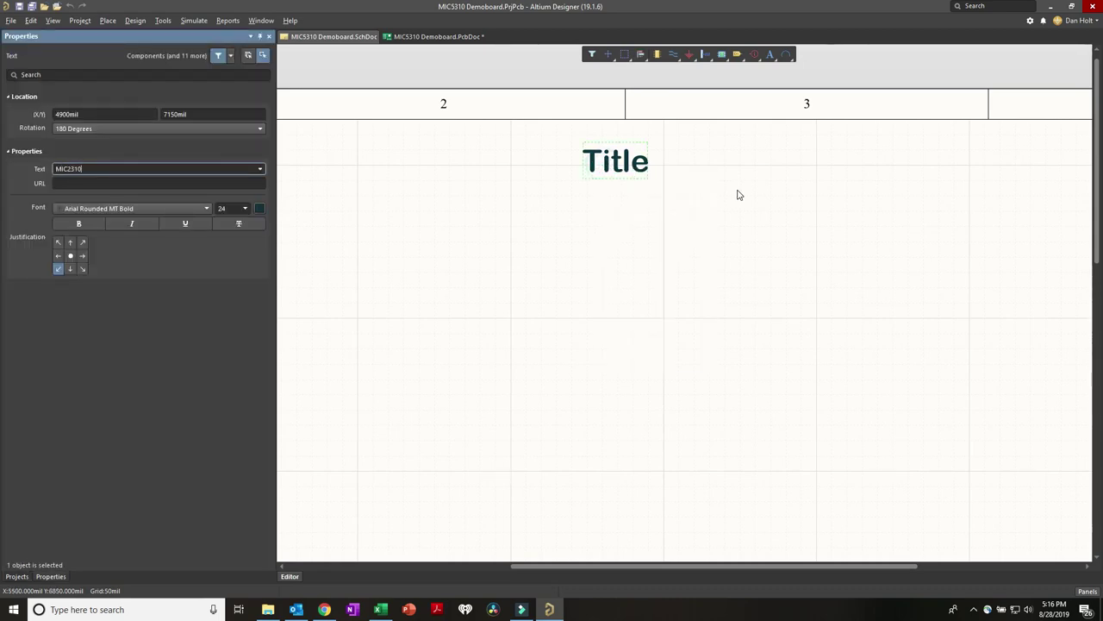
pyautogui.write('MIC2310 Demoboard')
pyautogui.press('Return')
pyautogui.keyDown('ctrl'); pyautogui.scroll(-2, 622, 258); pyautogui.keyUp('ctrl')
pyautogui.moveTo(573, 200); pyautogui.dragTo(642, 198)
pyautogui.hotkey('ctrl', 'pagedown')
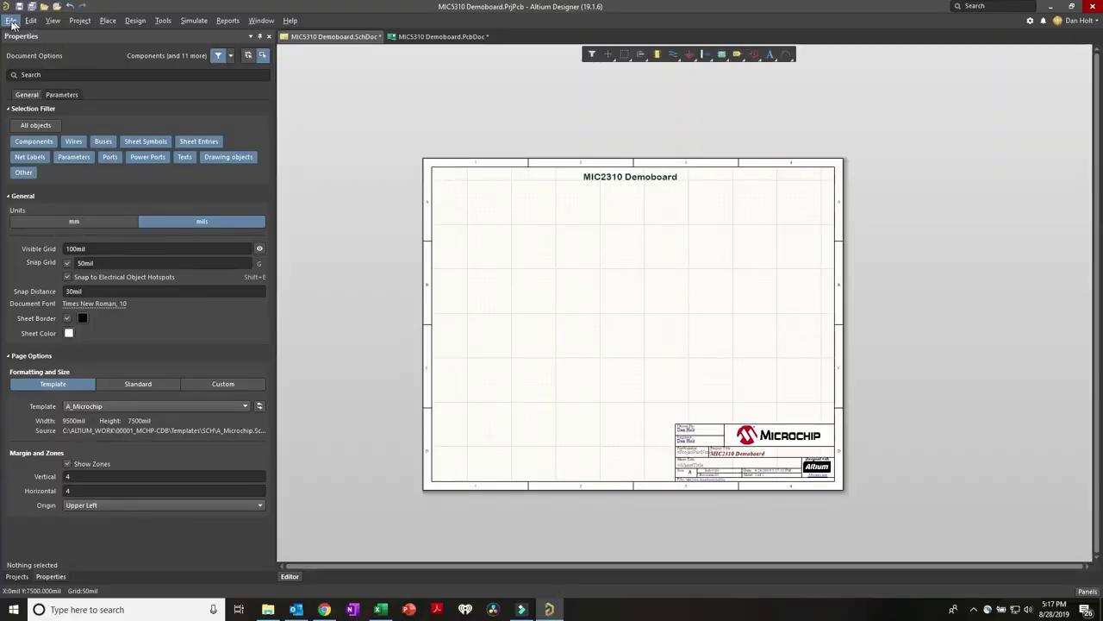
# Step: Open Standard Parts.SchDoc from the Standard Components folder and collapse the project tree to widen the drawing area
pyautogui.click(12, 22)
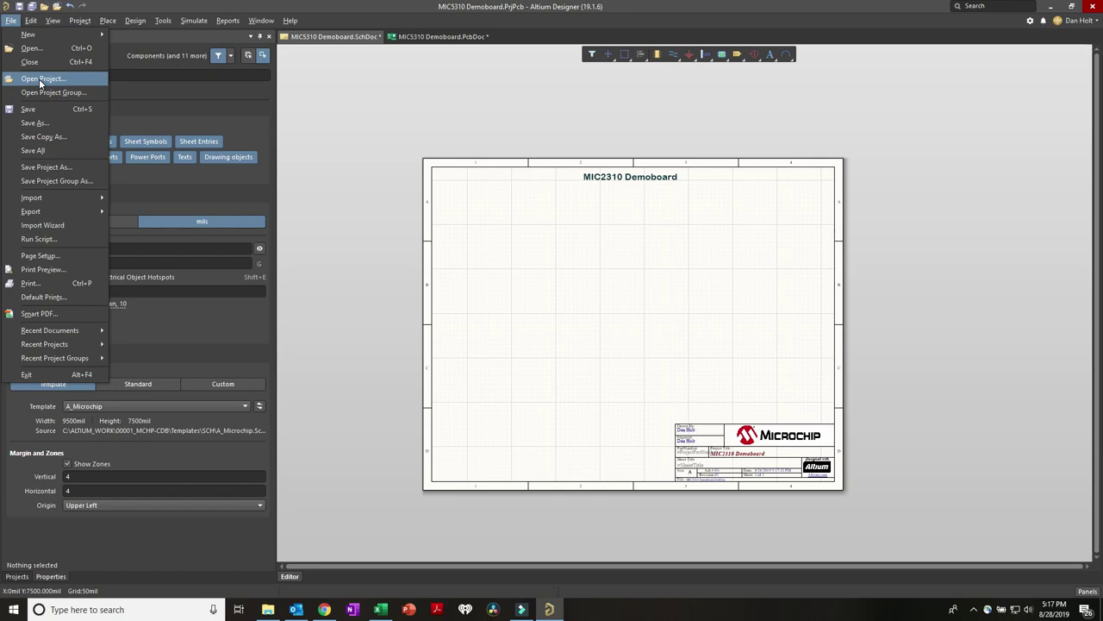
pyautogui.click(43, 53)
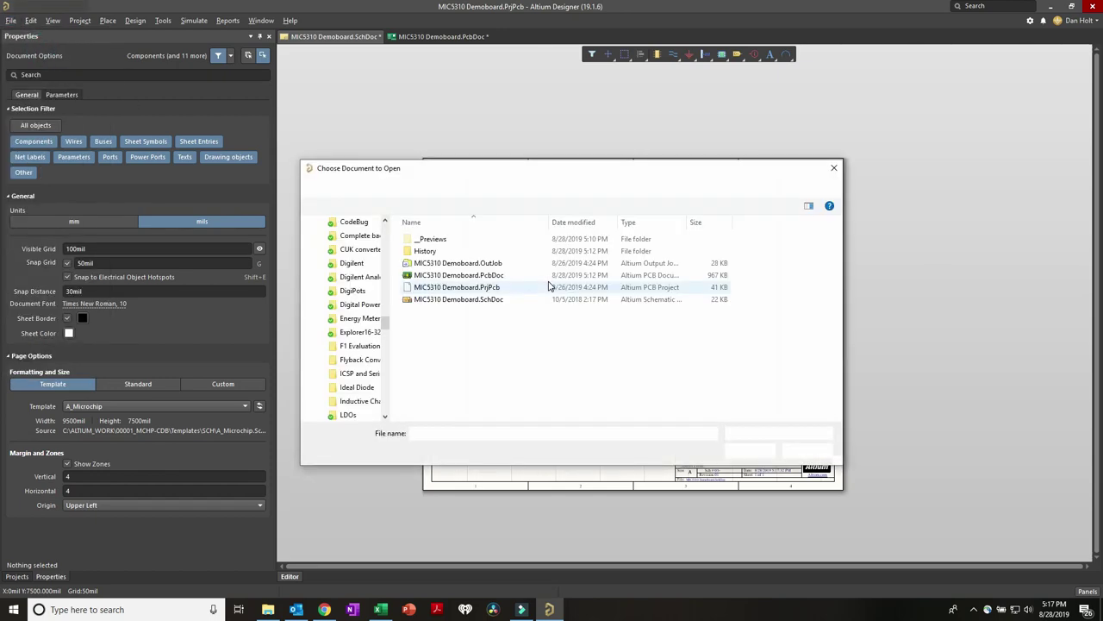
pyautogui.doubleClick(445, 266)
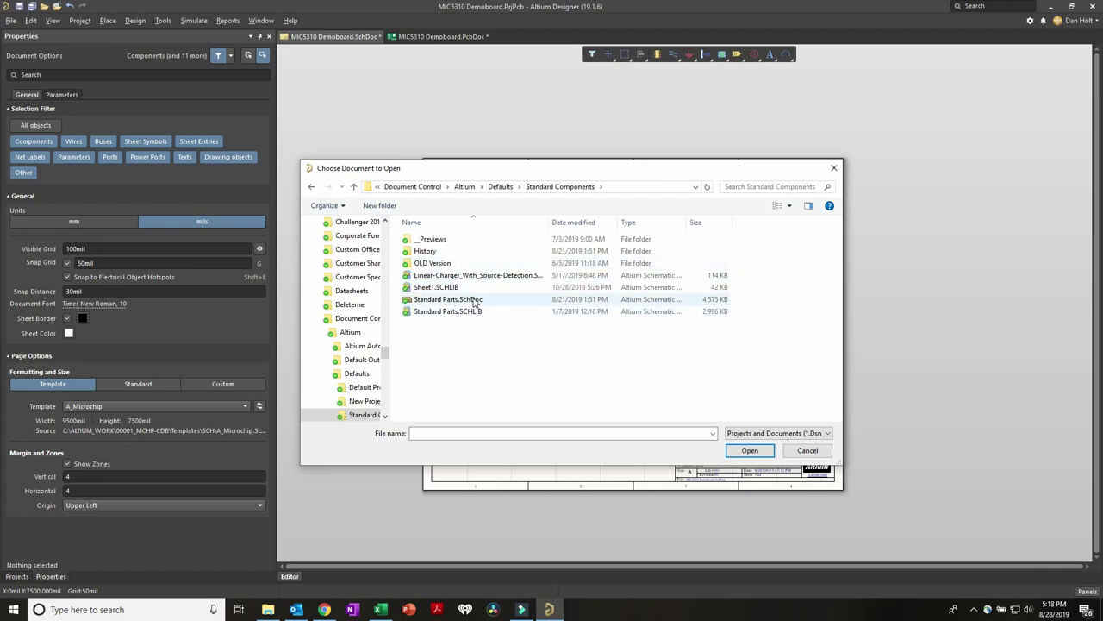
pyautogui.doubleClick(437, 299)
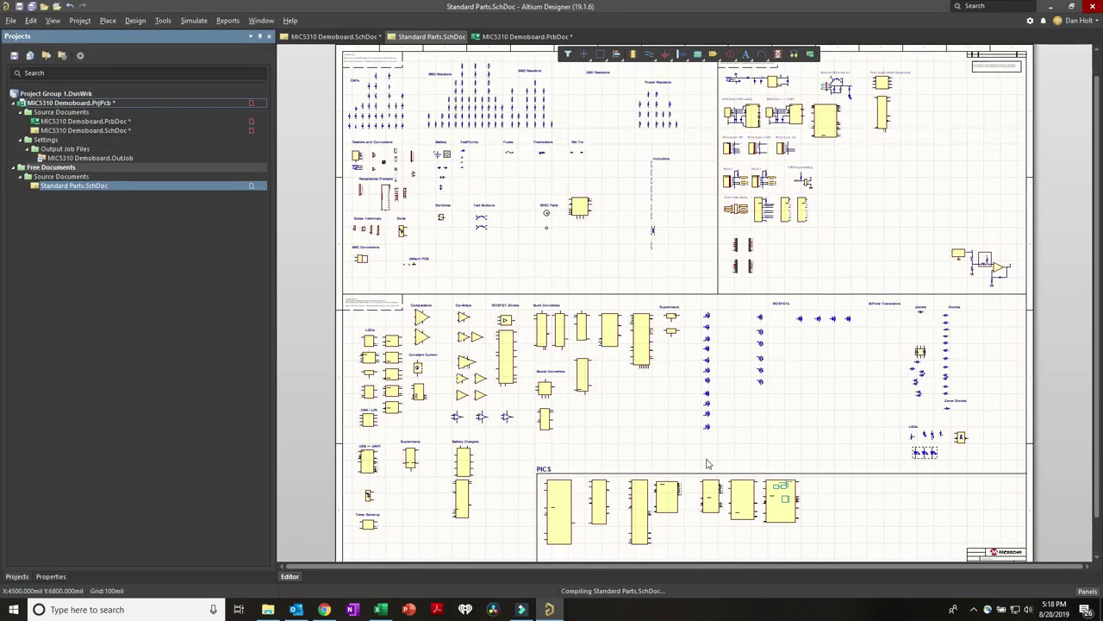
pyautogui.hotkey('ctrl', 'pagedown')
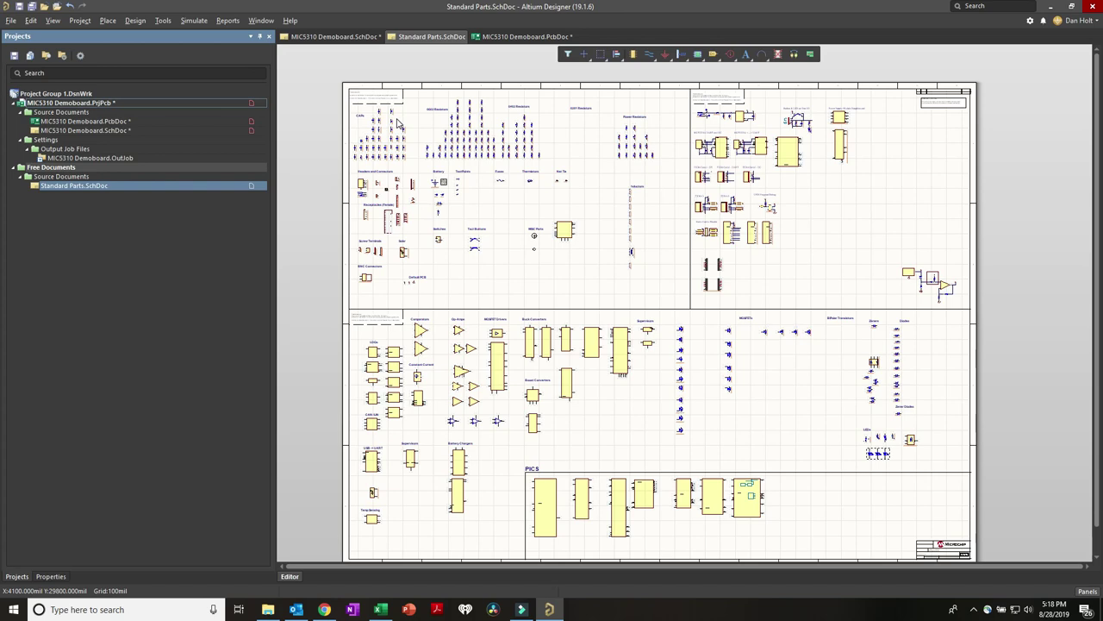
pyautogui.keyDown('ctrl'); pyautogui.scroll(1, 399, 117); pyautogui.keyUp('ctrl')
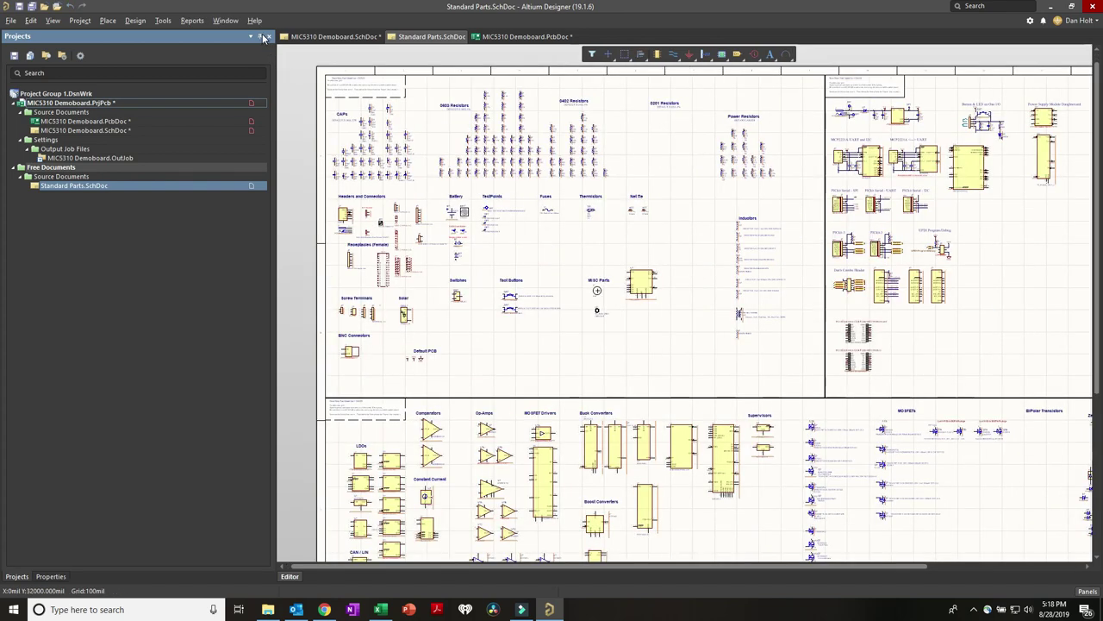
pyautogui.click(260, 37)
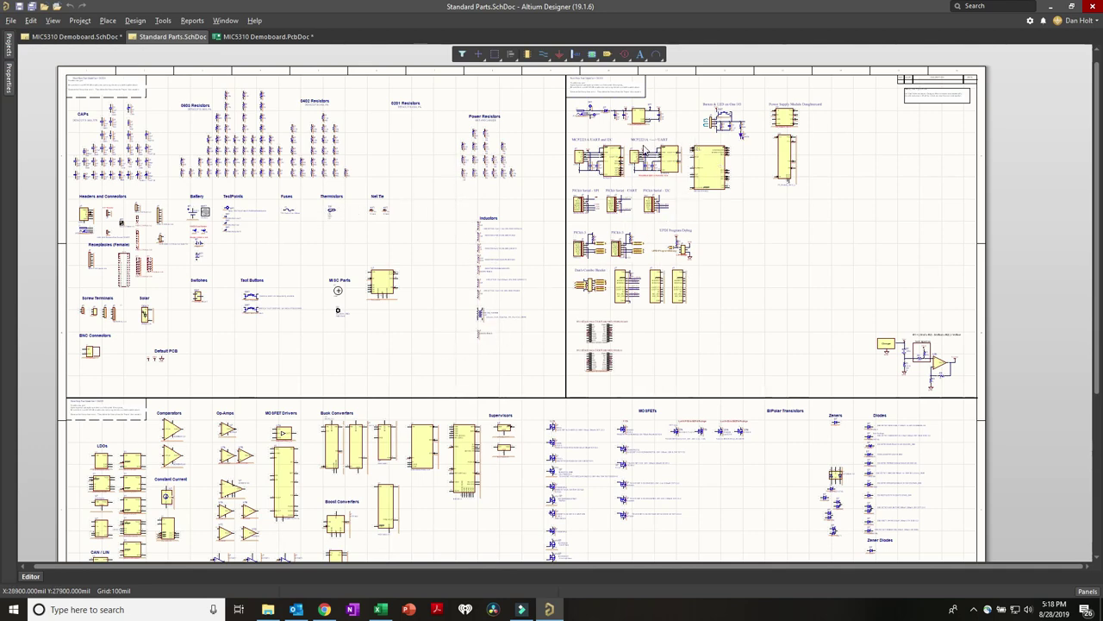
# Step: Survey the part groups on the Standard Parts sheet, including interface circuits, inductors, LDOs, converters, MOSFETs, LEDs and PICs
pyautogui.keyDown('ctrl'); pyautogui.scroll(2, 737, 194); pyautogui.keyUp('ctrl')
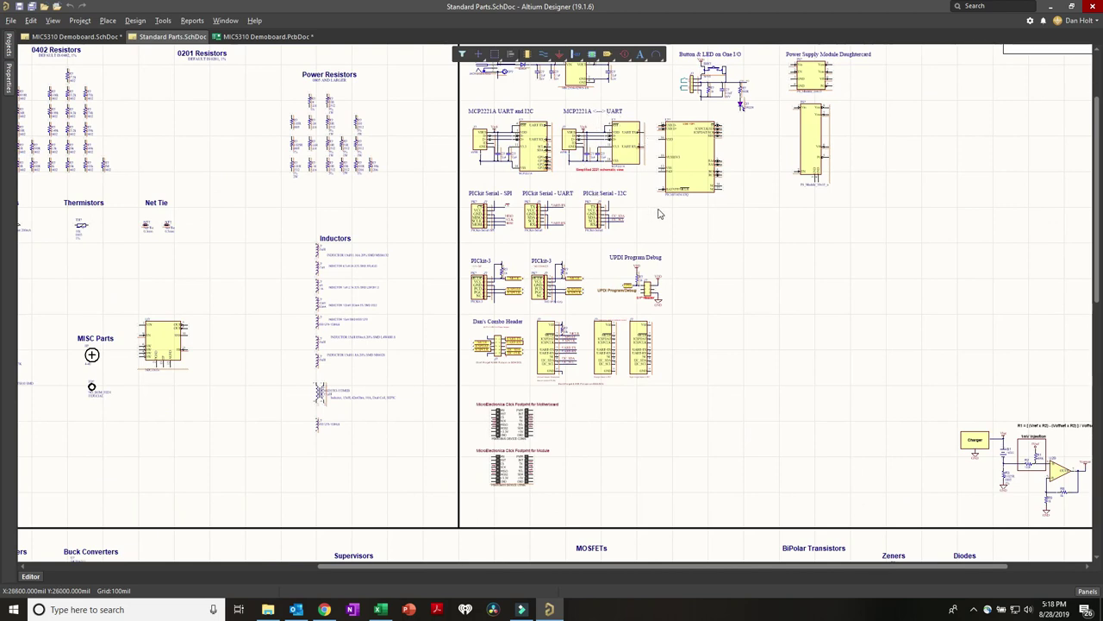
pyautogui.moveTo(657, 214); pyautogui.dragTo(641, 256, button='right')
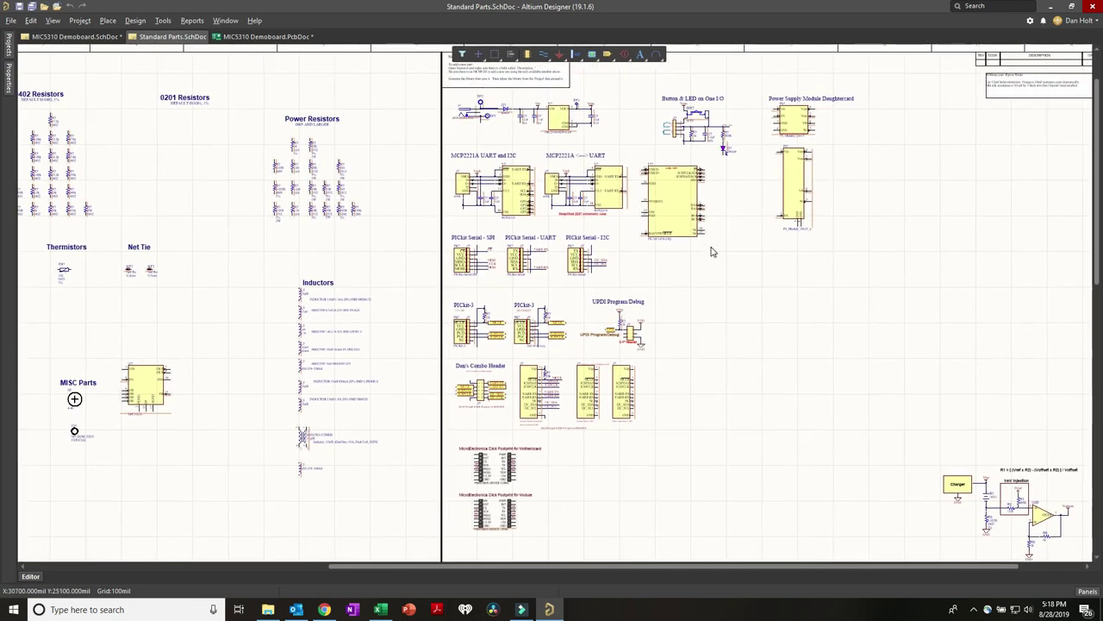
pyautogui.keyDown('ctrl'); pyautogui.scroll(-1, 716, 291); pyautogui.keyUp('ctrl')
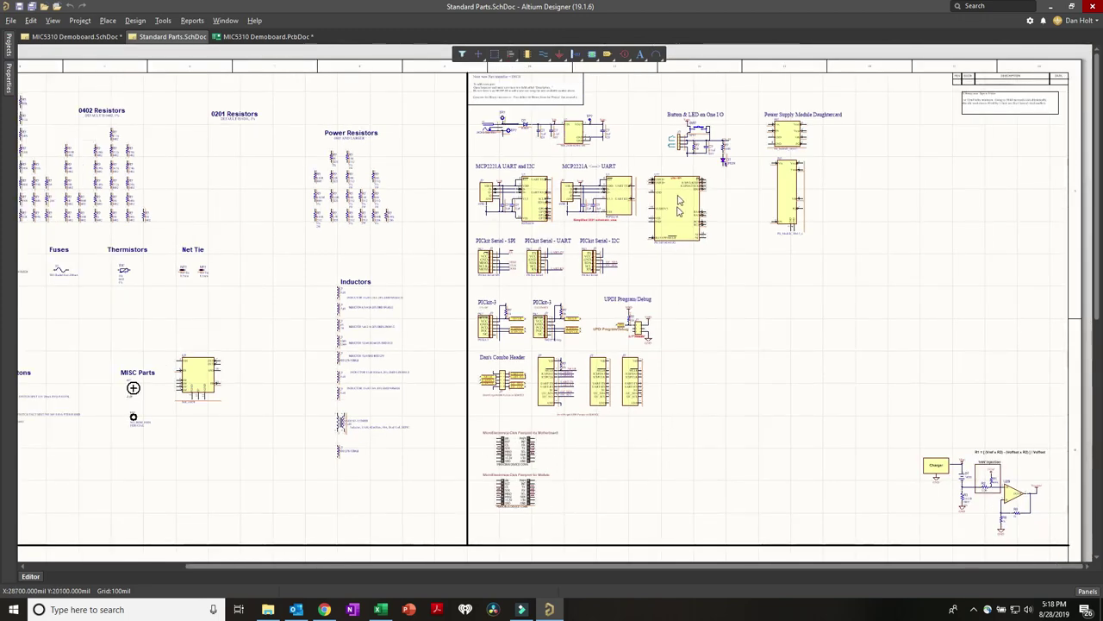
pyautogui.keyDown('ctrl'); pyautogui.scroll(-2, 678, 211); pyautogui.keyUp('ctrl')
pyautogui.scroll(-6, 653, 417)
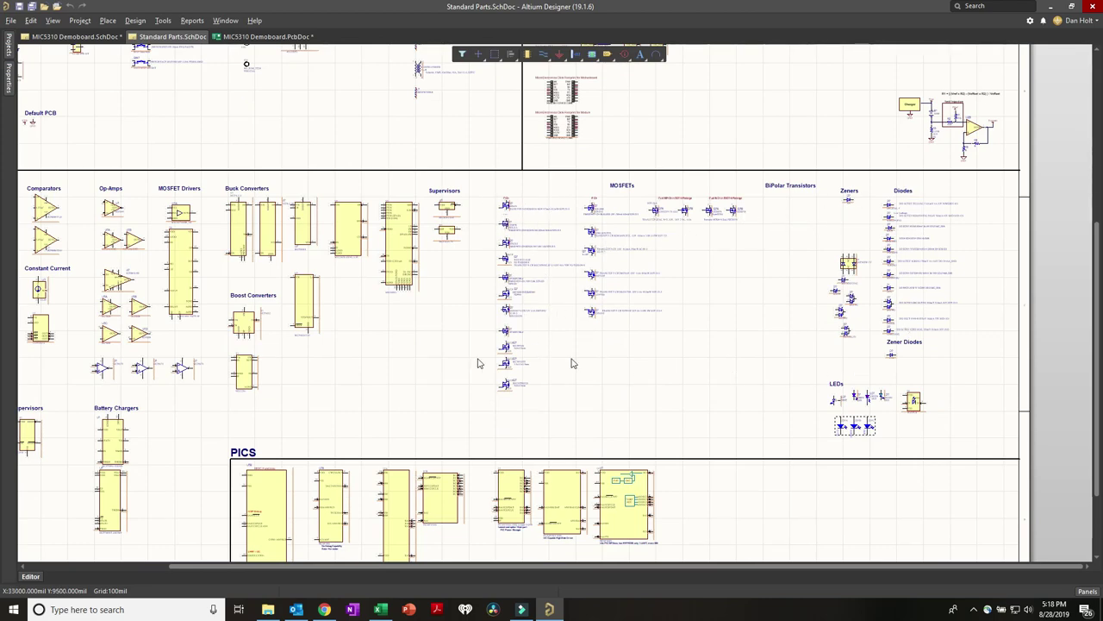
pyautogui.moveTo(424, 360); pyautogui.dragTo(775, 298, button='right')
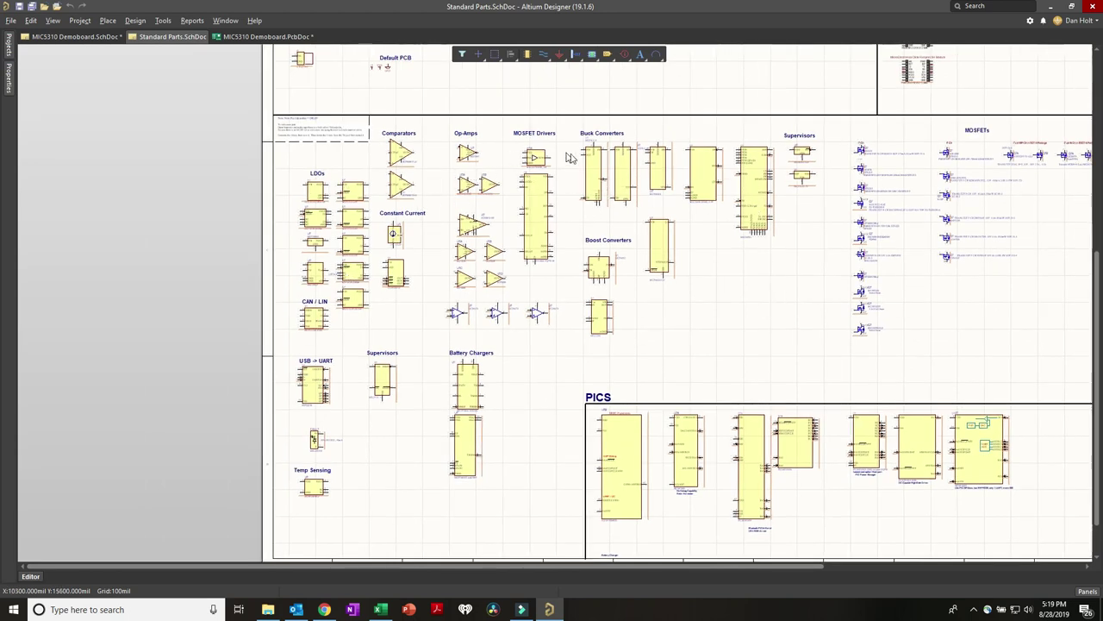
pyautogui.scroll(-3, 655, 345)
pyautogui.keyDown('shift'); pyautogui.hscroll(3, 655, 345); pyautogui.keyUp('shift')
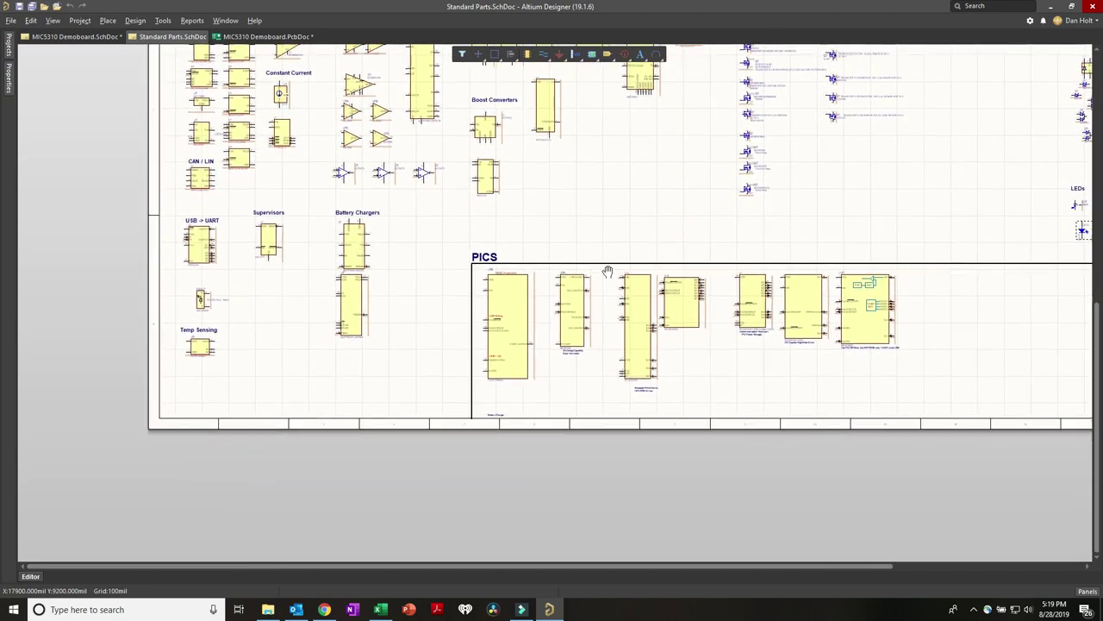
pyautogui.scroll(7, 640, 185)
pyautogui.keyDown('shift'); pyautogui.hscroll(2, 603, 216); pyautogui.keyUp('shift')
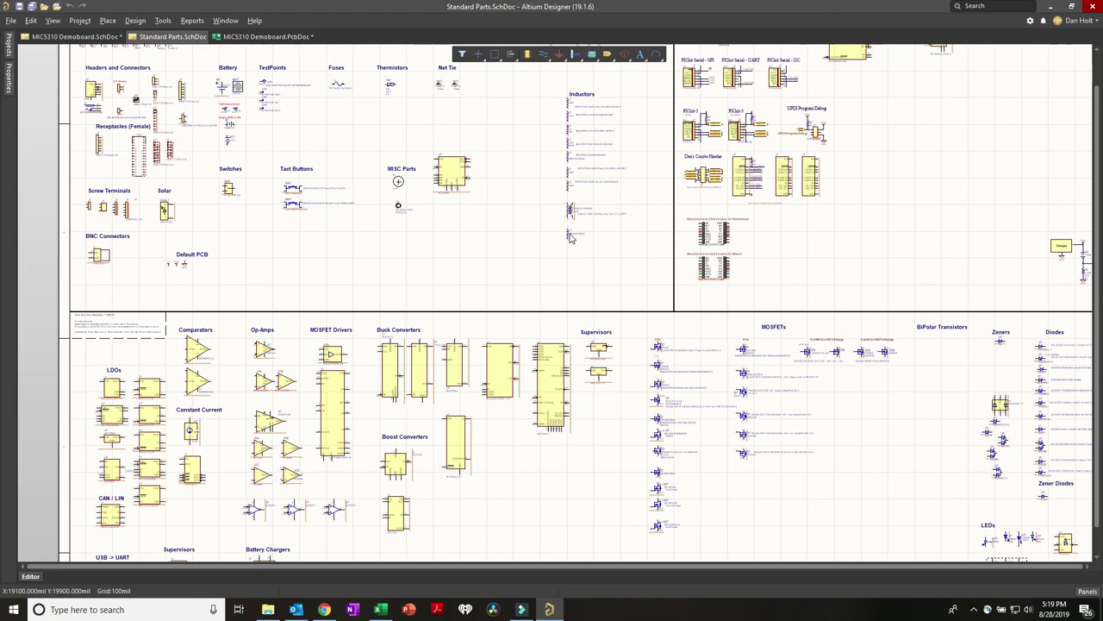
pyautogui.keyDown('ctrl'); pyautogui.scroll(-2, 568, 232); pyautogui.keyUp('ctrl')
pyautogui.moveTo(524, 198); pyautogui.dragTo(504, 240, button='right')
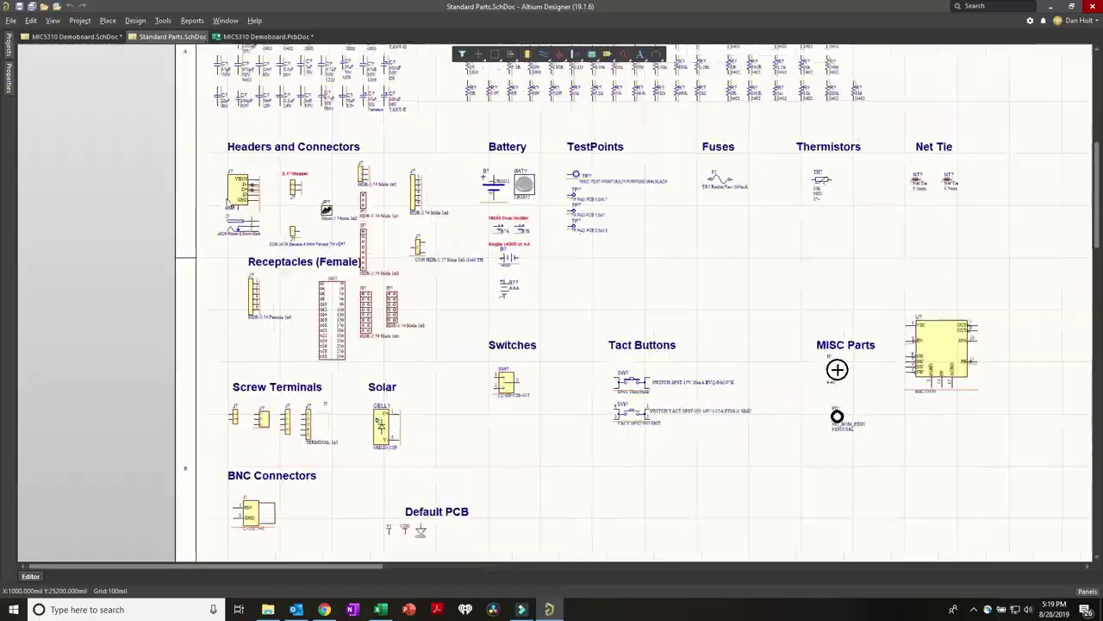
# Step: Copy the USB connector, the multi-purpose mini black test point and the four-pin screw terminal from the Standard Parts sheet into the MIC5310 Demoboard schematic
pyautogui.keyDown('ctrl'); pyautogui.scroll(2, 233, 187); pyautogui.keyUp('ctrl')
pyautogui.click(239, 187)
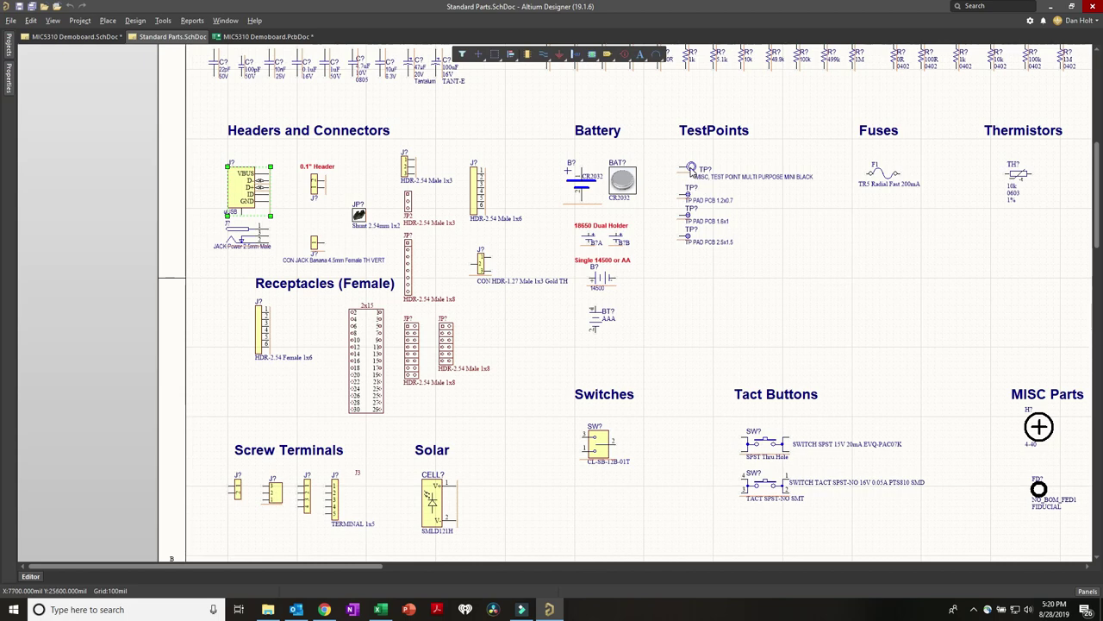
pyautogui.click(691, 168)
pyautogui.click(306, 499)
pyautogui.click(237, 183)
pyautogui.click(304, 500)
pyautogui.keyDown('shift'); pyautogui.click(692, 166); pyautogui.keyUp('shift')
pyautogui.click(75, 36)
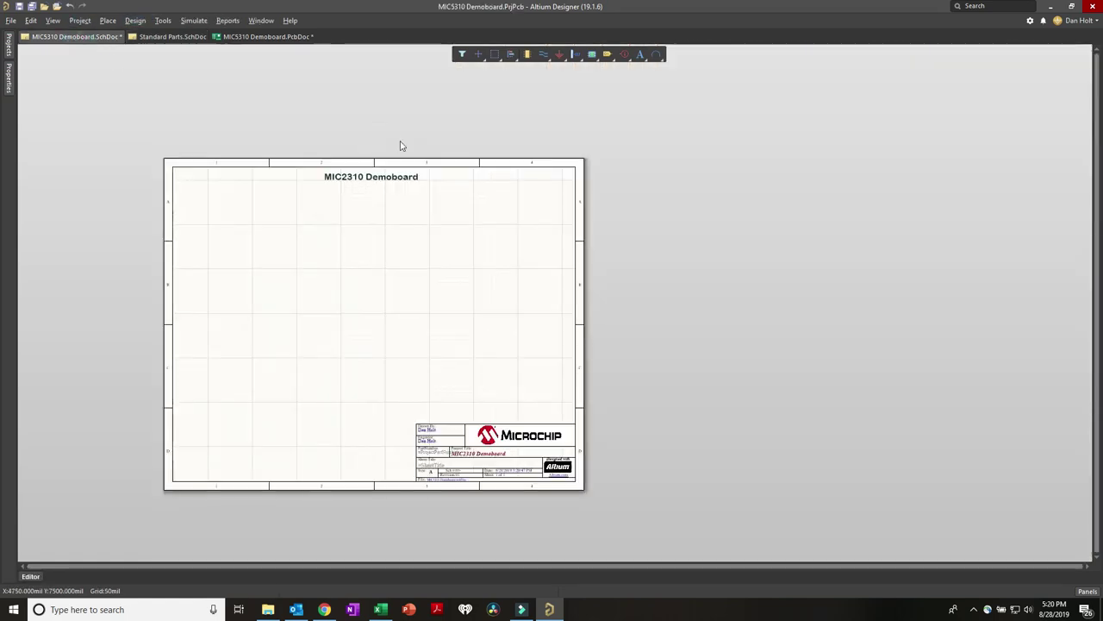
pyautogui.hotkey('ctrl', 'v')
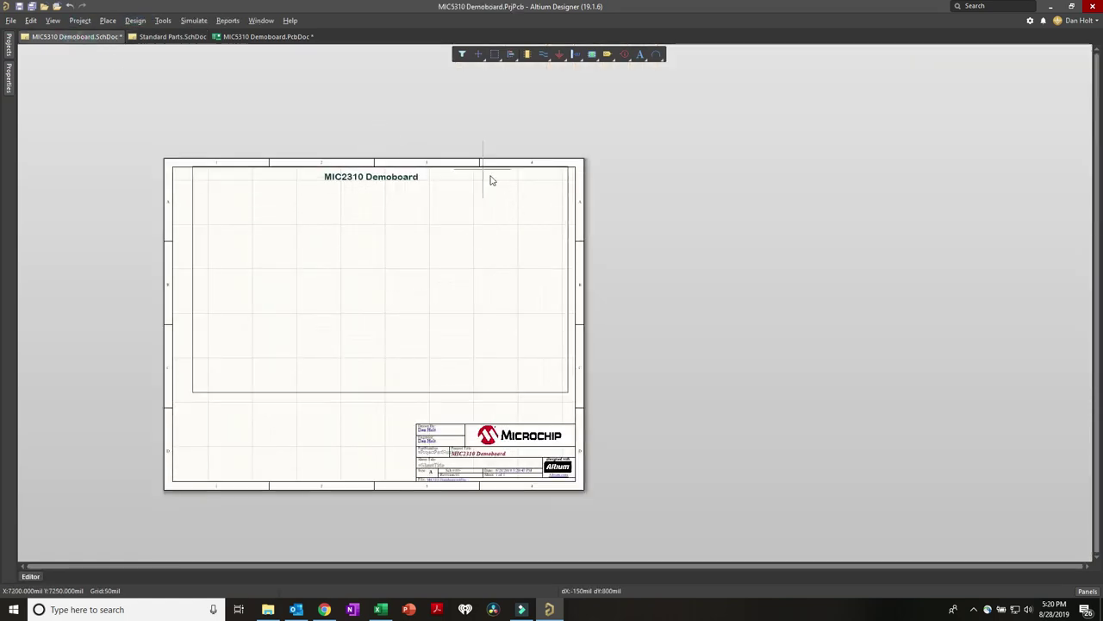
pyautogui.click(470, 202)
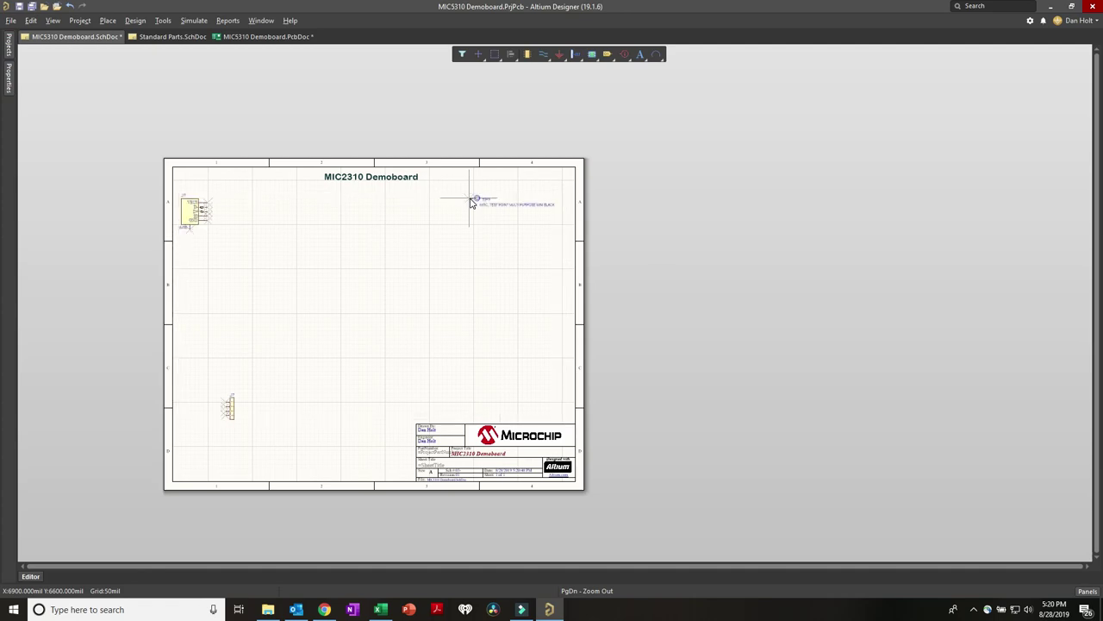
pyautogui.press('Home')
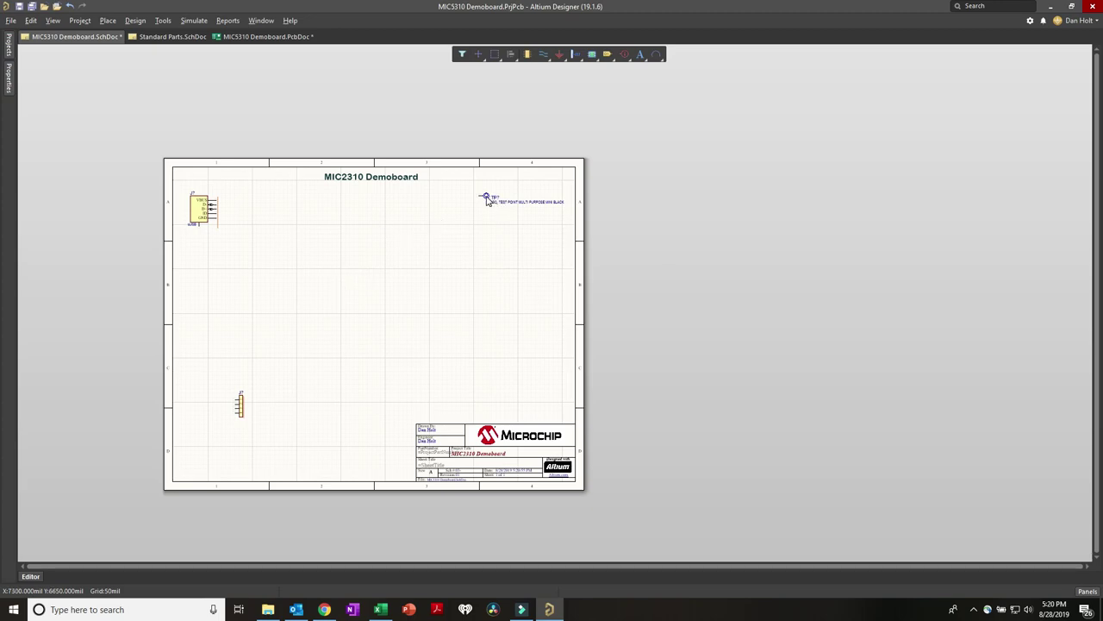
# Step: Arrange the pasted parts with the test point rotated upright above and beside the USB connector and the screw terminal across the sheet from them
pyautogui.moveTo(487, 200); pyautogui.dragTo(243, 197)
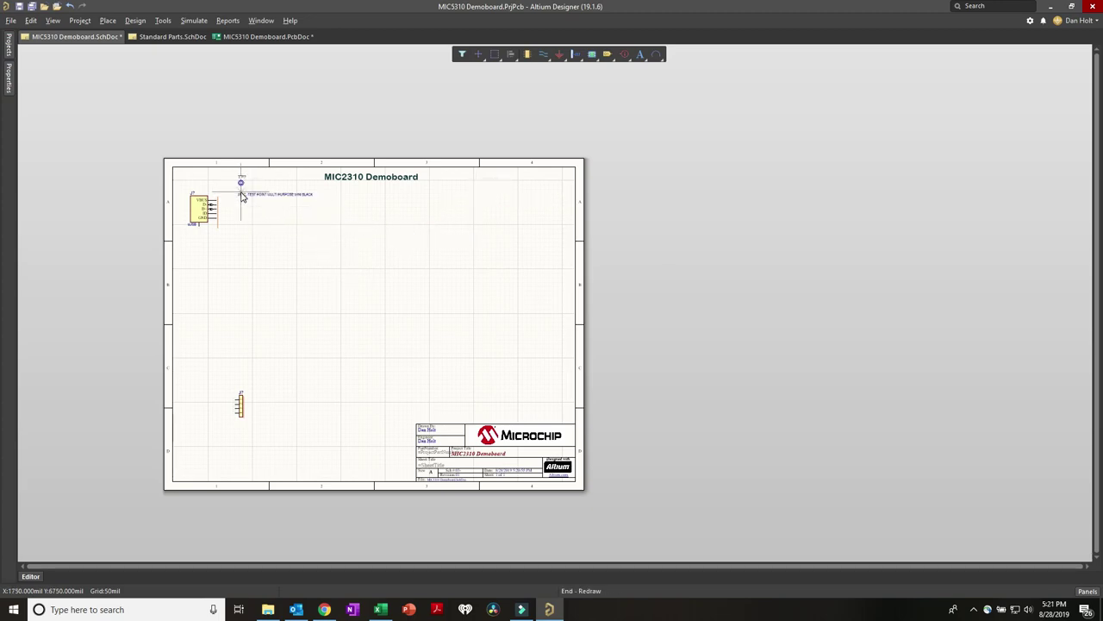
pyautogui.press('Left')
pyautogui.moveTo(242, 198); pyautogui.dragTo(242, 198)
pyautogui.moveTo(242, 409); pyautogui.dragTo(469, 257)
pyautogui.click(197, 208)
pyautogui.moveTo(198, 277)
pyautogui.mouseDown()
pyautogui.moveTo(221, 261)
pyautogui.moveTo(240, 193)
pyautogui.moveTo(258, 215)
pyautogui.moveTo(303, 230)
pyautogui.mouseUp()
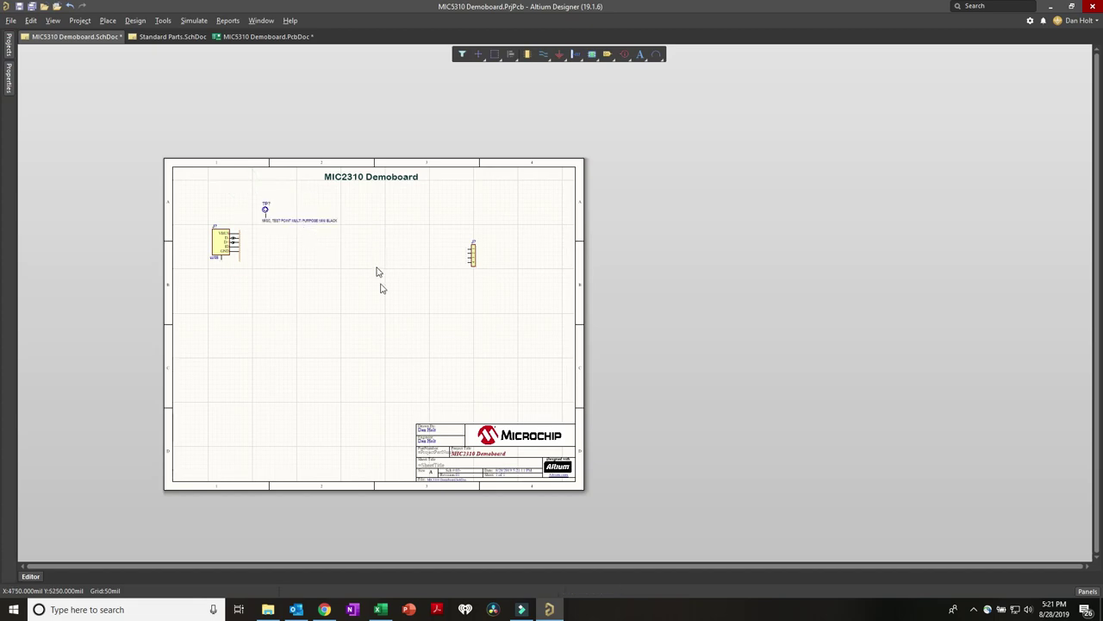
# Step: Copy the 0.1uF 50V and the 4.7uF 10V 0805 capacitors from the Standard Parts sheet into the MIC5310 Demoboard schematic beside the USB connector
pyautogui.click(168, 36)
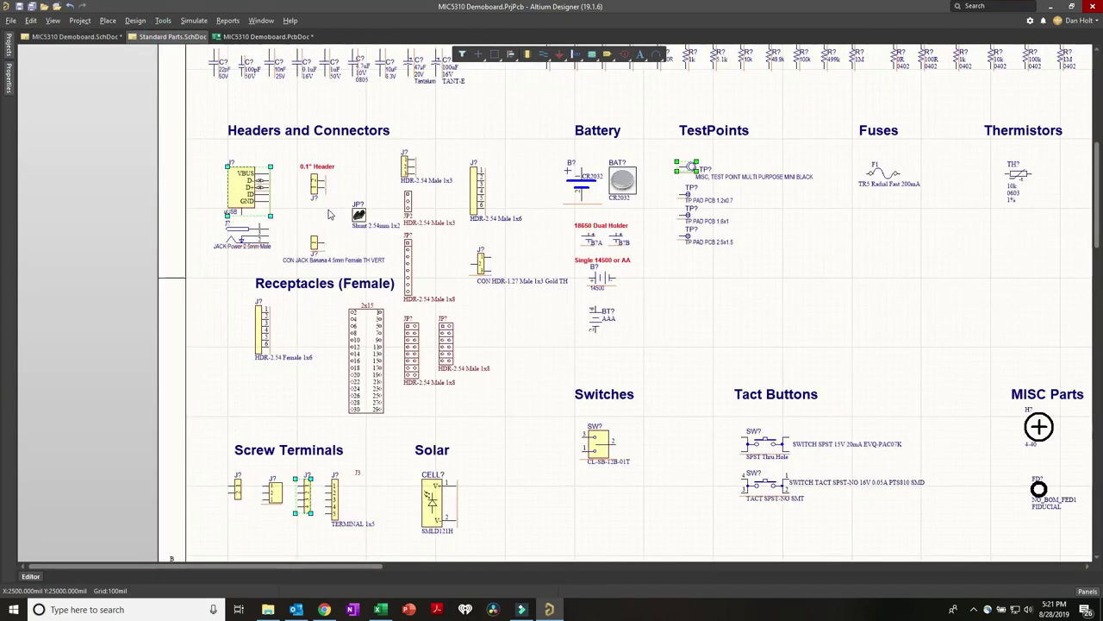
pyautogui.moveTo(376, 131); pyautogui.dragTo(410, 420, button='right')
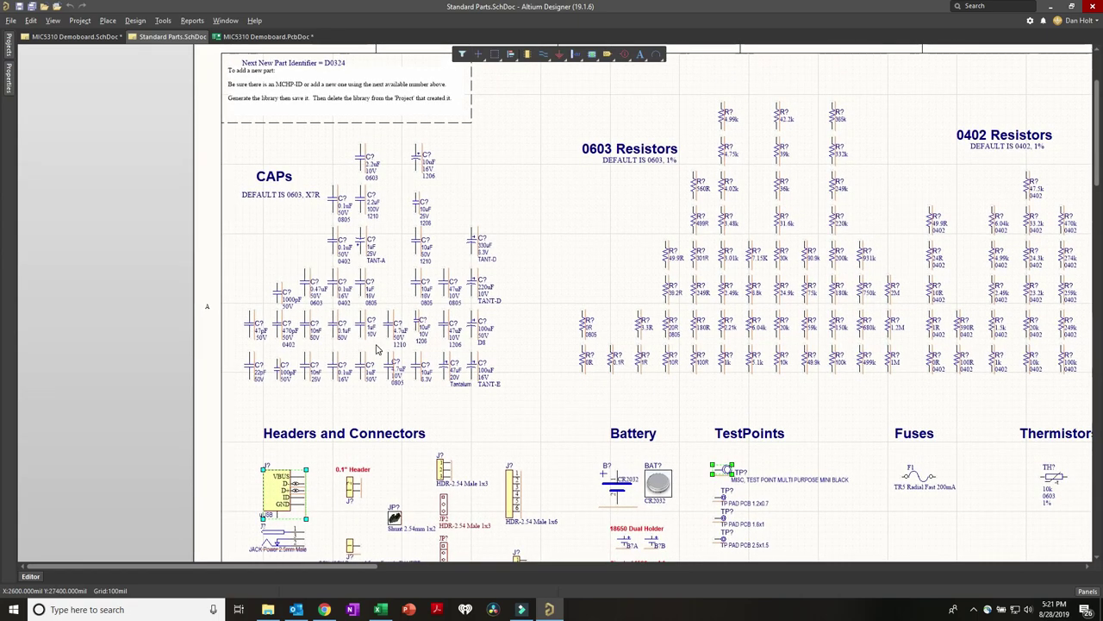
pyautogui.keyDown('ctrl'); pyautogui.scroll(1, 396, 379); pyautogui.keyUp('ctrl')
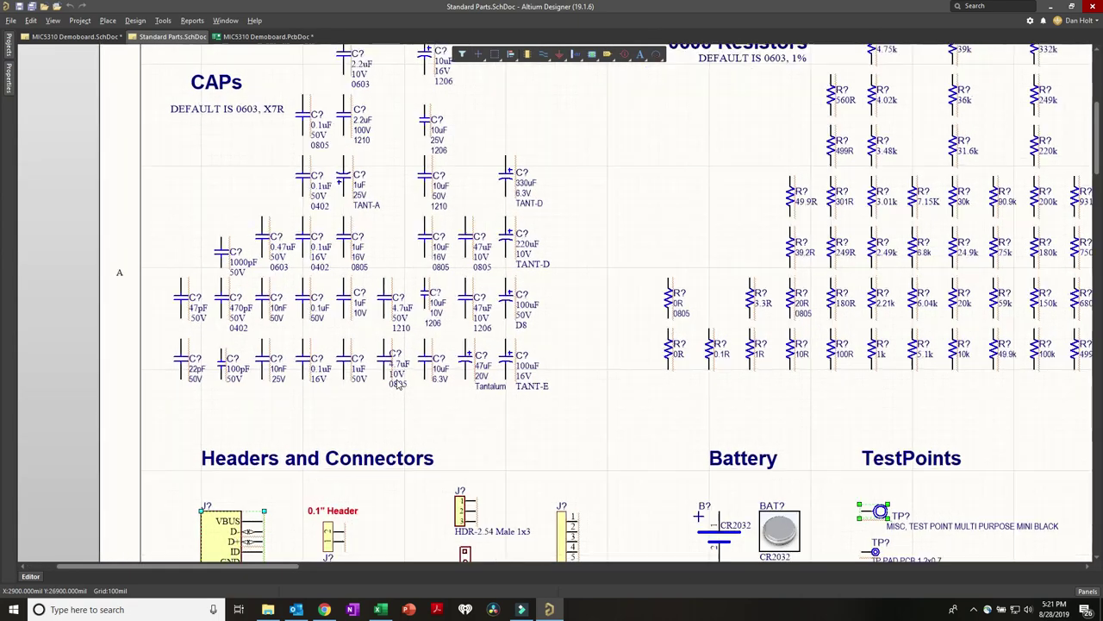
pyautogui.keyDown('ctrl'); pyautogui.scroll(1, 398, 386); pyautogui.keyUp('ctrl')
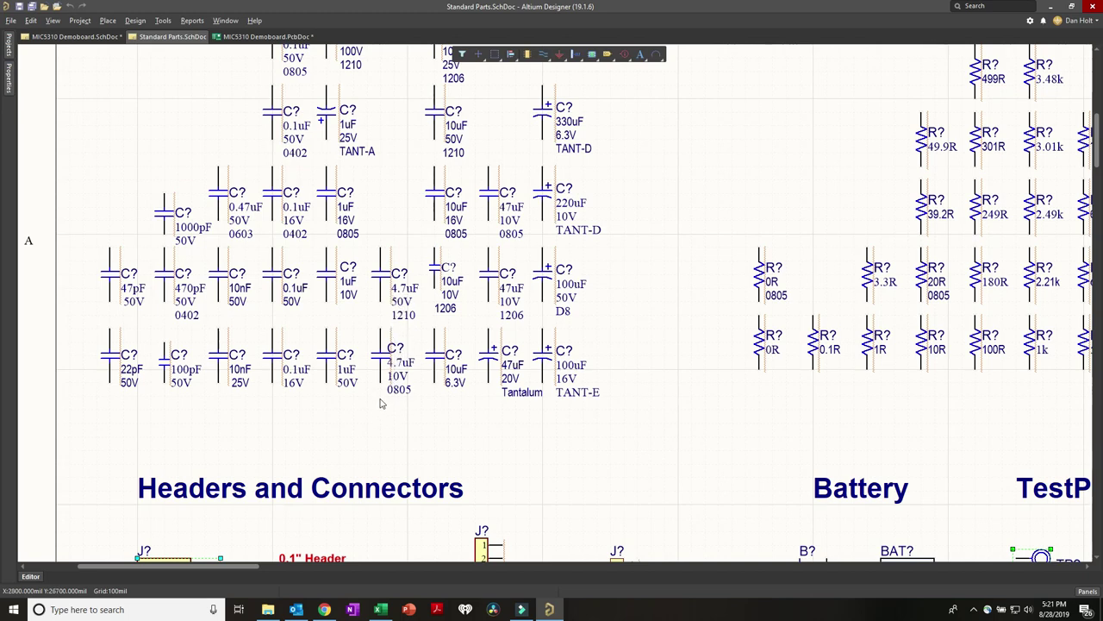
pyautogui.click(380, 364)
pyautogui.click(268, 276)
pyautogui.scroll(4, 362, 168)
pyautogui.keyDown('shift'); pyautogui.hscroll(-1, 217, 167); pyautogui.keyUp('shift')
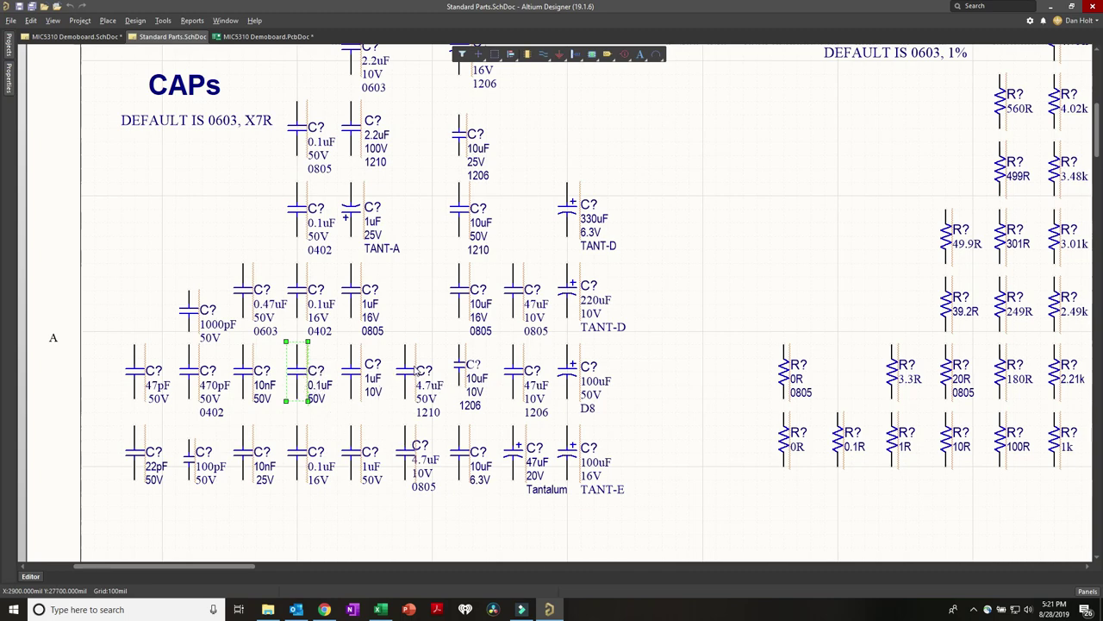
pyautogui.keyDown('shift'); pyautogui.click(402, 453); pyautogui.keyUp('shift')
pyautogui.click(76, 37)
pyautogui.hotkey('ctrl', 'v')
pyautogui.click(263, 294)
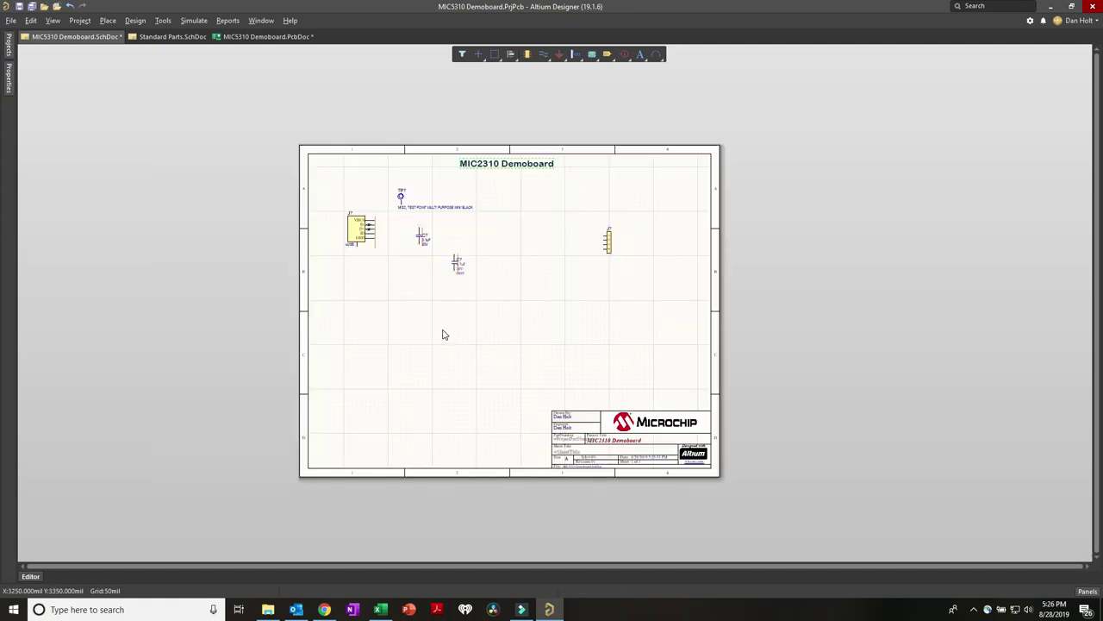
pyautogui.doubleClick(480, 164)
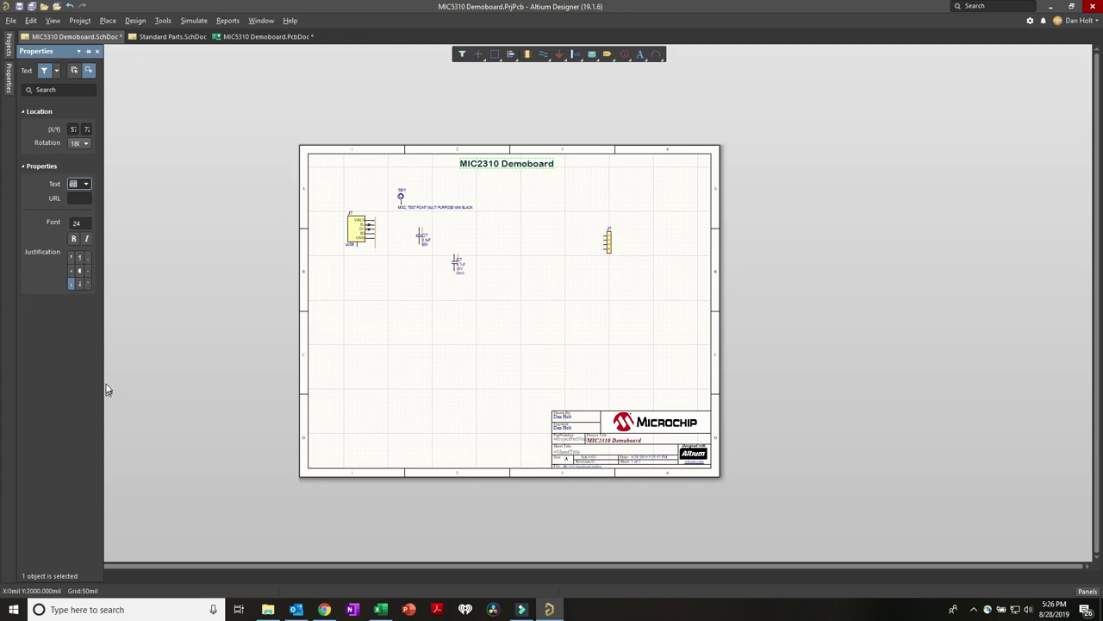
pyautogui.click(229, 360)
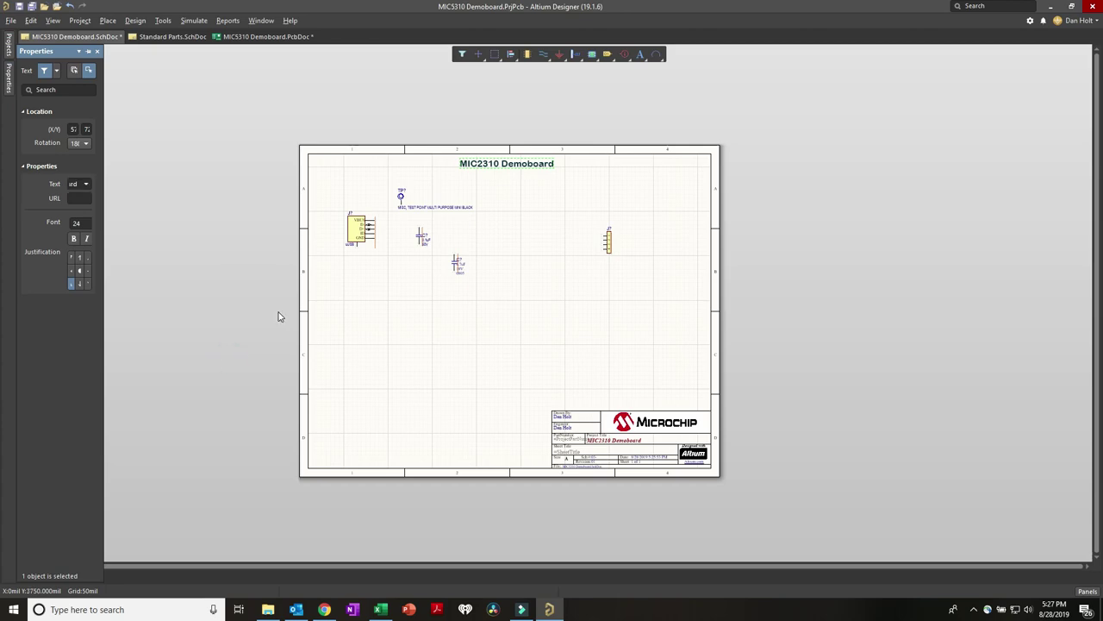
pyautogui.click(362, 321)
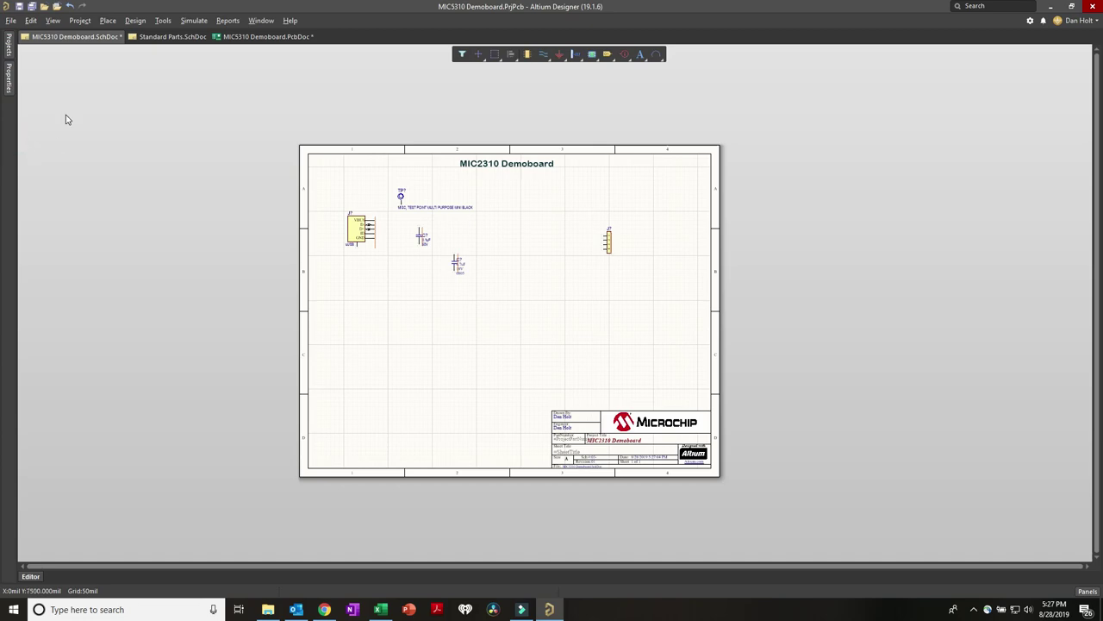
# Step: Keep the object properties permanently displayed beside the schematic, wide enough to read every field
pyautogui.click(7, 74)
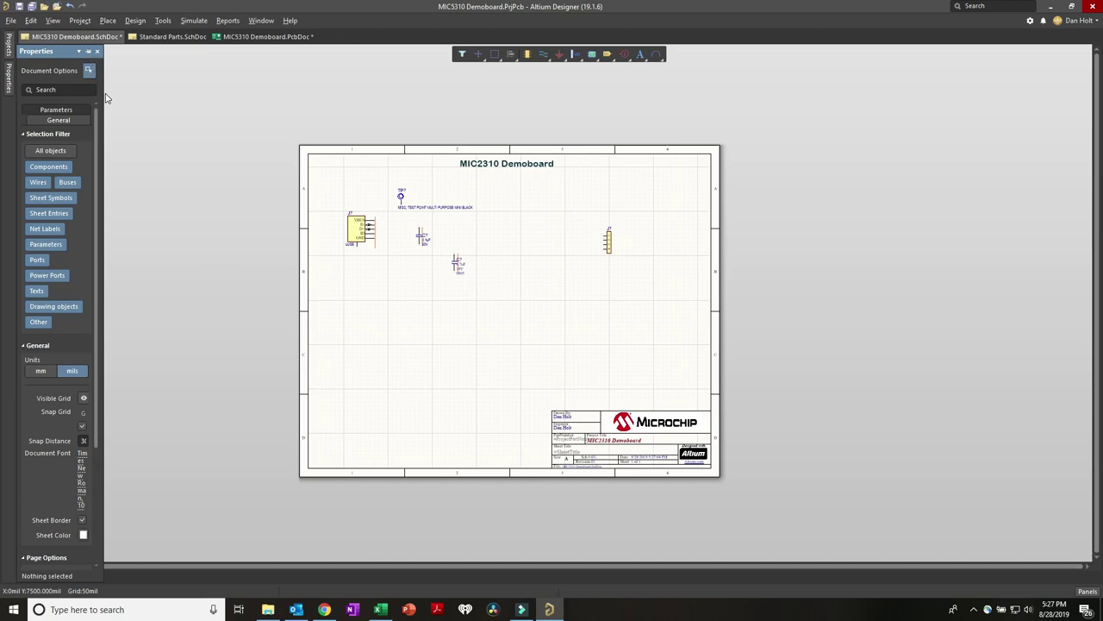
pyautogui.moveTo(103, 93); pyautogui.dragTo(211, 93)
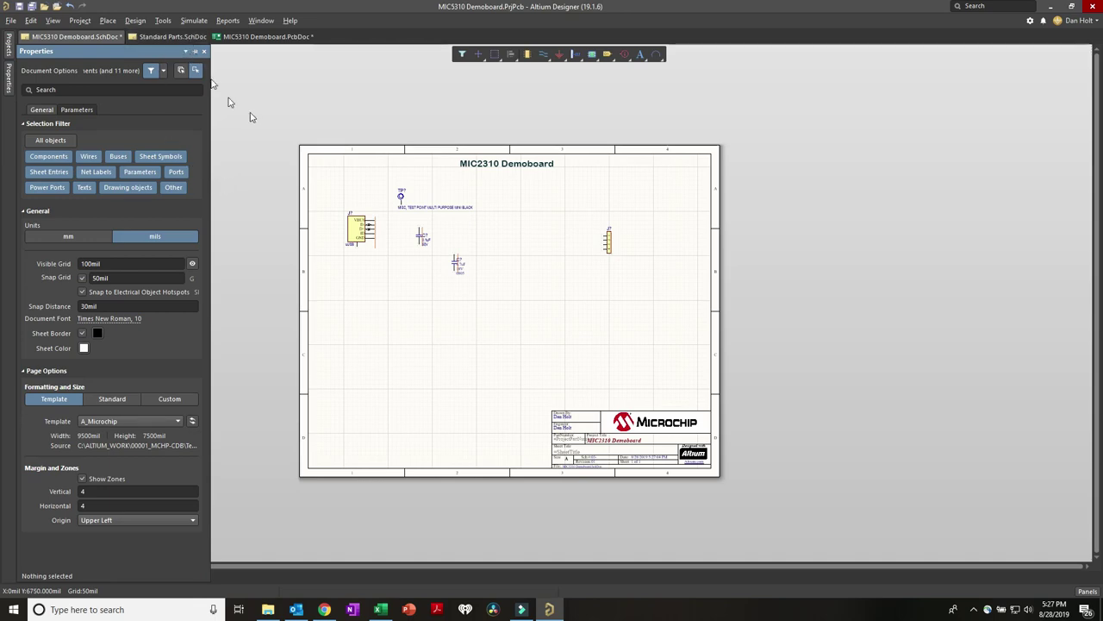
pyautogui.click(297, 106)
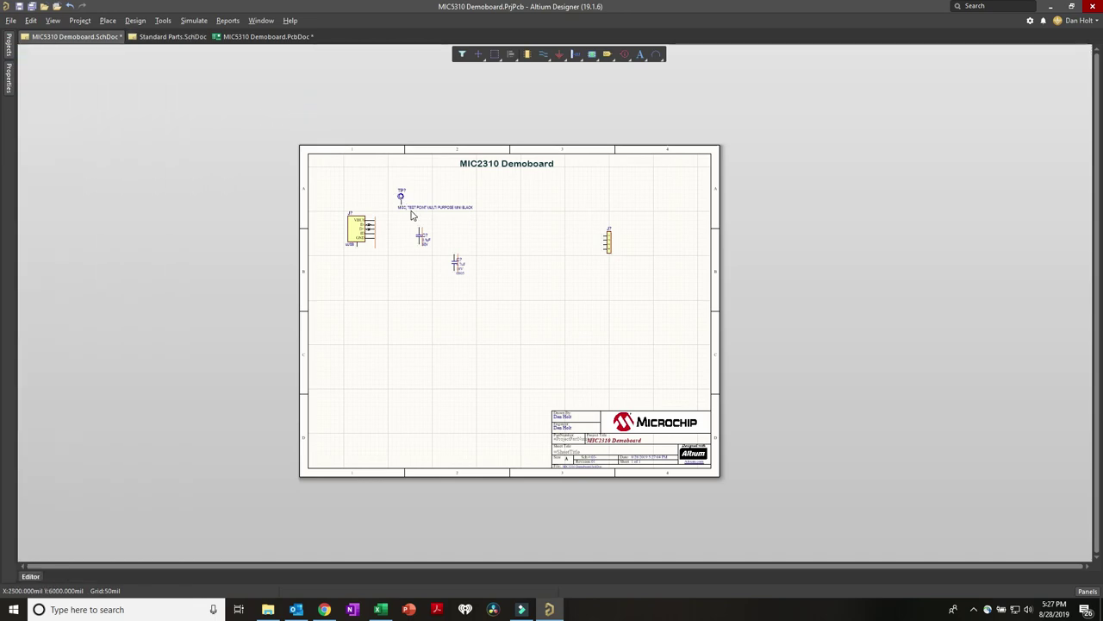
pyautogui.click(11, 79)
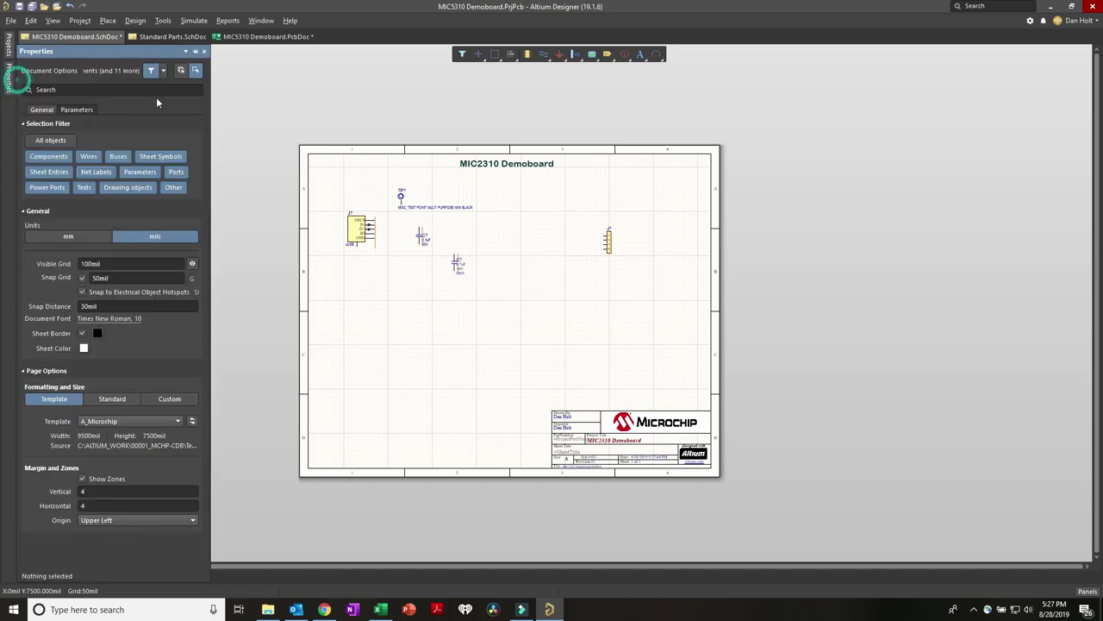
pyautogui.click(195, 51)
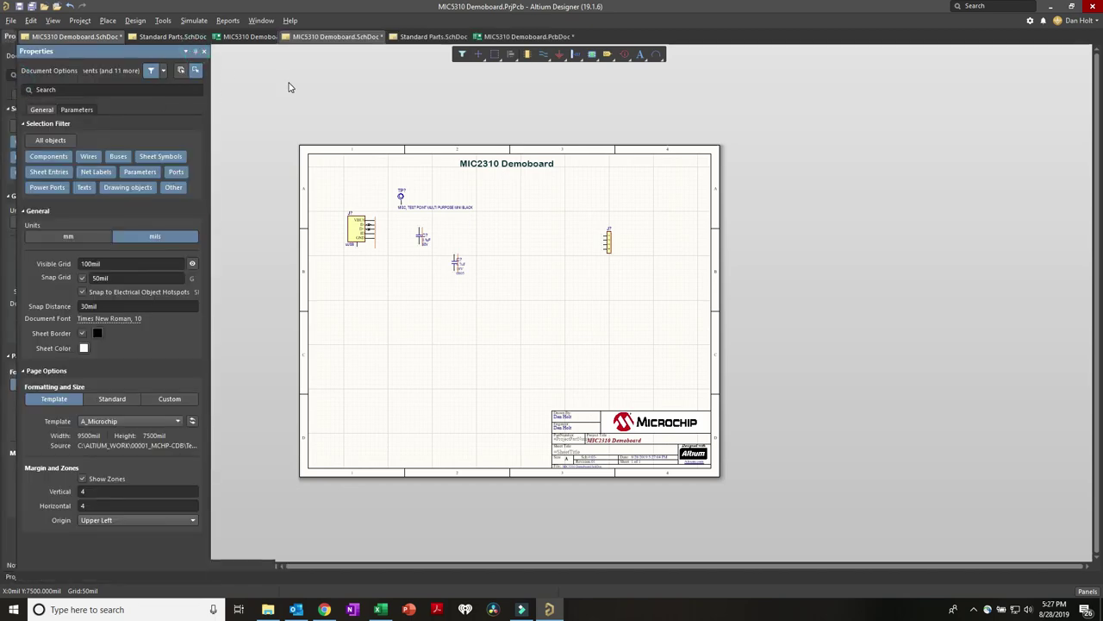
pyautogui.moveTo(276, 109); pyautogui.dragTo(216, 116)
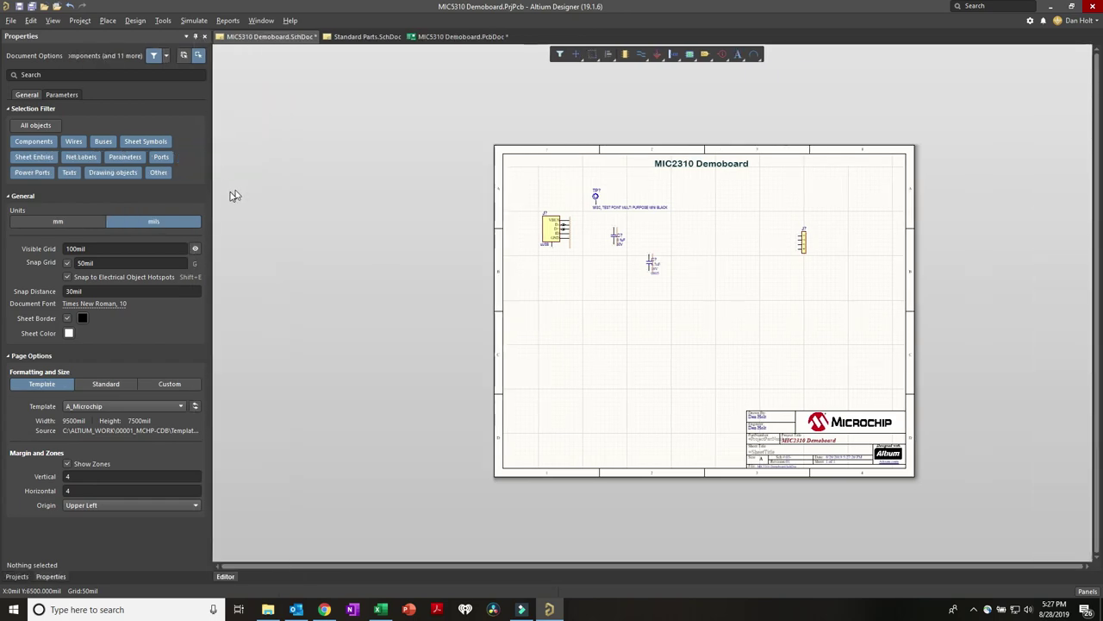
pyautogui.moveTo(212, 190); pyautogui.dragTo(231, 193)
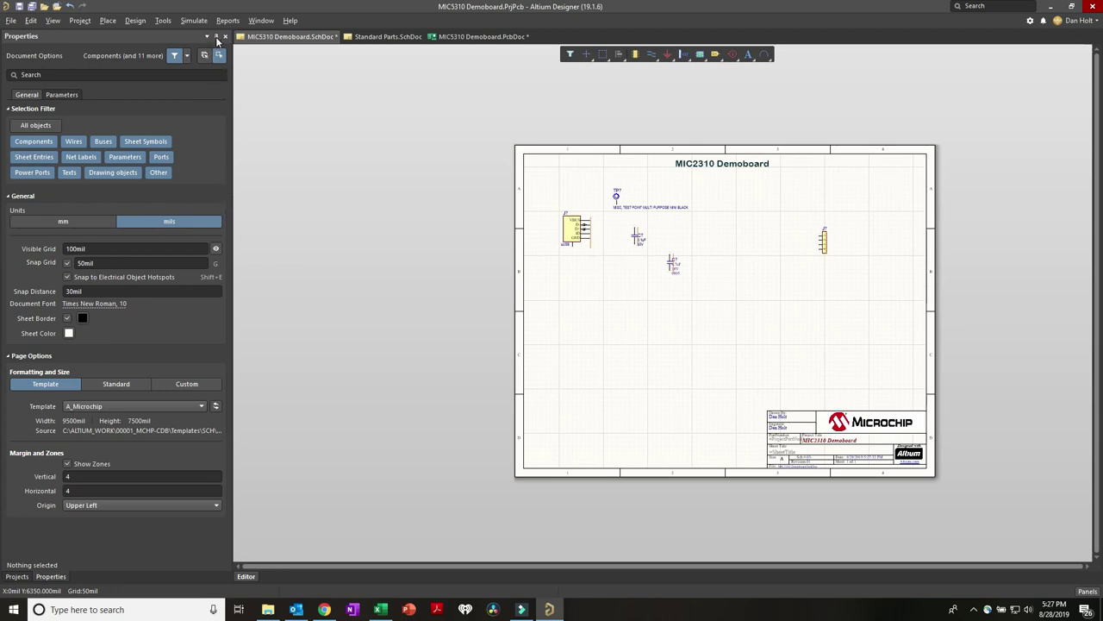
# Step: Change the schematic's title text to "MIC5310-3.3/1.8 Demoboard"
pyautogui.moveTo(577, 274); pyautogui.dragTo(448, 278, button='right')
pyautogui.keyDown('ctrl'); pyautogui.scroll(2, 482, 258); pyautogui.keyUp('ctrl')
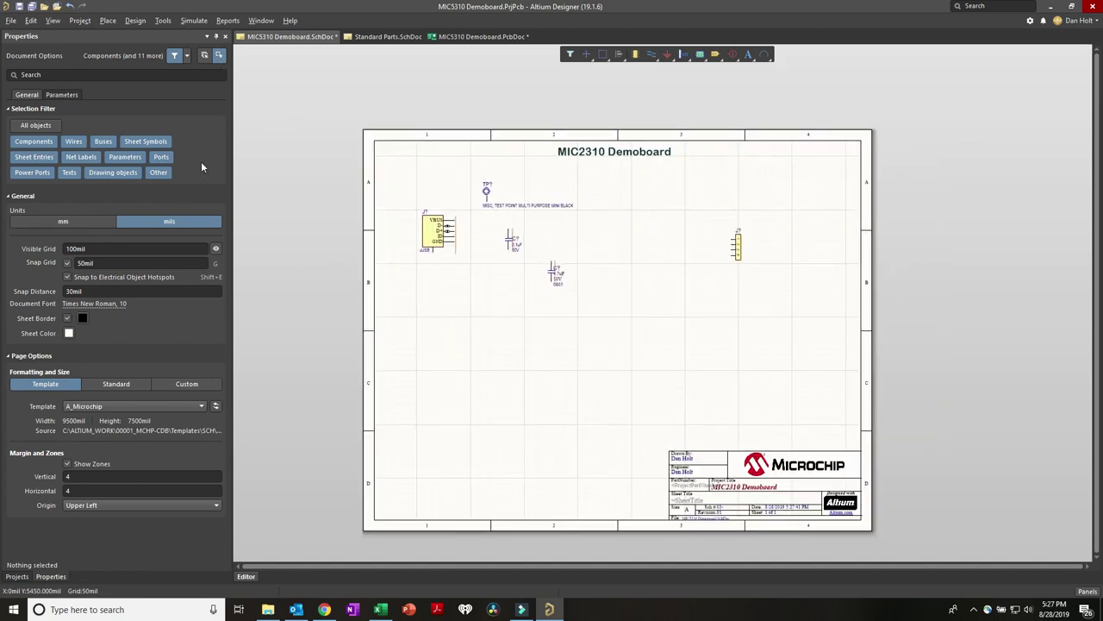
pyautogui.click(591, 152)
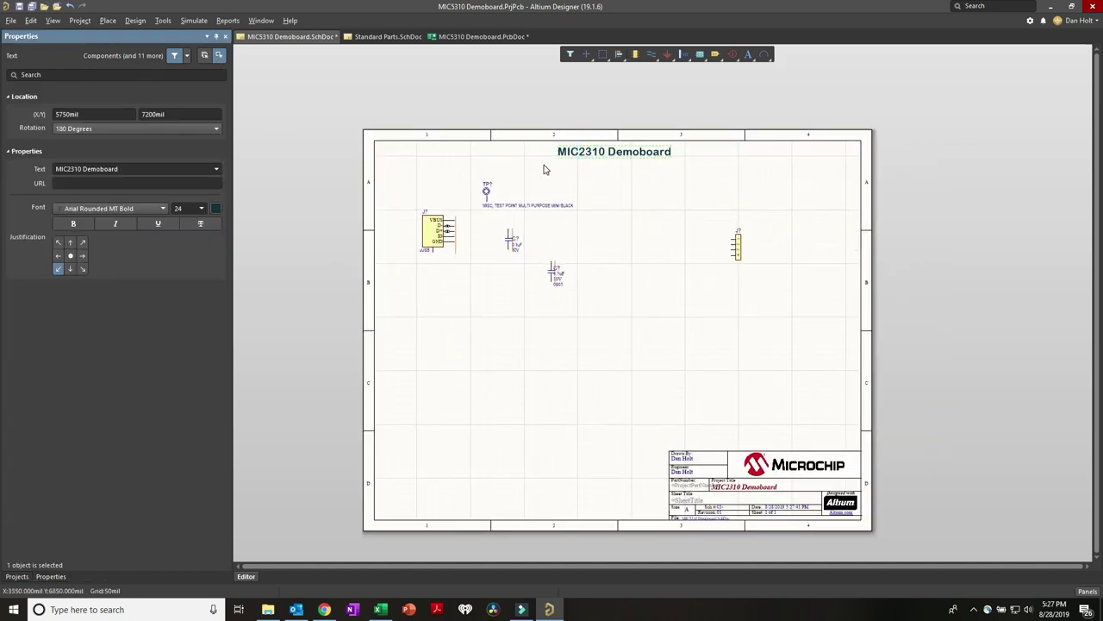
pyautogui.click(67, 169)
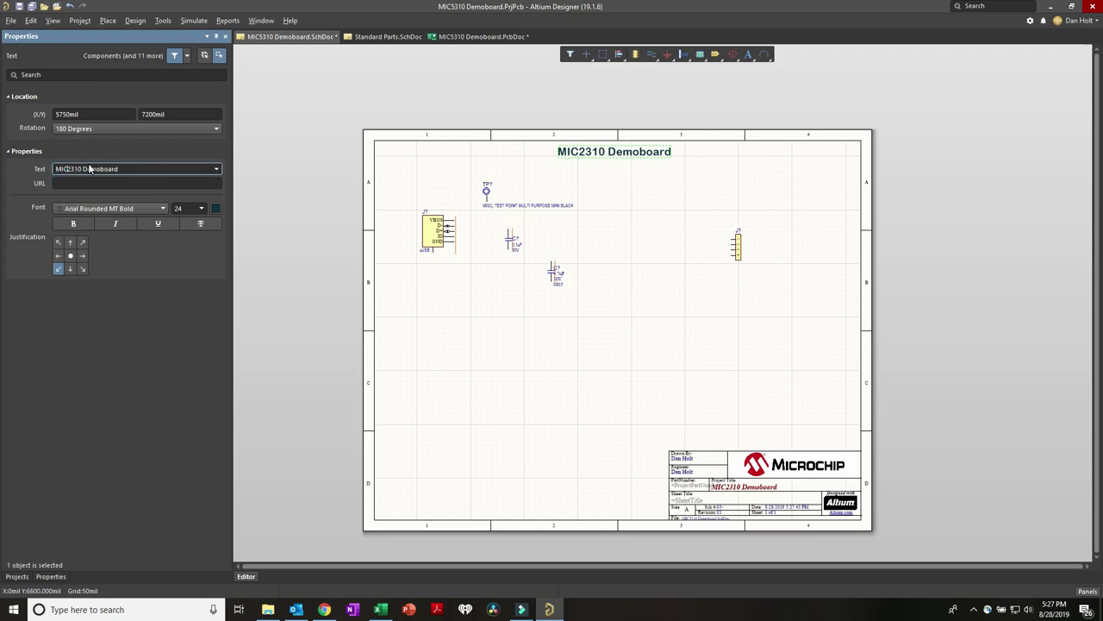
pyautogui.press('Delete')
pyautogui.write('5')
pyautogui.click(80, 169)
pyautogui.write('-3.3/1.8')
pyautogui.press('Return')
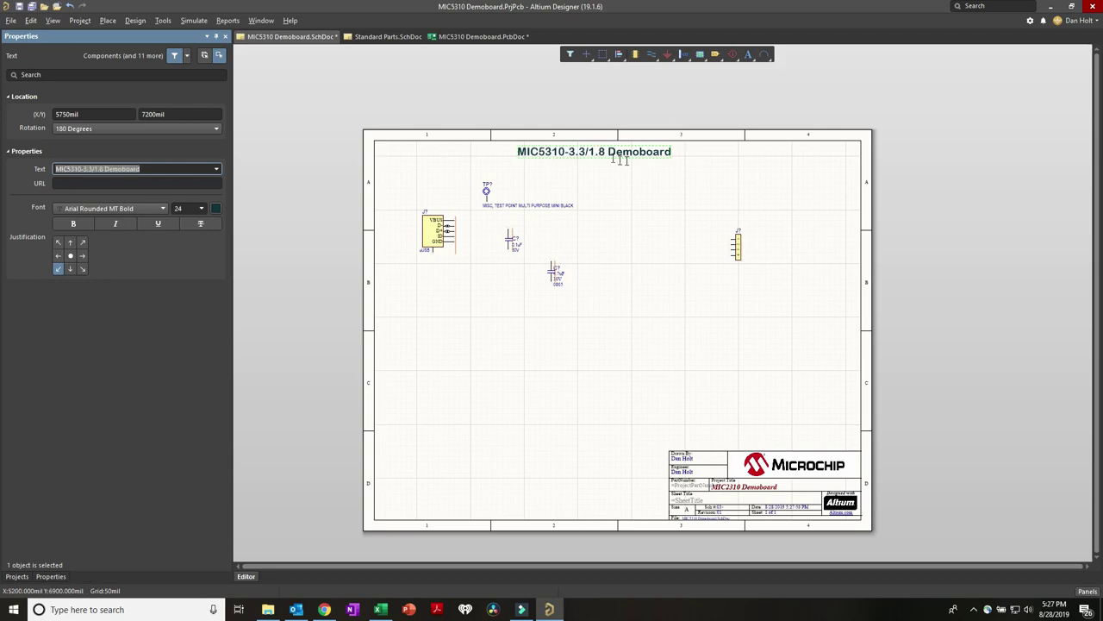
# Step: Move the title text so it sits centred along the upper edge of the sheet, and deselect it
pyautogui.click(585, 153)
pyautogui.moveTo(544, 158)
pyautogui.mouseDown()
pyautogui.moveTo(564, 161)
pyautogui.moveTo(583, 187)
pyautogui.mouseUp()
pyautogui.press('Escape')
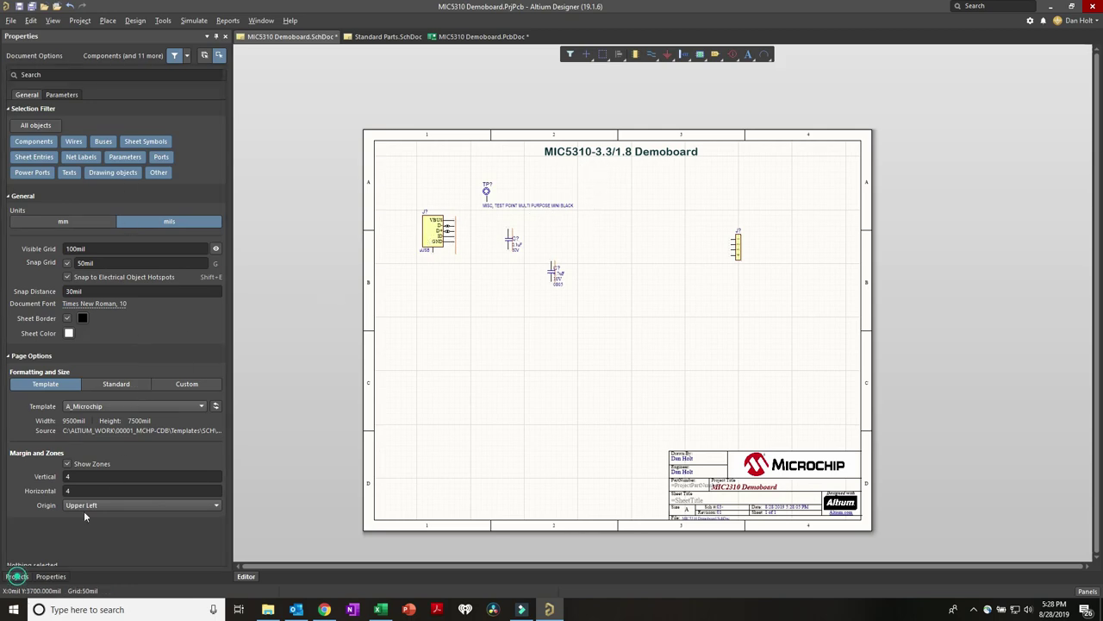
# Step: Display the component library browser and dock it together with the project and properties views
pyautogui.click(16, 577)
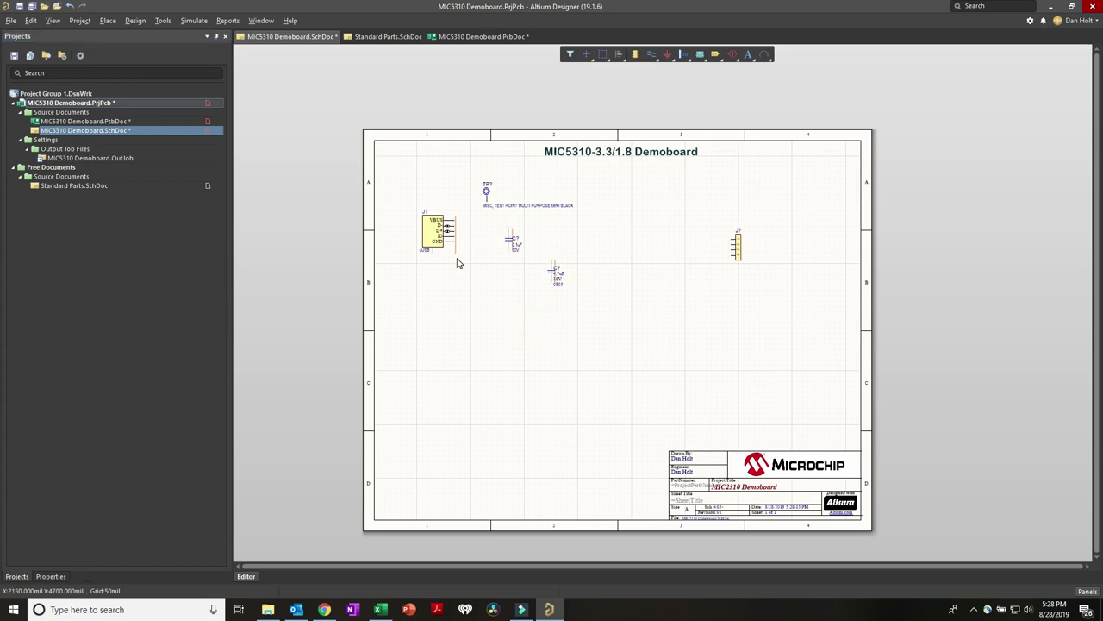
pyautogui.click(1086, 591)
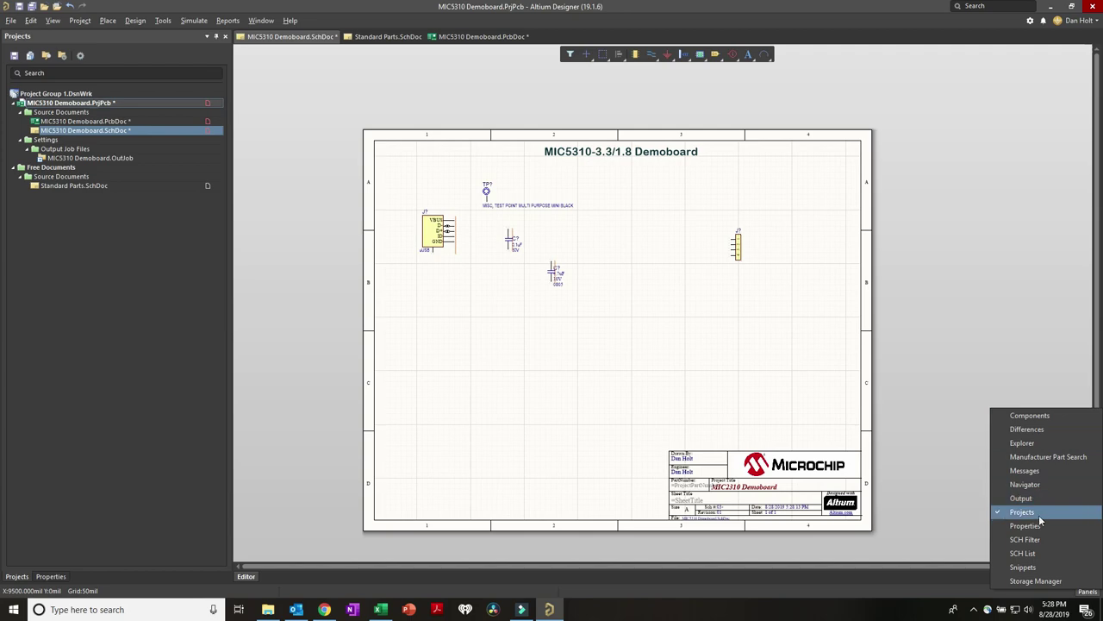
pyautogui.click(1023, 418)
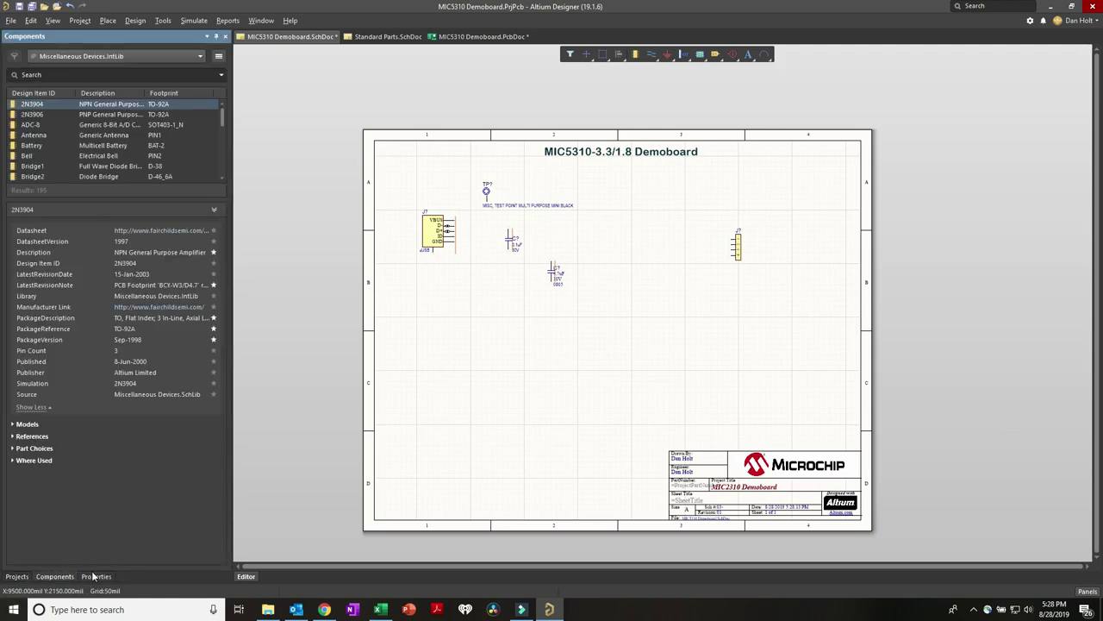
pyautogui.moveTo(158, 520); pyautogui.dragTo(483, 113)
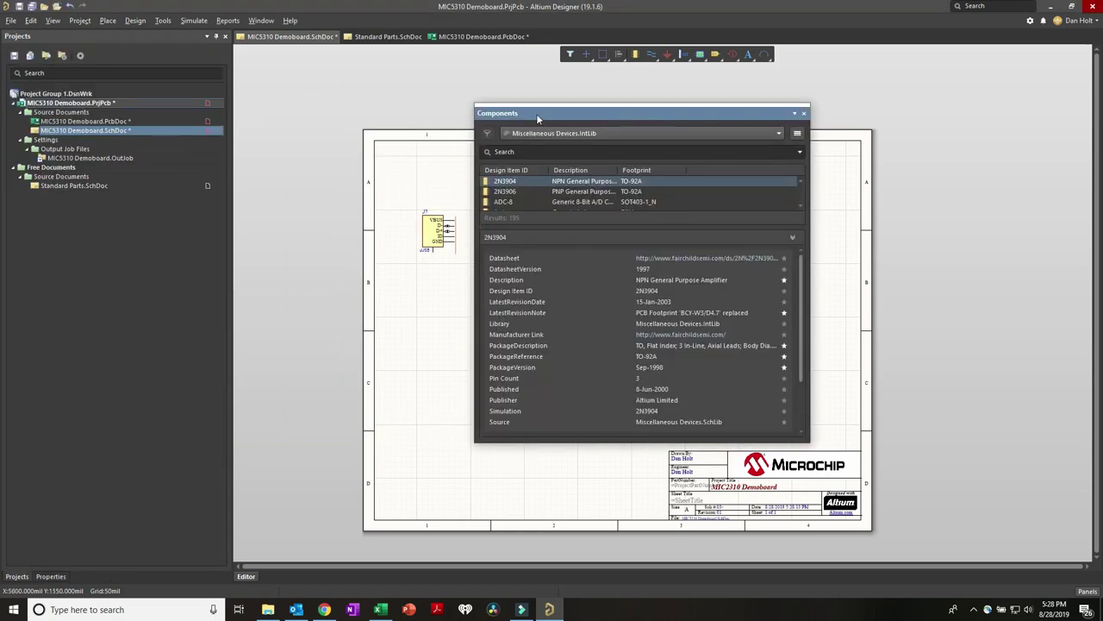
pyautogui.moveTo(548, 111); pyautogui.dragTo(533, 303)
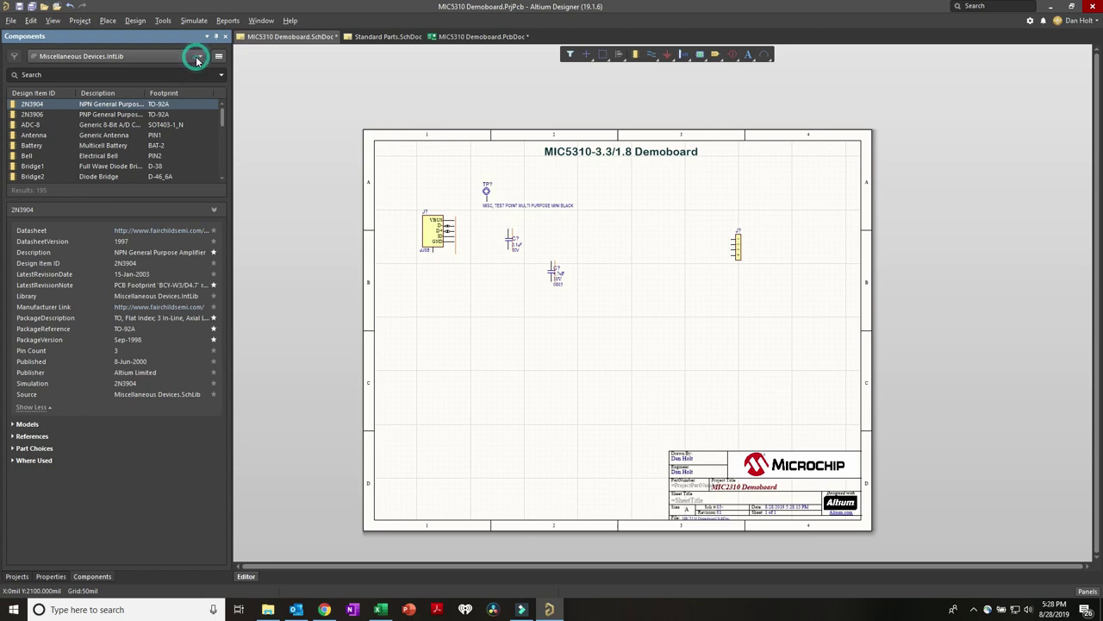
# Step: Search the MCHP-CDB-Offline.DbLib - MCHP-Analog library for mic5310
pyautogui.click(199, 56)
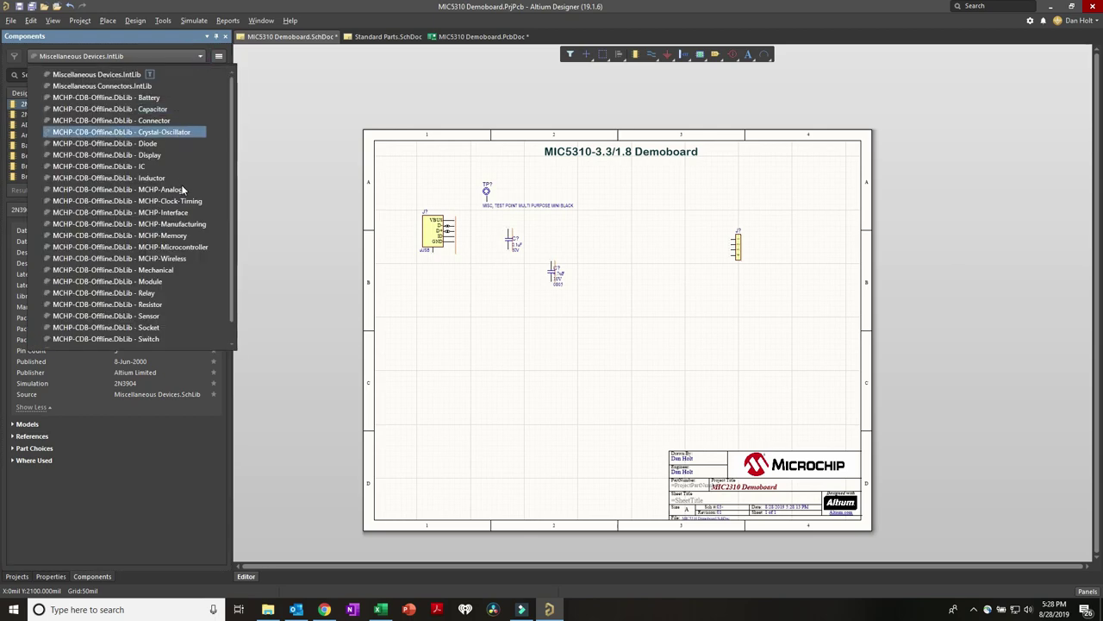
pyautogui.click(180, 189)
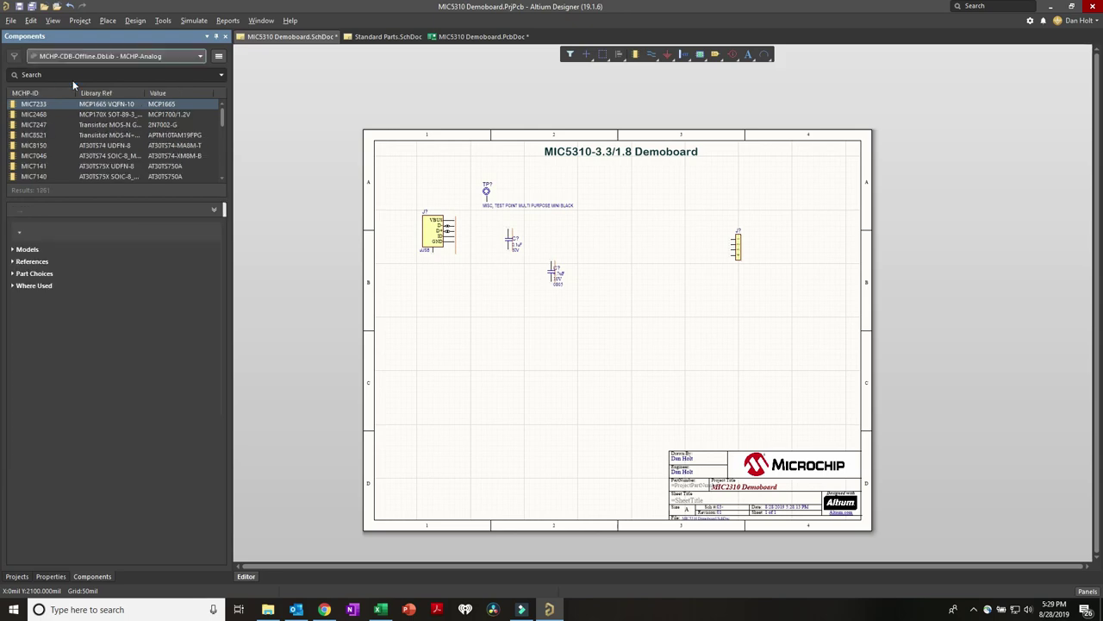
pyautogui.click(72, 74)
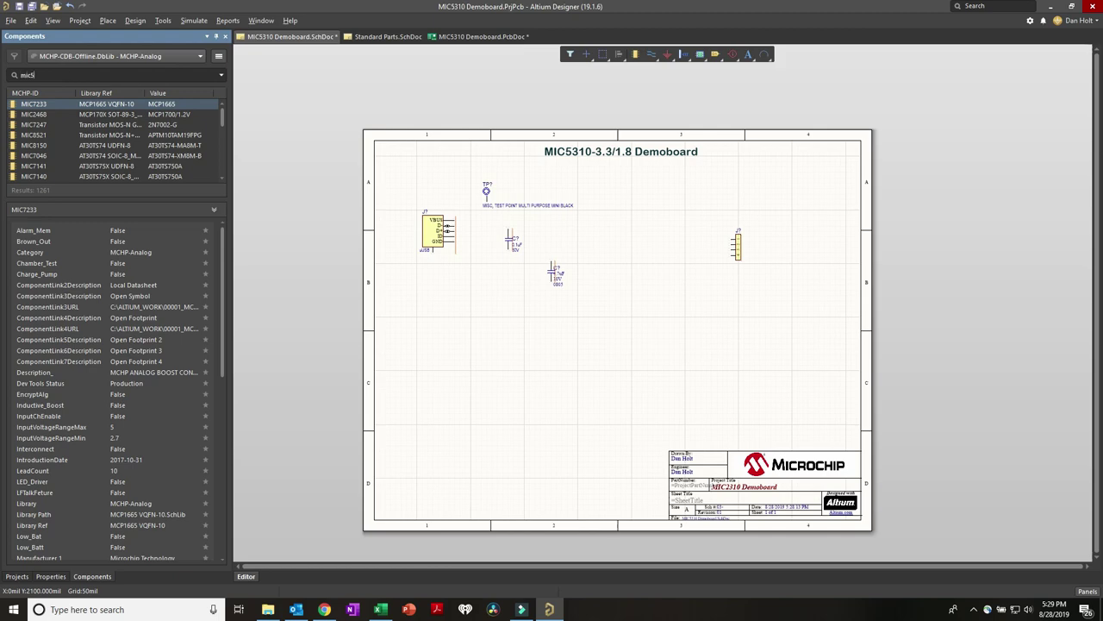
pyautogui.press('Return')
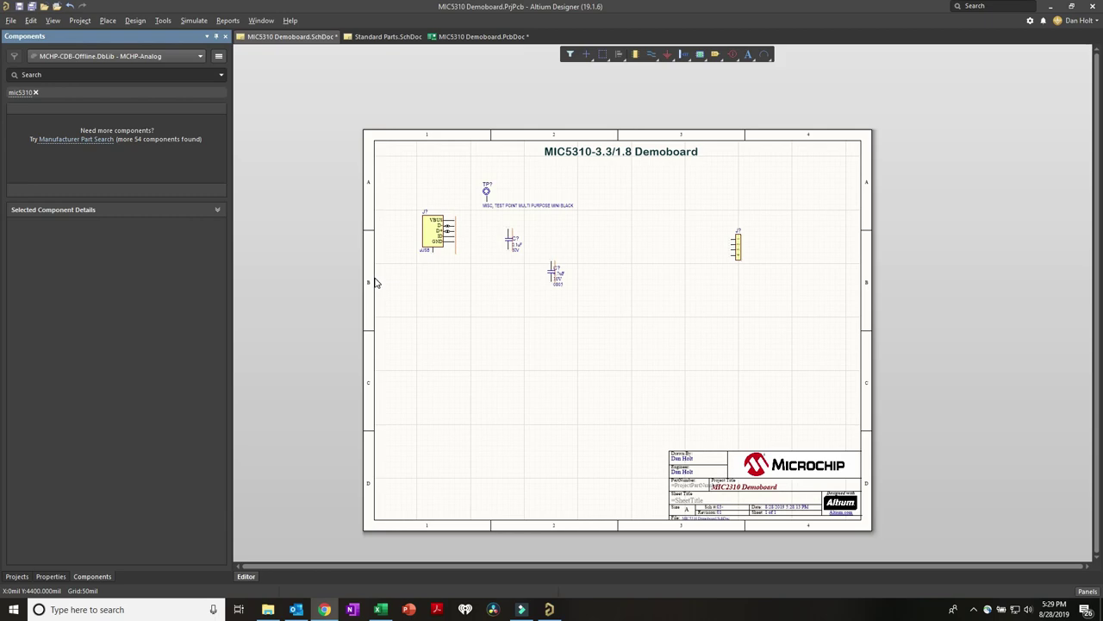
# Step: Switch to the Chrome browser, open the MIC5310 datasheet and examine its typical application circuit and block diagram
pyautogui.hotkey('alt', 'Tab')
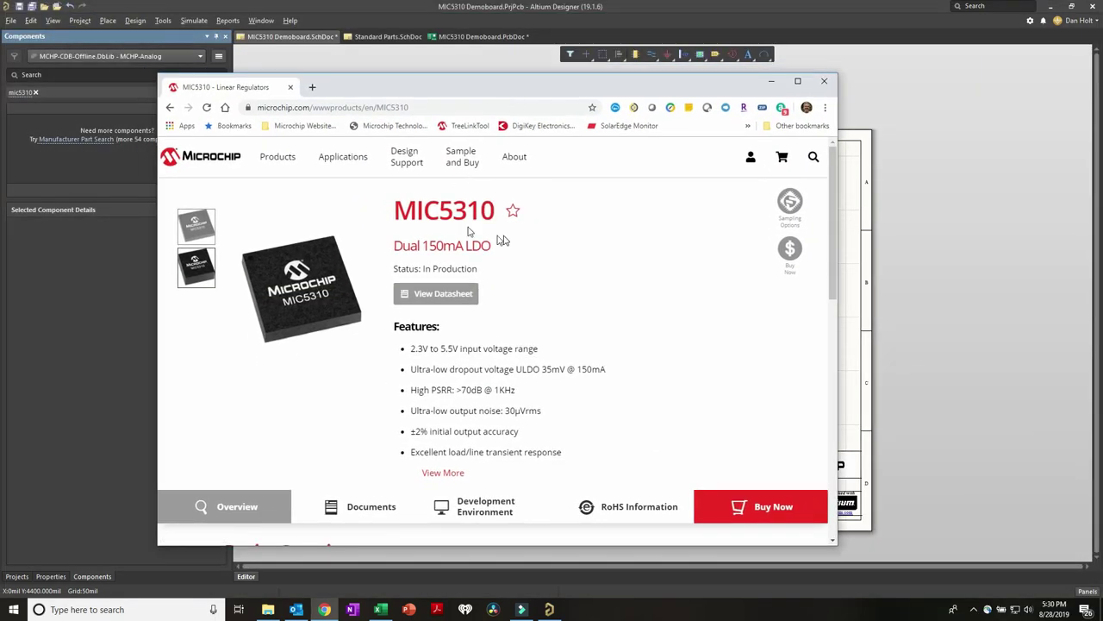
pyautogui.click(443, 293)
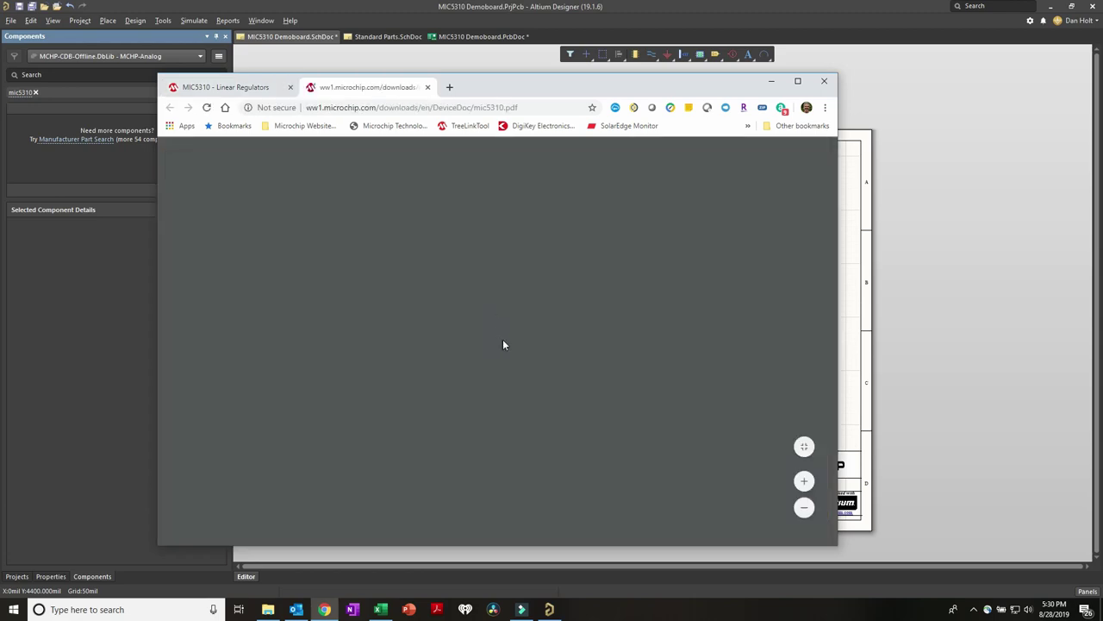
pyautogui.scroll(-13, 531, 387)
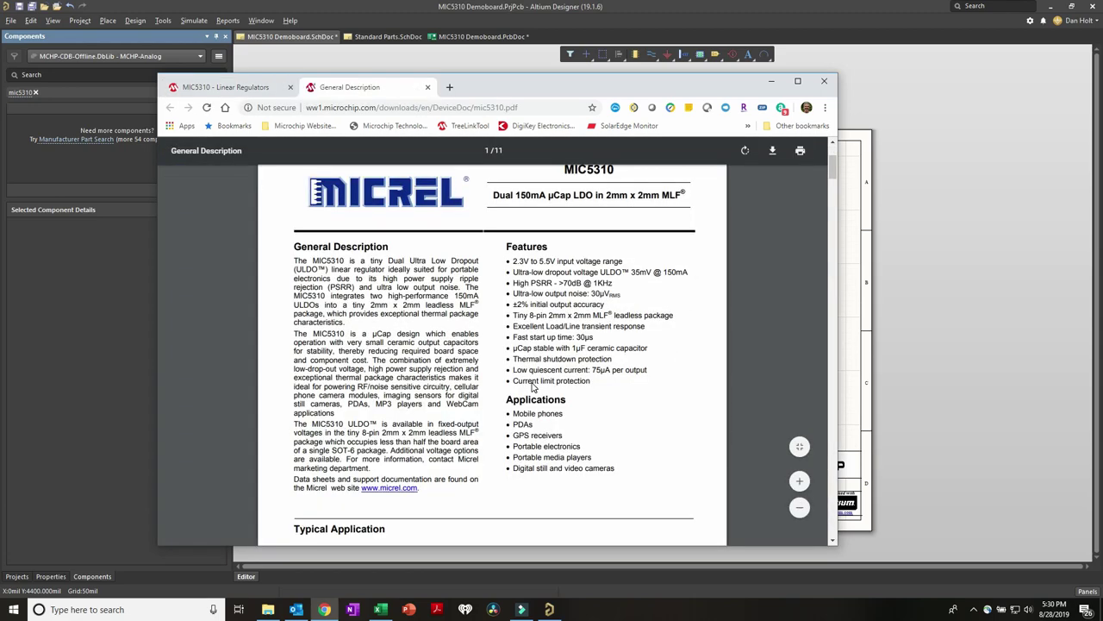
pyautogui.scroll(-3, 532, 387)
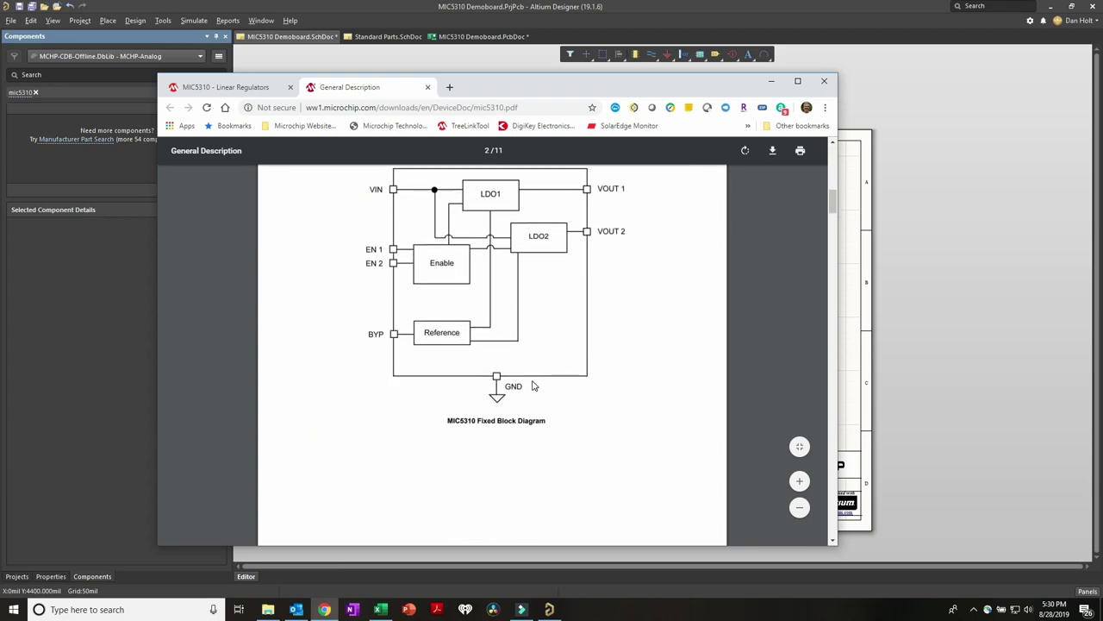
pyautogui.scroll(8, 531, 387)
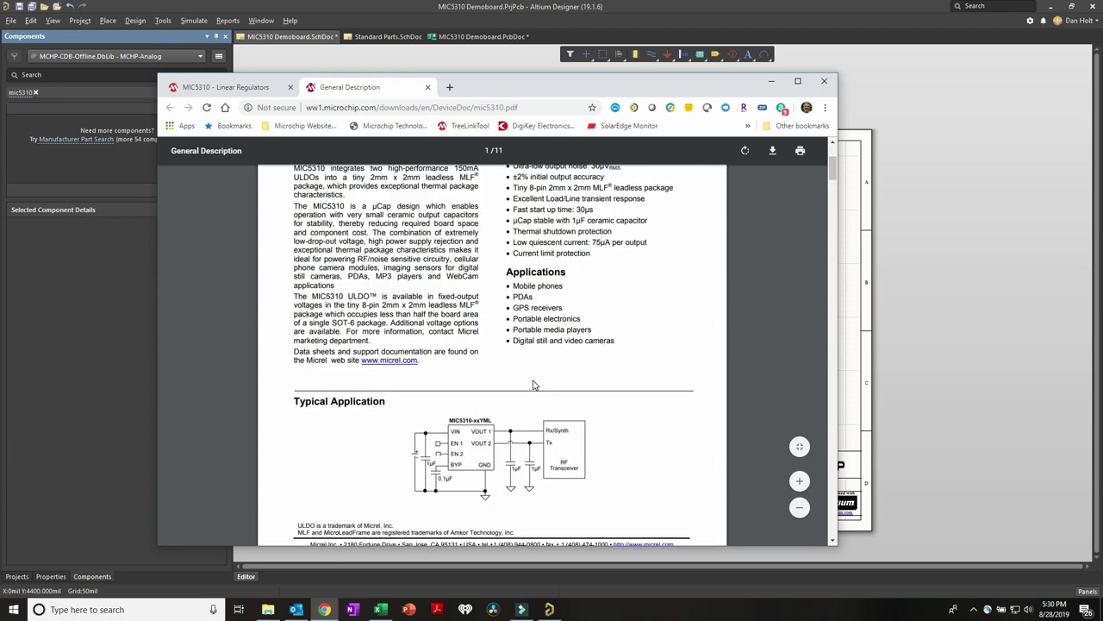
# Step: Examine the MIC5310 datasheet's features, typical application, ordering table, pin configuration and pin descriptions
pyautogui.scroll(1, 532, 384)
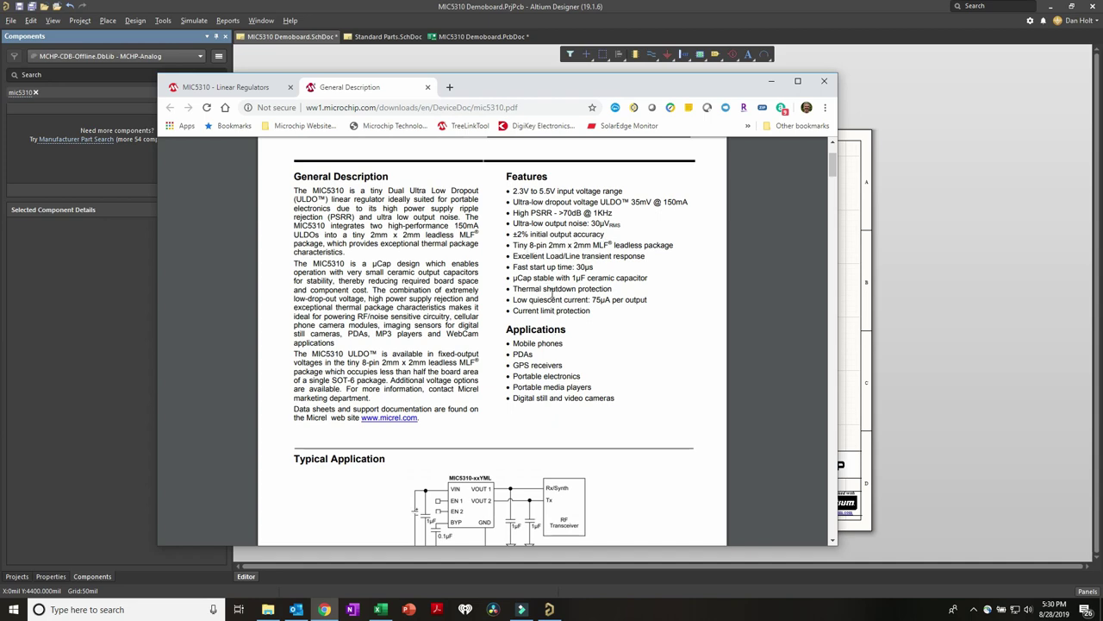
pyautogui.scroll(-5, 579, 345)
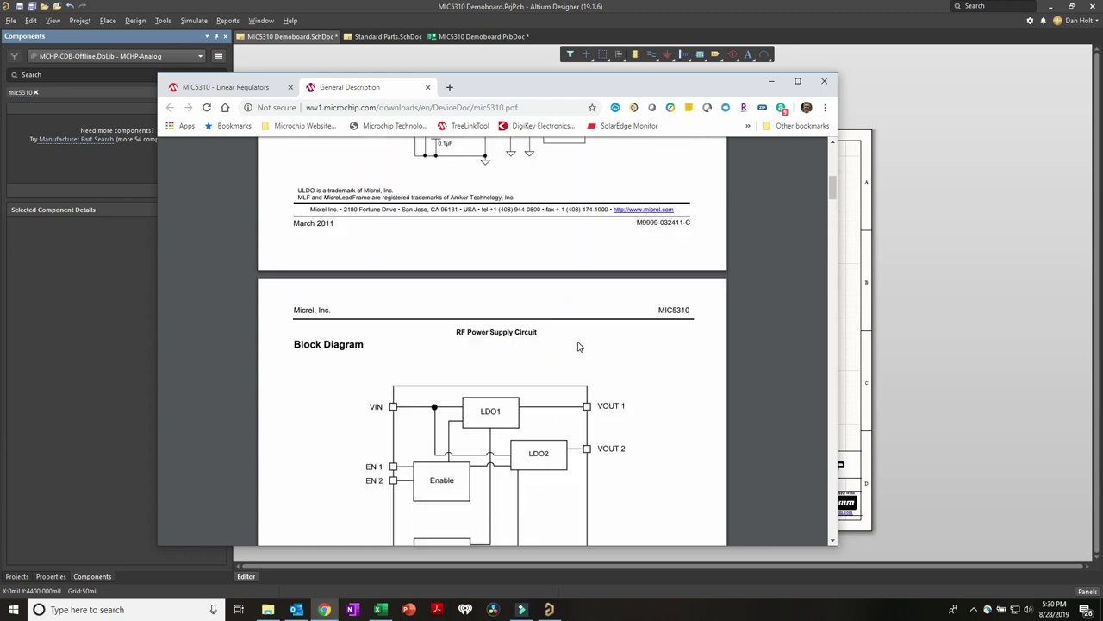
pyautogui.scroll(2, 579, 344)
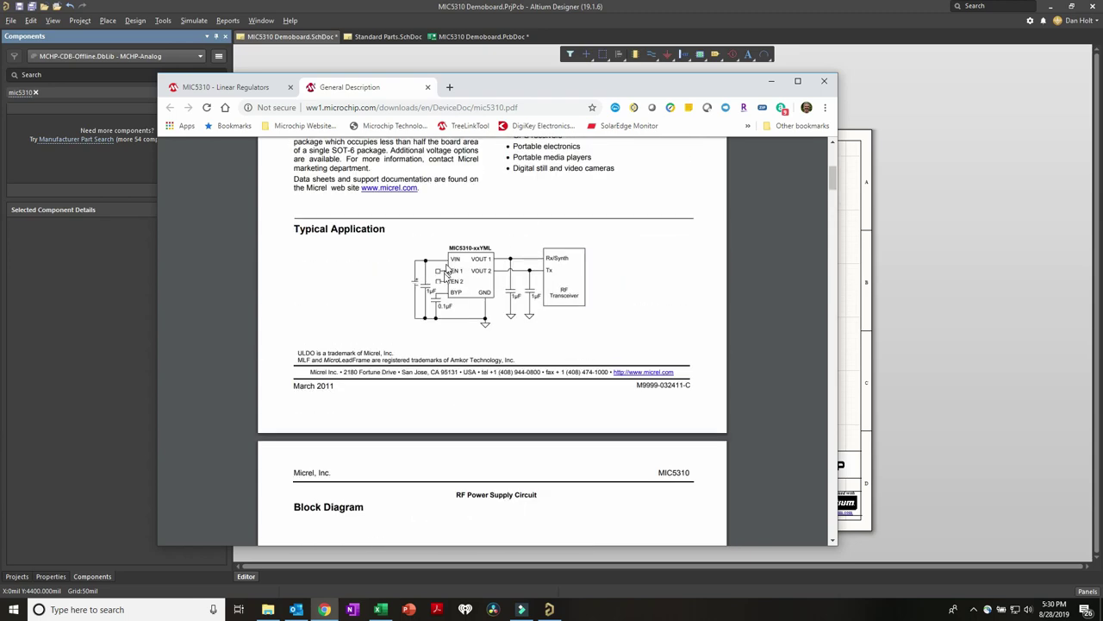
pyautogui.scroll(-12, 500, 319)
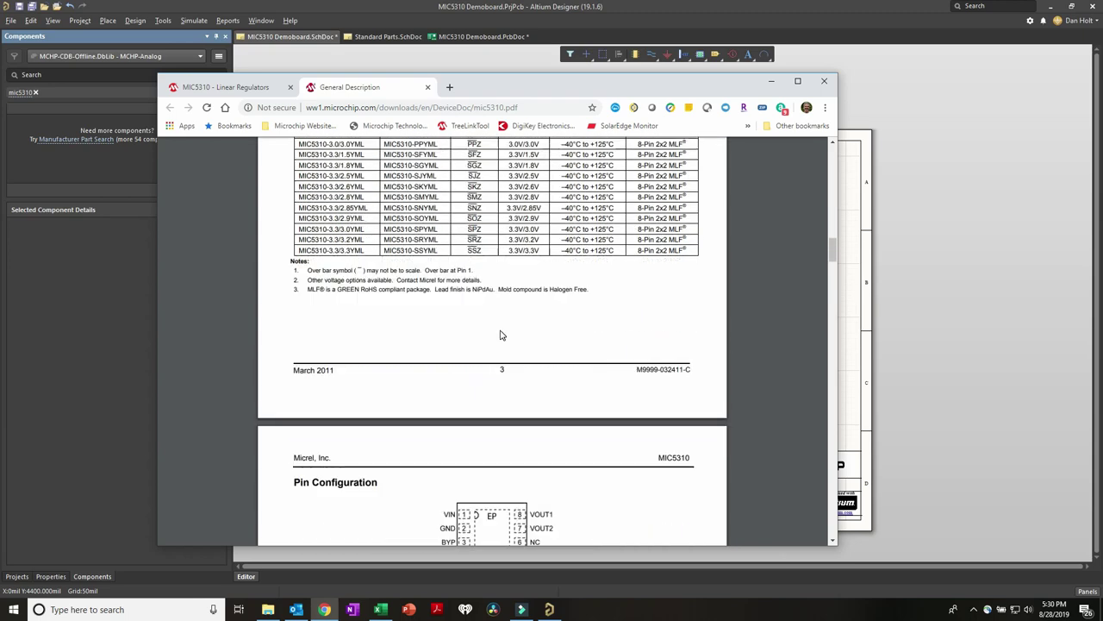
pyautogui.scroll(-4, 500, 334)
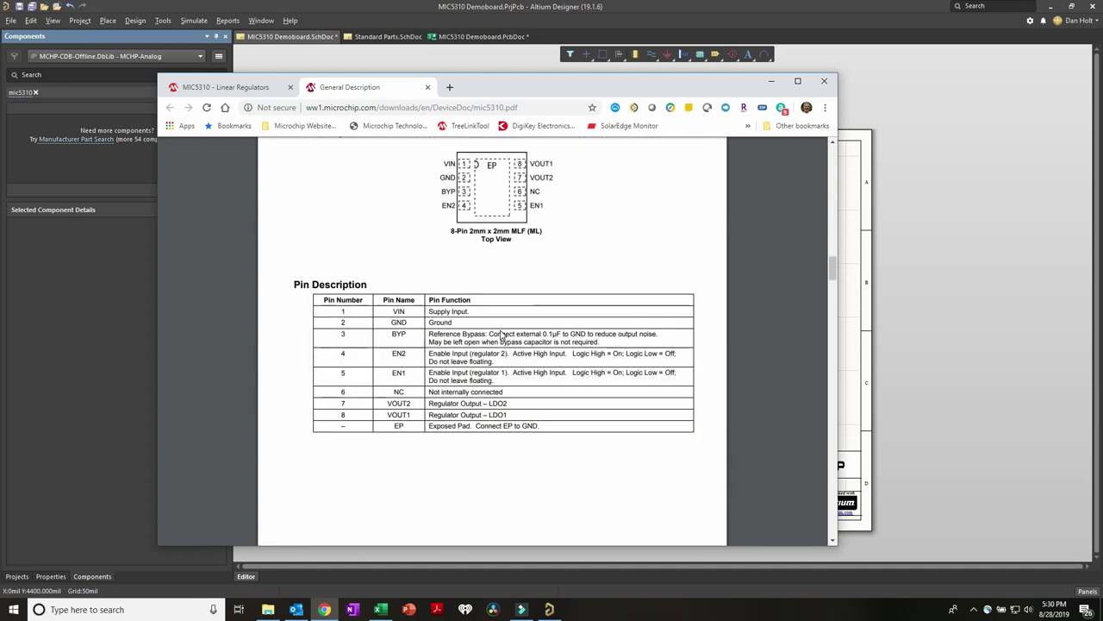
pyautogui.scroll(2, 534, 362)
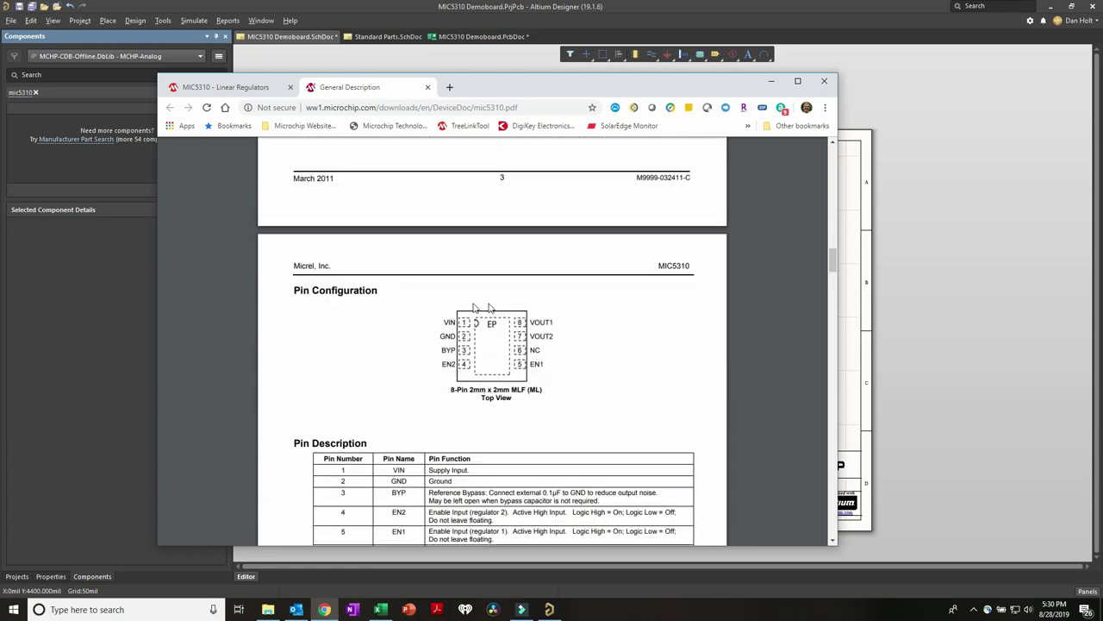
pyautogui.scroll(-2, 491, 370)
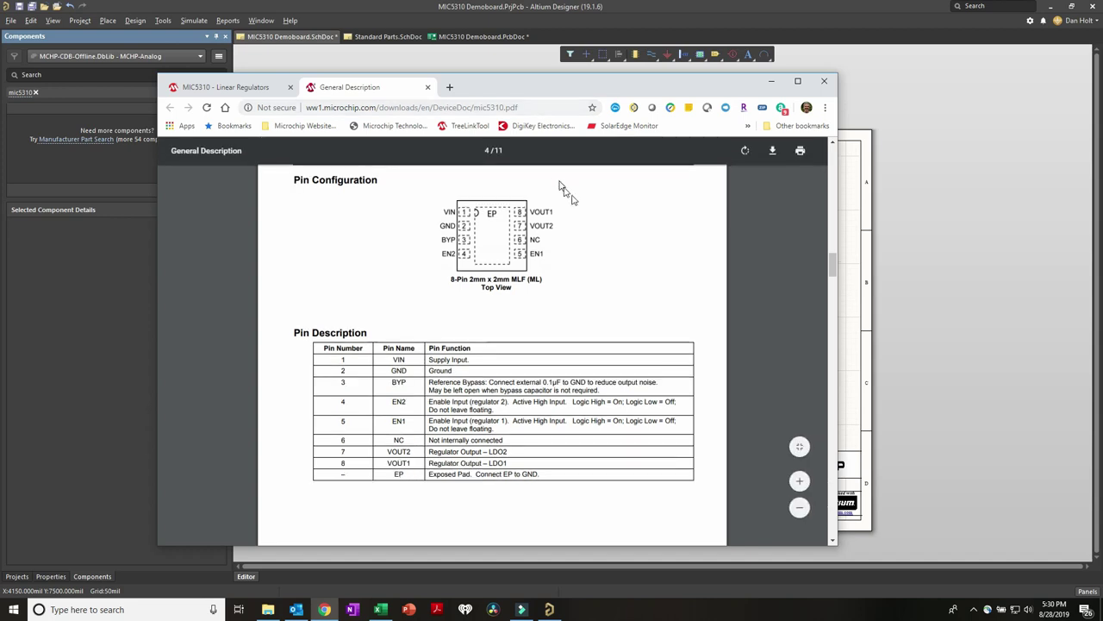
pyautogui.scroll(1, 578, 207)
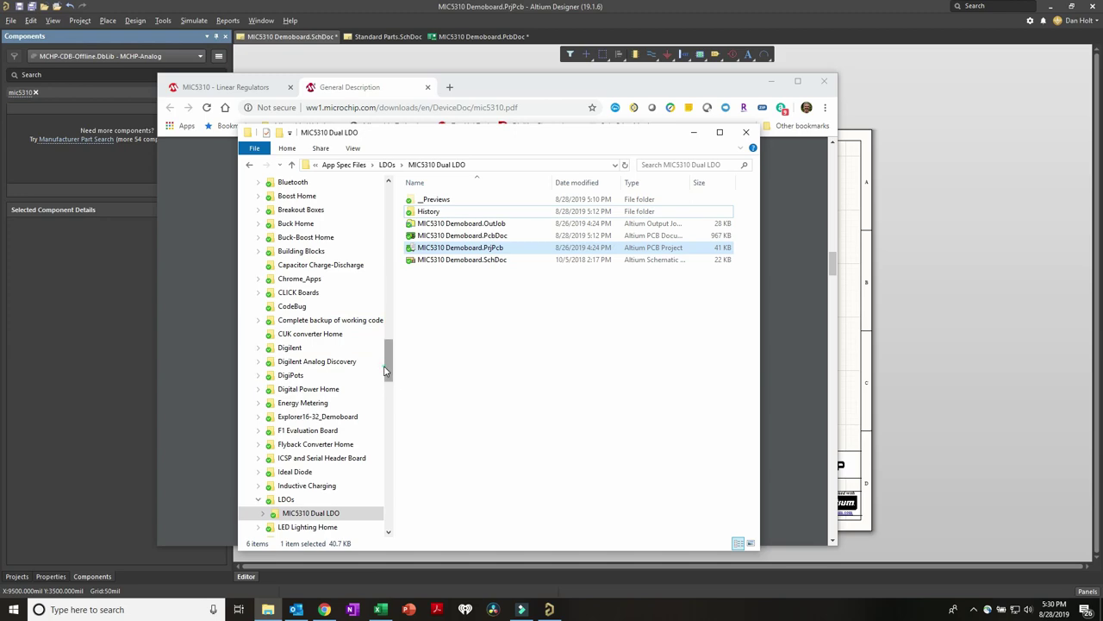
# Step: Switch to File Explorer, search the library's Footprints folder for mlf-8_2x2 and select MLF-8_2x2mm.PcbLib
pyautogui.scroll(-15, 384, 366)
pyautogui.click(303, 531)
pyautogui.click(657, 166)
pyautogui.write('mlf')
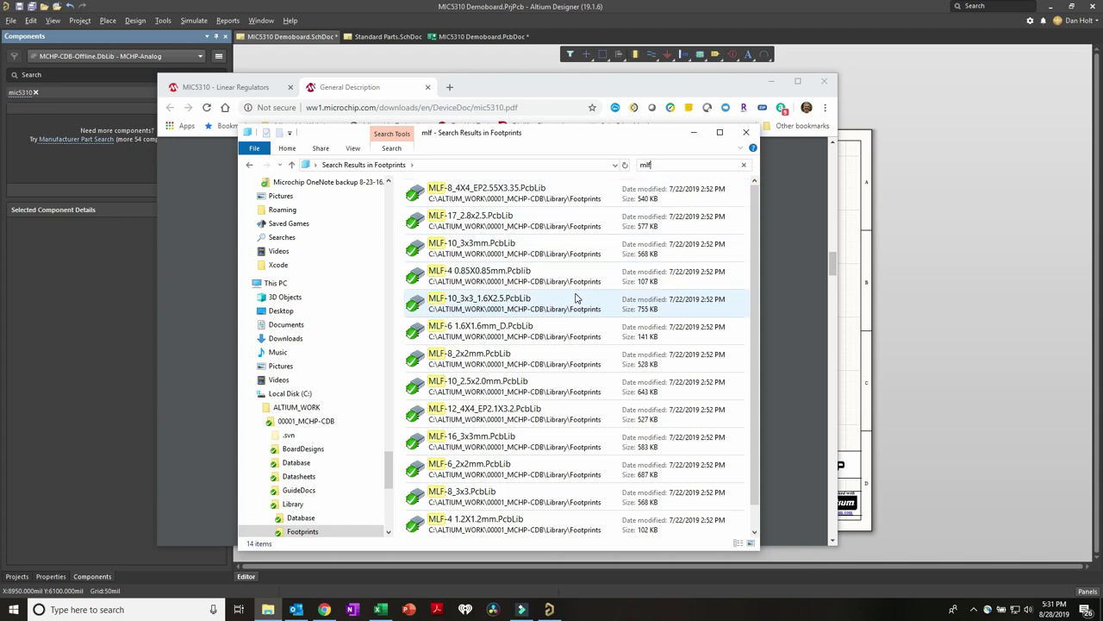
pyautogui.write('-8')
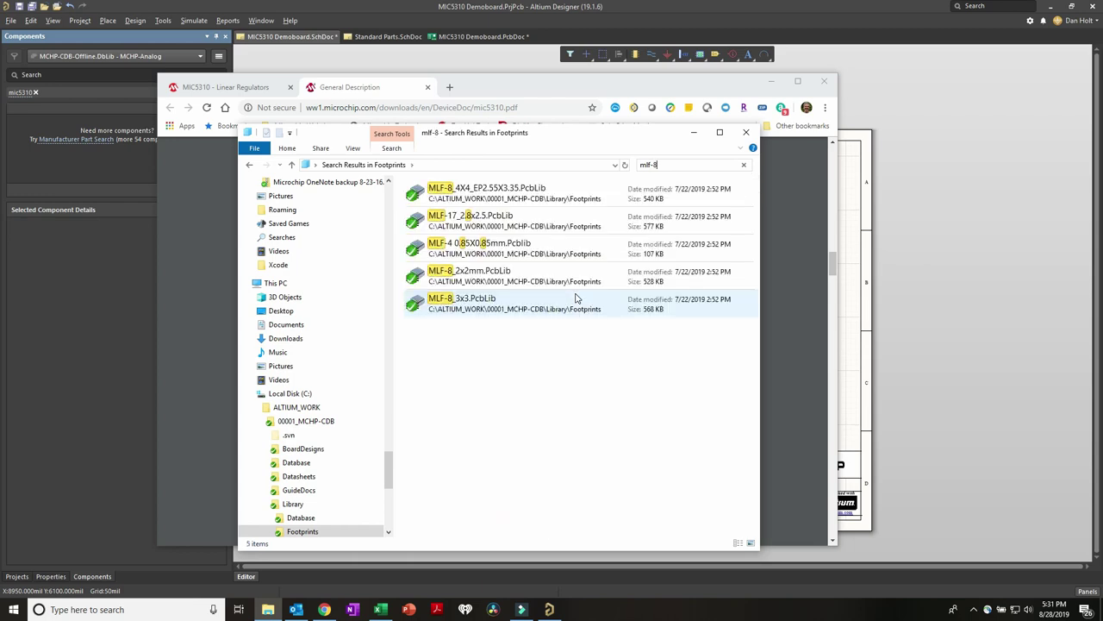
pyautogui.write('_2x2')
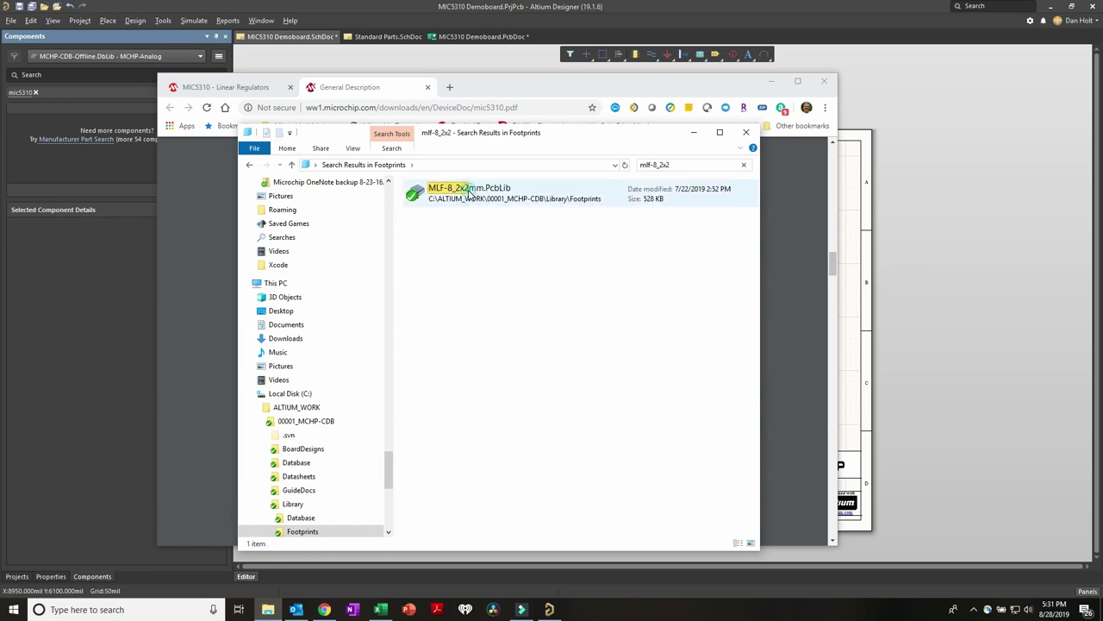
pyautogui.click(470, 193)
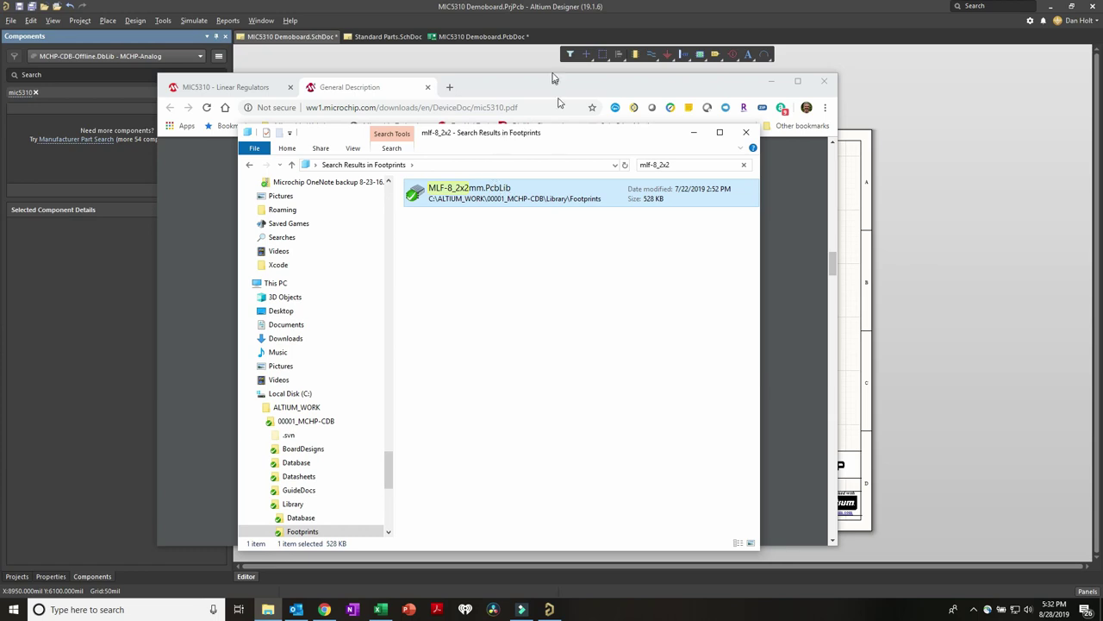
# Step: Switch back to Altium Designer and make a schematic library from the MIC5310 Demoboard schematic, keeping the default component grouping
pyautogui.click(556, 81)
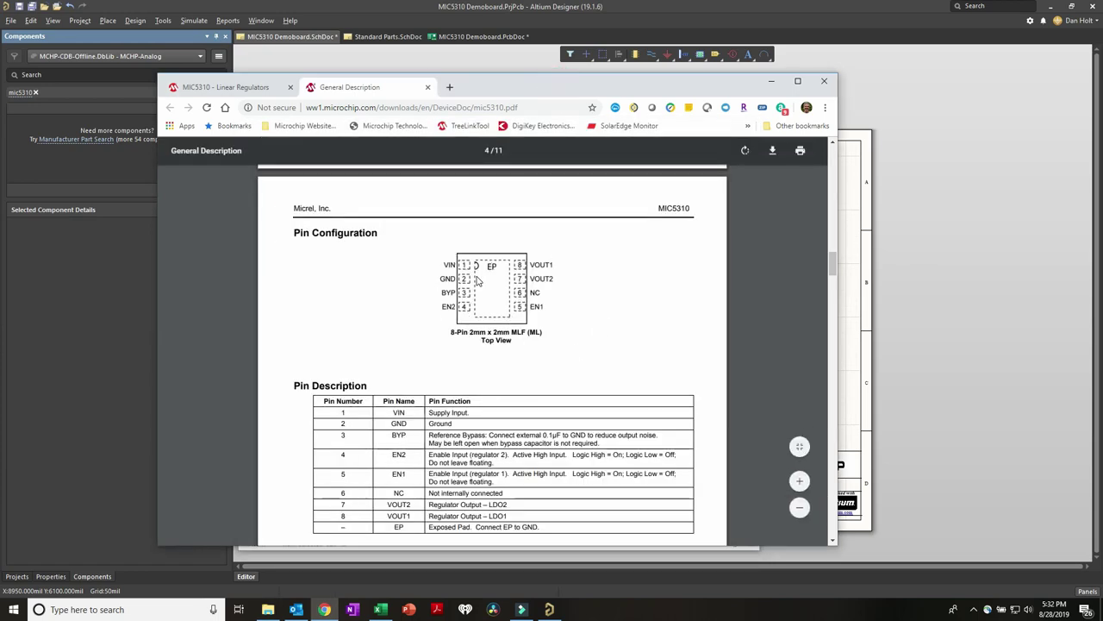
pyautogui.click(948, 99)
pyautogui.click(508, 326)
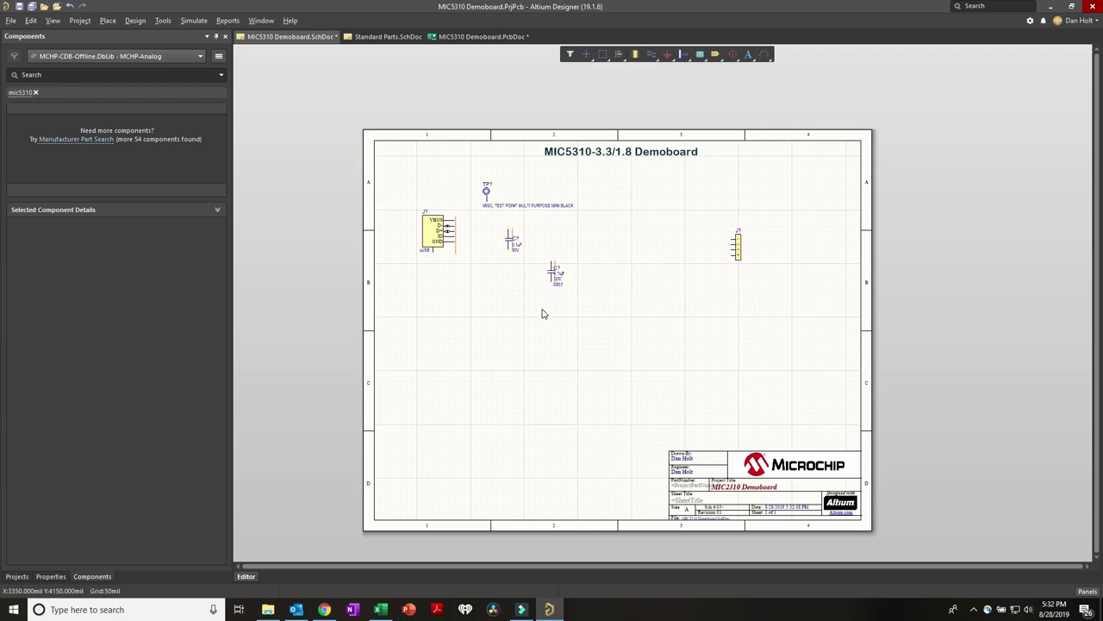
pyautogui.moveTo(522, 320); pyautogui.dragTo(482, 316, button='right')
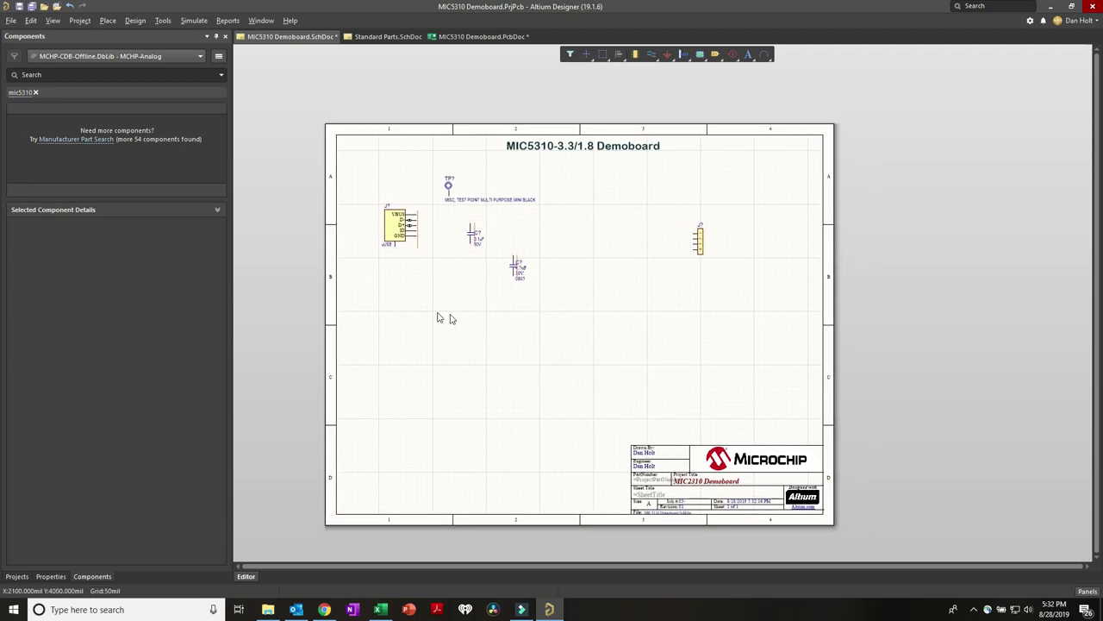
pyautogui.click(149, 21)
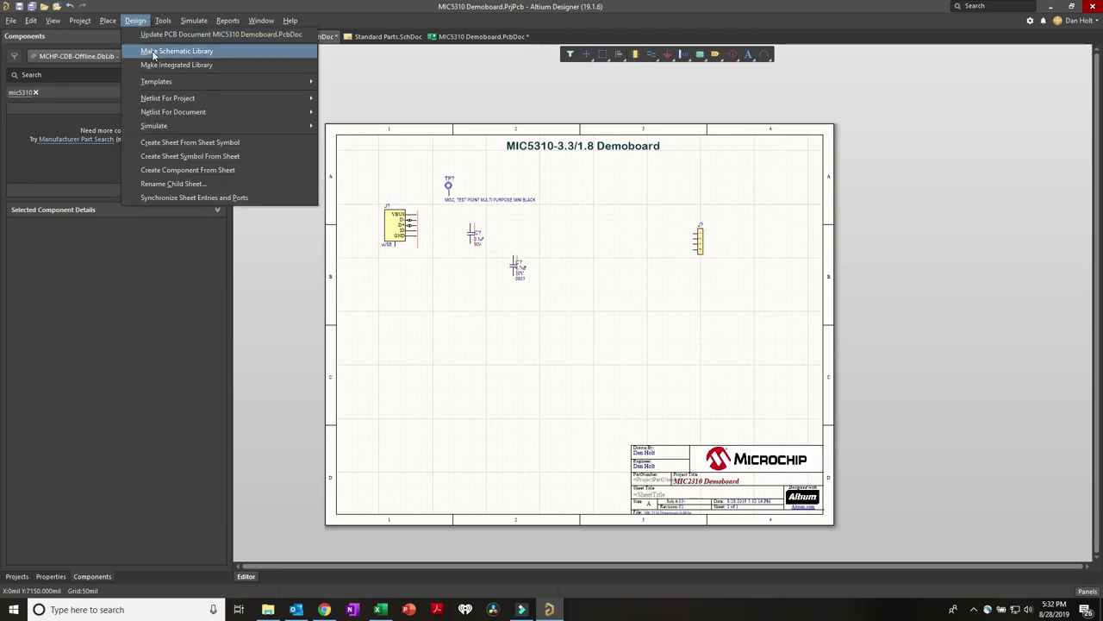
pyautogui.click(164, 51)
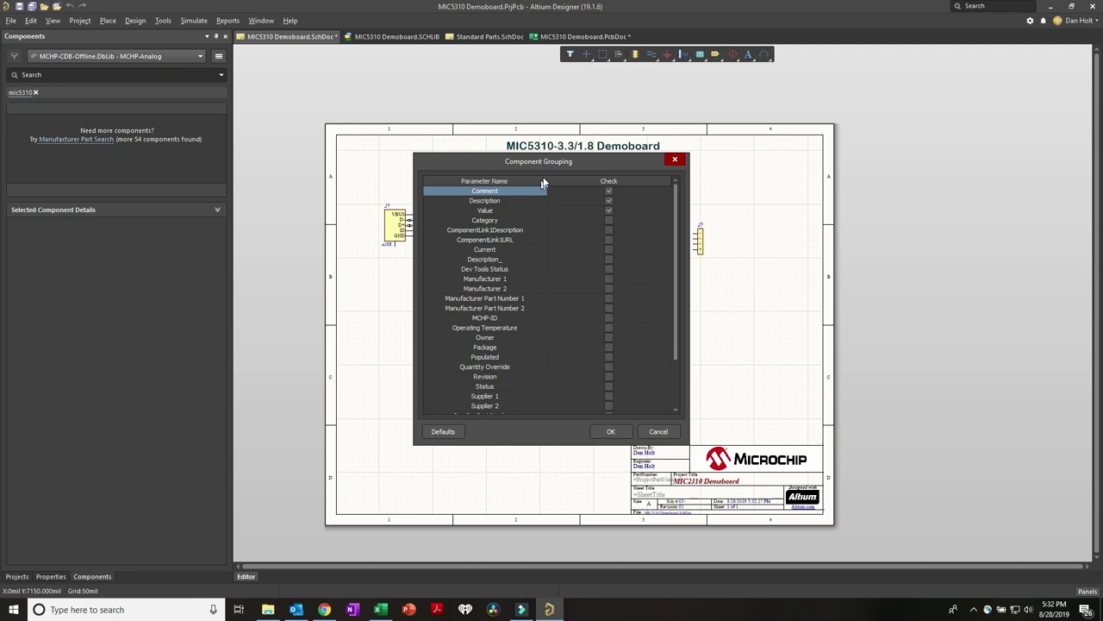
pyautogui.click(608, 431)
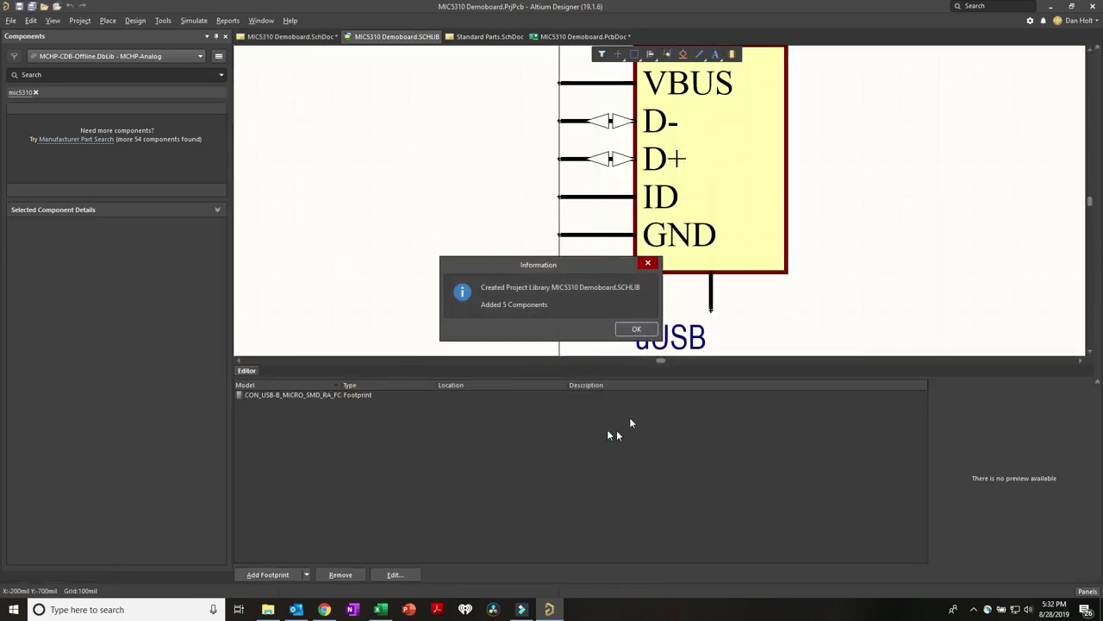
pyautogui.click(636, 328)
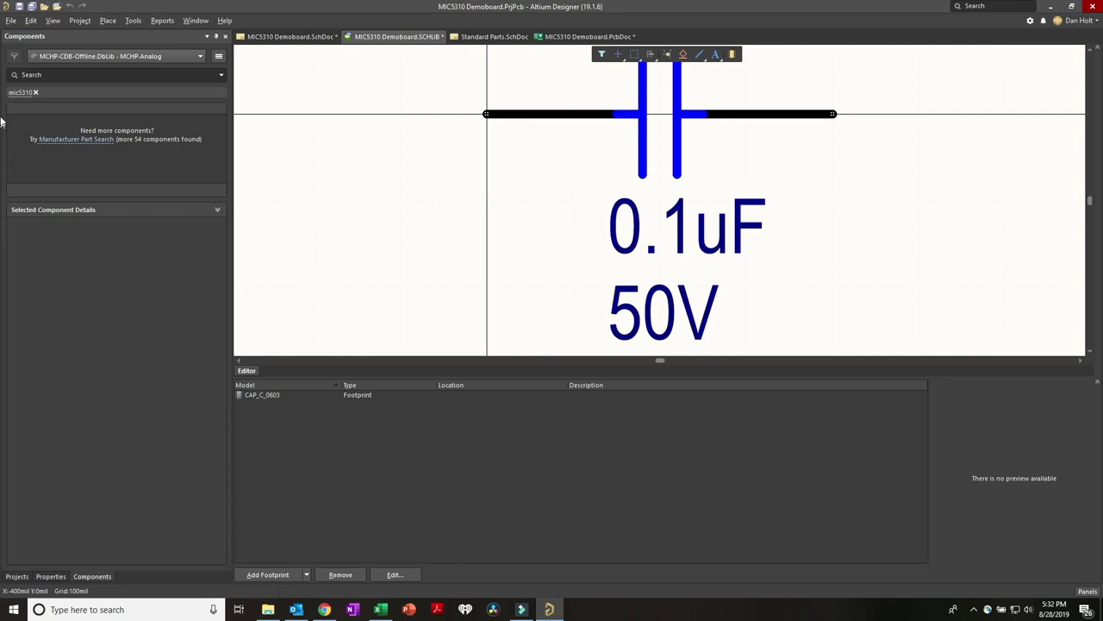
# Step: Dock the SCH Library view together with the project, properties and components views
pyautogui.moveTo(0, 125); pyautogui.dragTo(375, 264)
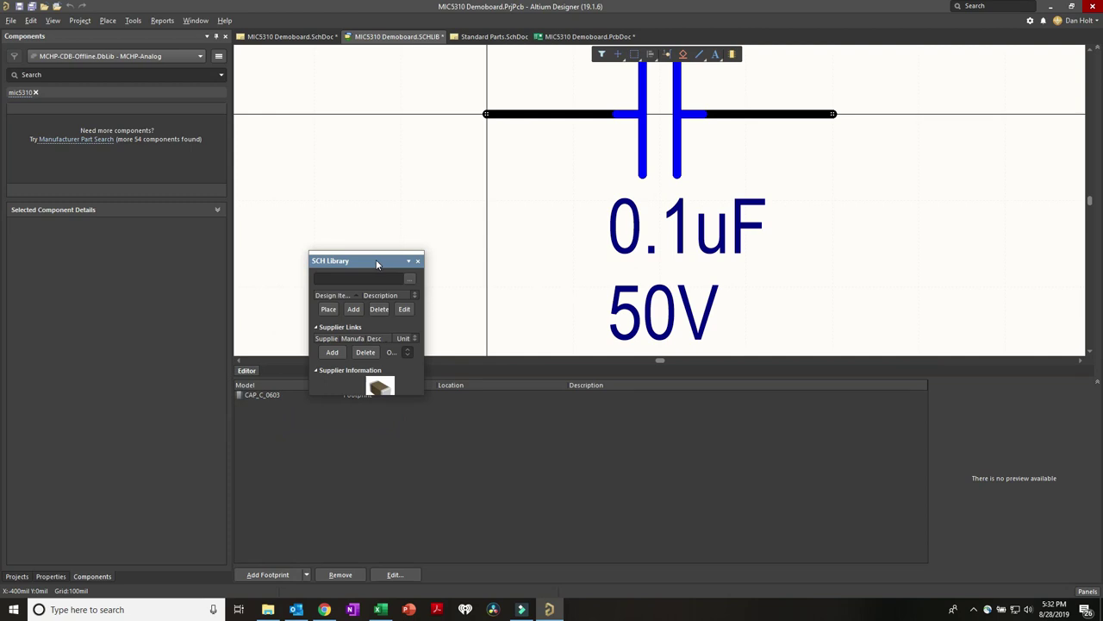
pyautogui.click(368, 260)
pyautogui.moveTo(557, 299); pyautogui.dragTo(532, 299)
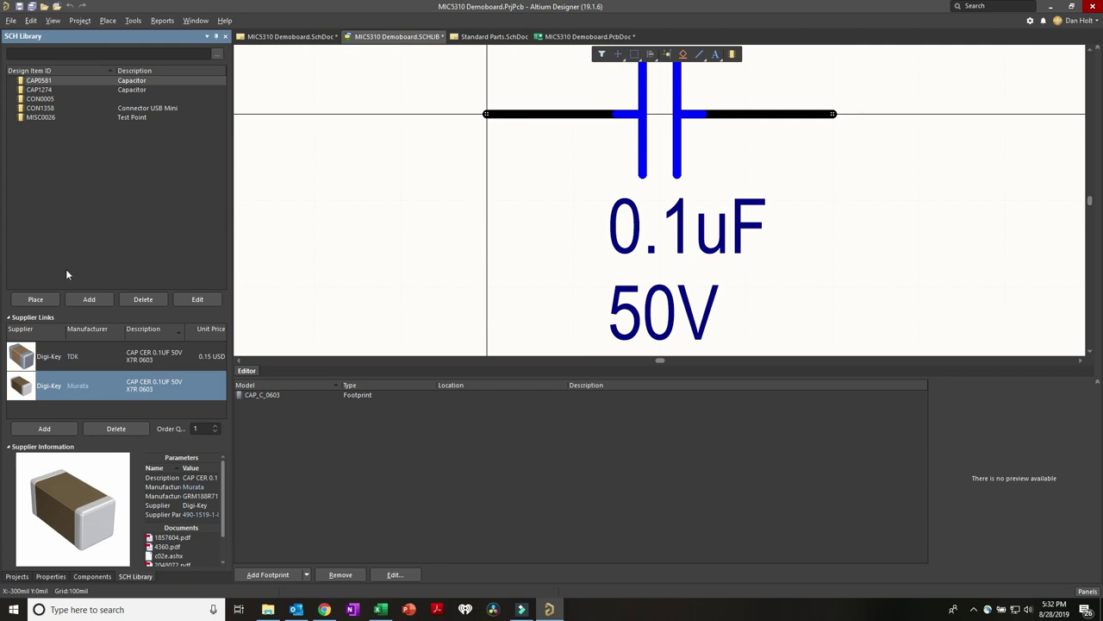
# Step: Examine library components CAP1274 and CON1358 with their supplier links, shortening the component list to give the supplier details more room
pyautogui.click(45, 91)
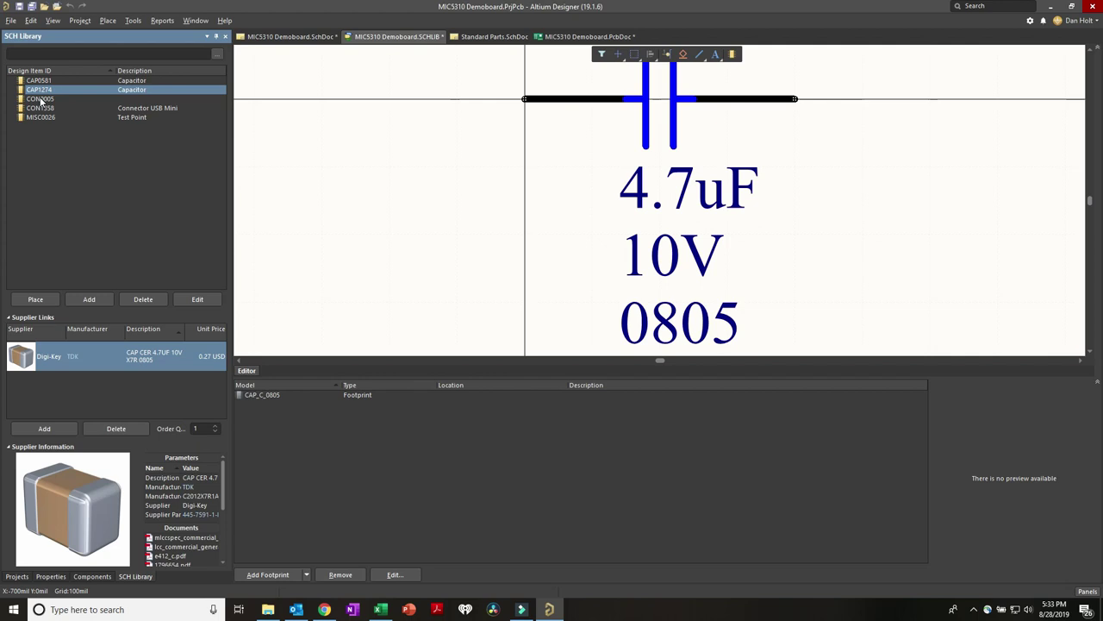
pyautogui.click(40, 108)
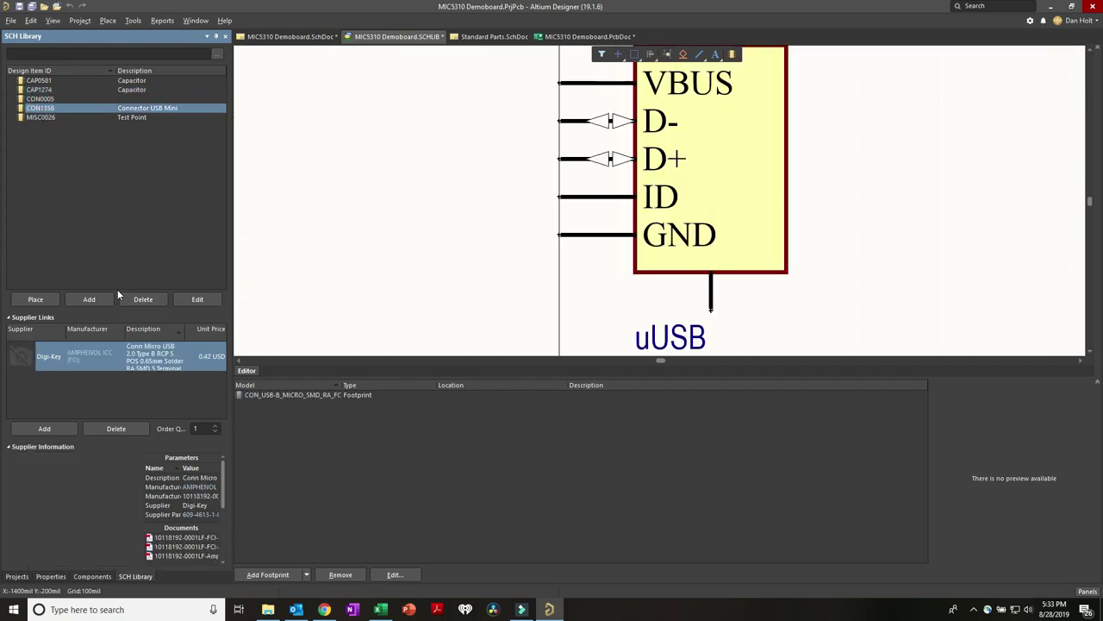
pyautogui.moveTo(116, 308); pyautogui.dragTo(118, 202)
pyautogui.scroll(3, 160, 469)
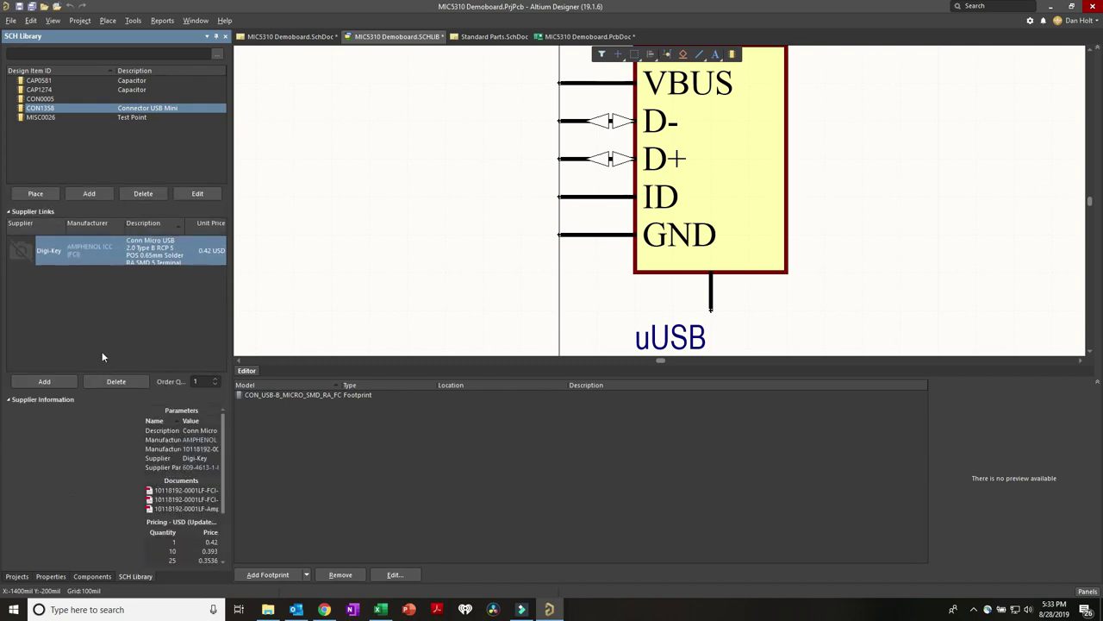
pyautogui.click(107, 323)
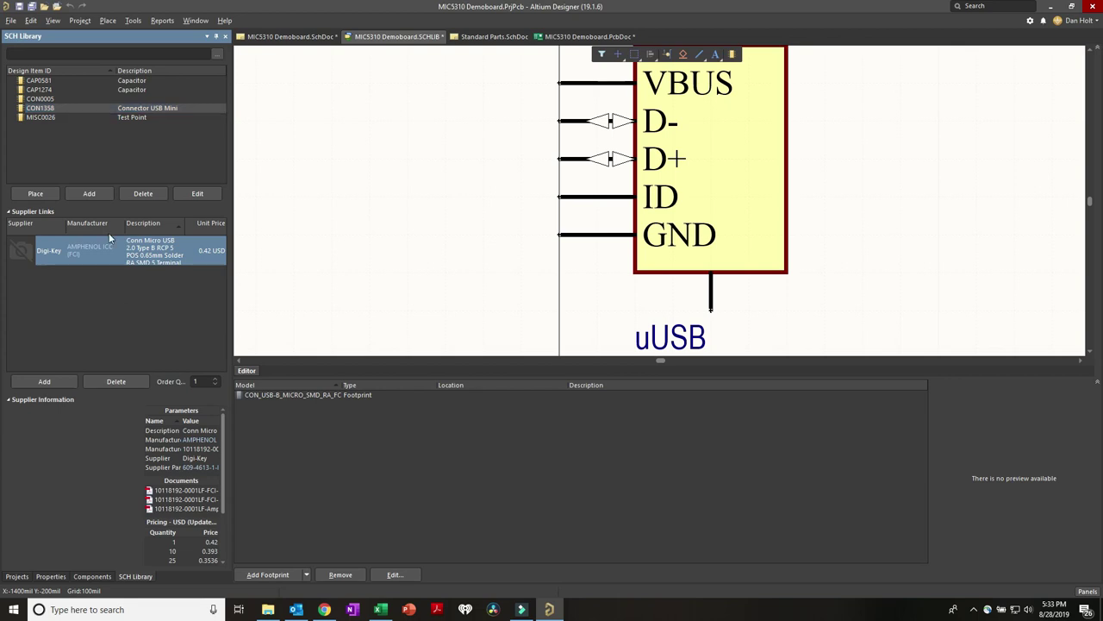
pyautogui.click(93, 131)
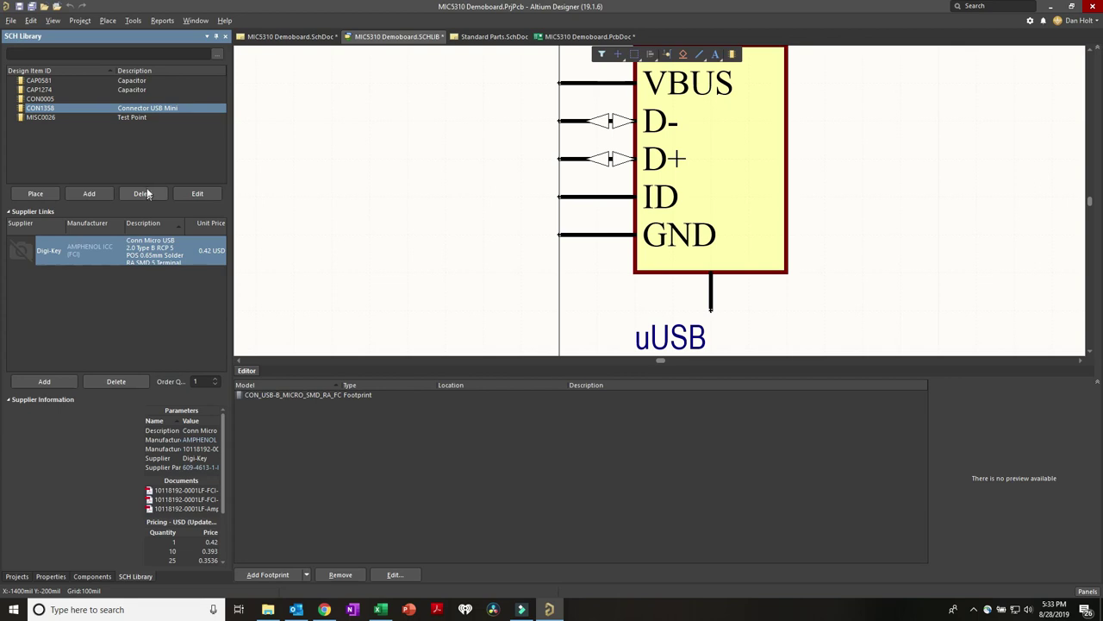
# Step: Open the properties of USB connector CON1358 for editing and enlarge the symbol drawing area
pyautogui.click(182, 193)
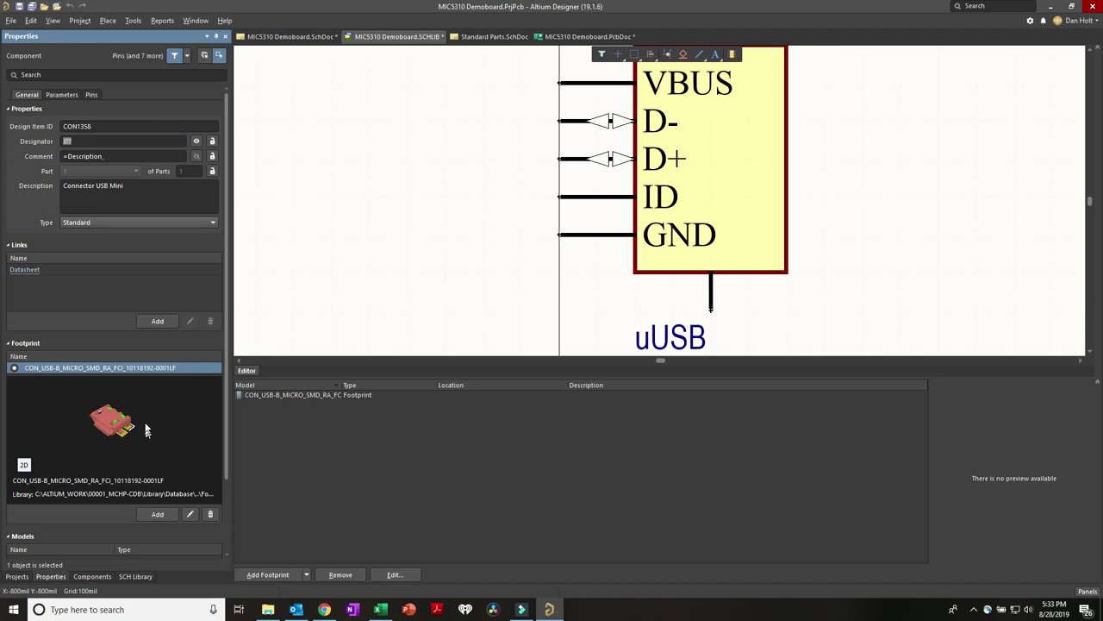
pyautogui.moveTo(126, 410); pyautogui.dragTo(119, 482)
pyautogui.moveTo(449, 291); pyautogui.dragTo(397, 370, button='right')
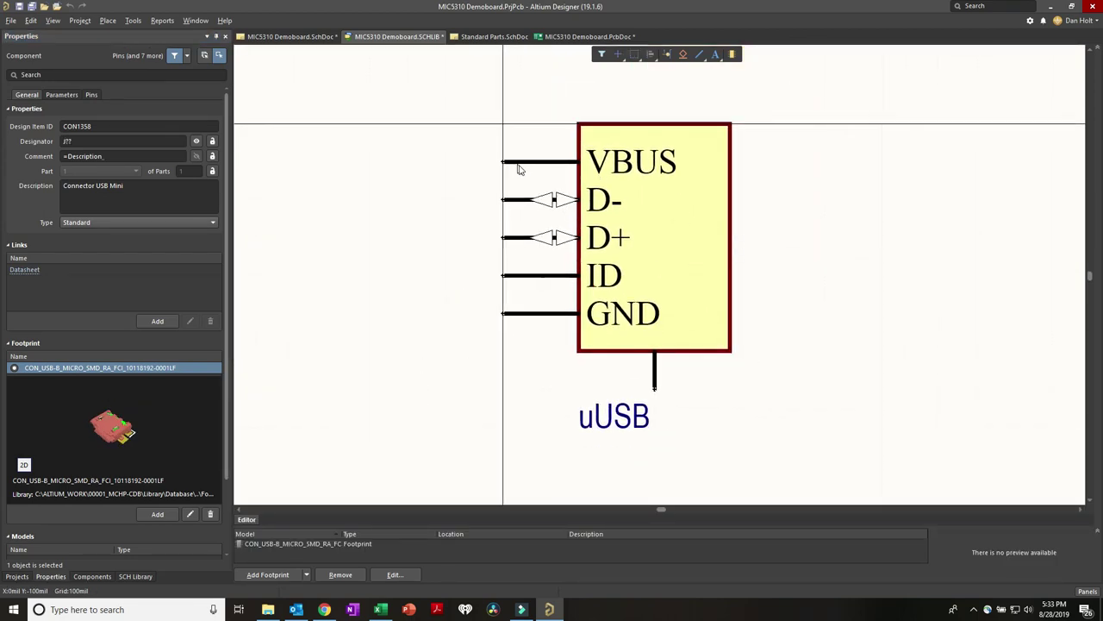
# Step: Try showing the designator of the VBUS pin and hide it again
pyautogui.click(562, 161)
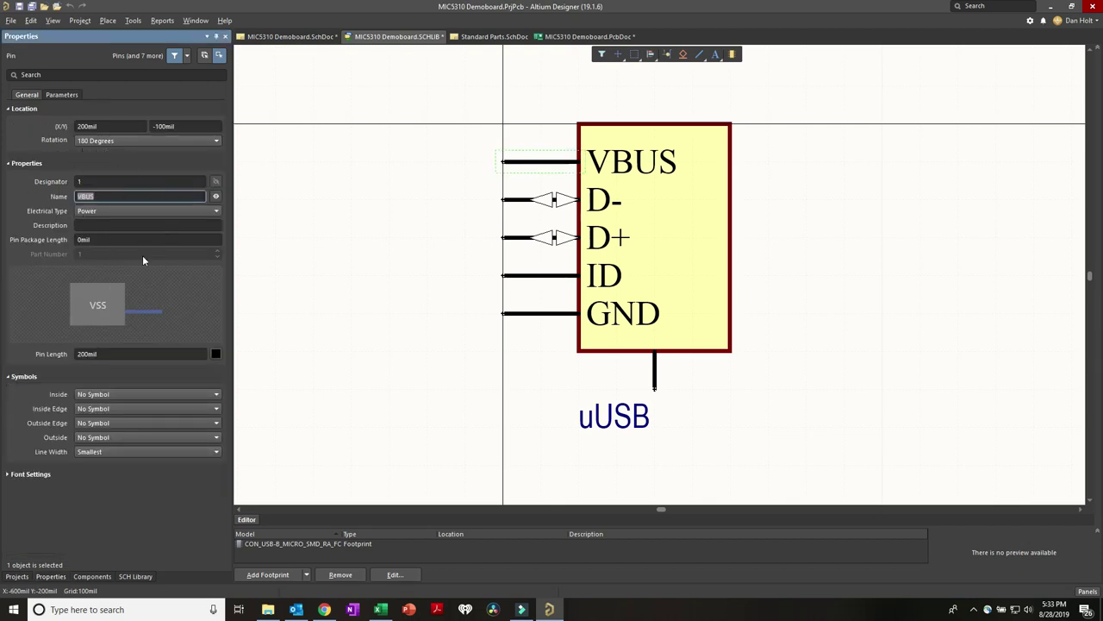
pyautogui.click(216, 181)
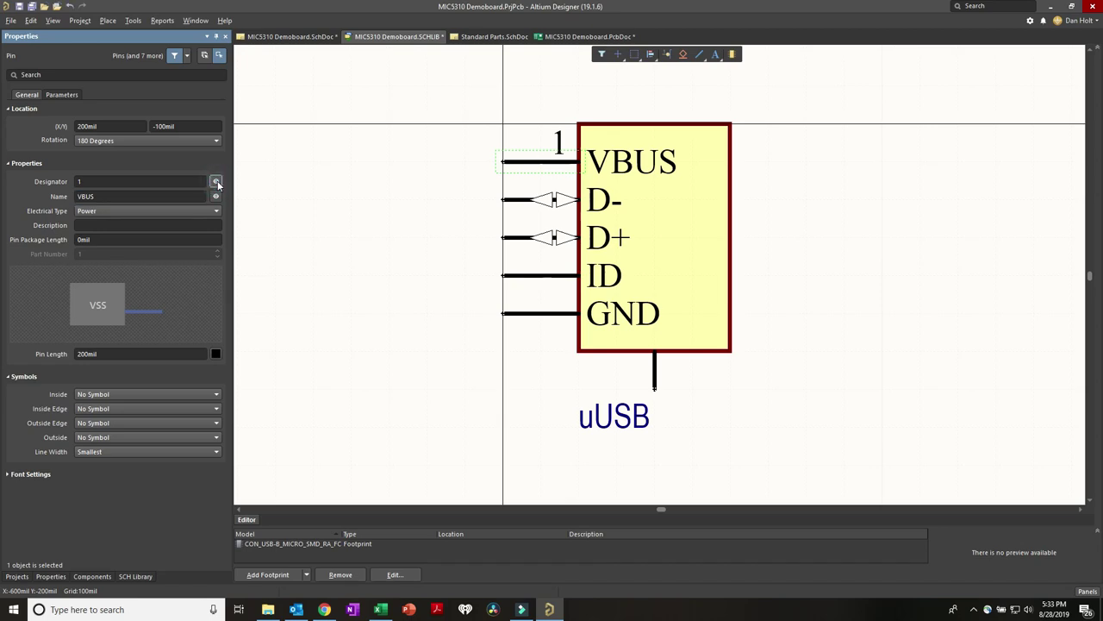
pyautogui.click(216, 183)
pyautogui.click(215, 182)
pyautogui.click(215, 183)
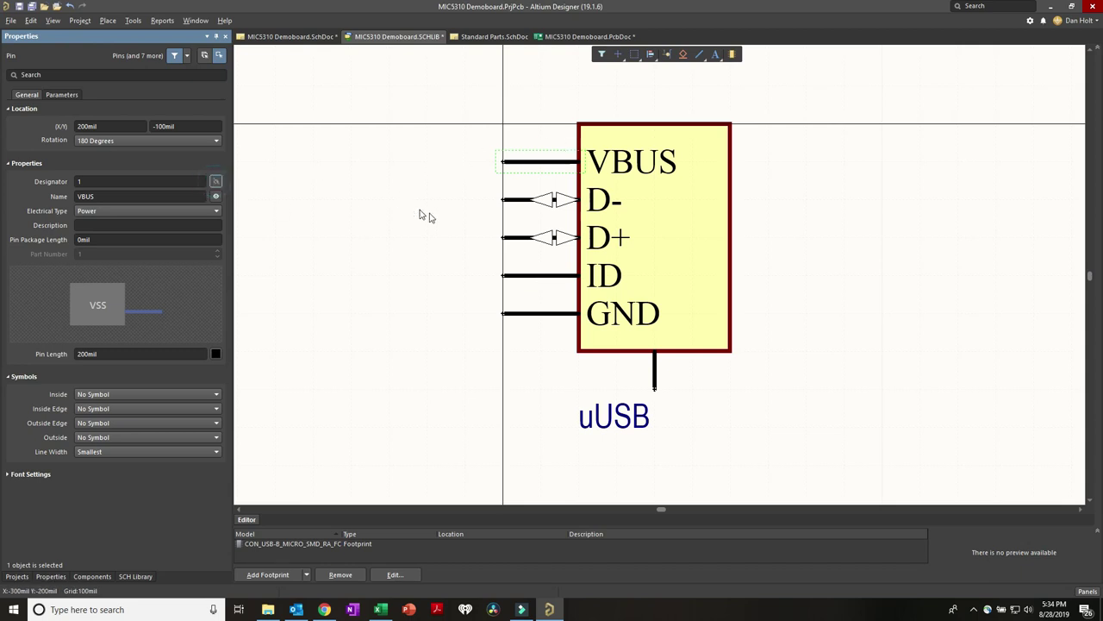
# Step: Inspect the properties of the USB connector's D-, VBUS and GND pins, and deselect them
pyautogui.click(505, 199)
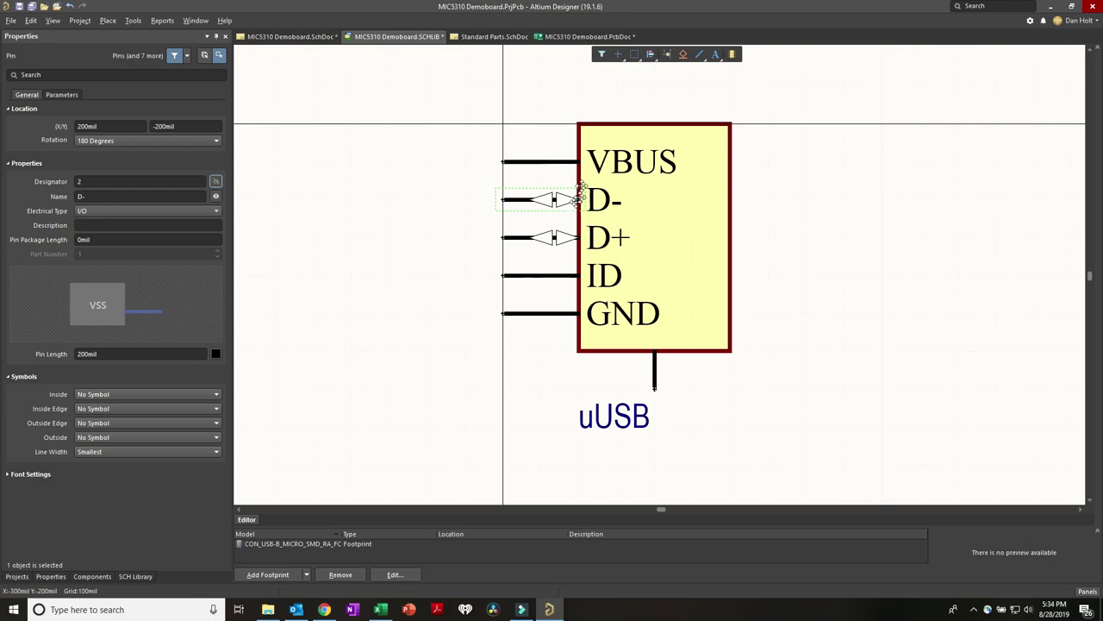
pyautogui.click(560, 163)
pyautogui.click(529, 312)
pyautogui.click(382, 247)
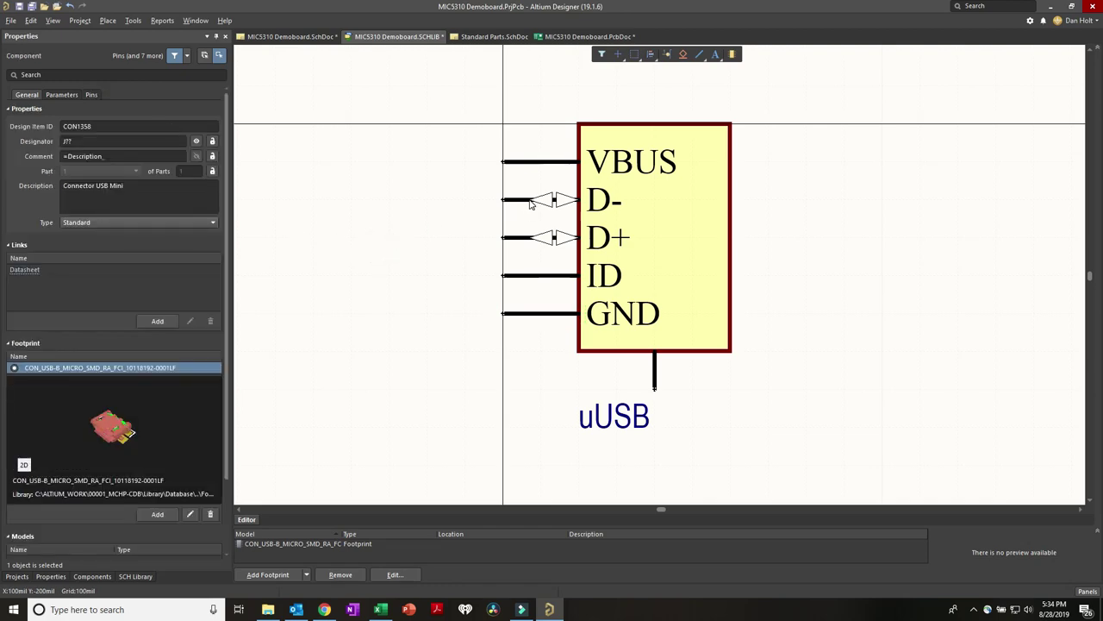
pyautogui.keyDown('ctrl'); pyautogui.scroll(-2, 401, 257); pyautogui.keyUp('ctrl')
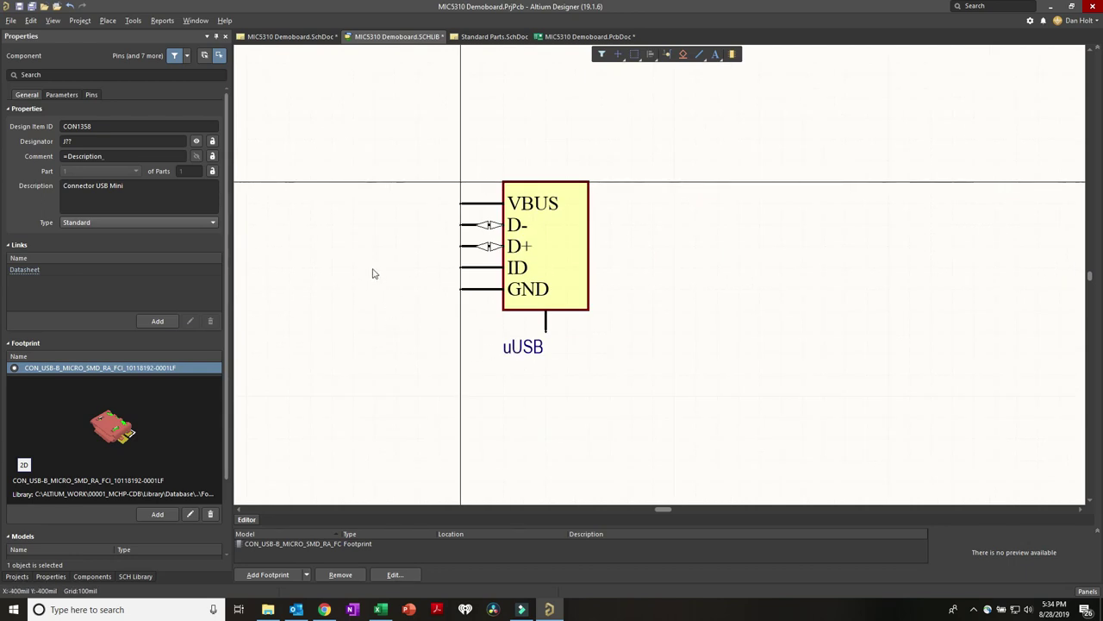
pyautogui.keyDown('ctrl'); pyautogui.scroll(1, 372, 274); pyautogui.keyUp('ctrl')
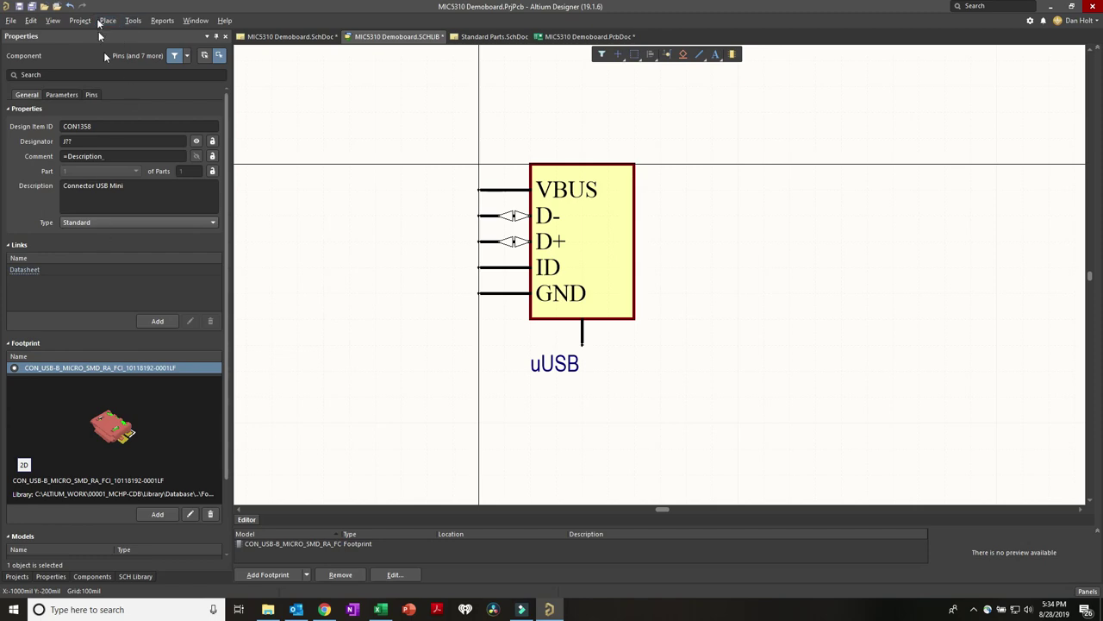
# Step: Create a new library component with the design item ID MIC2355_LDO
pyautogui.click(132, 20)
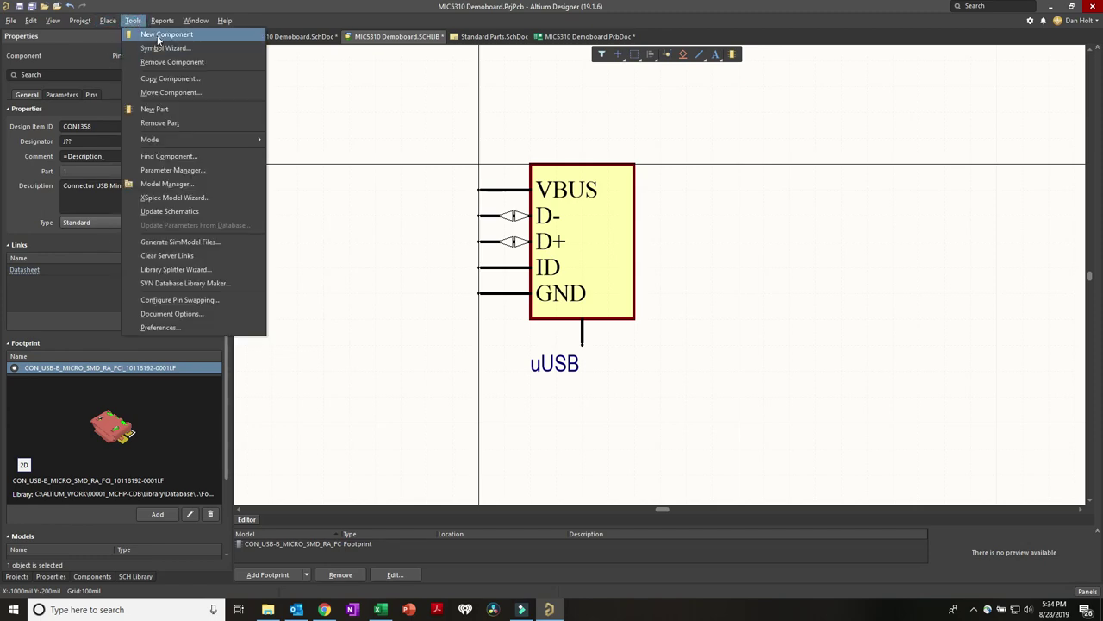
pyautogui.click(157, 35)
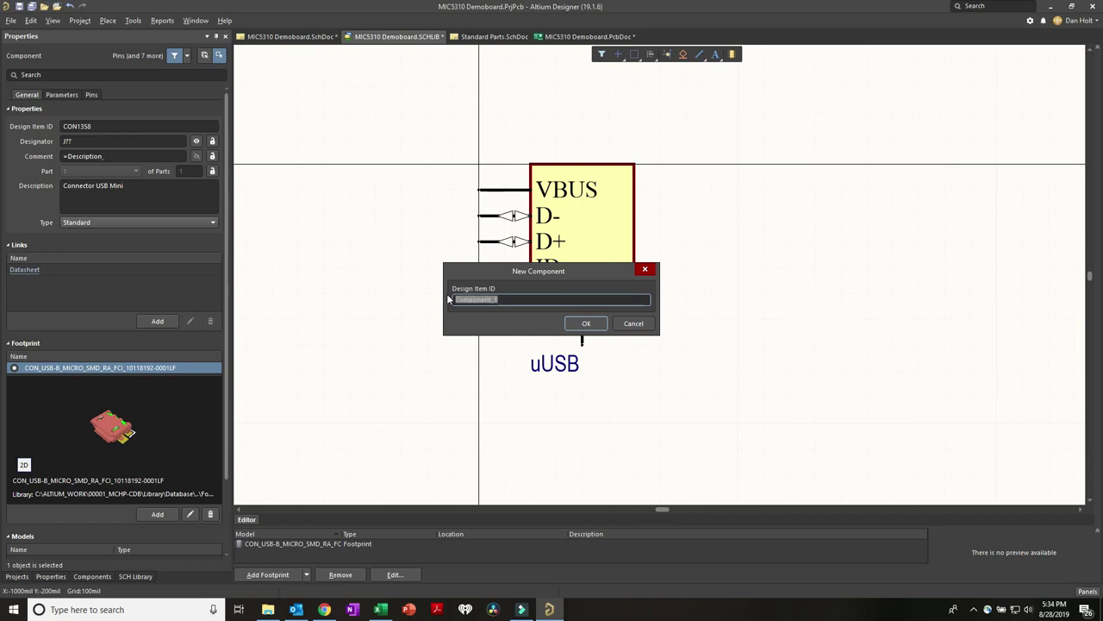
pyautogui.write('MIC2355_LDO')
pyautogui.press('Return')
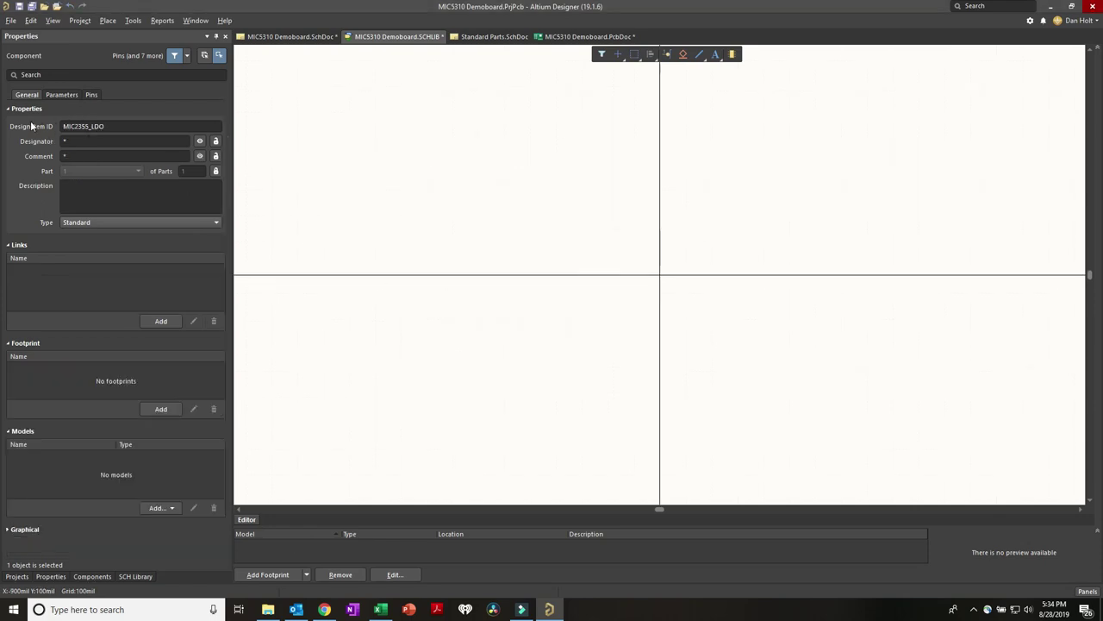
# Step: Set the component's designator to U?, its comment to MIC2355_3.3-1.8V and its description to LDO
pyautogui.click(88, 142)
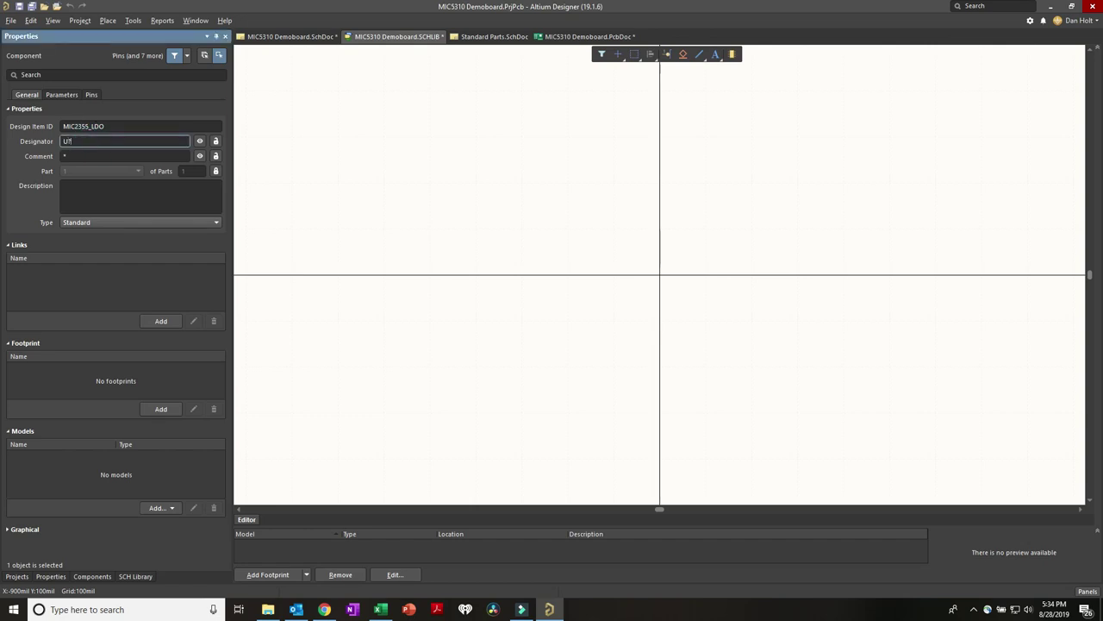
pyautogui.click(88, 156)
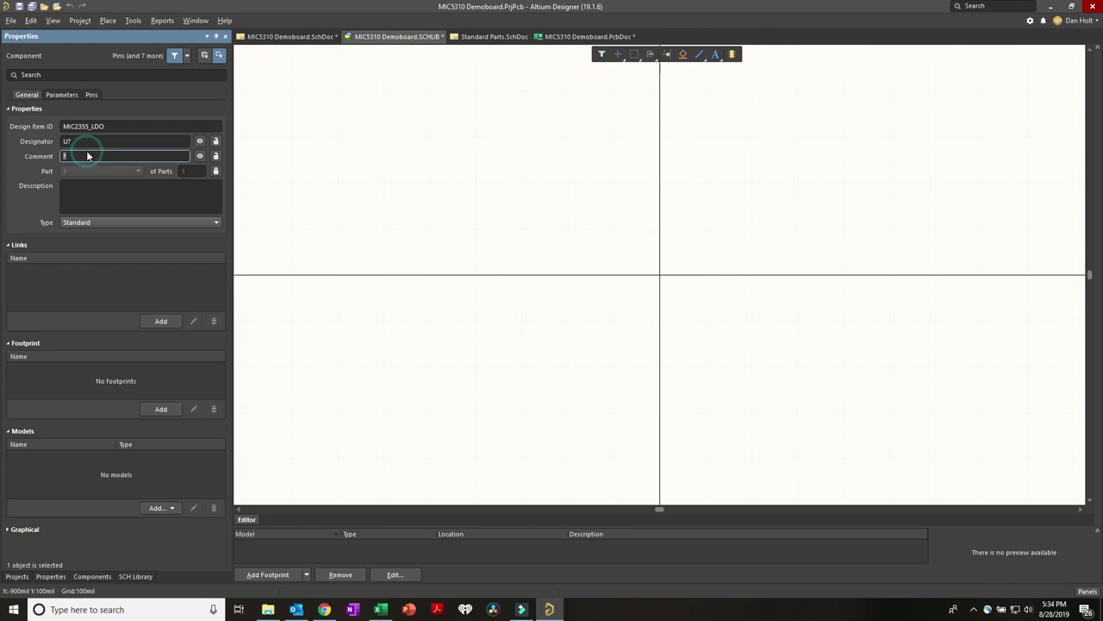
pyautogui.write('MIC2355_3.3')
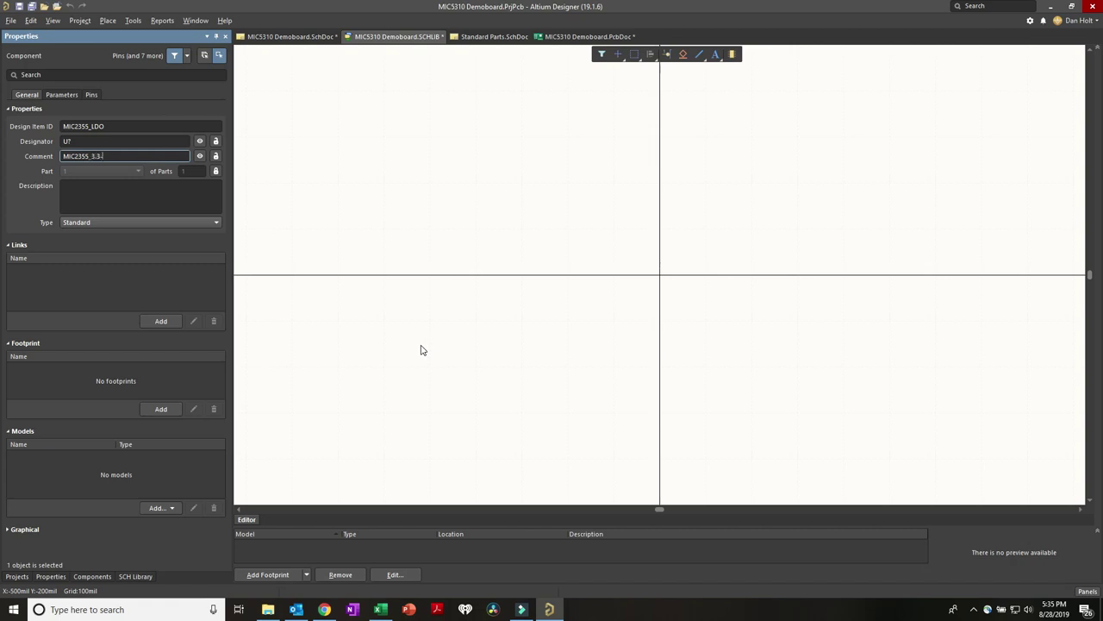
pyautogui.write('-1.8V')
pyautogui.click(136, 189)
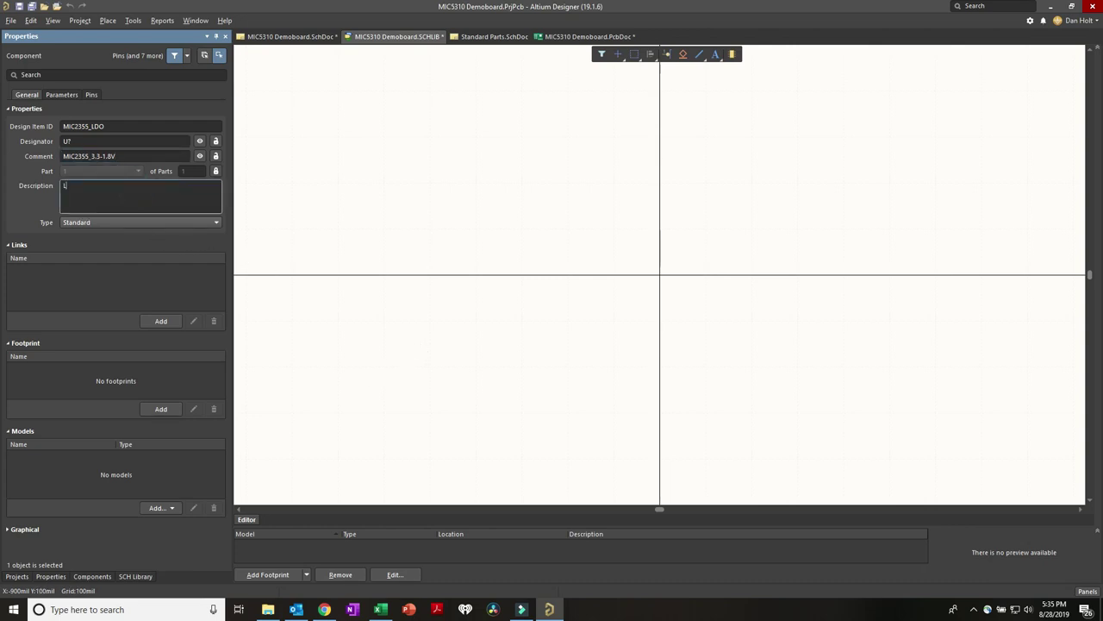
pyautogui.click(569, 235)
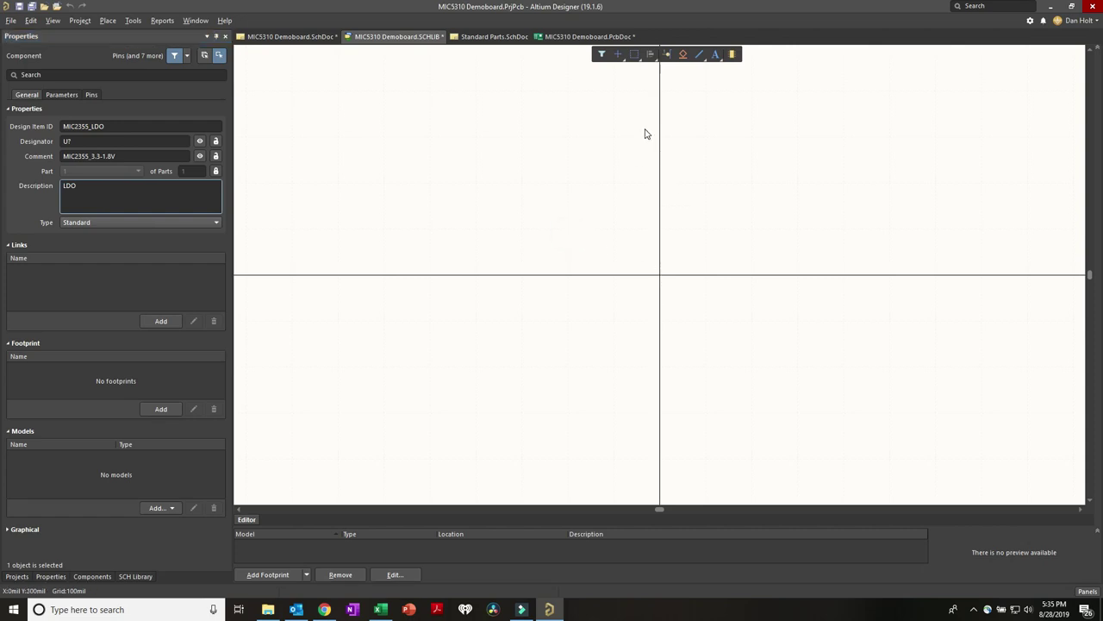
# Step: Add a second part to the component and draw a 400 by 400 mil body rectangle below and to the right of the origin
pyautogui.click(733, 56)
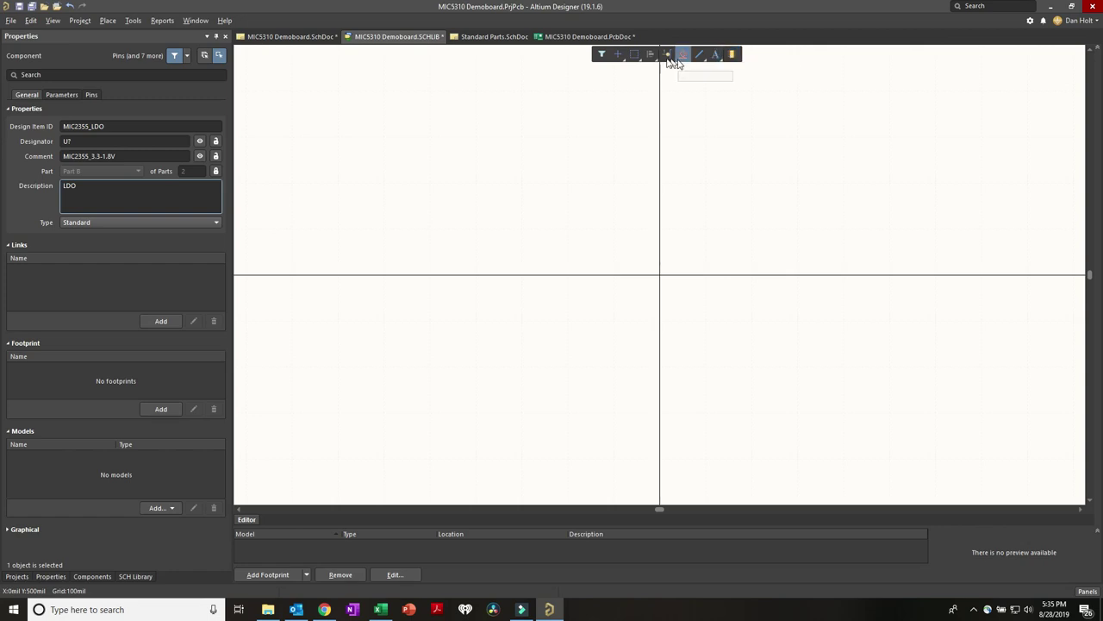
pyautogui.press('p')
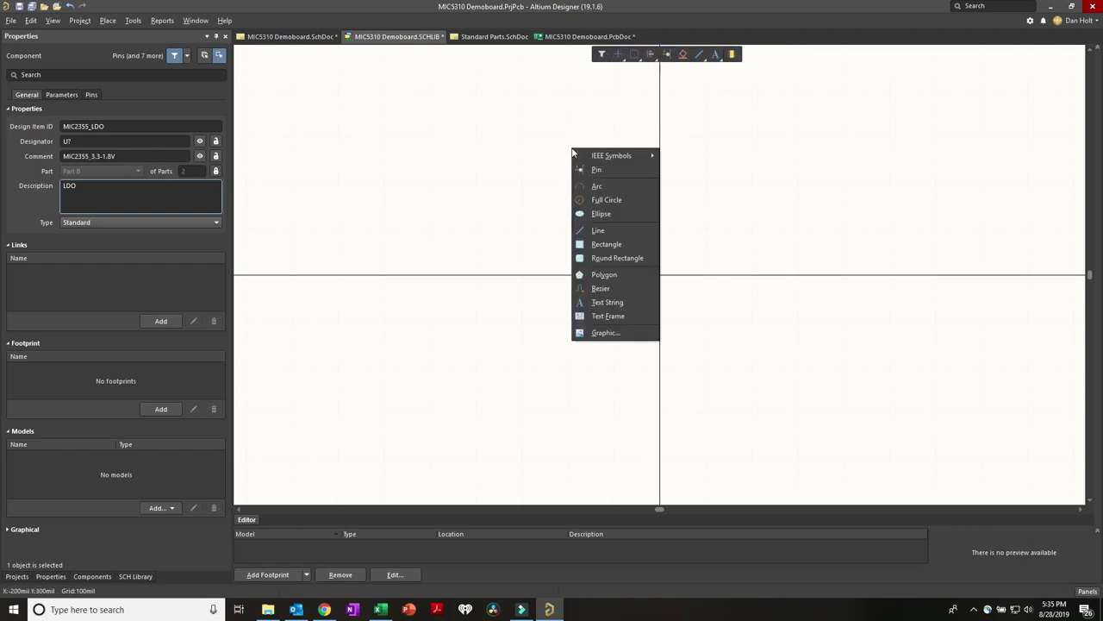
pyautogui.click(603, 244)
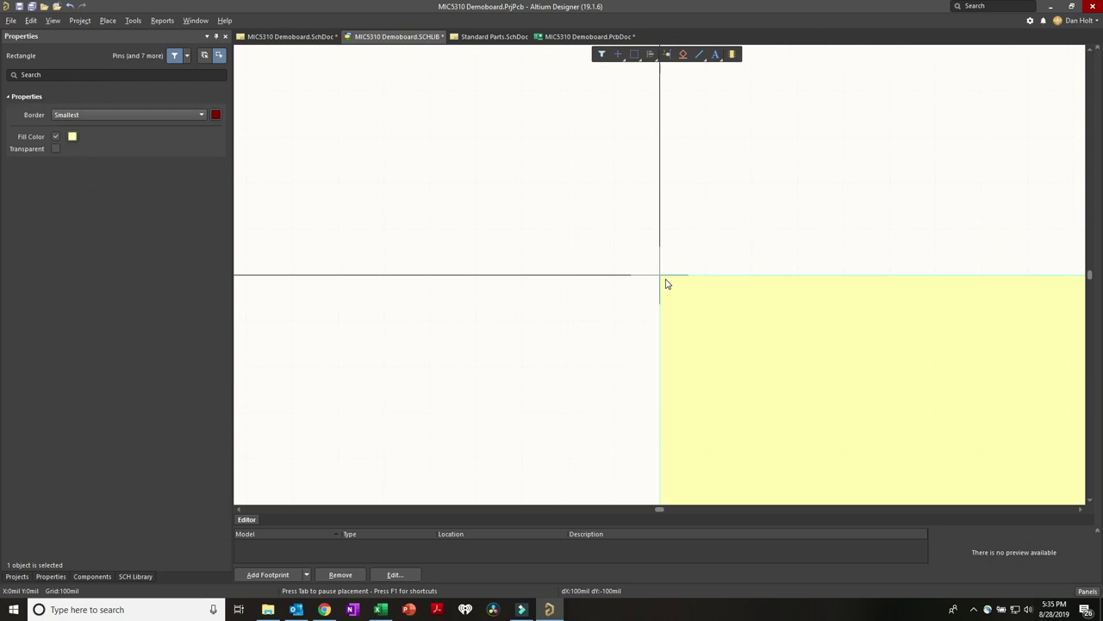
pyautogui.click(662, 279)
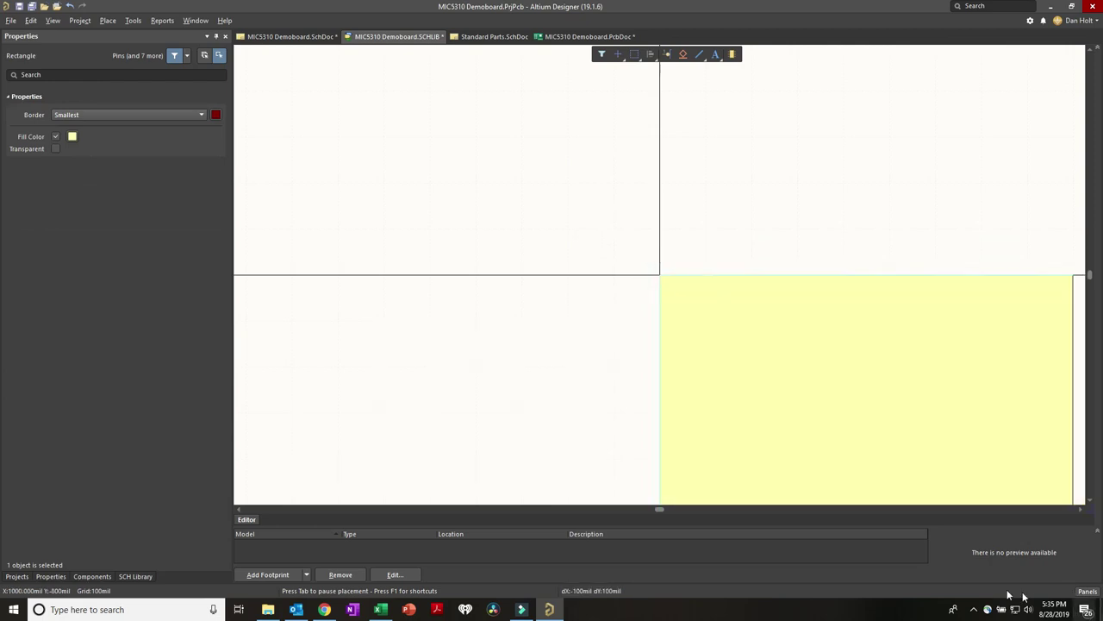
pyautogui.click(852, 437)
pyautogui.keyDown('ctrl'); pyautogui.scroll(-2, 666, 345); pyautogui.keyUp('ctrl')
pyautogui.press('Escape')
pyautogui.moveTo(845, 364); pyautogui.dragTo(699, 276, button='right')
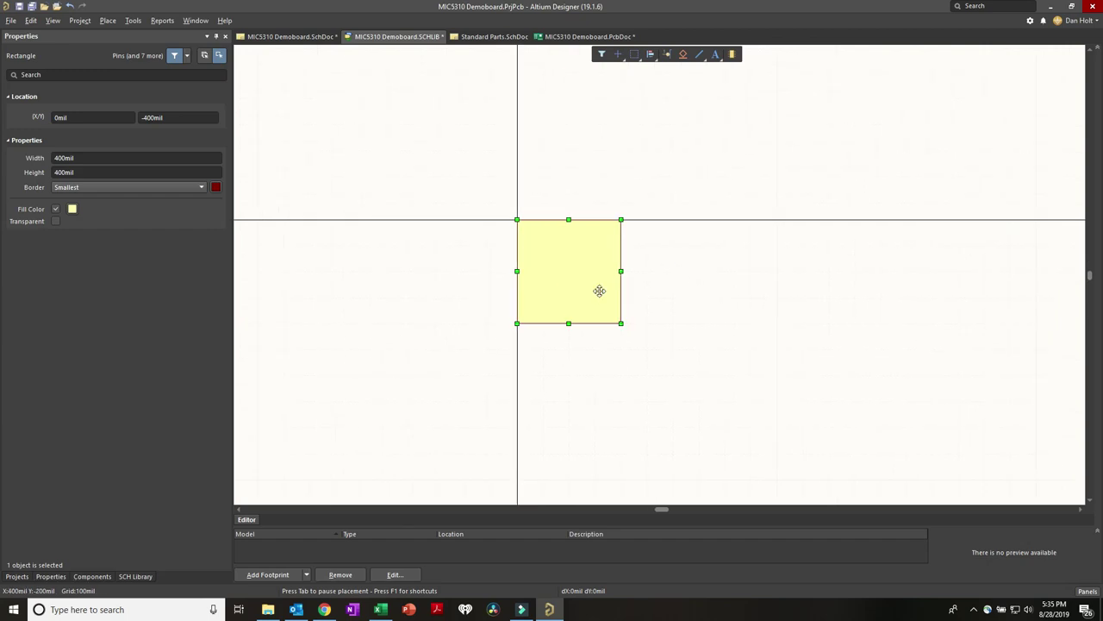
# Step: Try placing a pin at the rectangle's left edge, consulting the MIC5310 datasheet pinout in the browser, and delete the pin
pyautogui.press('p')
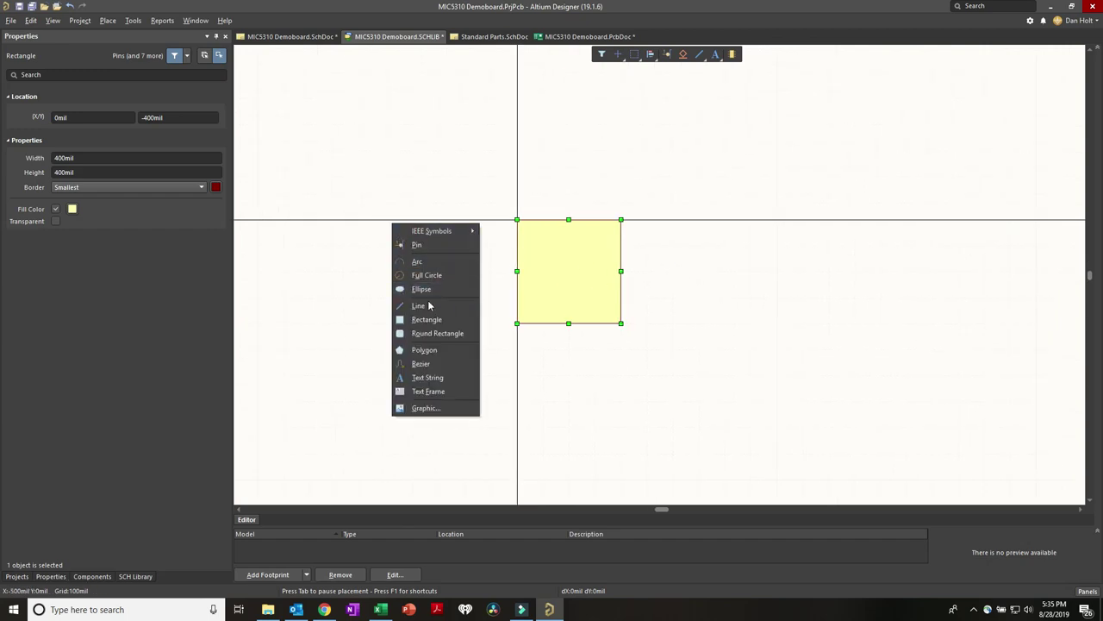
pyautogui.press('p')
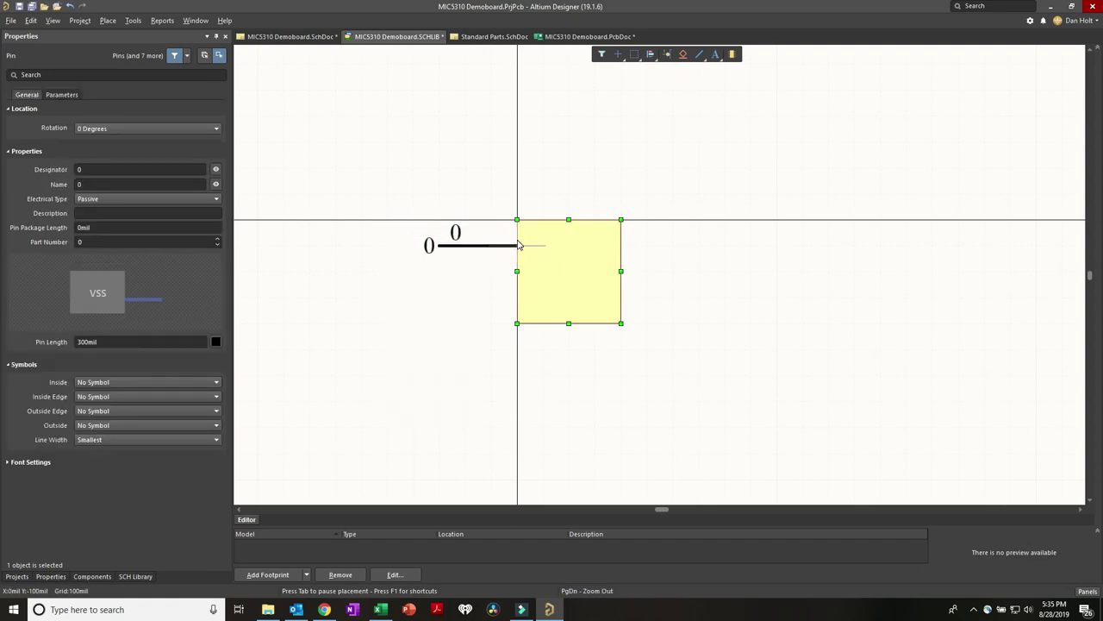
pyautogui.press('End')
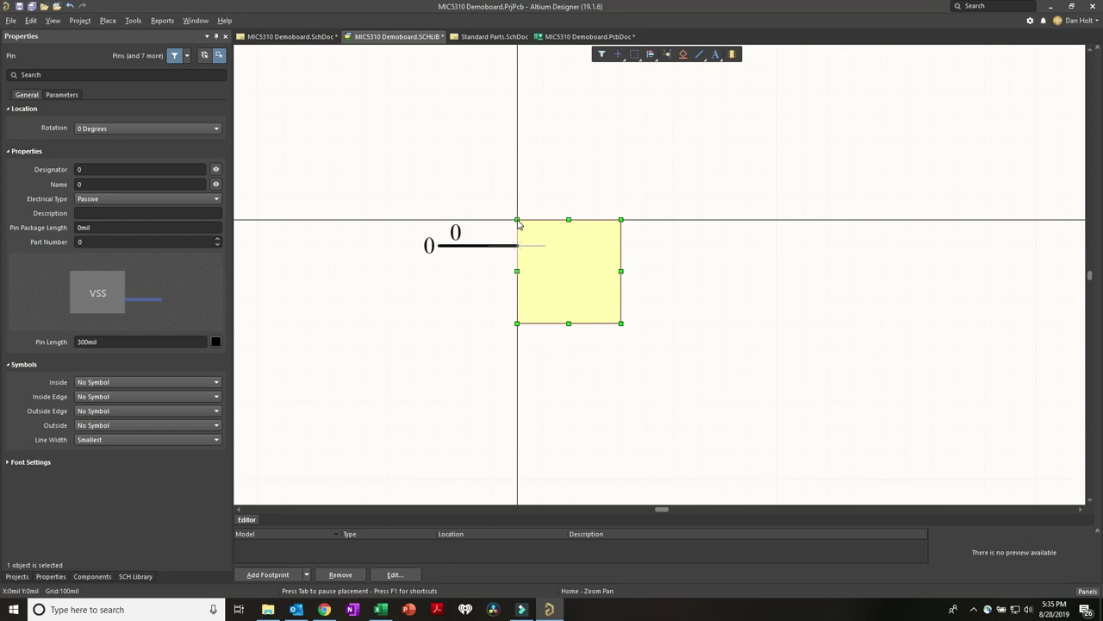
pyautogui.hotkey('alt', 'Tab')
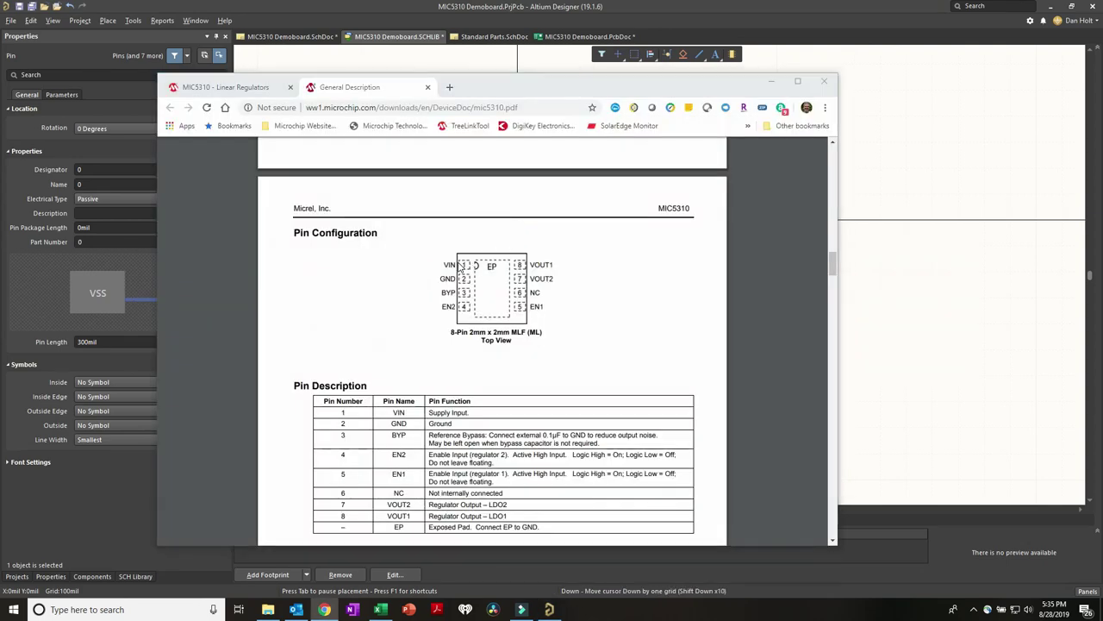
pyautogui.hotkey('alt', 'Tab')
pyautogui.press('Tab')
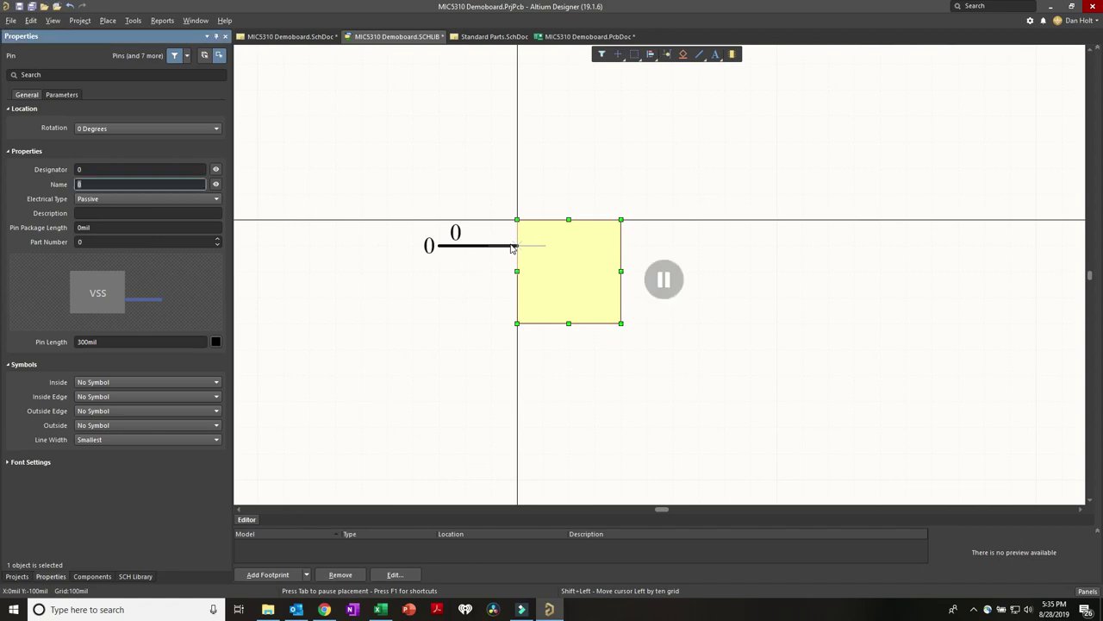
pyautogui.press('Return')
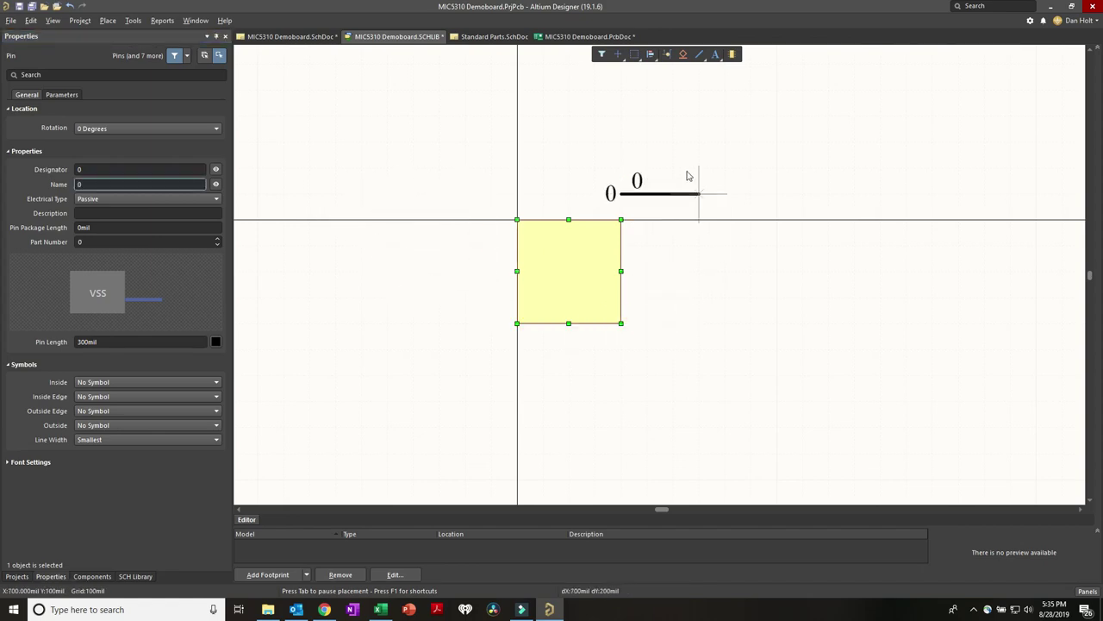
pyautogui.click(511, 247)
pyautogui.press('Escape')
pyautogui.click(496, 250)
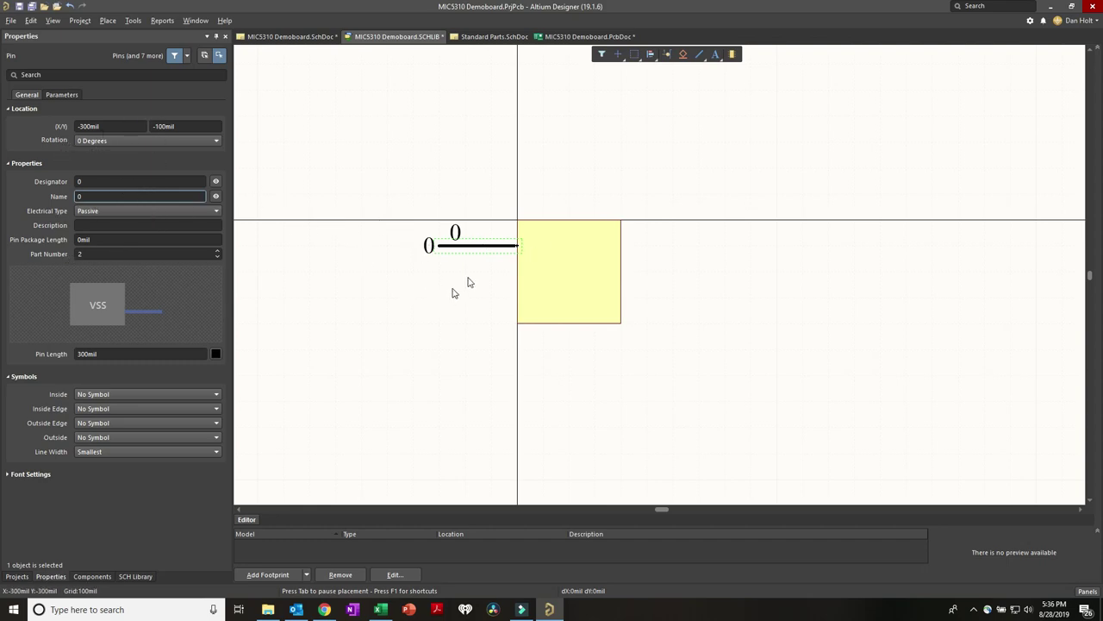
pyautogui.press('Delete')
# Step: Begin placing pin 1 and name it VIN, following the pin configuration in the MIC5310 datasheet
pyautogui.press('p')
pyautogui.press('p')
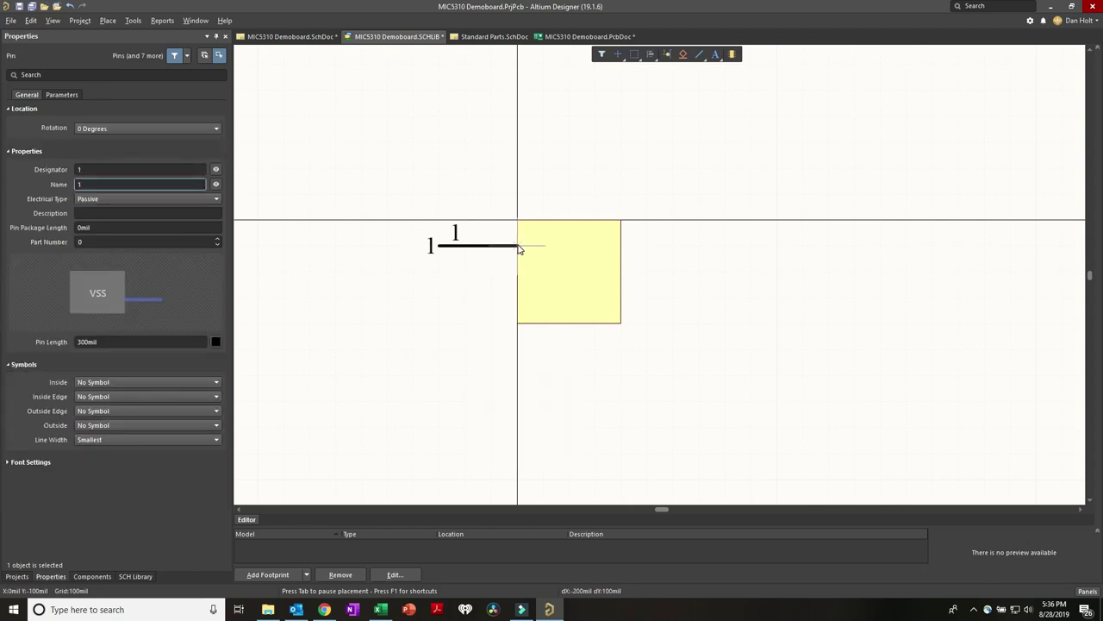
pyautogui.press('Tab')
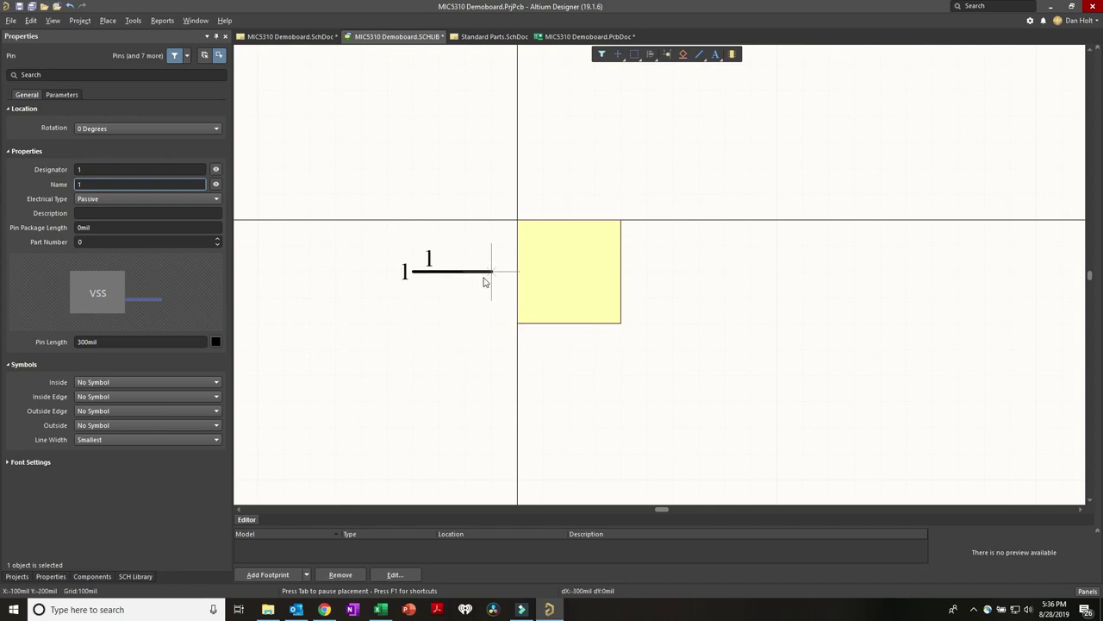
pyautogui.press('Tab')
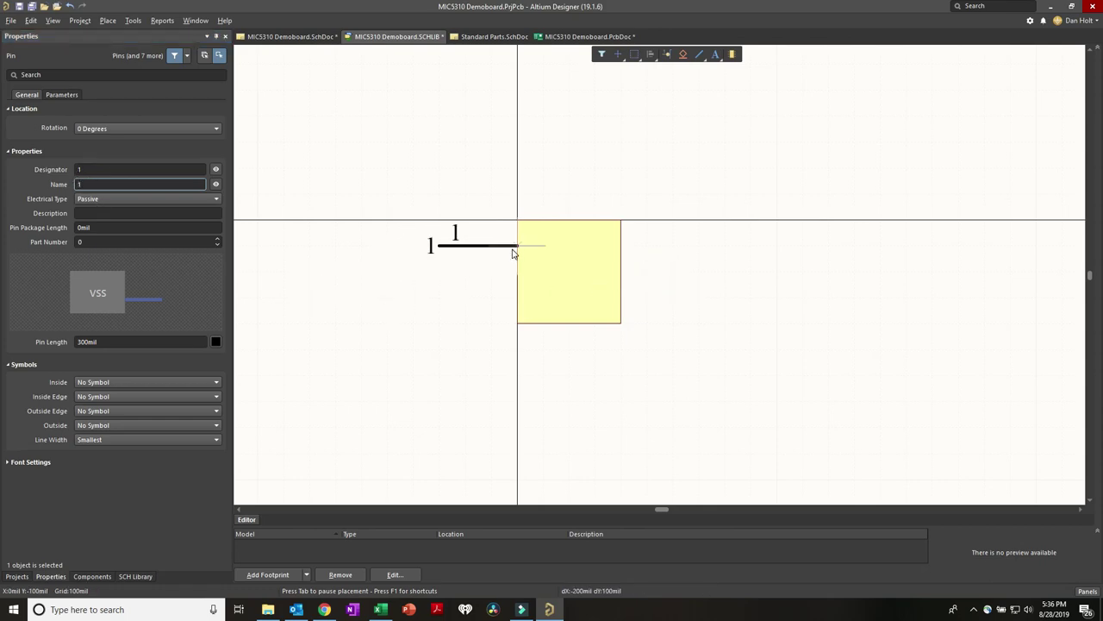
pyautogui.press('Tab')
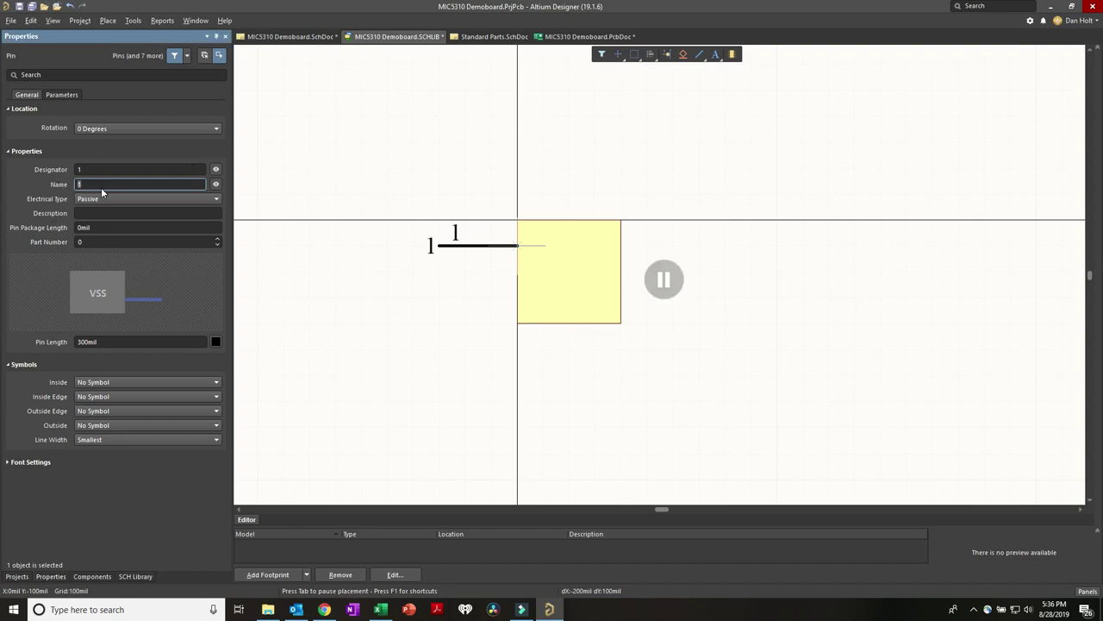
pyautogui.hotkey('alt', 'Tab')
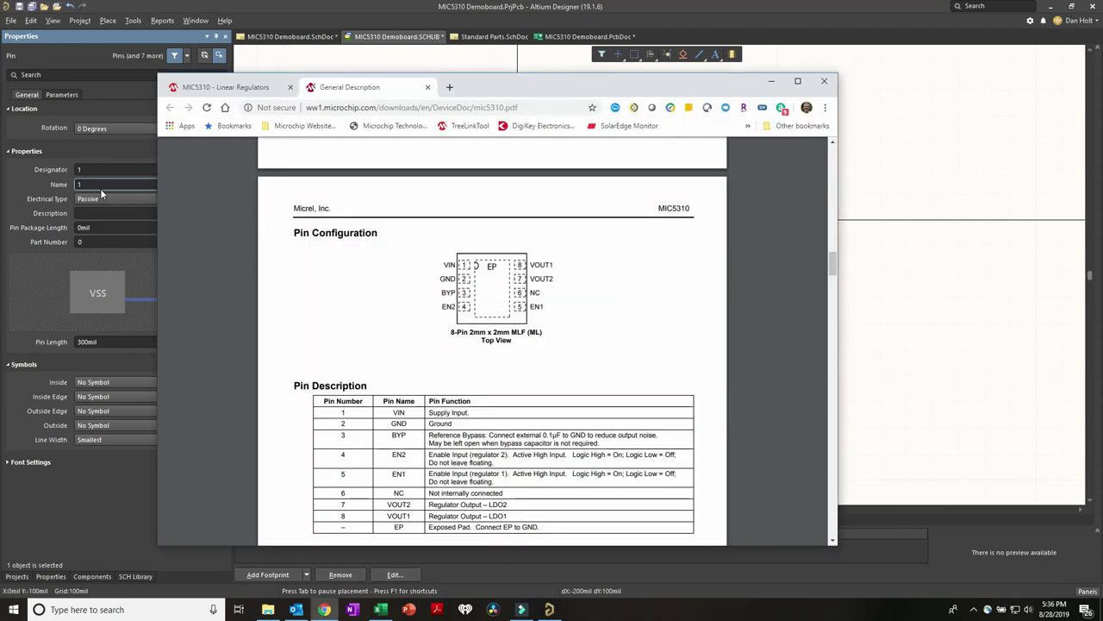
pyautogui.hotkey('alt', 'Tab')
pyautogui.write('VIN')
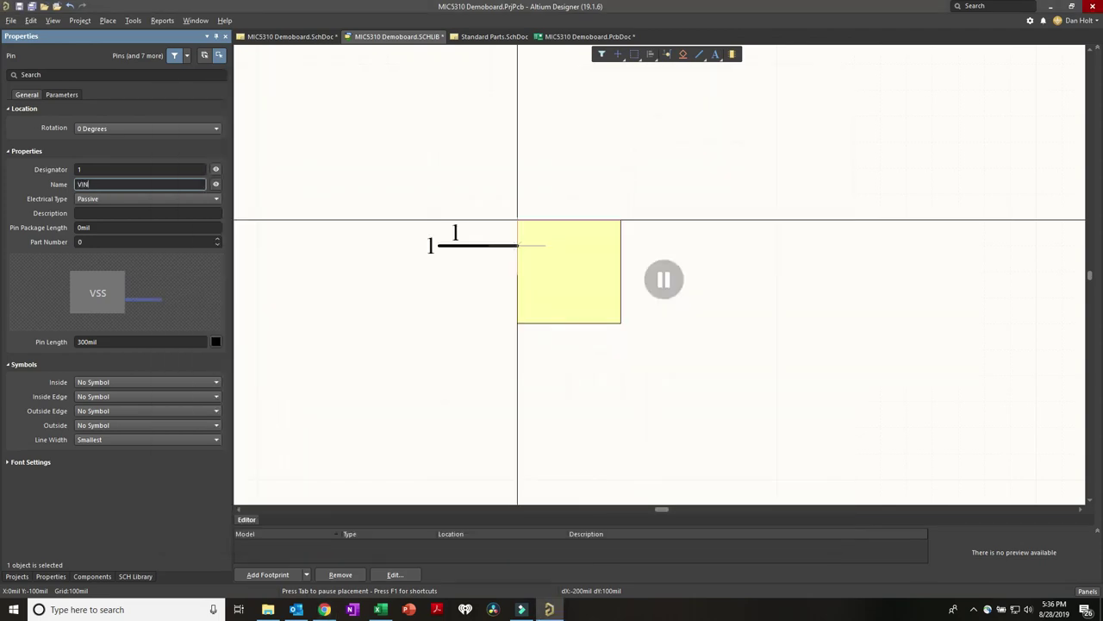
pyautogui.press('Return')
# Step: Set the VIN pin's electrical type to Power and resume its placement
pyautogui.click(106, 199)
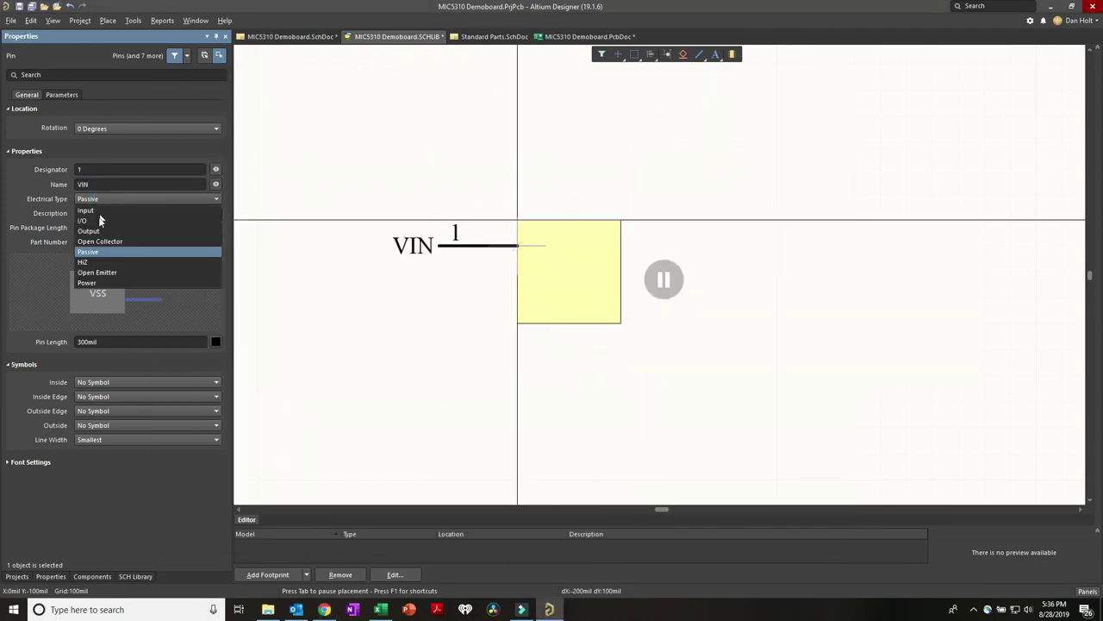
pyautogui.click(88, 283)
pyautogui.press('Tab')
pyautogui.press('Tab')
pyautogui.press('Tab')
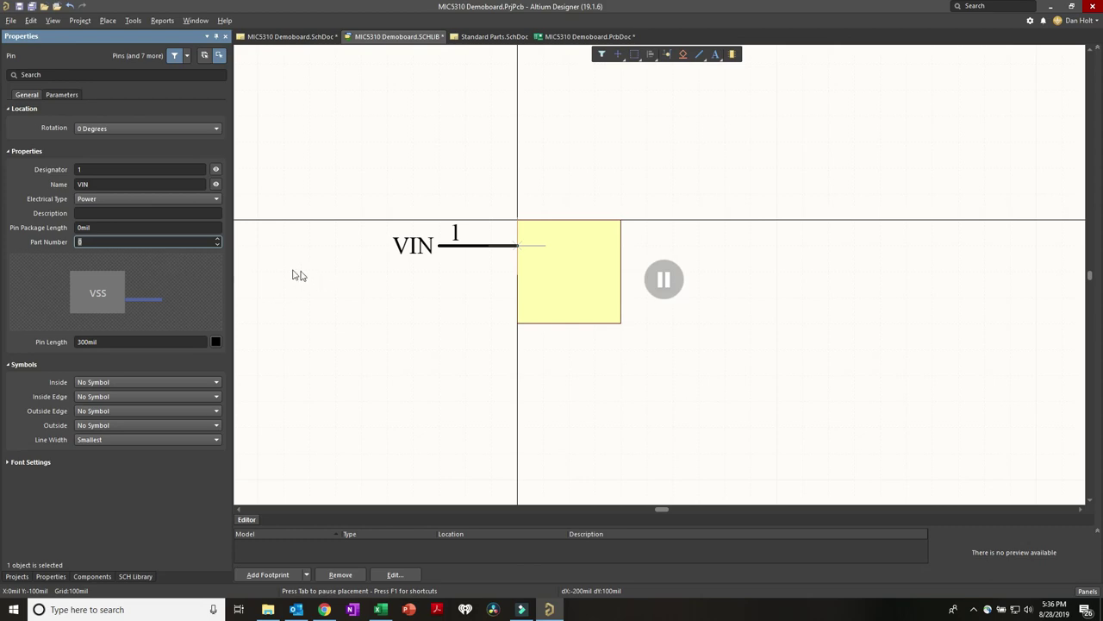
pyautogui.press('Tab')
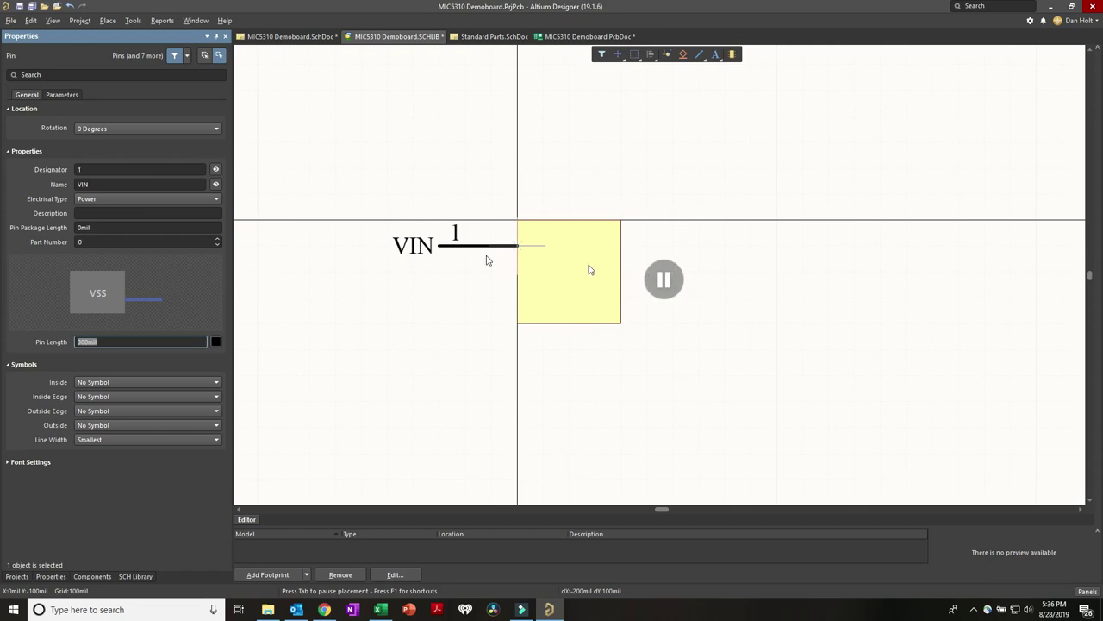
pyautogui.click(664, 278)
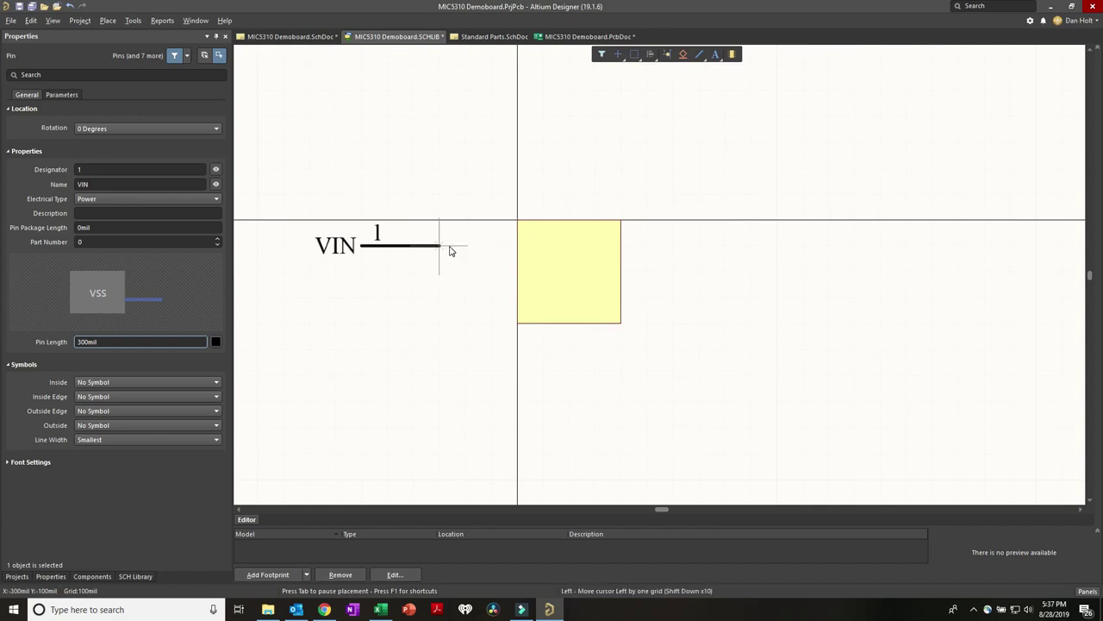
# Step: Flip the VIN pin horizontally so its name lies inside the rectangle, and align it with the left edge 100 mil below the corner
pyautogui.press('space')
pyautogui.press('space')
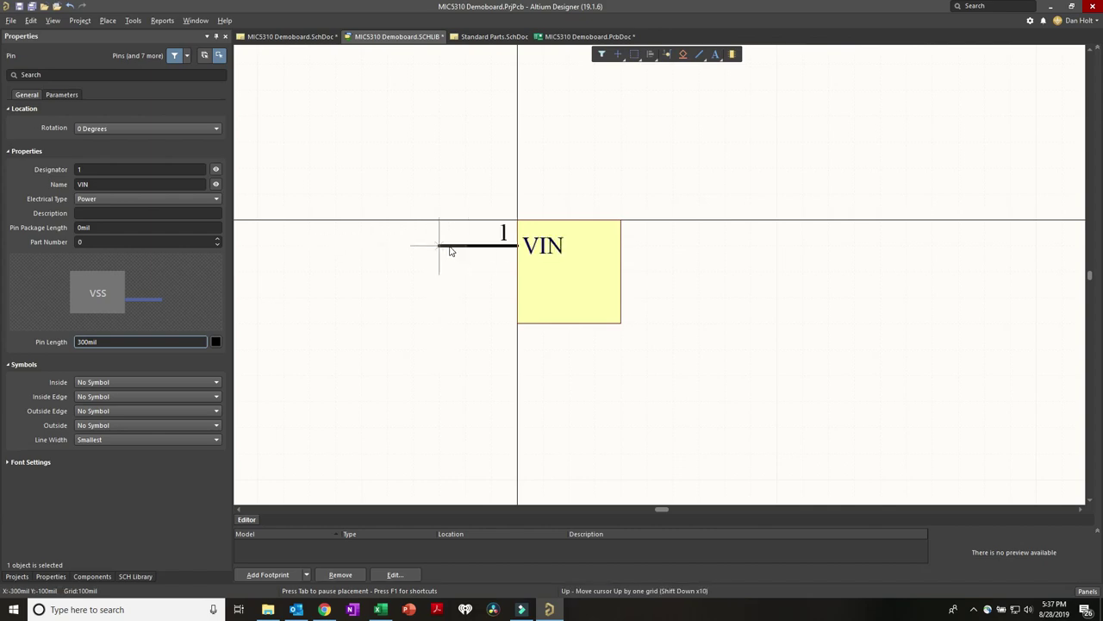
pyautogui.press('space')
pyautogui.press('space')
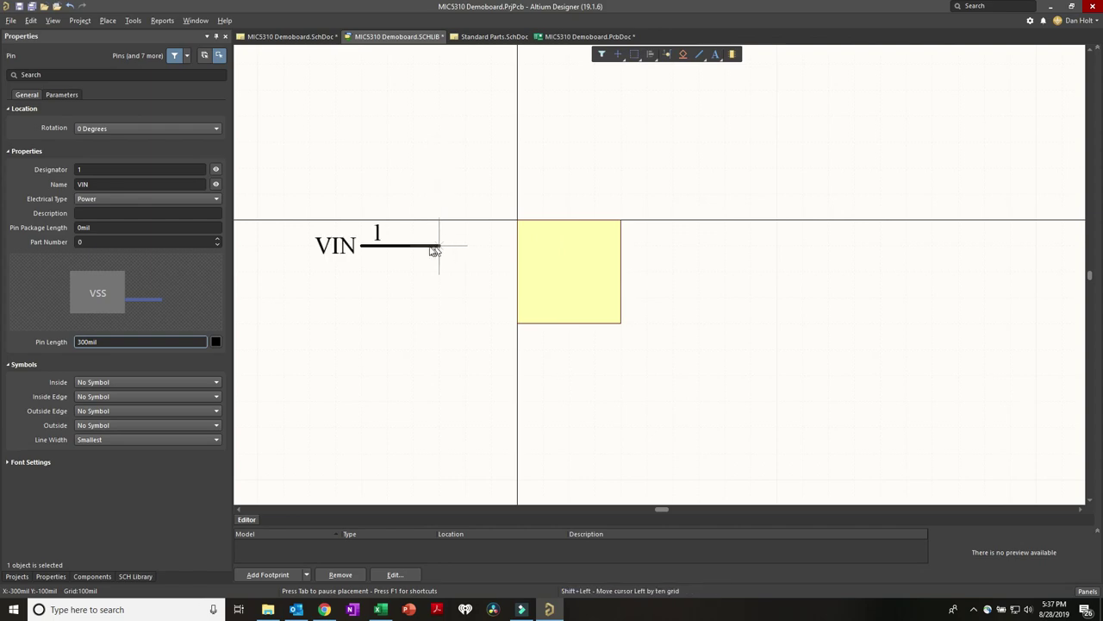
pyautogui.press('x')
pyautogui.press('x')
pyautogui.press('x')
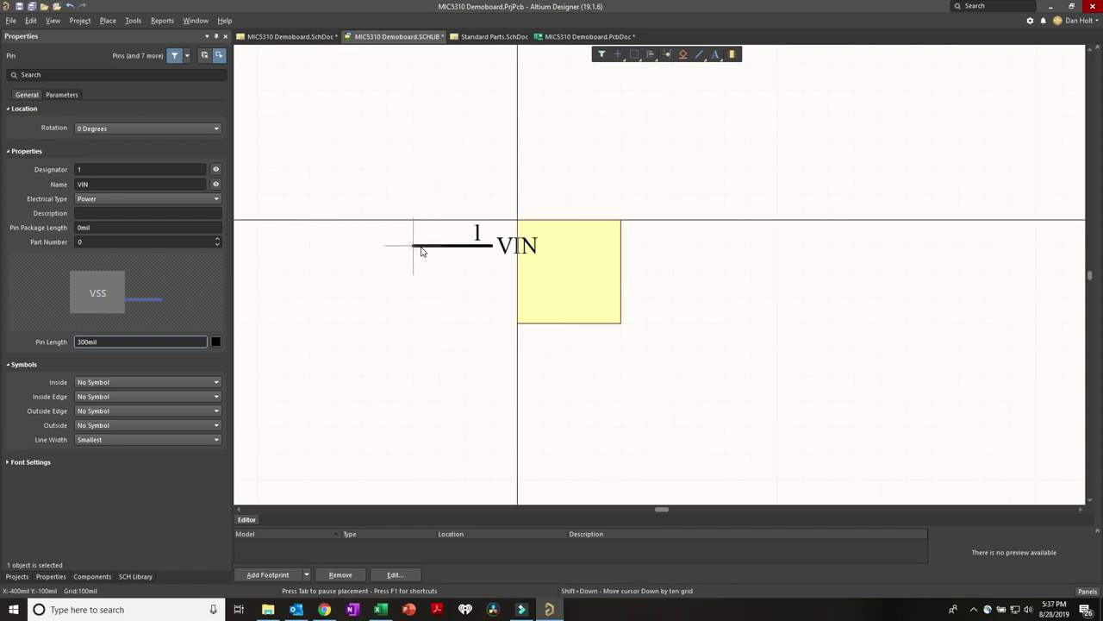
pyautogui.press('x')
pyautogui.press('x')
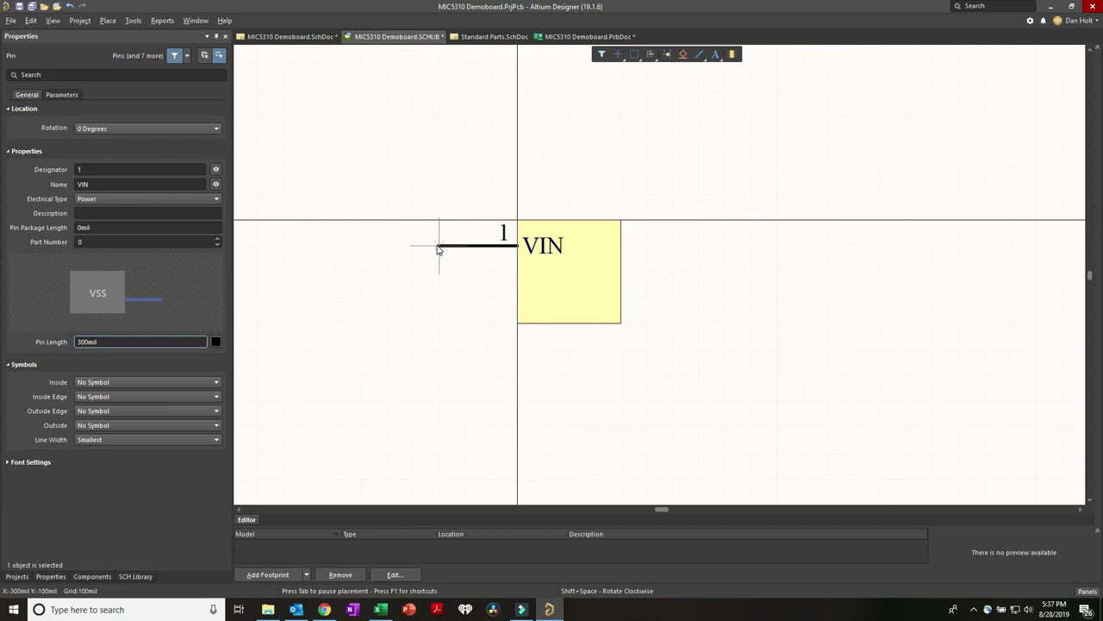
# Step: Set the VIN pin's length to 200 mil and place it against the rectangle's left edge, 100 mil below the corner
pyautogui.press('Tab')
pyautogui.doubleClick(123, 342)
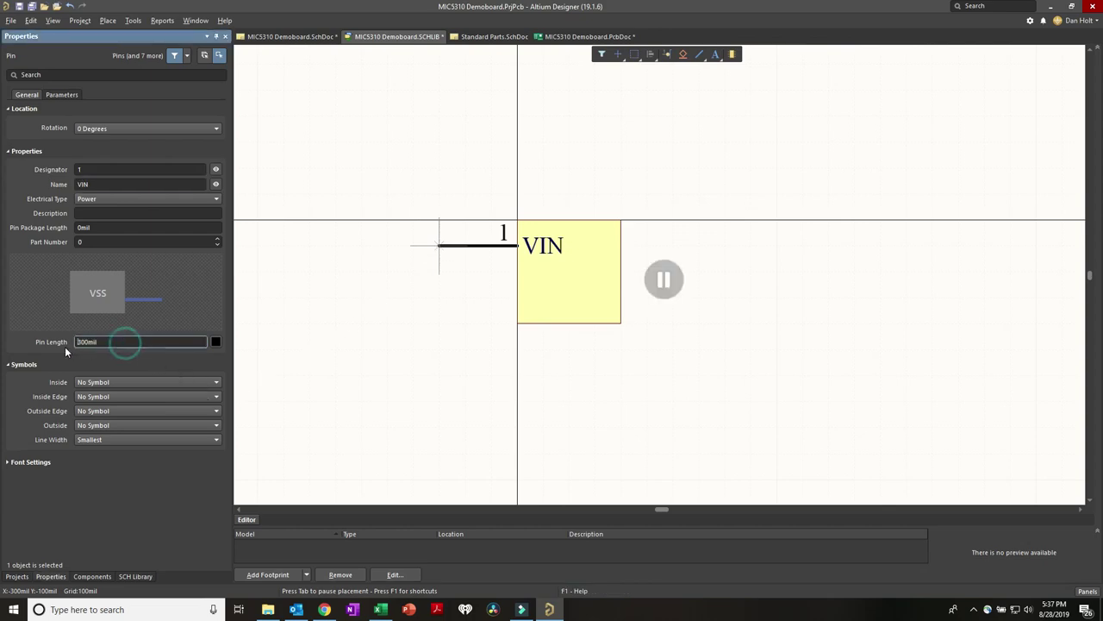
pyautogui.write('200')
pyautogui.press('Return')
pyautogui.click(664, 280)
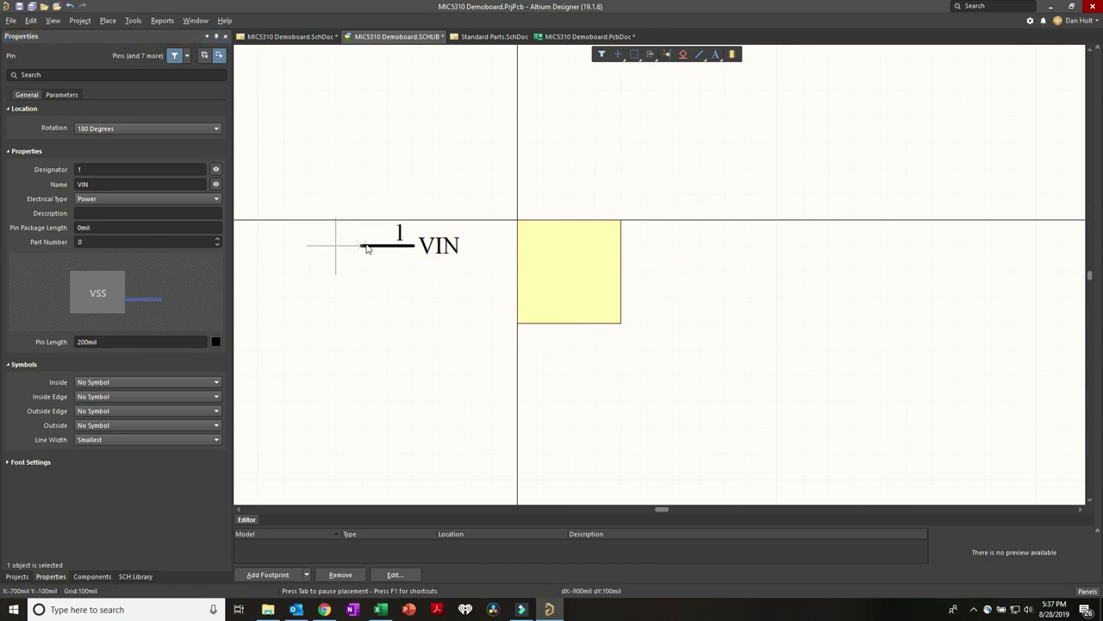
pyautogui.click(446, 242)
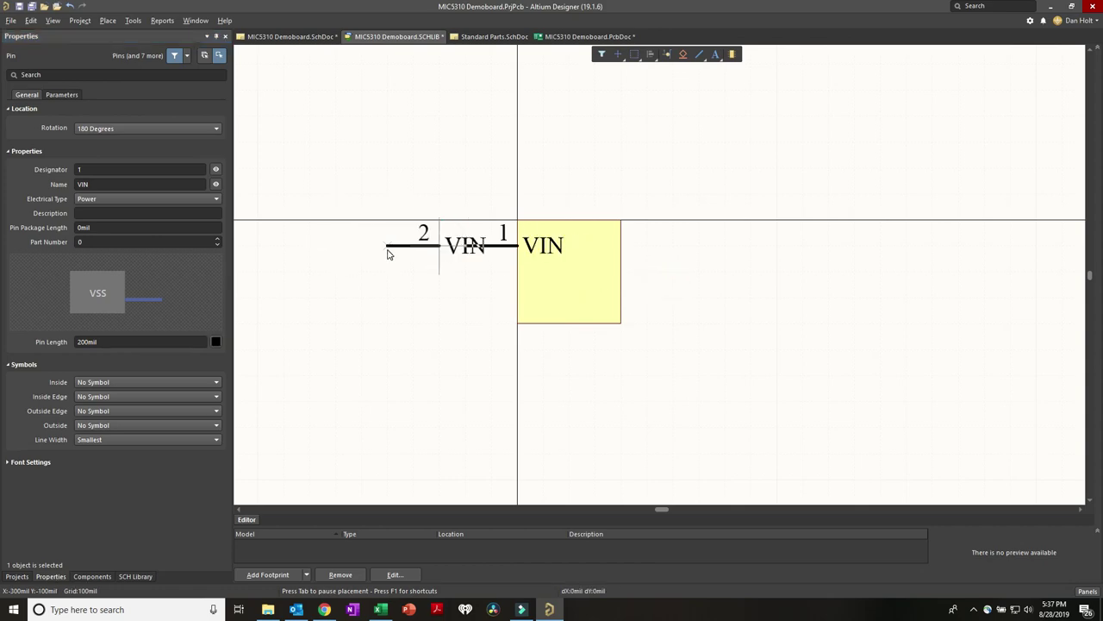
# Step: Name pin 2 GND, as in the MIC5310 datasheet pinout, and place it directly below VIN
pyautogui.hotkey('alt', 'Tab')
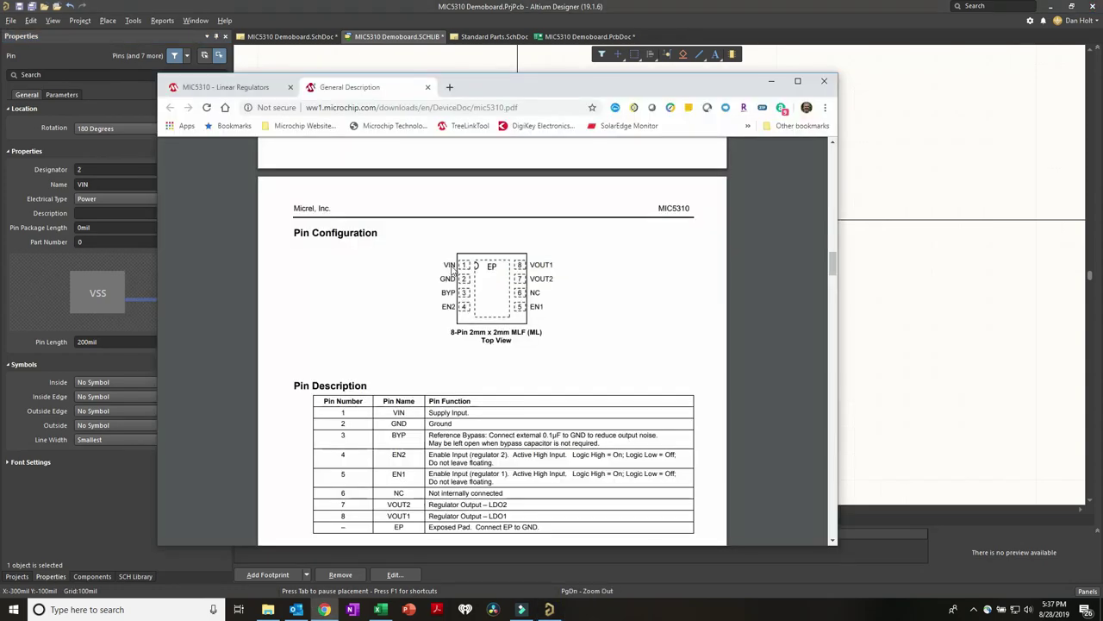
pyautogui.hotkey('alt', 'Tab')
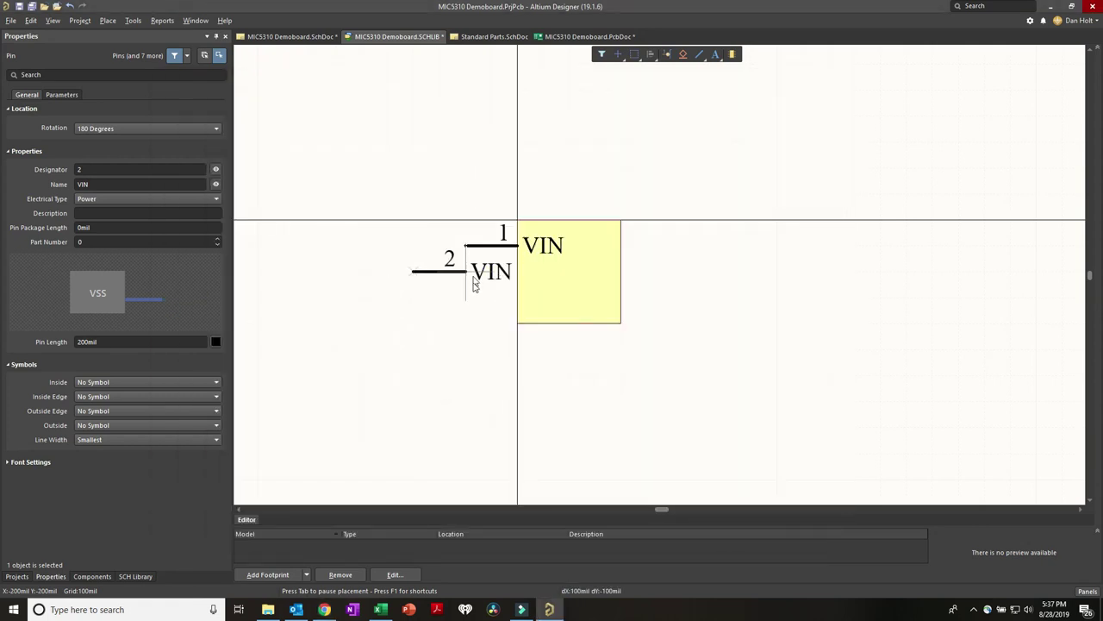
pyautogui.press('Tab')
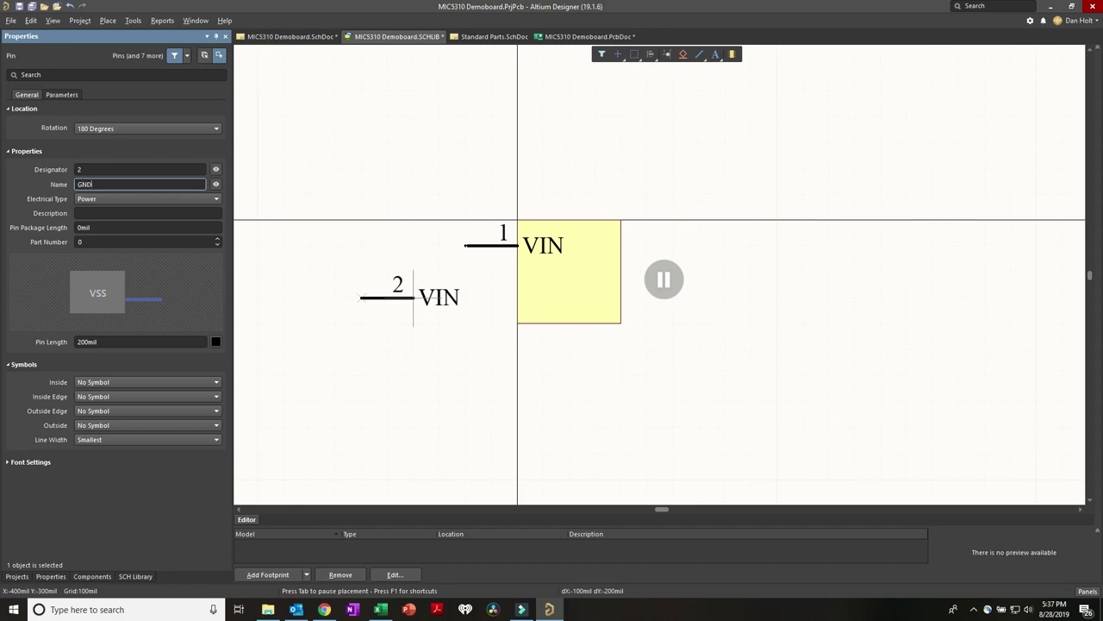
pyautogui.write('GND')
pyautogui.press('Return')
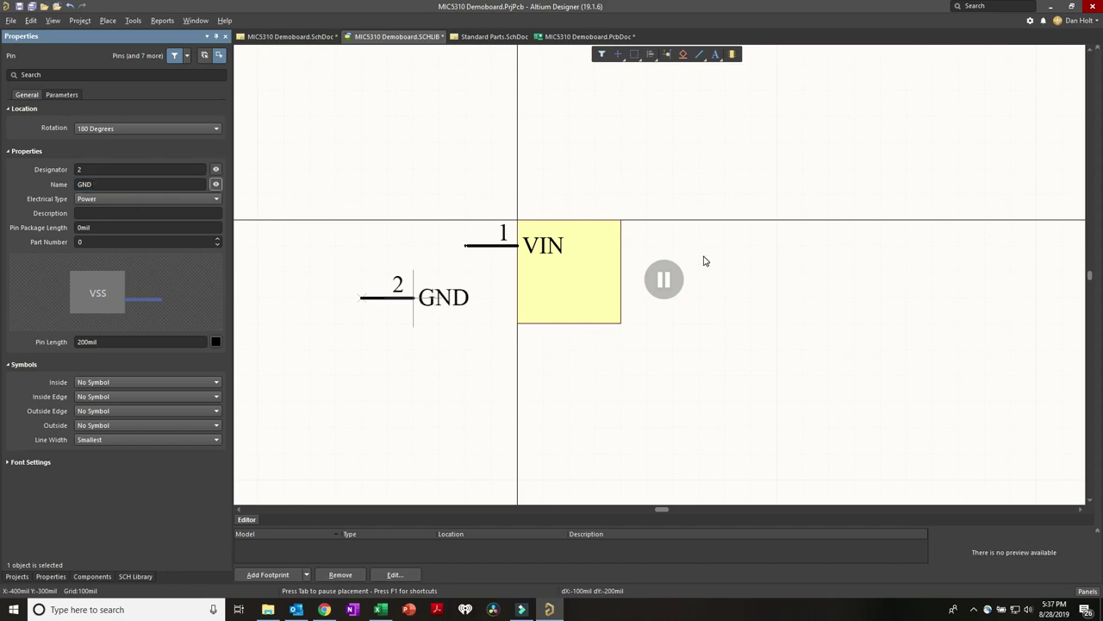
pyautogui.click(663, 280)
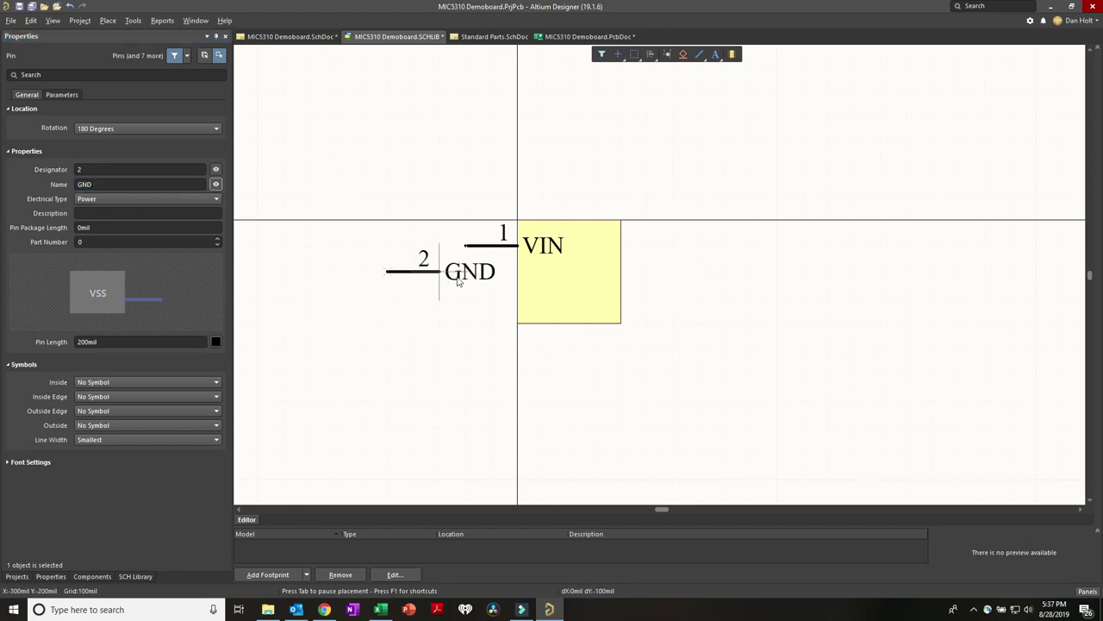
pyautogui.click(507, 280)
# Step: Name pin 3 BYP per the datasheet, set its electrical type to Output, and place it directly below GND
pyautogui.press('Tab')
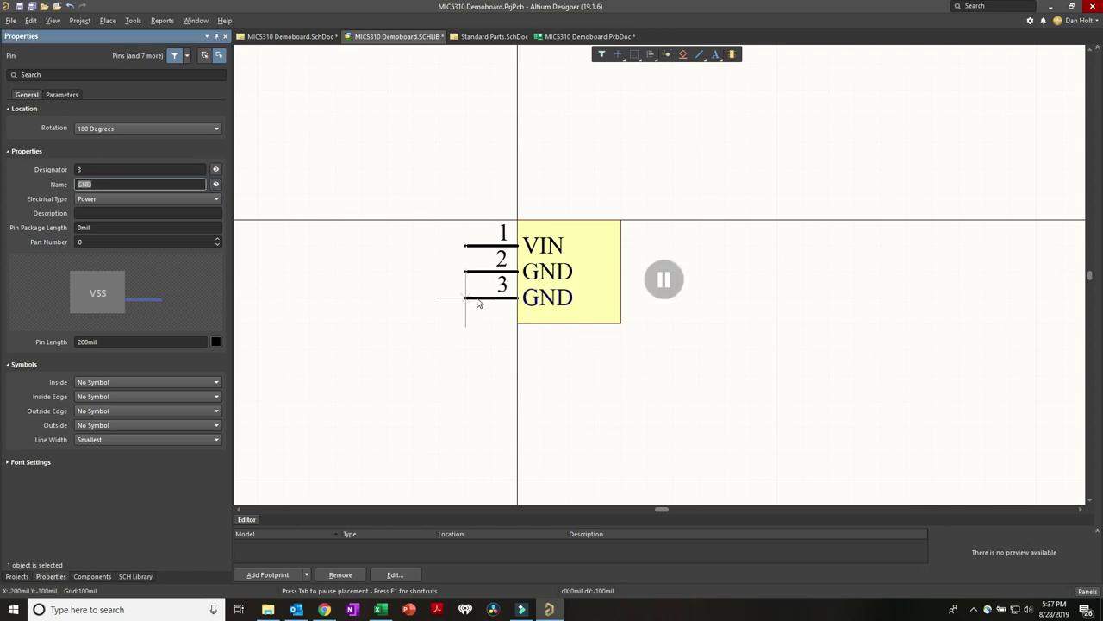
pyautogui.hotkey('alt', 'Tab')
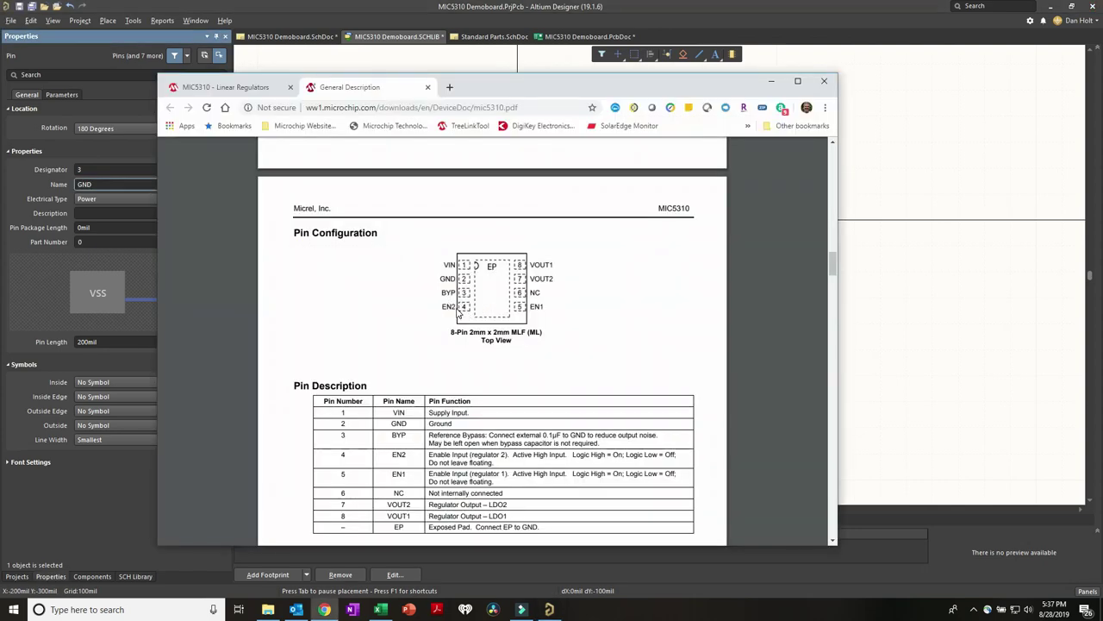
pyautogui.hotkey('alt', 'Tab')
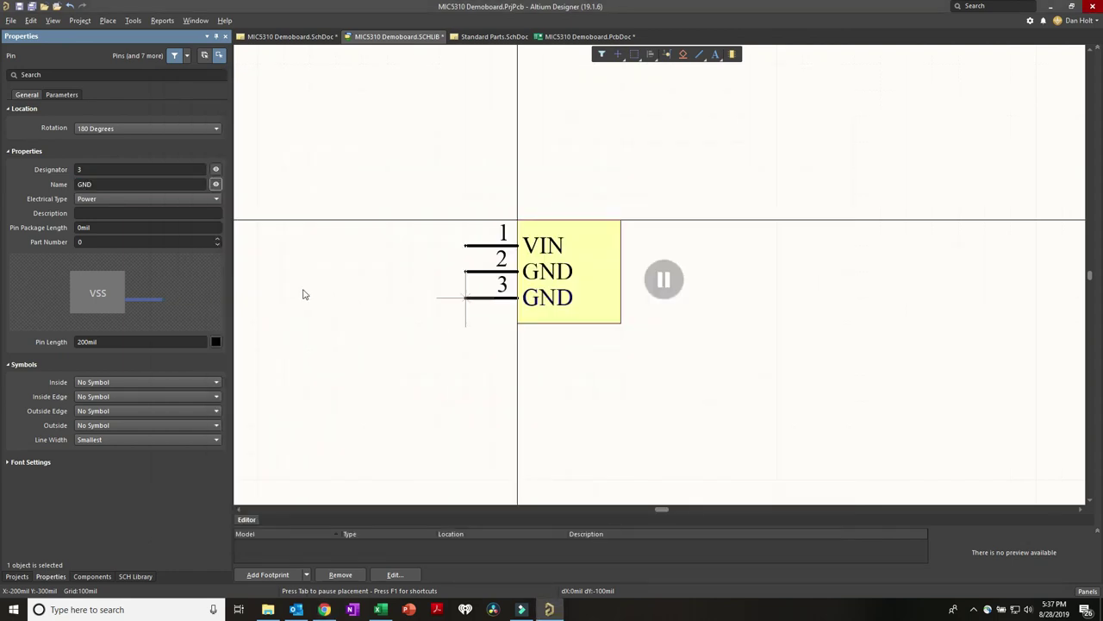
pyautogui.hotkey('alt', 'Tab')
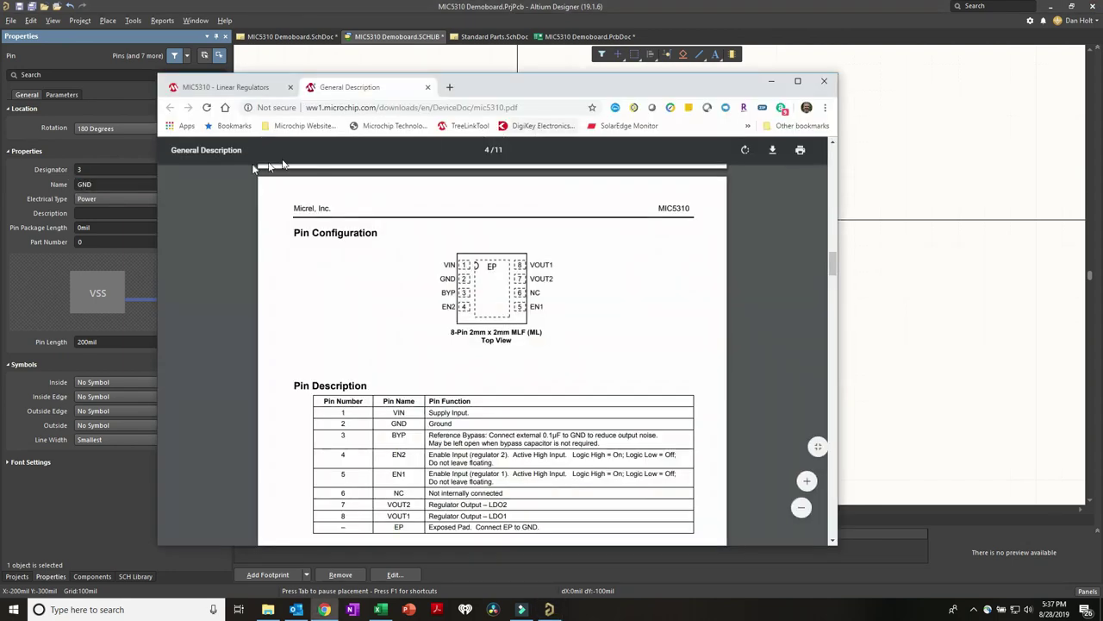
pyautogui.hotkey('alt', 'Tab')
pyautogui.click(152, 183)
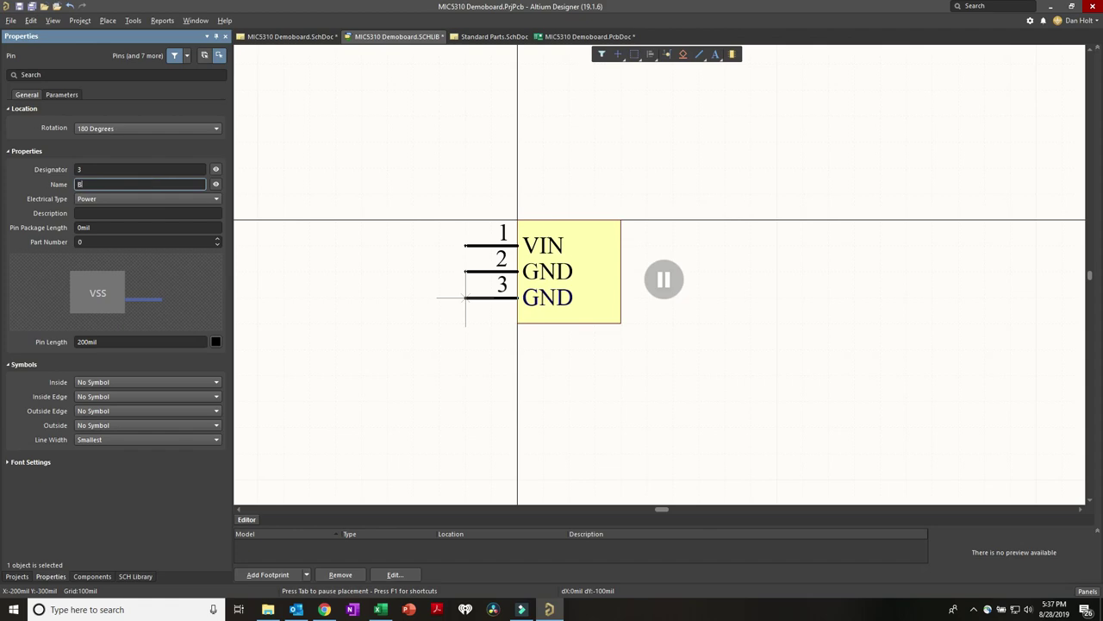
pyautogui.click(131, 199)
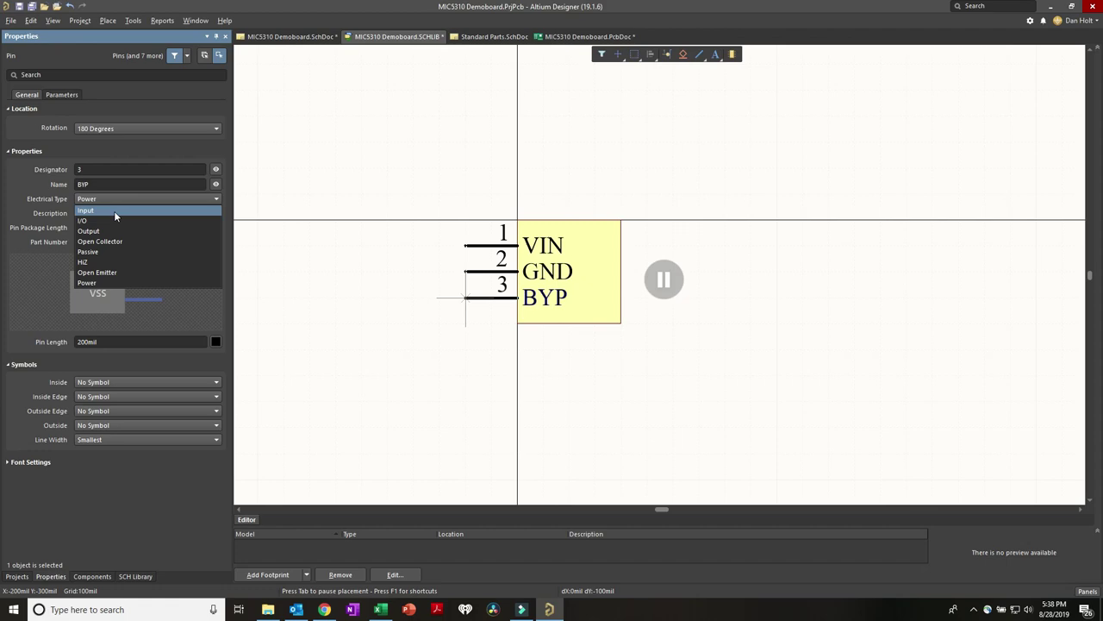
pyautogui.click(112, 231)
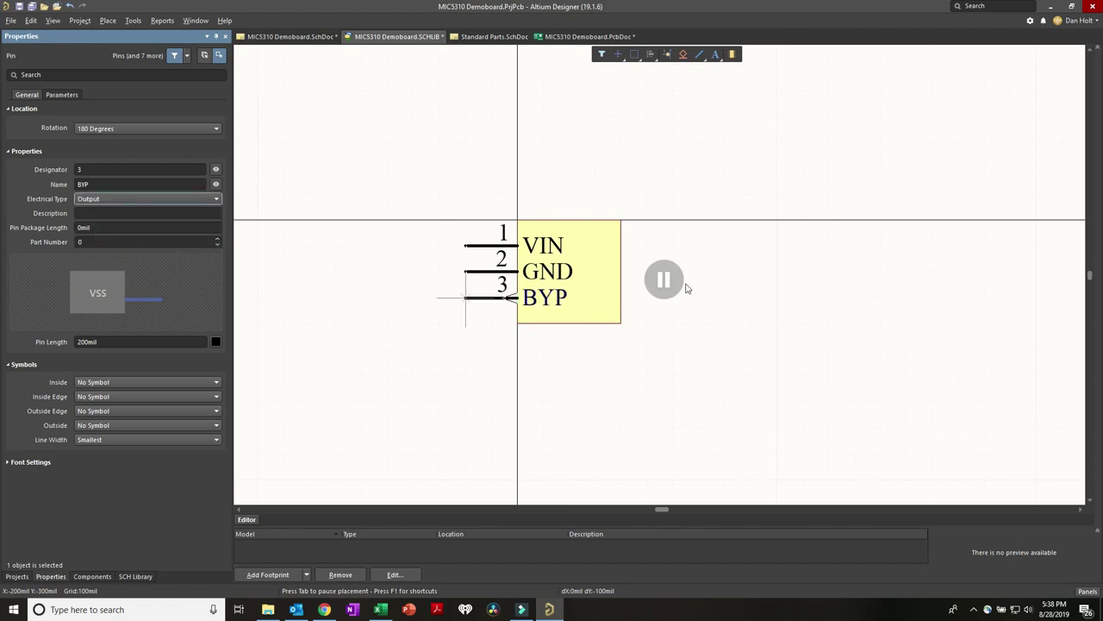
pyautogui.click(463, 307)
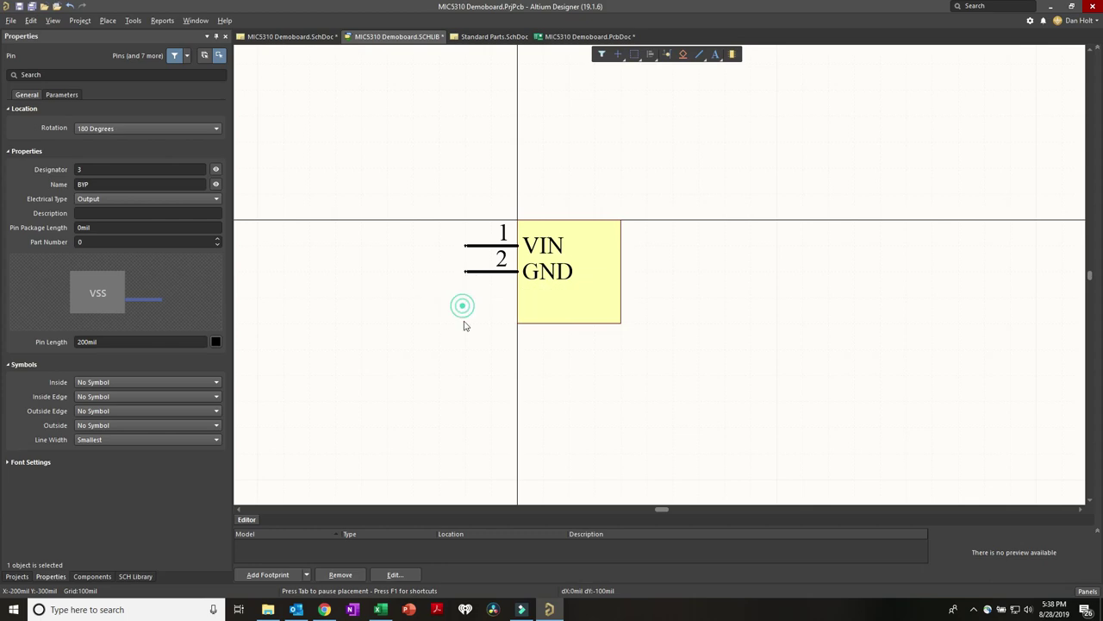
# Step: Name pin 4 EN2 per the datasheet, set its electrical type to Input, and place it directly below BYP
pyautogui.hotkey('alt', 'Tab')
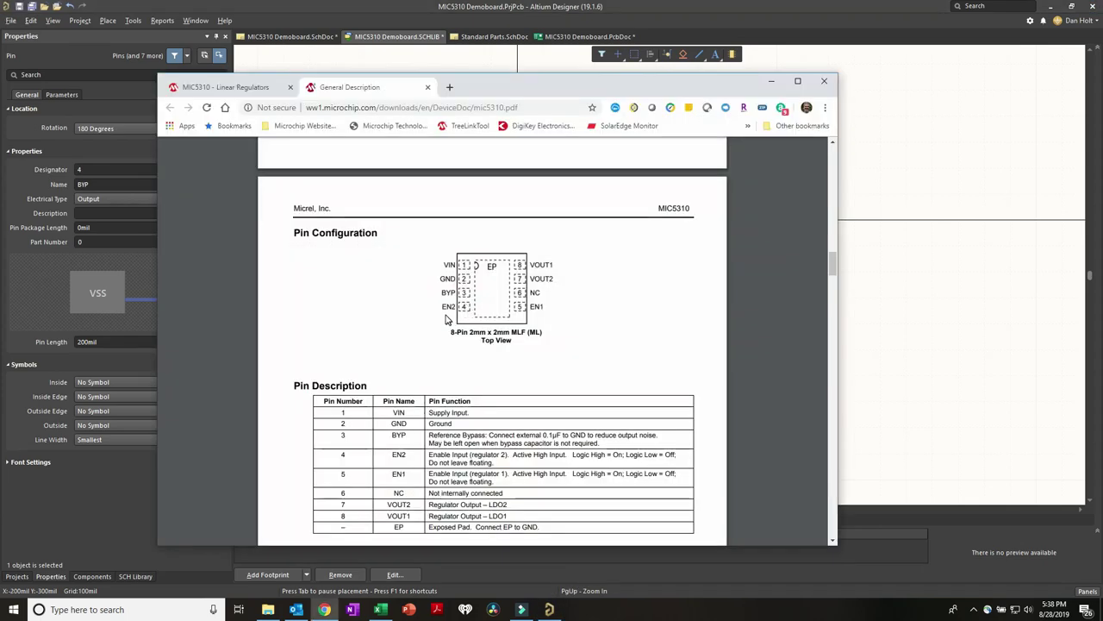
pyautogui.hotkey('alt', 'Tab')
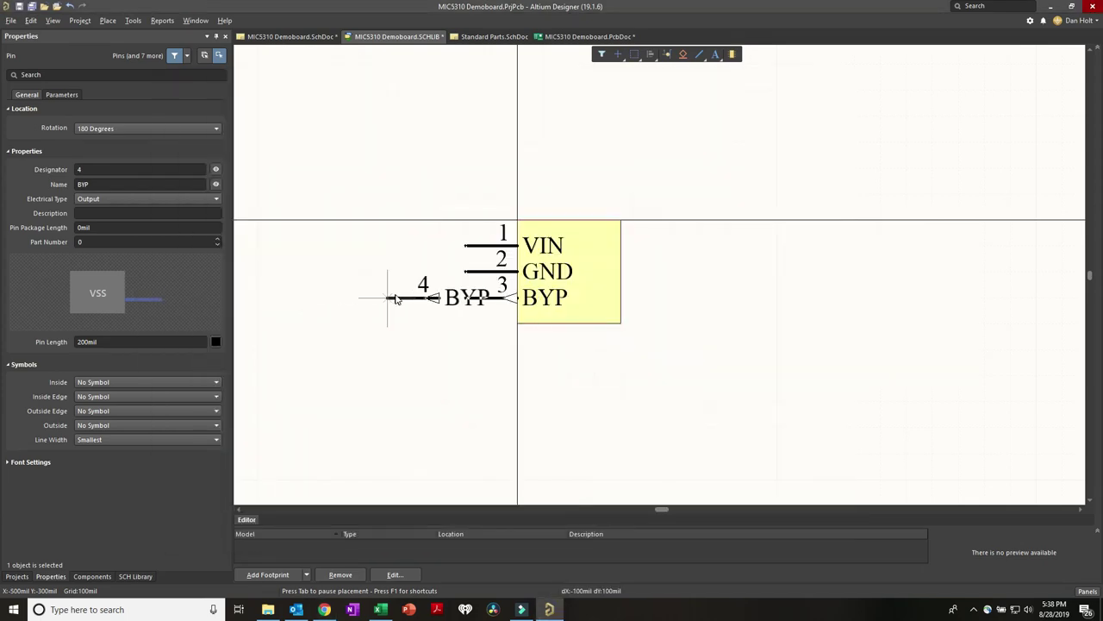
pyautogui.press('Tab')
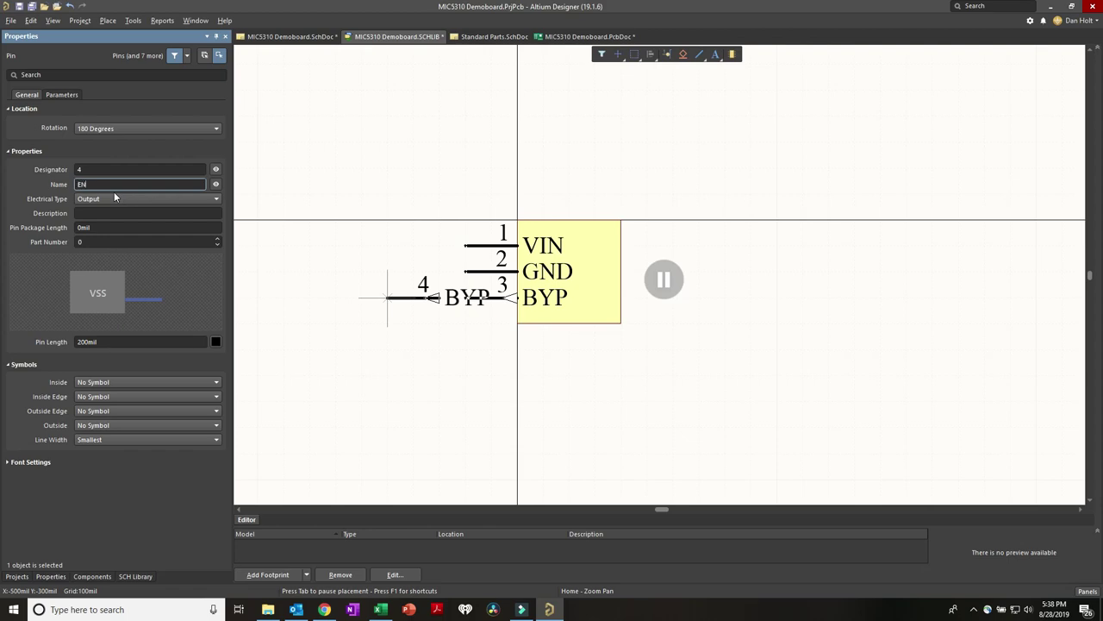
pyautogui.click(114, 198)
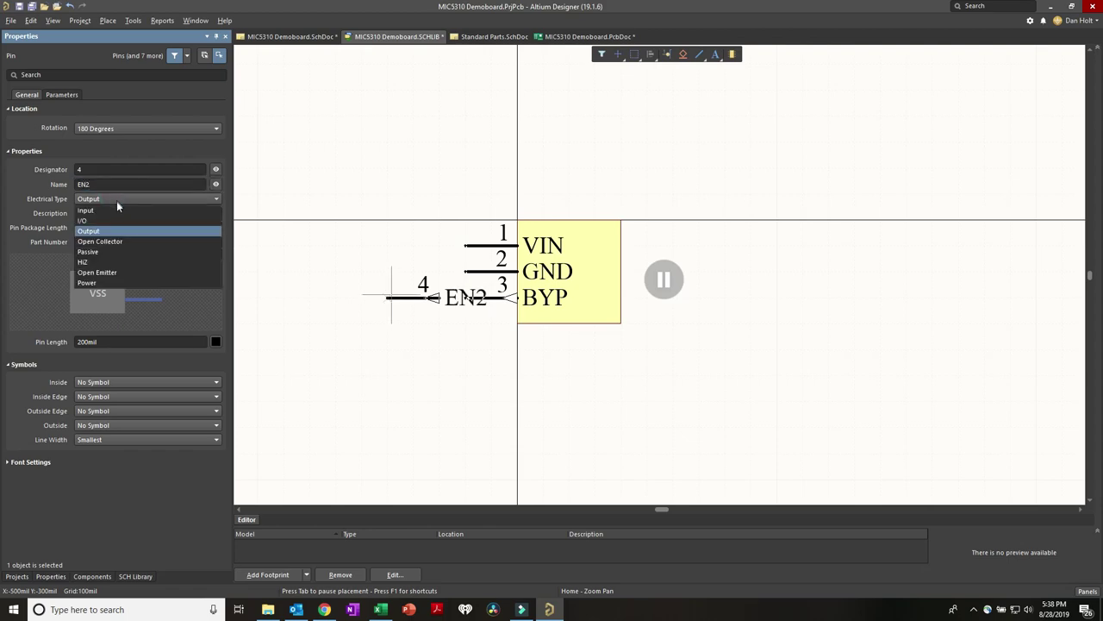
pyautogui.click(113, 210)
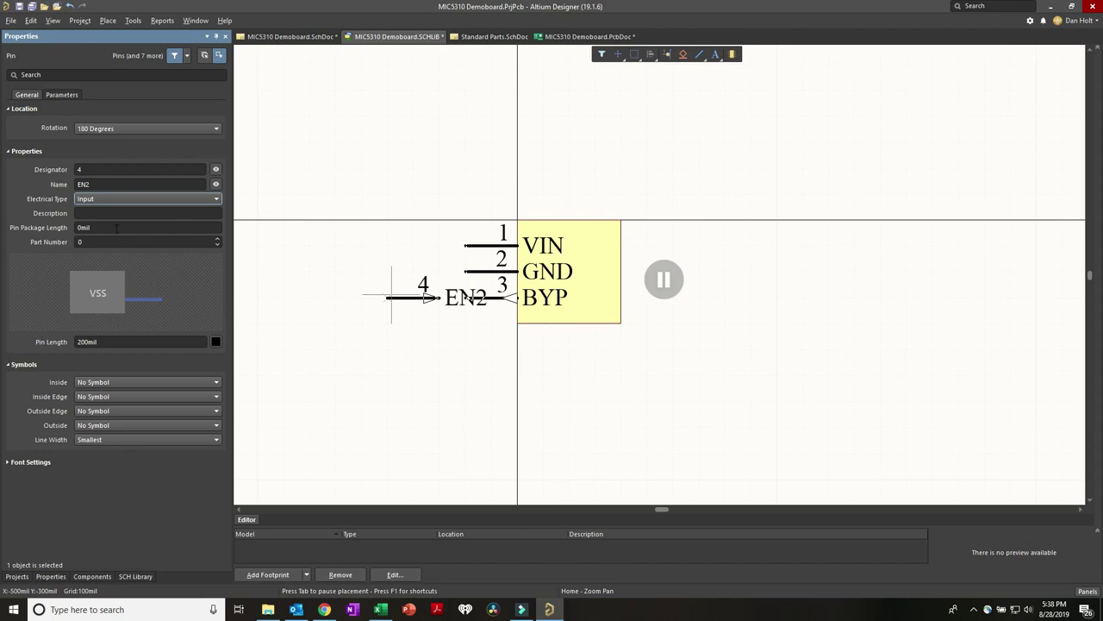
pyautogui.click(664, 279)
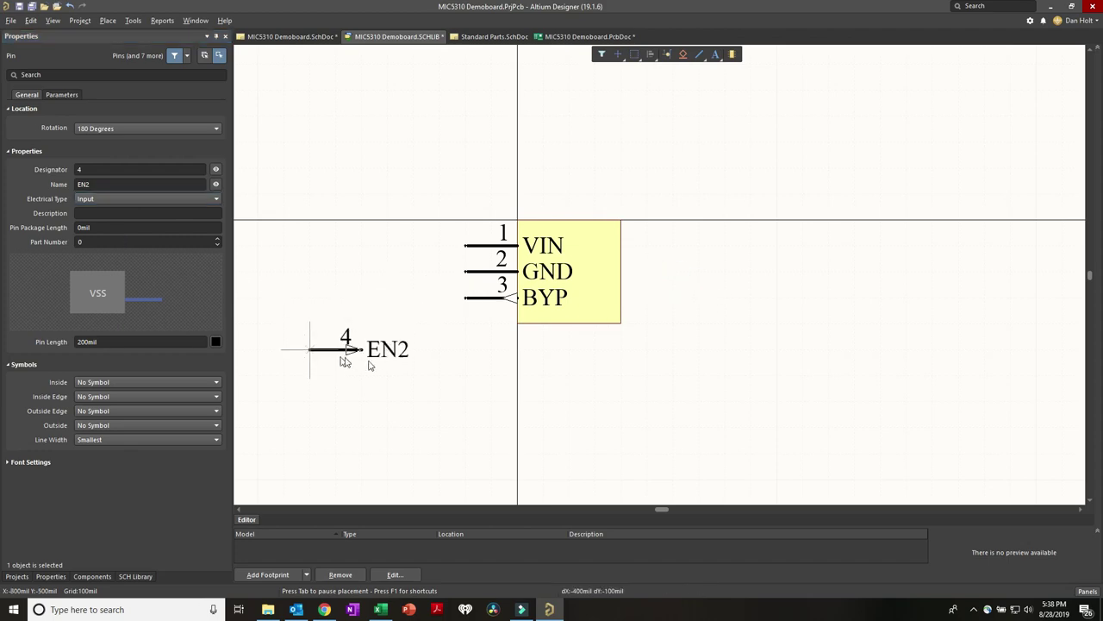
pyautogui.click(465, 329)
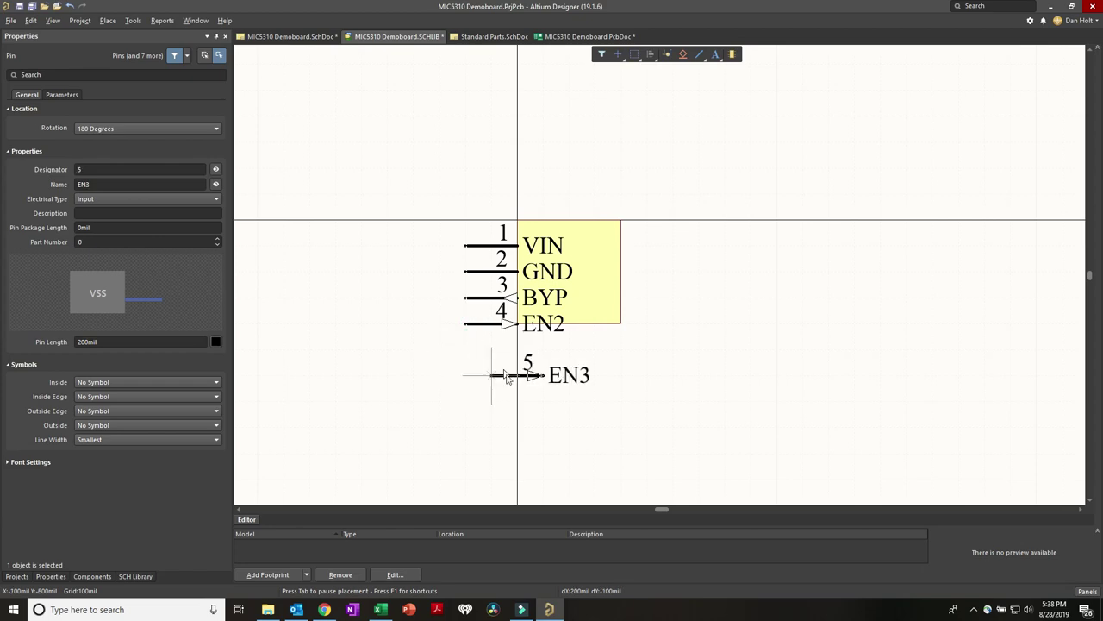
# Step: Rotate pin 5 so its name faces the rectangle, and place it level with EN2, 100 mil outside the right edge
pyautogui.hotkey('alt', 'Tab')
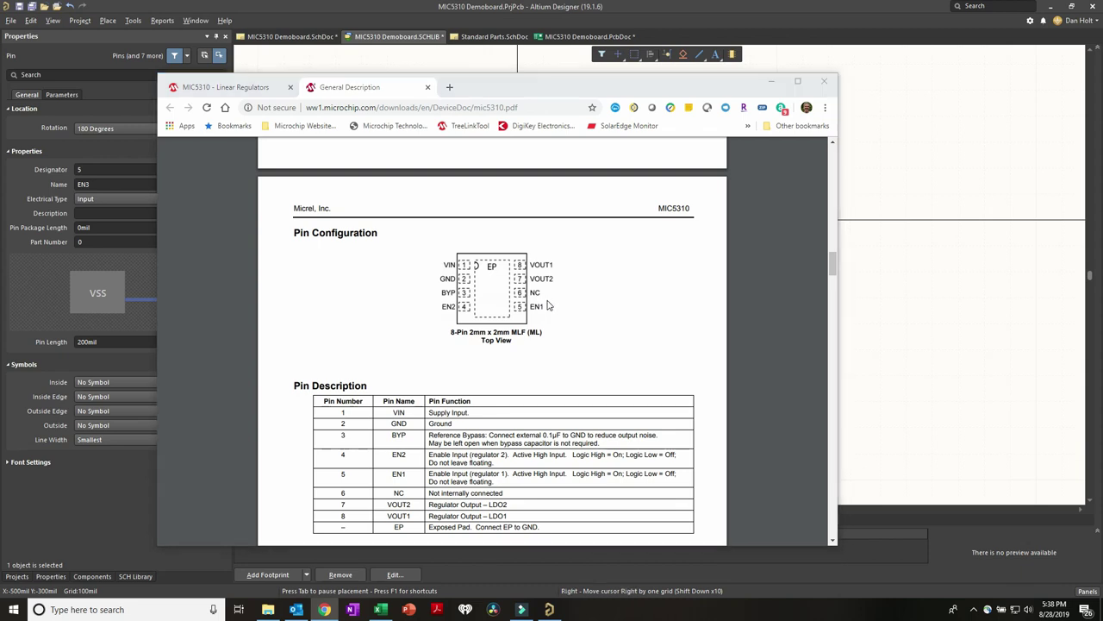
pyautogui.hotkey('alt', 'Tab')
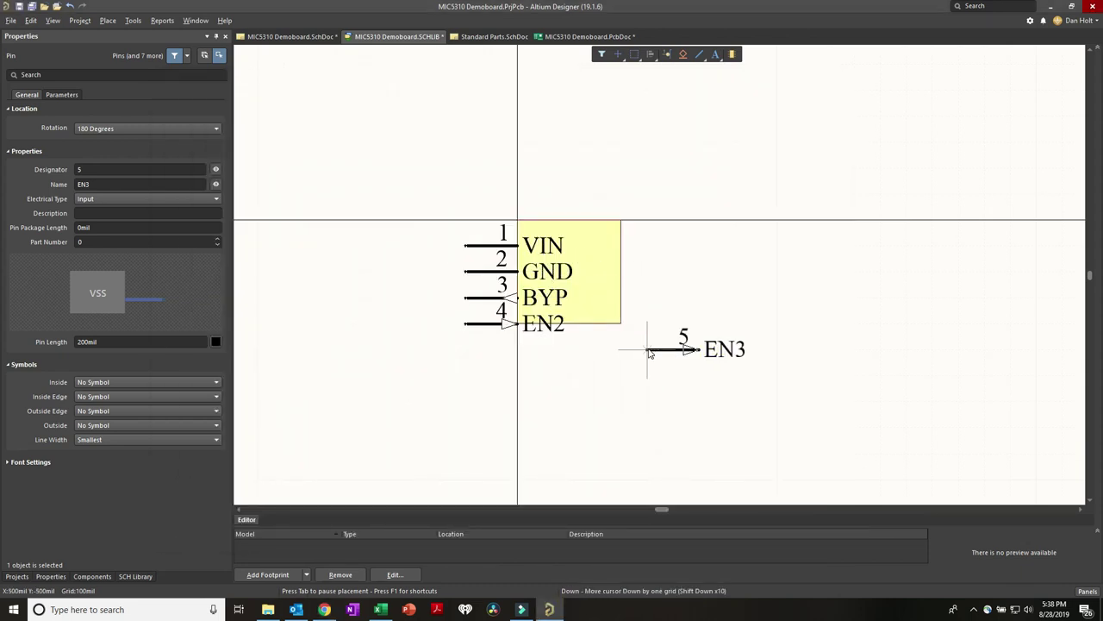
pyautogui.press('space')
pyautogui.press('space')
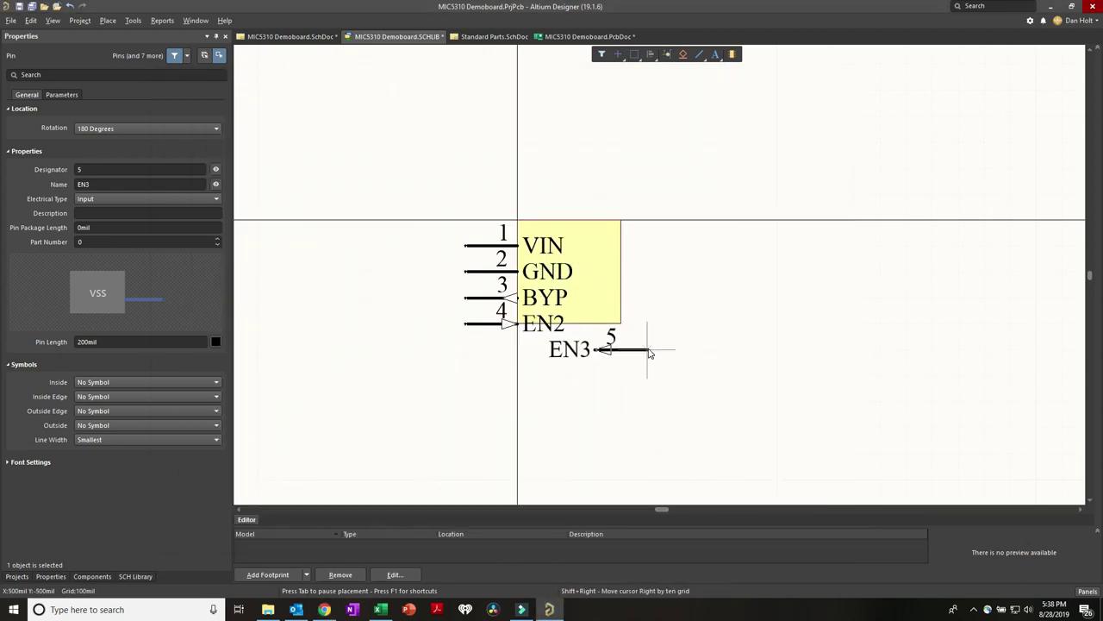
pyautogui.press('space')
pyautogui.press('space')
pyautogui.press('space')
pyautogui.press('space')
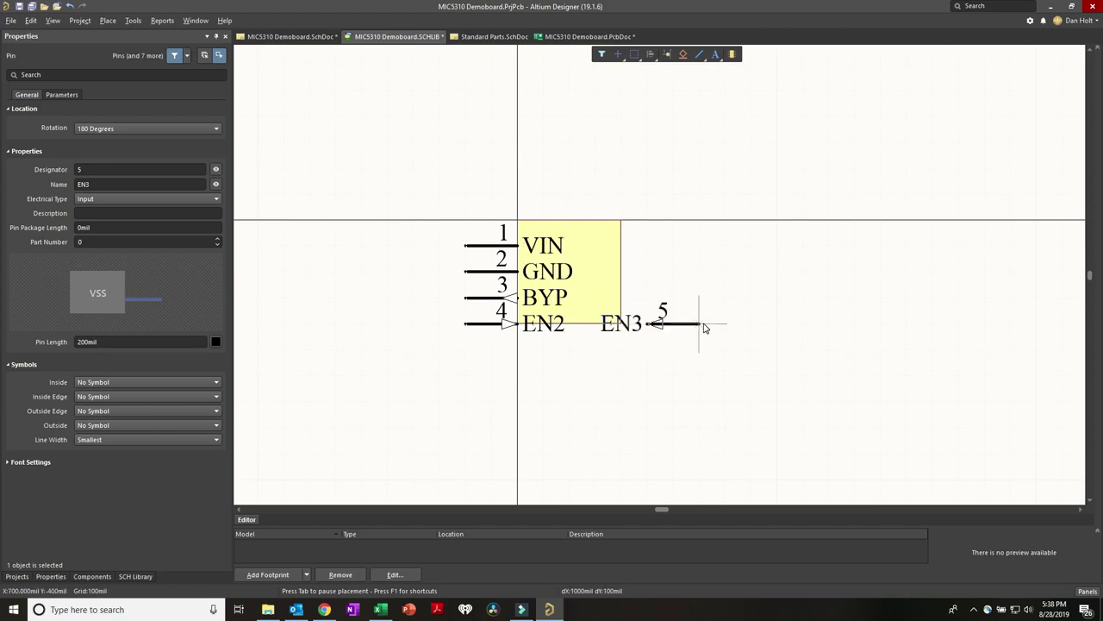
pyautogui.press('End')
pyautogui.click(710, 325)
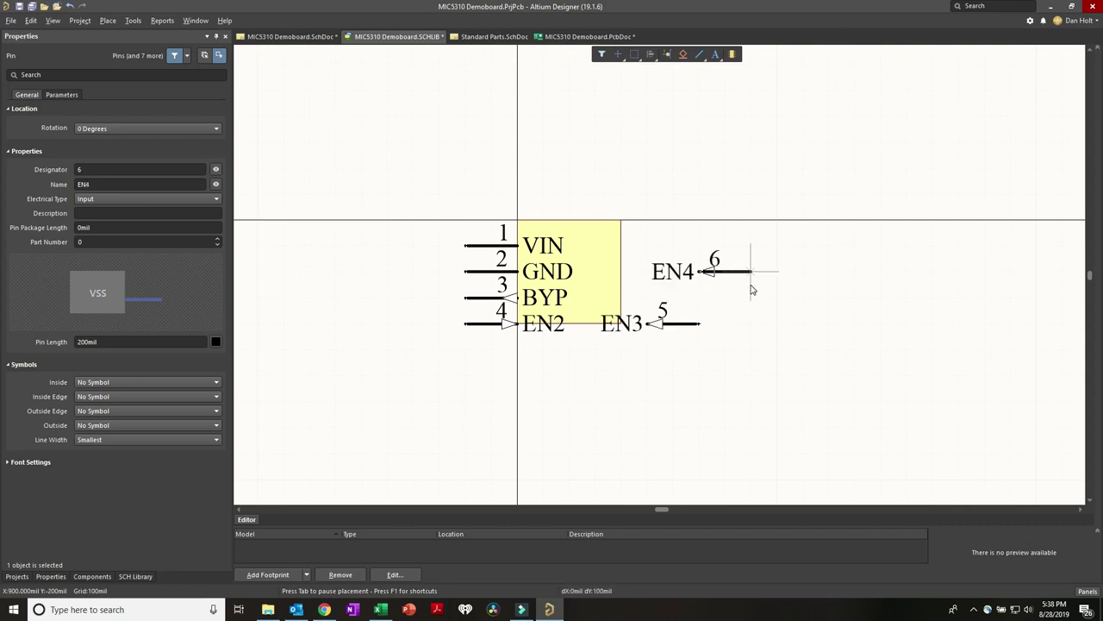
# Step: Name pin 6 NC and place it directly above pin 5, level with BYP
pyautogui.press('Tab')
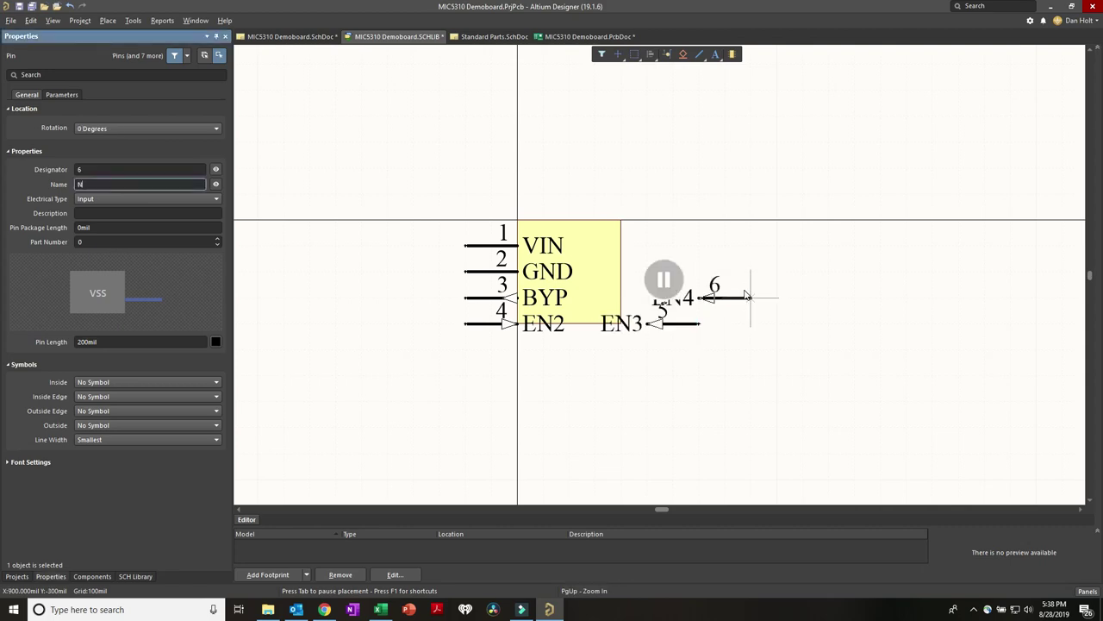
pyautogui.write('NC')
pyautogui.press('Return')
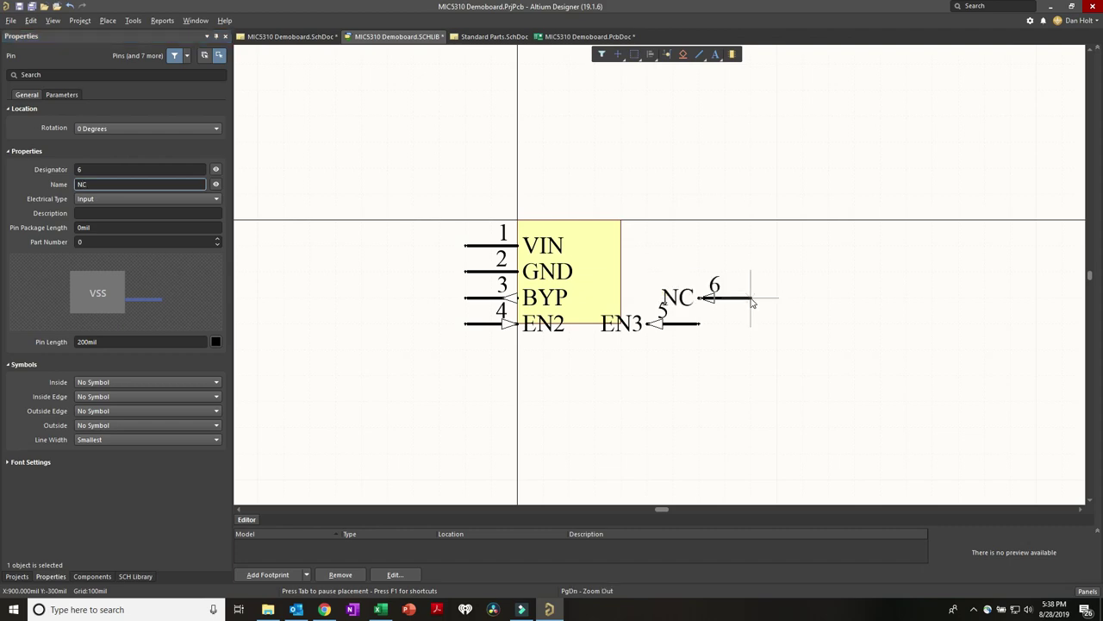
pyautogui.click(725, 298)
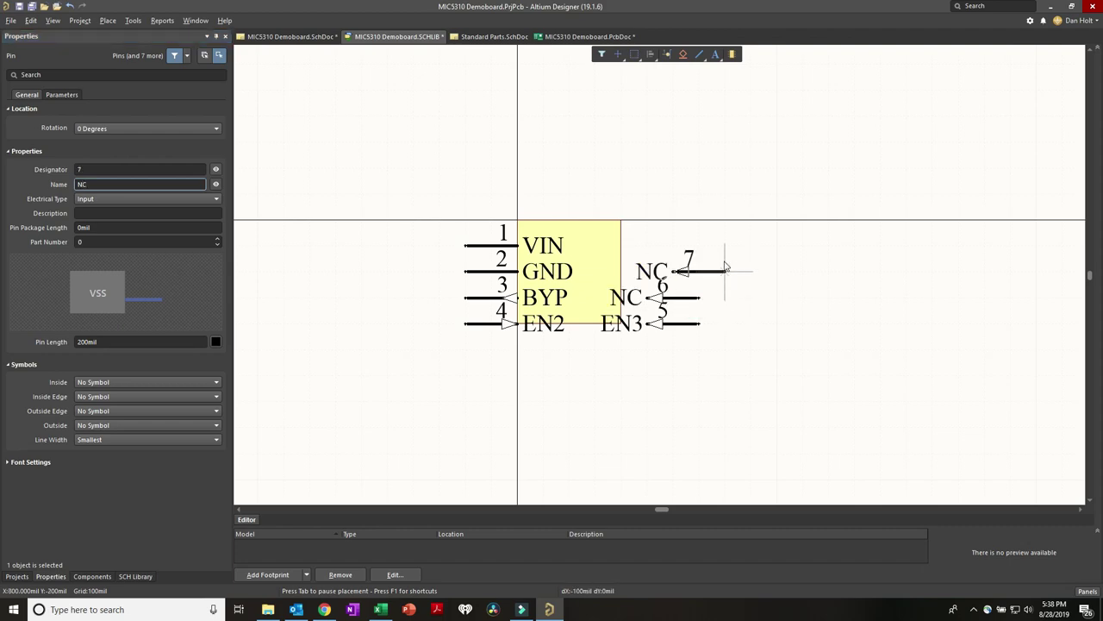
# Step: Name pin 7 VOUT2 per the datasheet and place it directly above NC, level with GND
pyautogui.press('Tab')
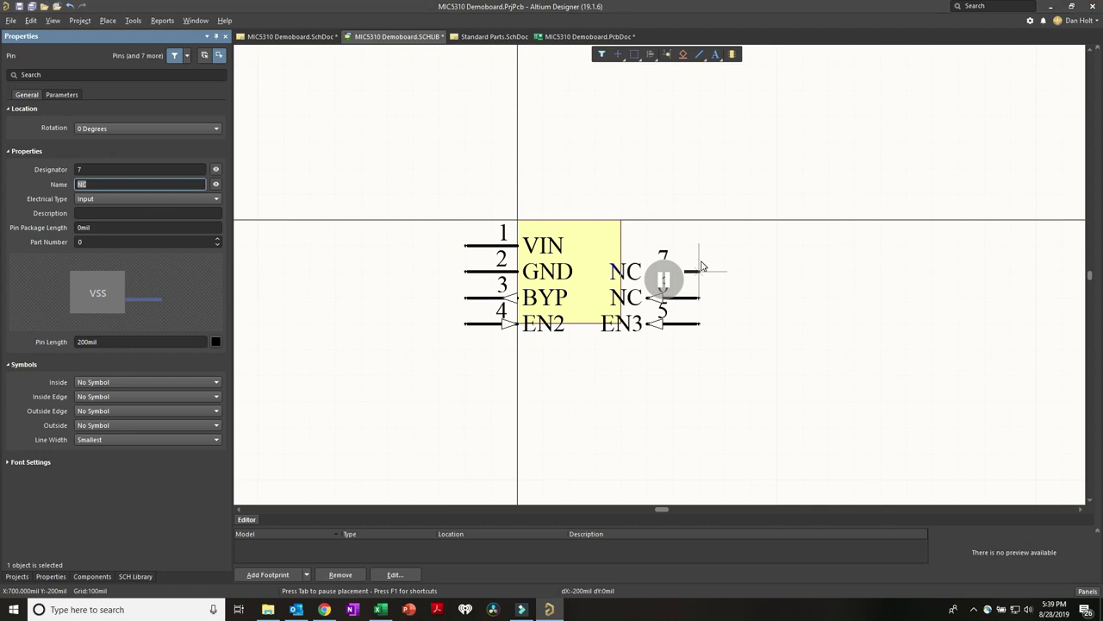
pyautogui.hotkey('alt', 'Tab')
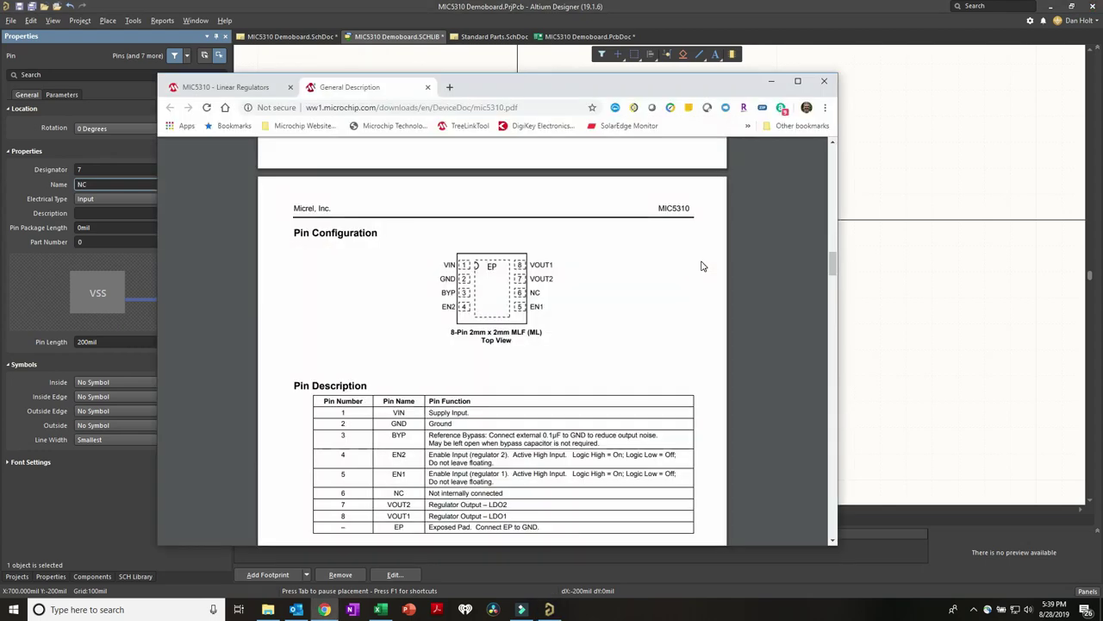
pyautogui.hotkey('alt', 'Tab')
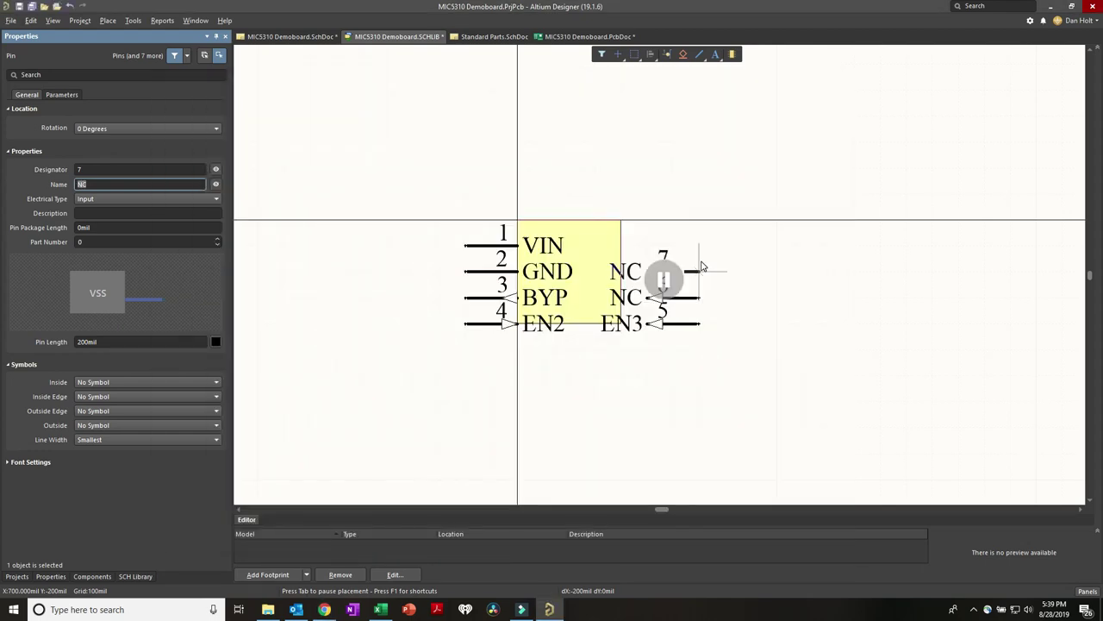
pyautogui.write('VOUT2')
pyautogui.press('Return')
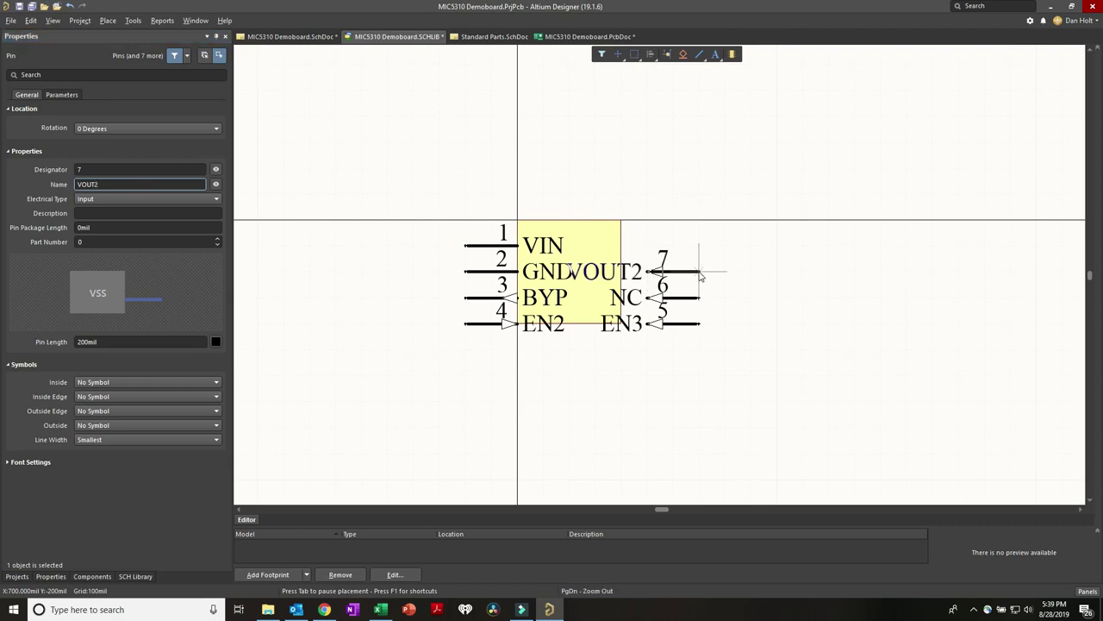
pyautogui.click(699, 263)
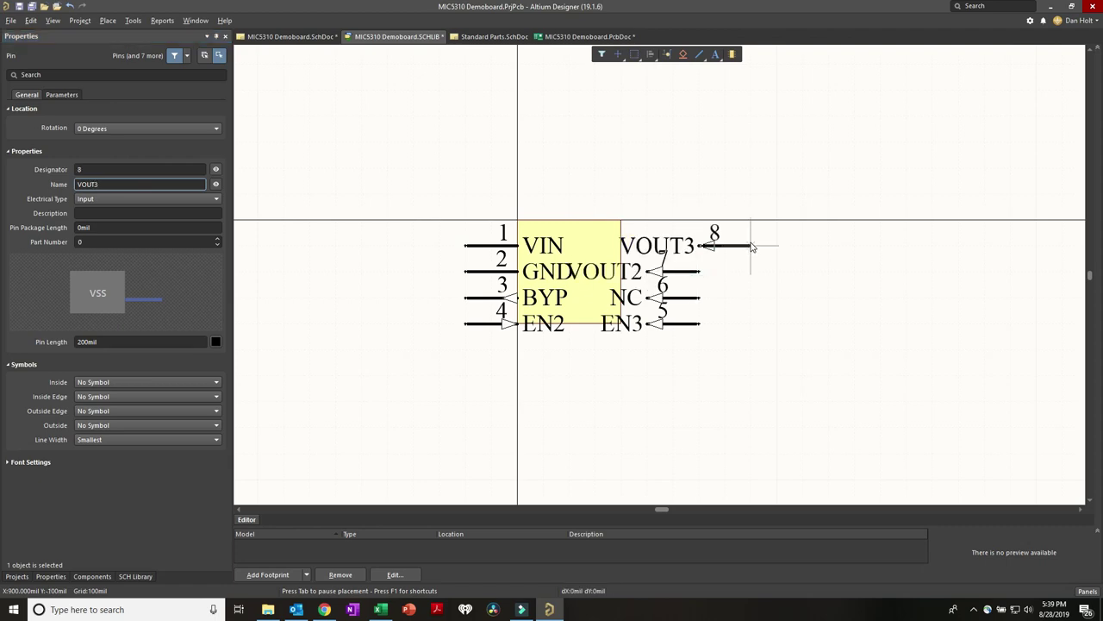
# Step: Name pin 8 VOUT1 per the datasheet, place it directly above VOUT2, level with VIN, and end pin placement
pyautogui.hotkey('alt', 'Tab')
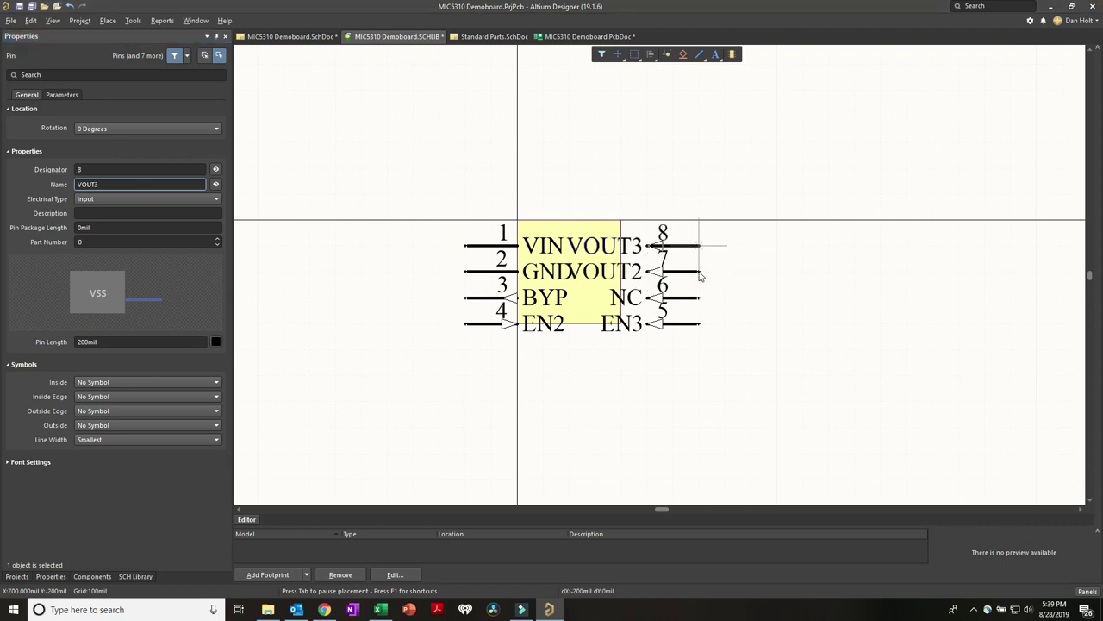
pyautogui.hotkey('alt', 'Tab')
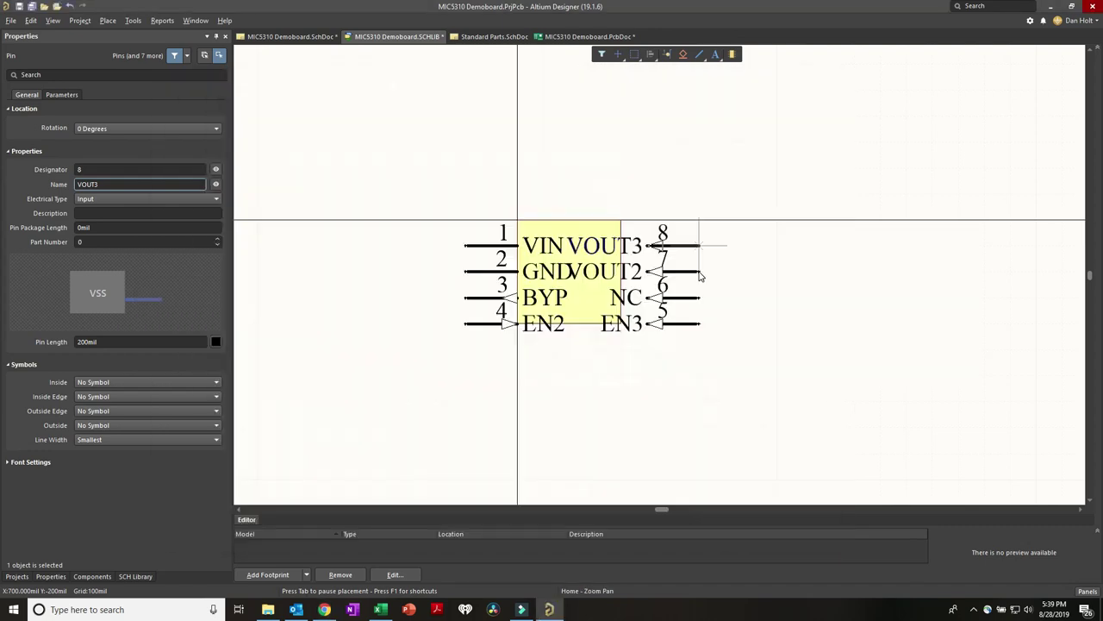
pyautogui.press('Tab')
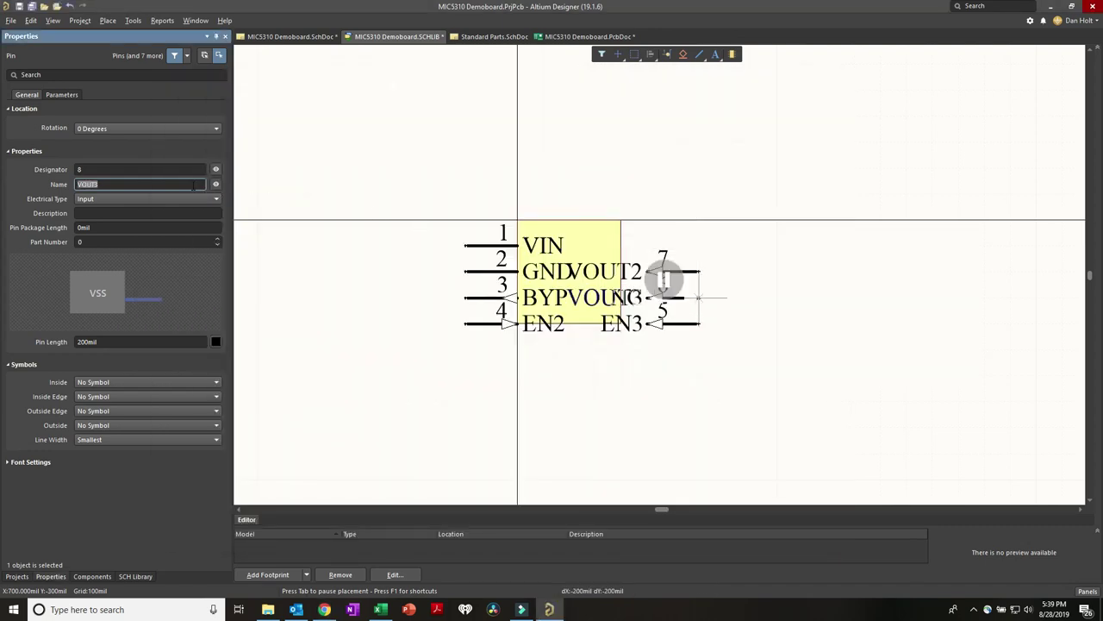
pyautogui.click(125, 183)
pyautogui.click(663, 280)
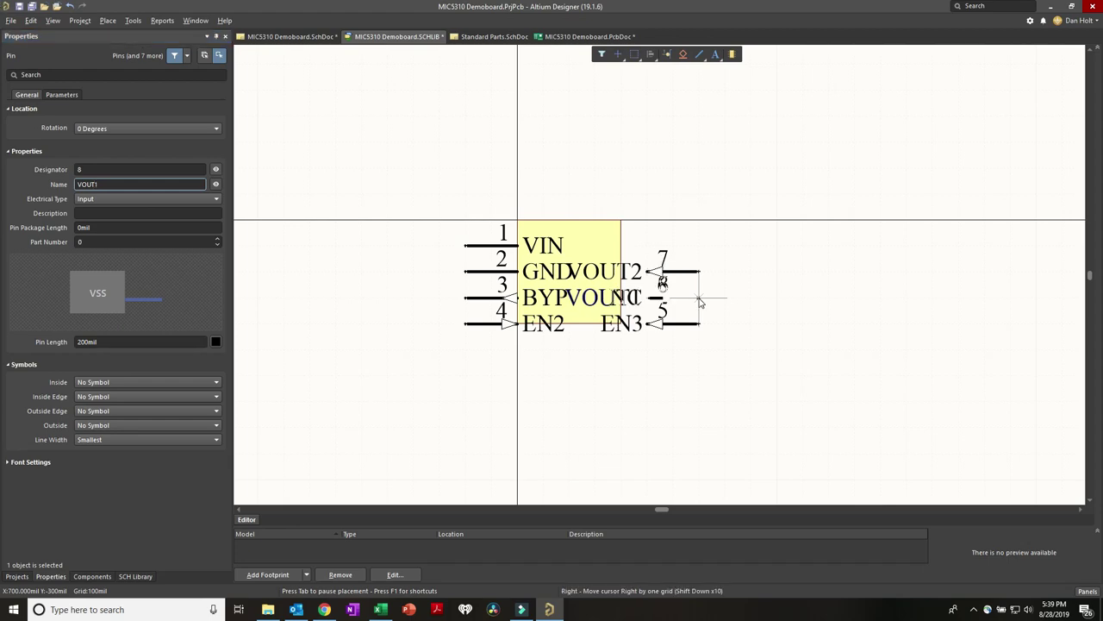
pyautogui.click(707, 247)
pyautogui.rightClick(635, 224)
pyautogui.click(642, 250)
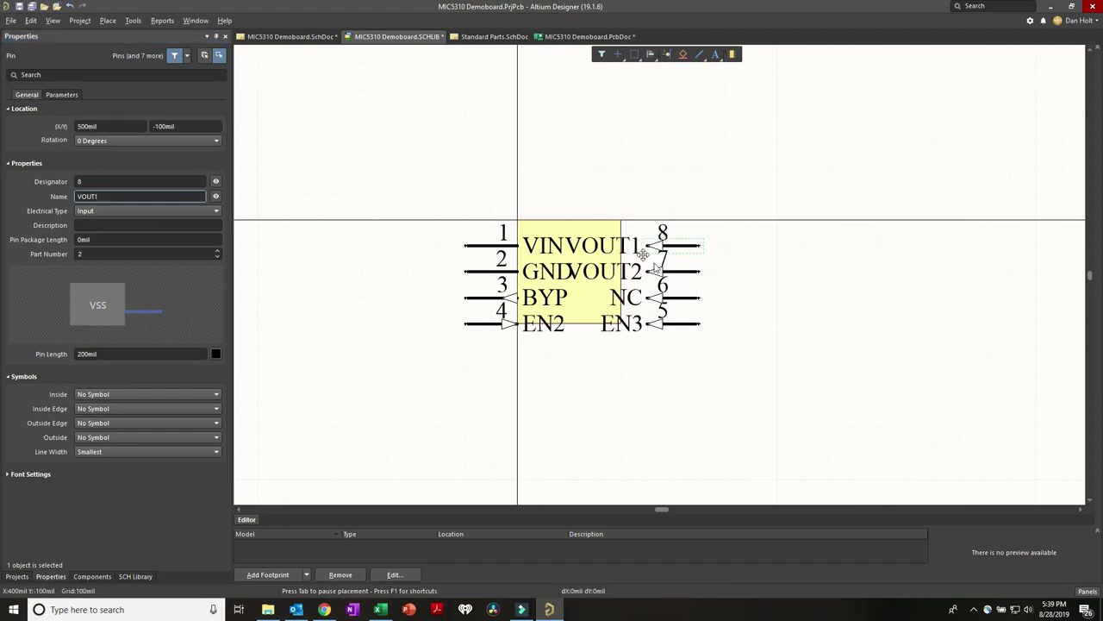
pyautogui.moveTo(713, 351)
pyautogui.mouseDown()
pyautogui.moveTo(668, 230)
pyautogui.moveTo(704, 288)
pyautogui.moveTo(709, 347)
pyautogui.mouseUp()
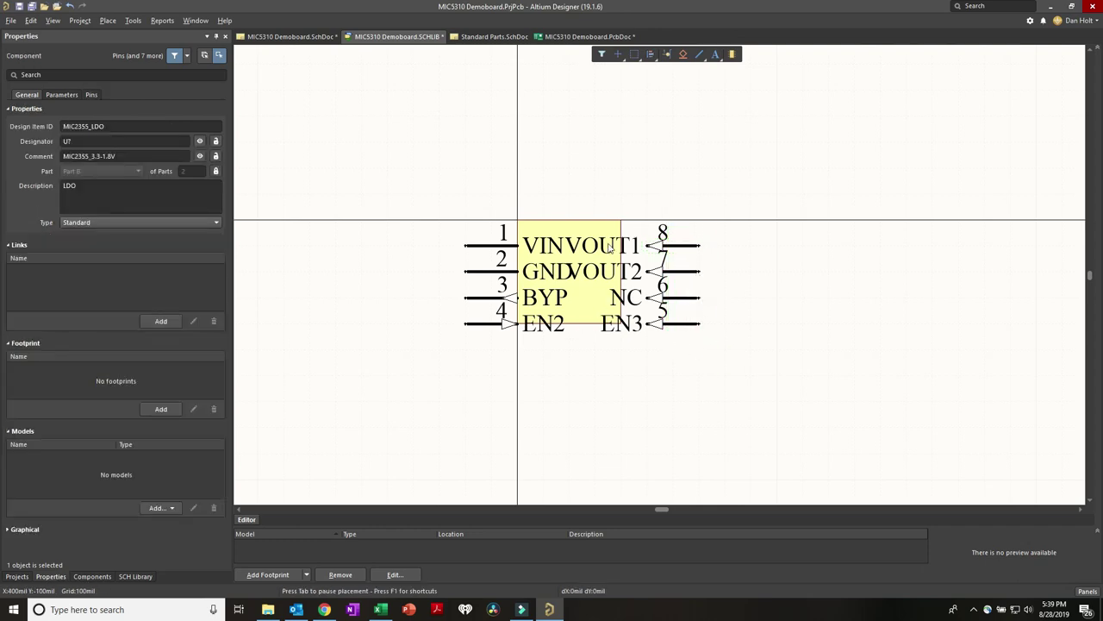
# Step: Select the four pins on the symbol's right side and move them 100 mil outward to X 600 mil
pyautogui.moveTo(560, 172); pyautogui.dragTo(679, 363)
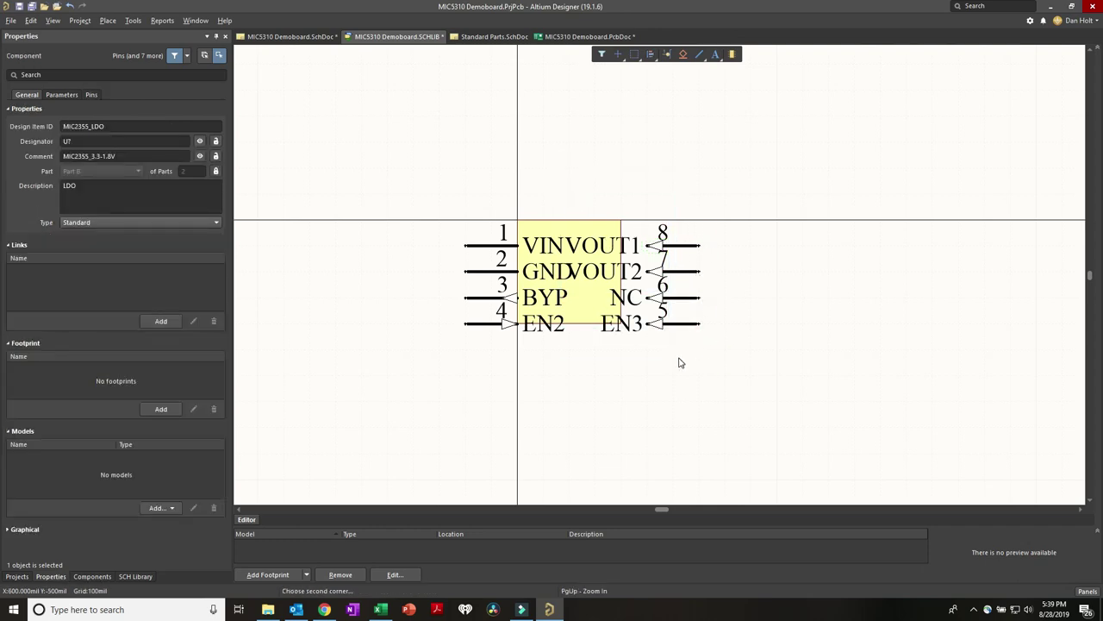
pyautogui.moveTo(561, 191); pyautogui.dragTo(750, 270)
pyautogui.click(716, 205)
pyautogui.moveTo(739, 376); pyautogui.dragTo(655, 338)
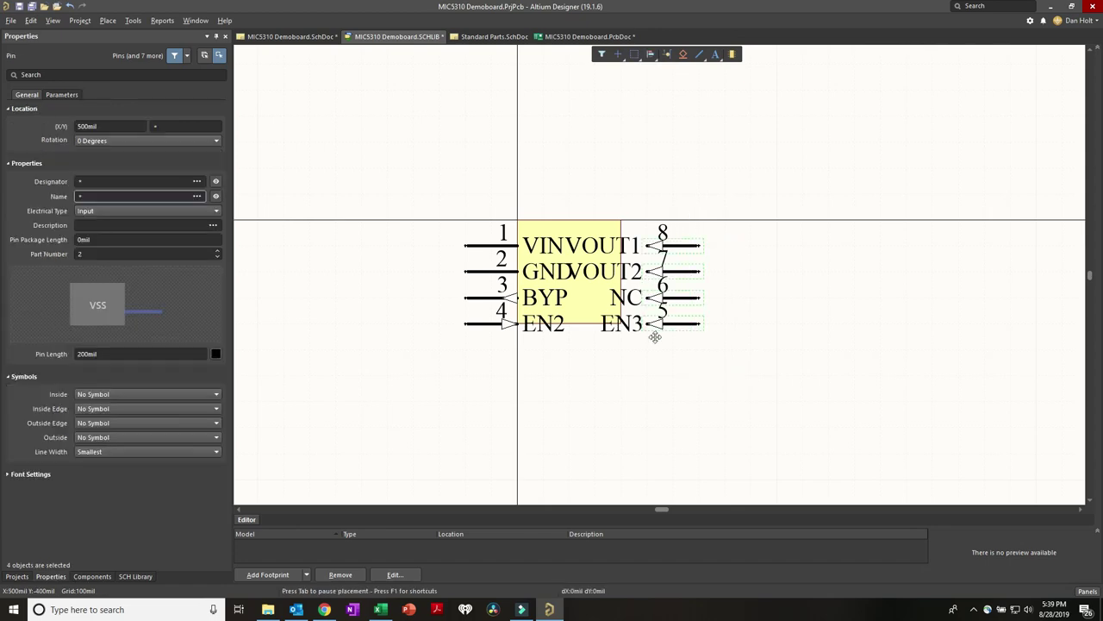
pyautogui.click(680, 374)
pyautogui.moveTo(724, 355); pyautogui.dragTo(698, 372)
pyautogui.moveTo(739, 227); pyautogui.dragTo(672, 350)
pyautogui.moveTo(733, 371); pyautogui.dragTo(729, 246)
# Step: Enlarge the rectangle to 600 mil wide, meeting the right-side pins, with its lower edge 100 mil below the lowest pins
pyautogui.click(598, 298)
pyautogui.moveTo(622, 324); pyautogui.dragTo(680, 382)
pyautogui.click(707, 404)
# Step: Check the datasheet pinout and set the electrical type of the VOUT1 and VOUT2 pins to Output
pyautogui.hotkey('alt', 'Tab')
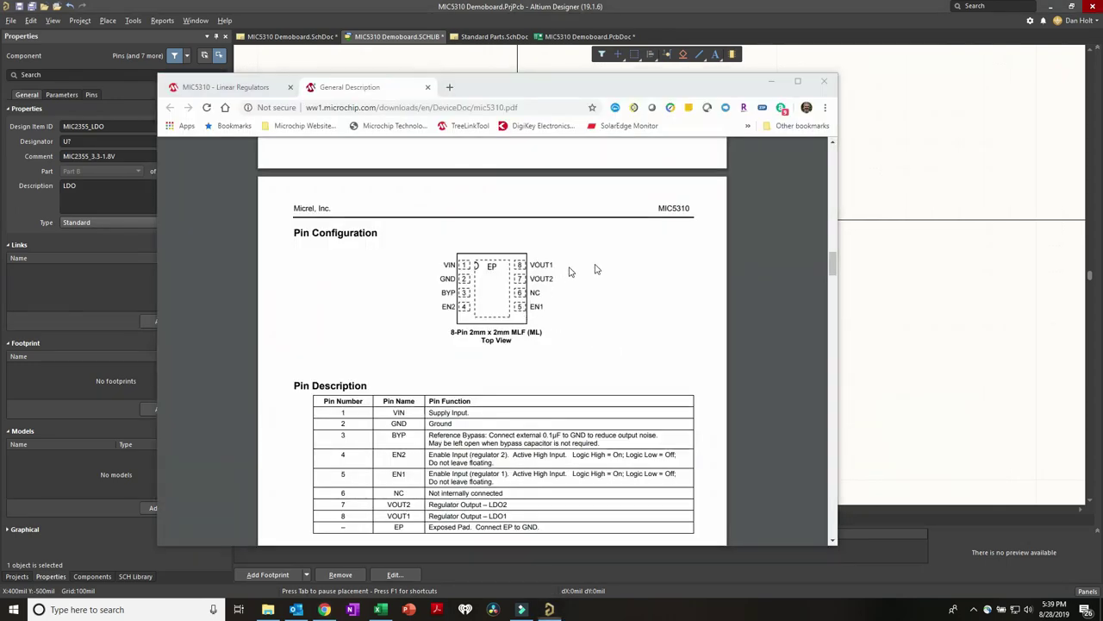
pyautogui.hotkey('alt', 'Tab')
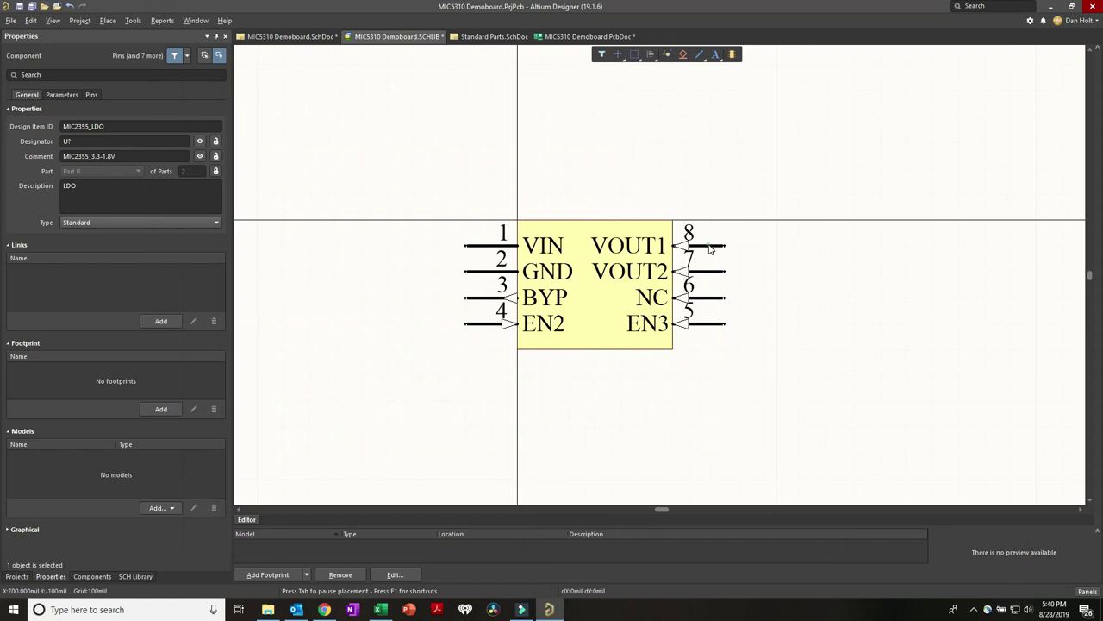
pyautogui.click(710, 247)
pyautogui.click(109, 198)
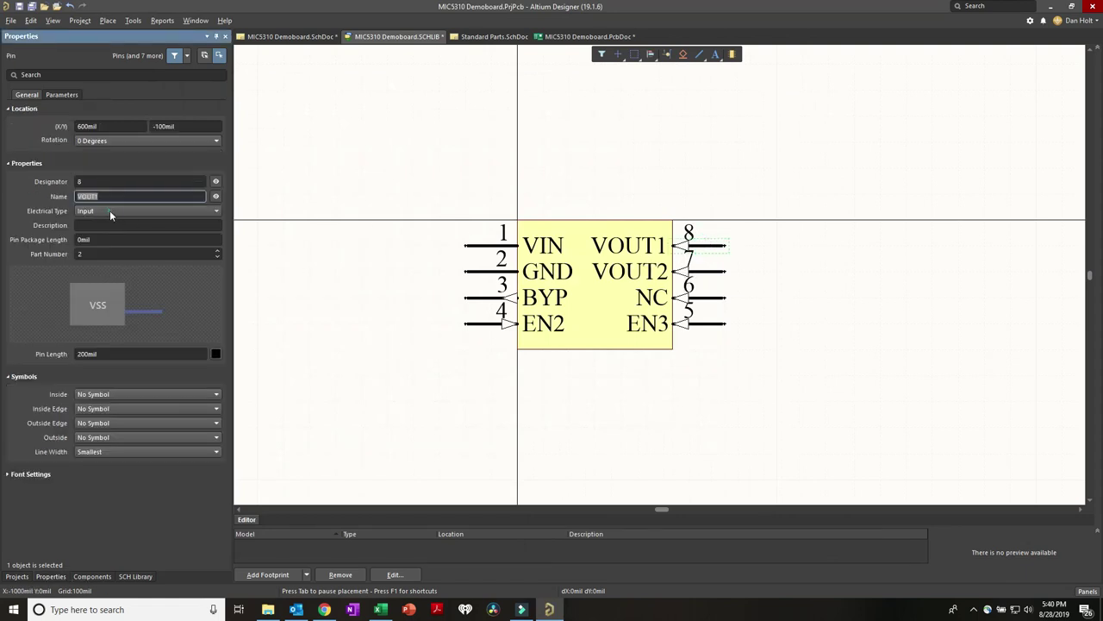
pyautogui.click(109, 210)
pyautogui.click(106, 242)
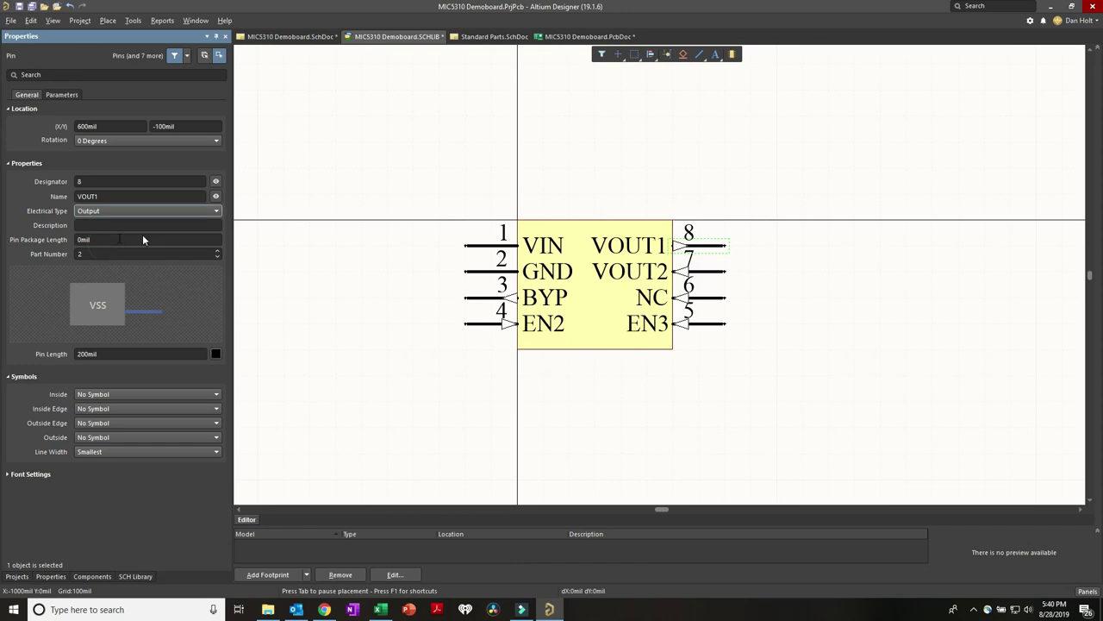
pyautogui.click(705, 275)
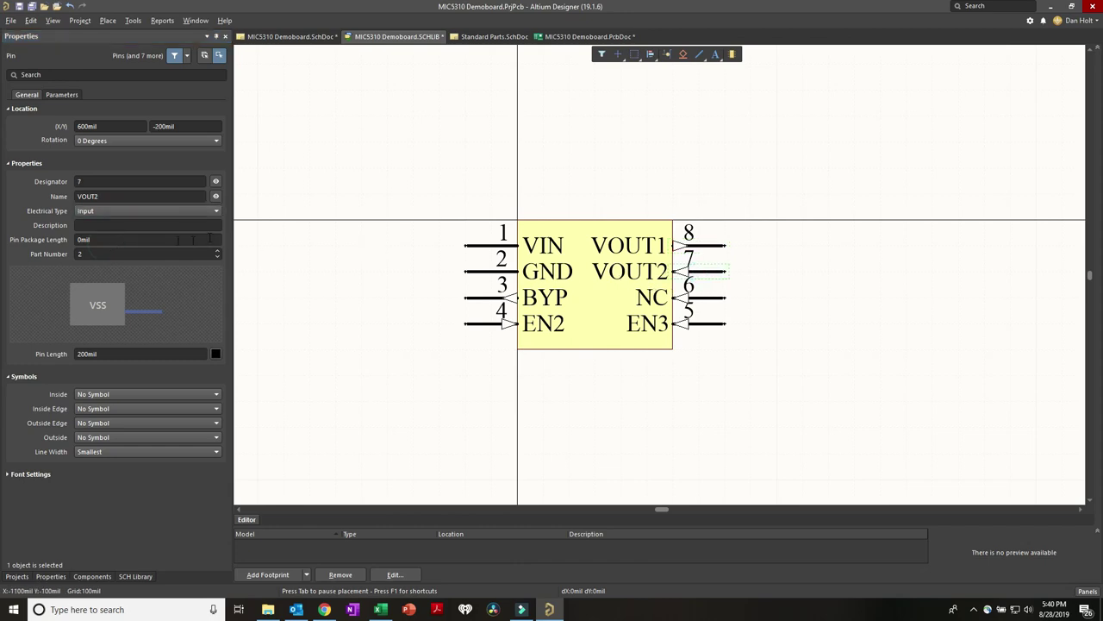
pyautogui.click(144, 210)
pyautogui.click(89, 243)
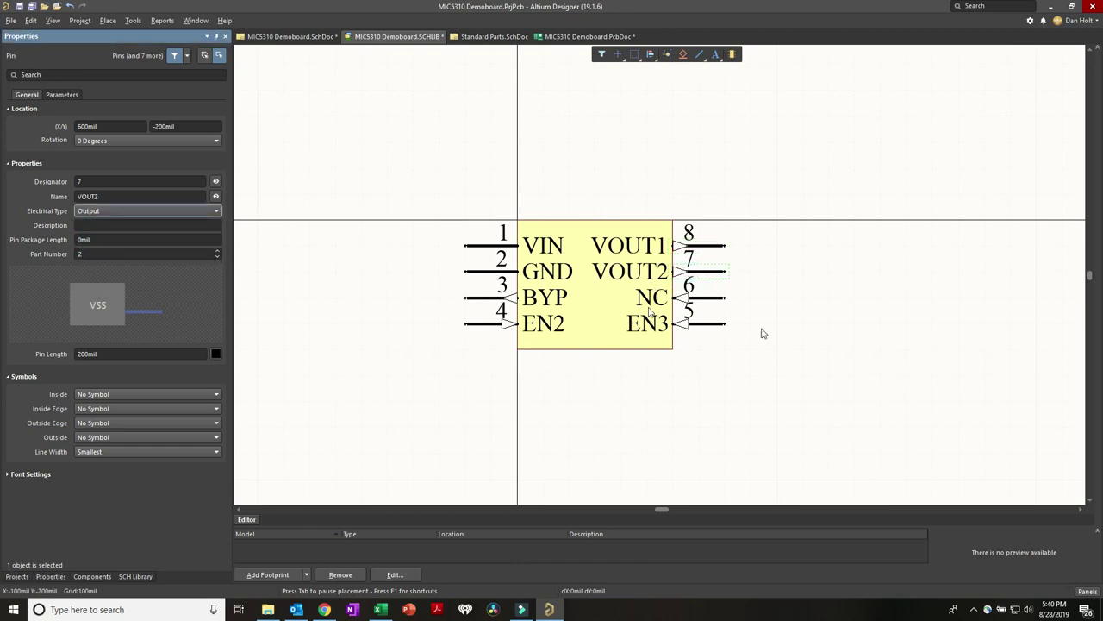
pyautogui.click(739, 325)
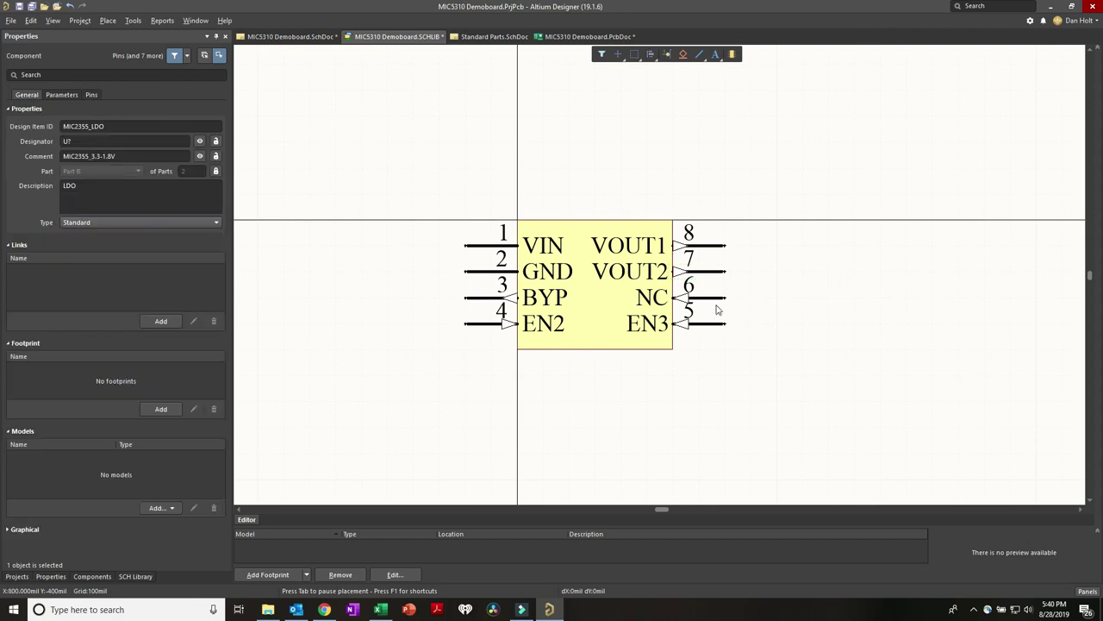
pyautogui.click(689, 246)
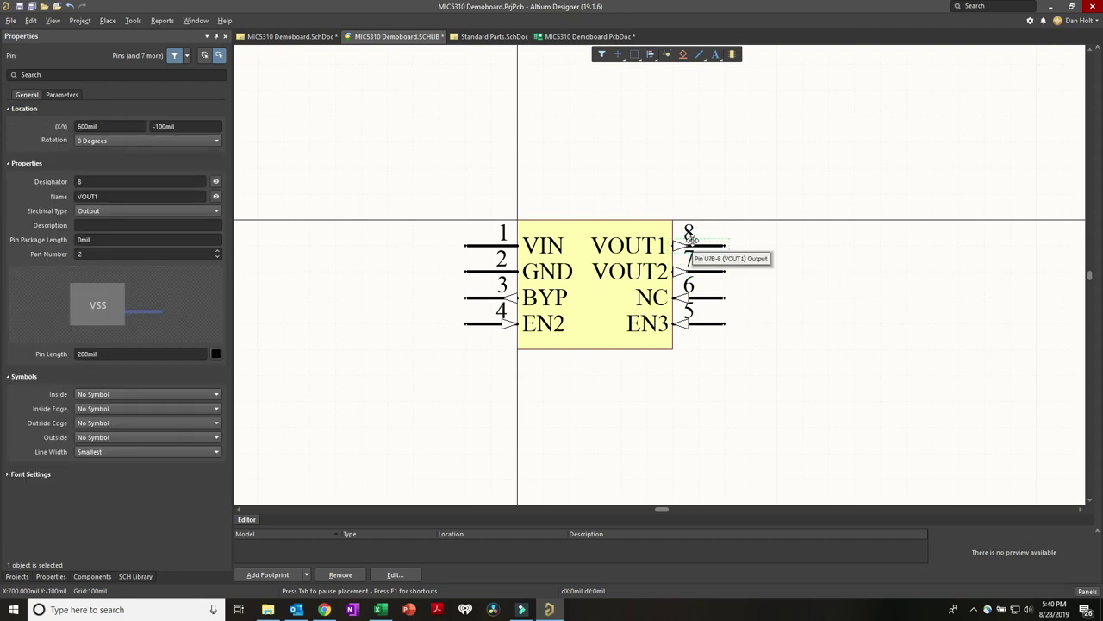
pyautogui.click(764, 271)
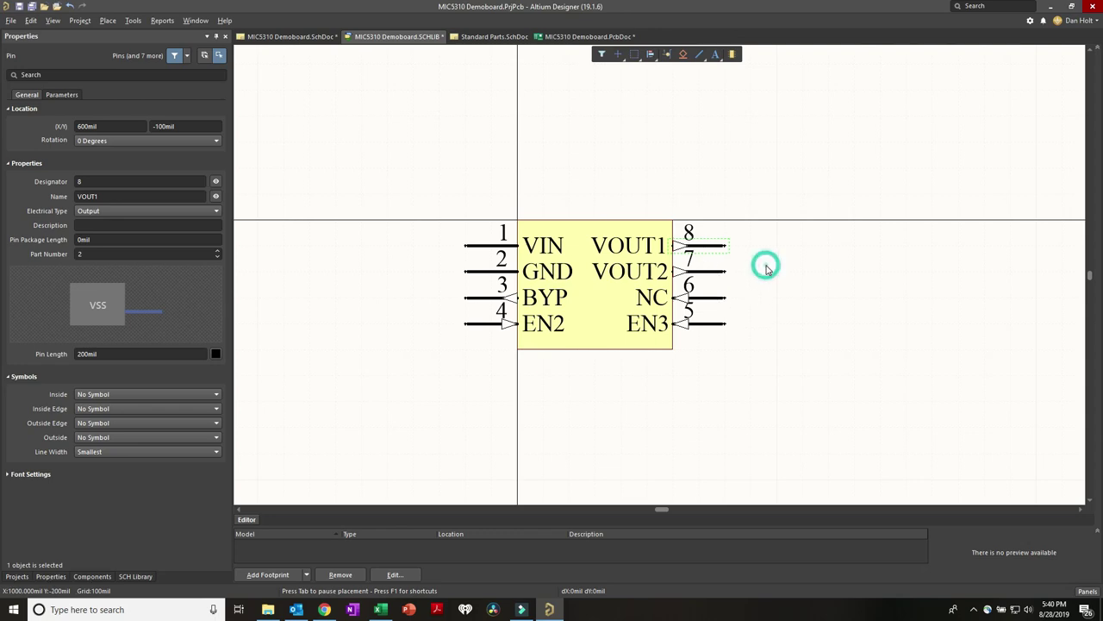
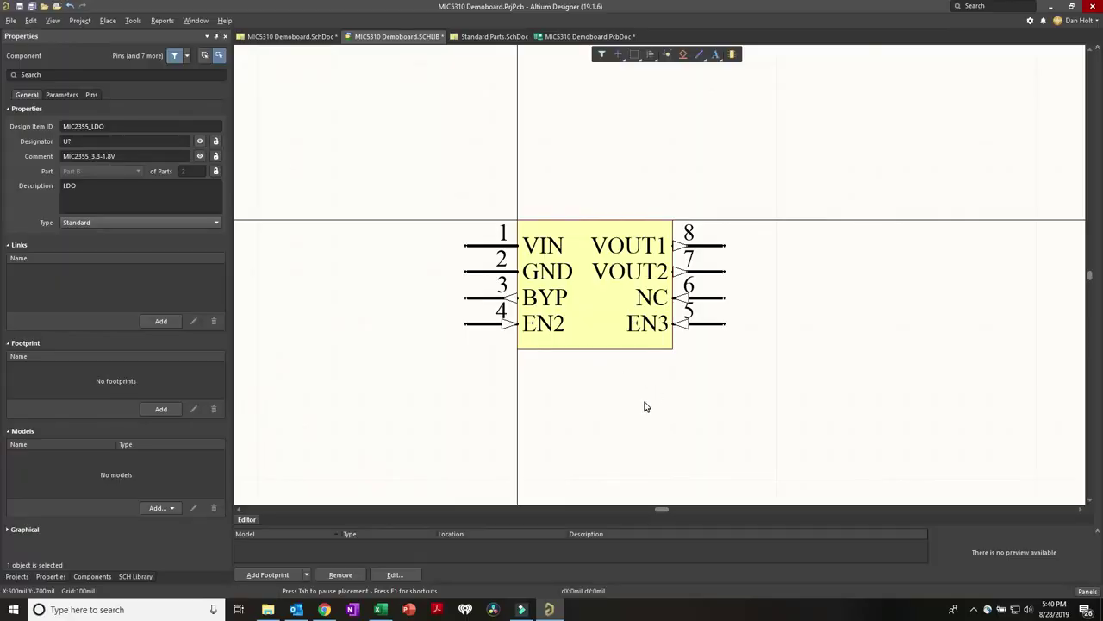
# Step: Move the NC pin well clear of the rectangle's right side, and rename pin 5 EN1 per the datasheet
pyautogui.moveTo(646, 406); pyautogui.dragTo(586, 342, button='right')
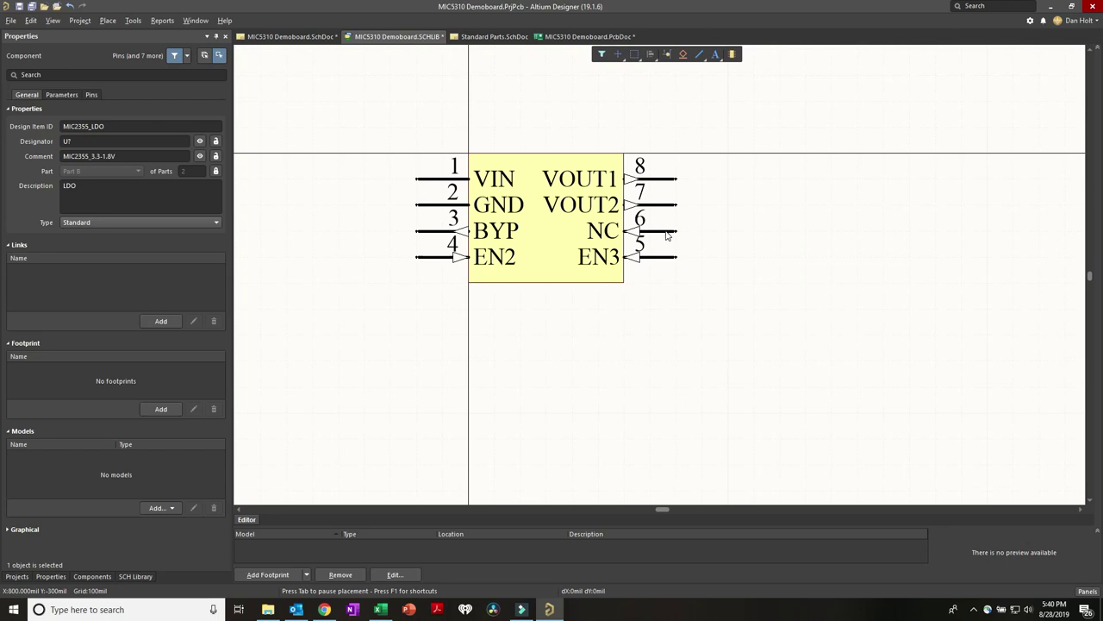
pyautogui.moveTo(664, 231); pyautogui.dragTo(926, 233)
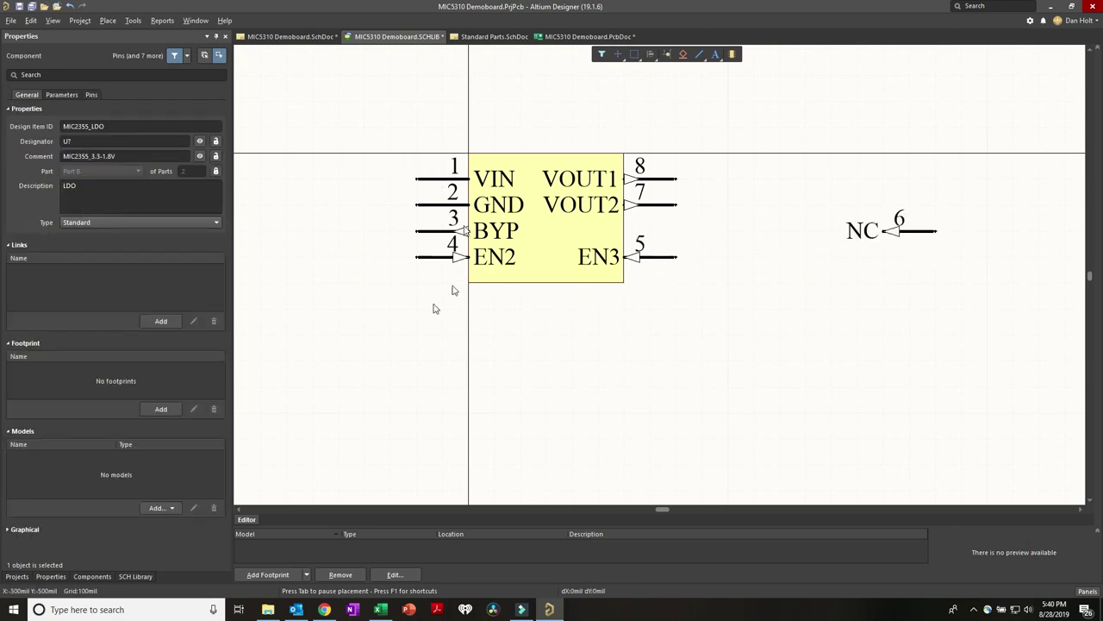
pyautogui.click(657, 259)
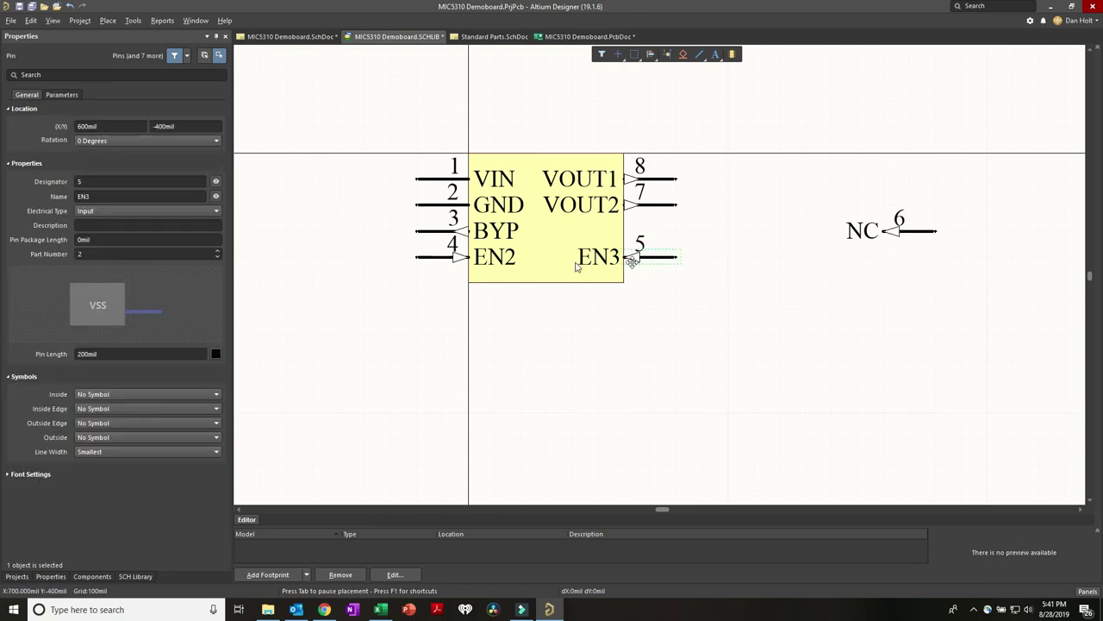
pyautogui.doubleClick(86, 195)
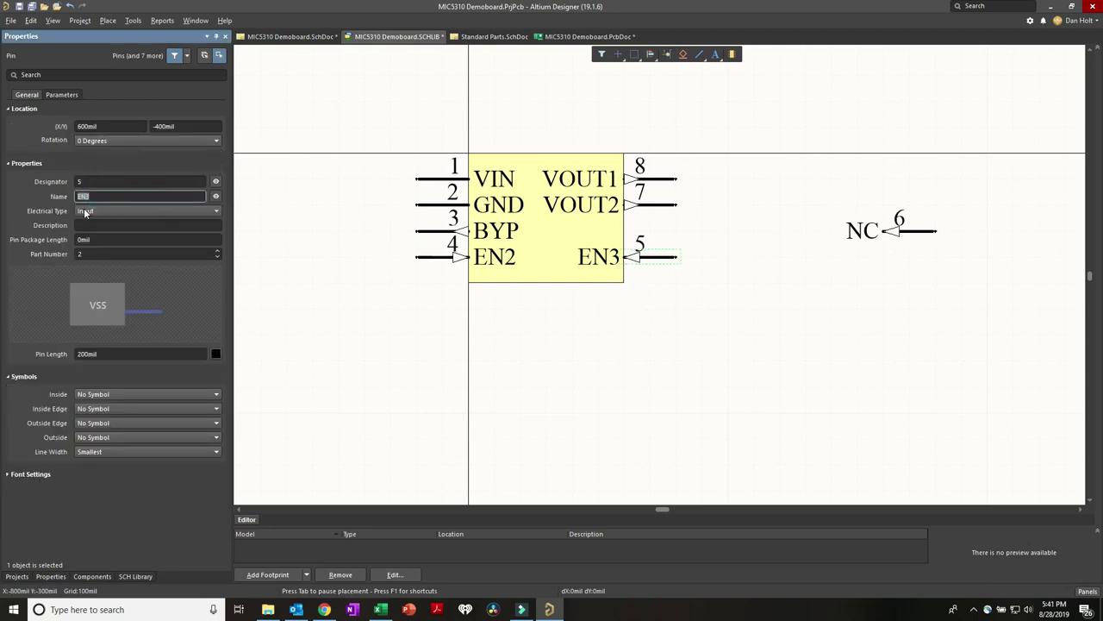
pyautogui.write('EN1')
pyautogui.hotkey('alt', 'Tab')
pyautogui.hotkey('alt', 'Tab')
pyautogui.click(670, 266)
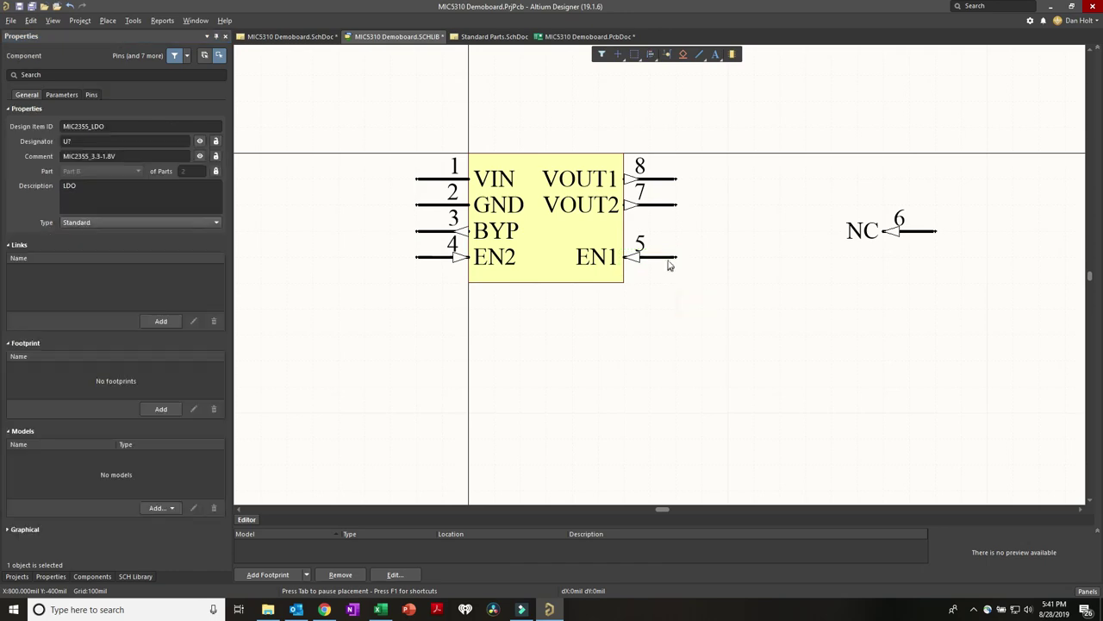
# Step: Move EN1 to the symbol's left side below the rectangle, rotated 180 degrees and directly above EN2
pyautogui.moveTo(669, 261); pyautogui.dragTo(419, 338)
pyautogui.press('space')
pyautogui.press('space')
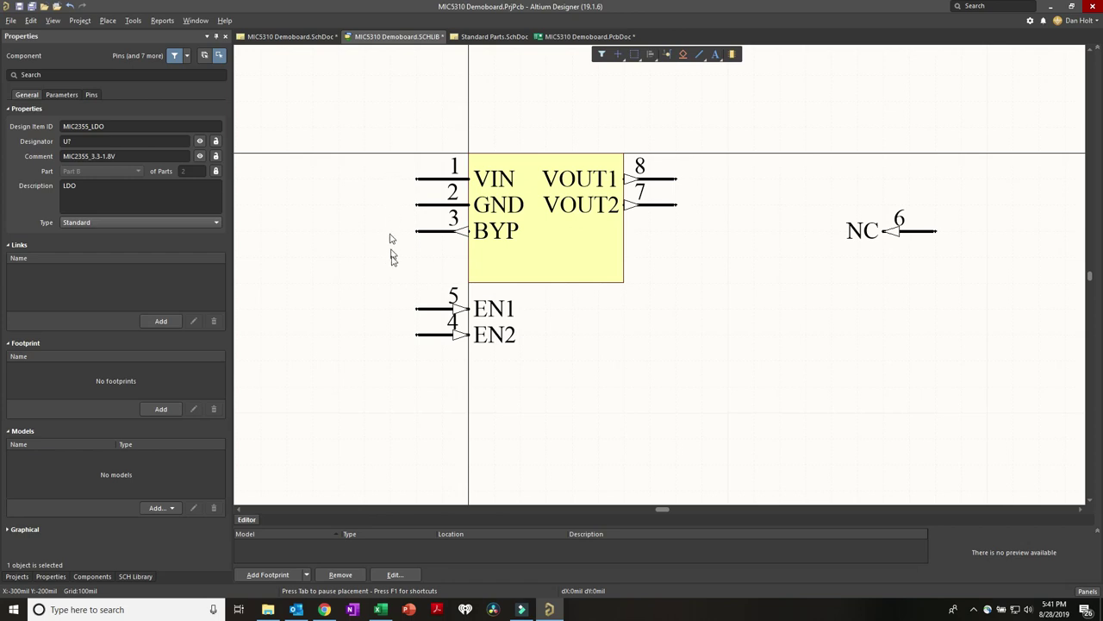
# Step: Space out the left-side pins, with GND 300 mil below VIN, EN1 300 mil below GND, and BYP 300 mil below EN2
pyautogui.moveTo(431, 234); pyautogui.dragTo(421, 262)
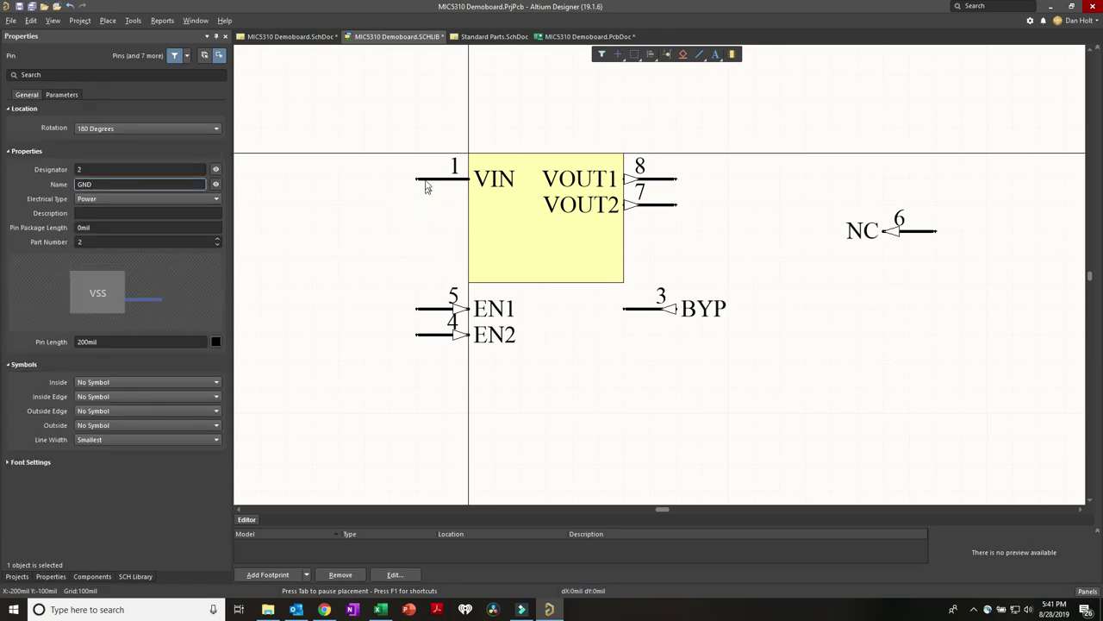
pyautogui.click(420, 205)
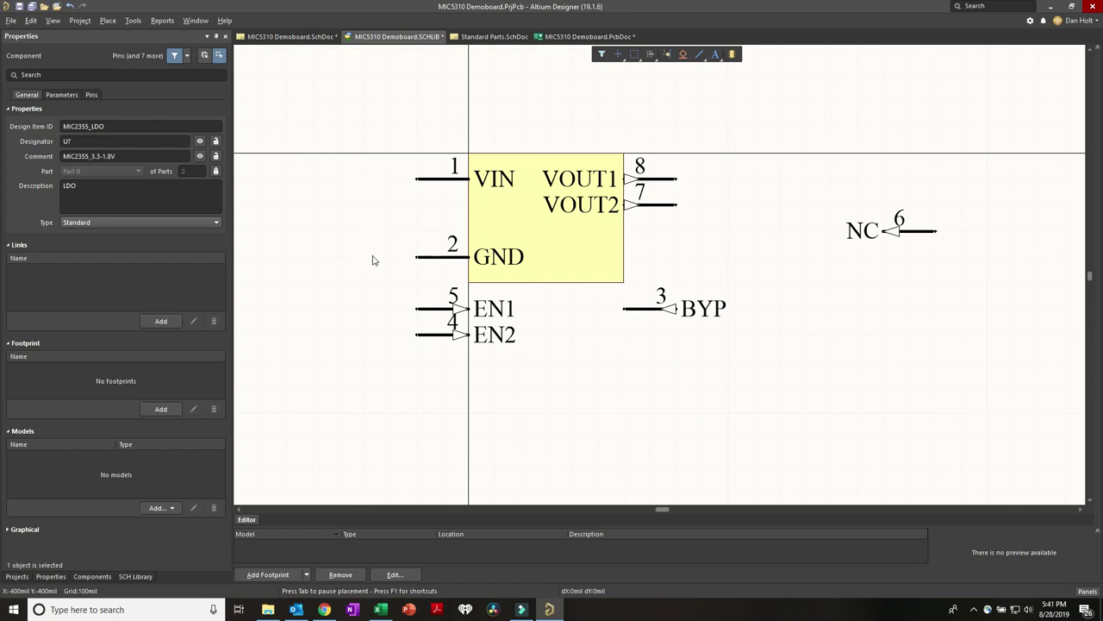
pyautogui.moveTo(455, 374); pyautogui.dragTo(418, 316)
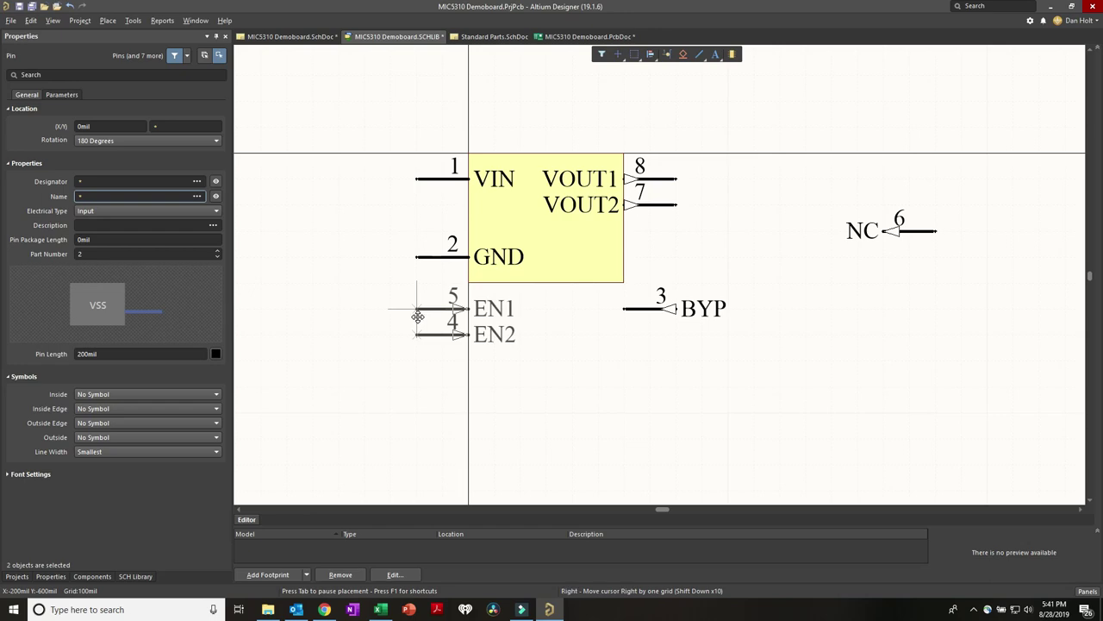
pyautogui.moveTo(417, 317); pyautogui.dragTo(418, 327)
pyautogui.moveTo(646, 312); pyautogui.dragTo(425, 423)
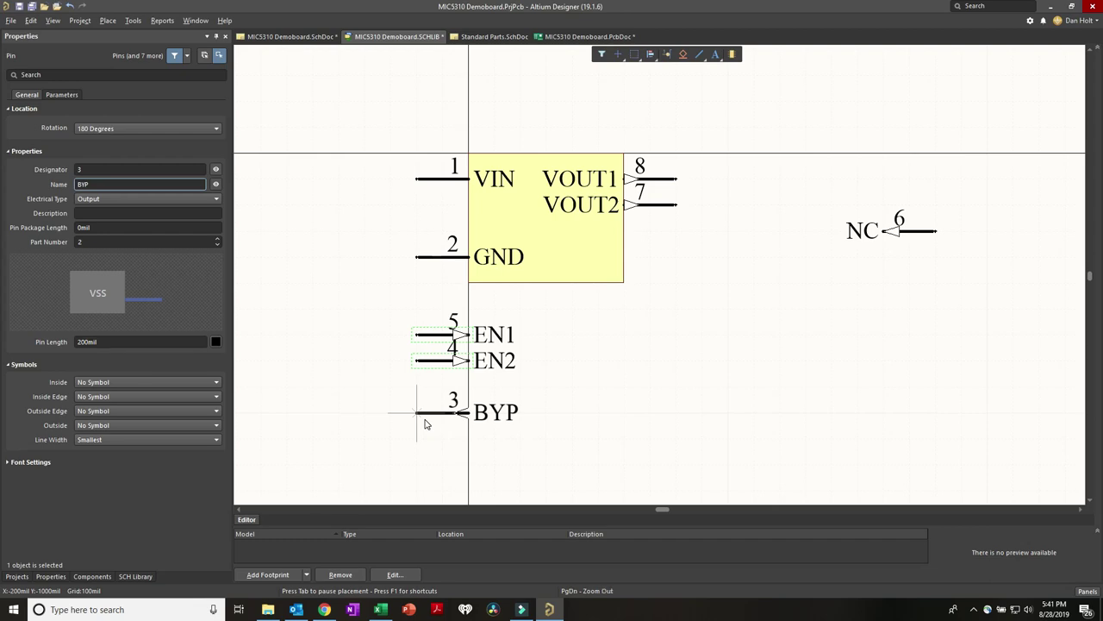
pyautogui.moveTo(425, 423)
pyautogui.mouseDown()
pyautogui.moveTo(431, 412)
pyautogui.moveTo(419, 436)
pyautogui.mouseUp()
# Step: Stretch the rectangle downward to 1200 mil high, and place VOUT2 level with EN1 and NC level with BYP on its right edge
pyautogui.click(547, 283)
pyautogui.moveTo(546, 283); pyautogui.dragTo(546, 463)
pyautogui.moveTo(662, 207); pyautogui.dragTo(676, 335)
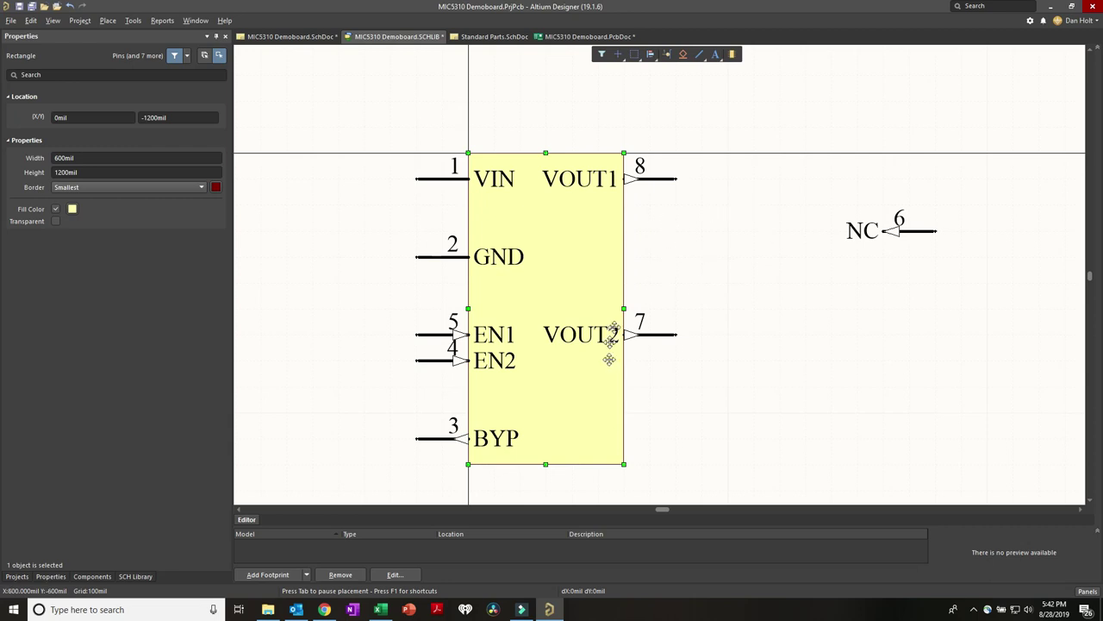
pyautogui.moveTo(929, 236); pyautogui.dragTo(677, 437)
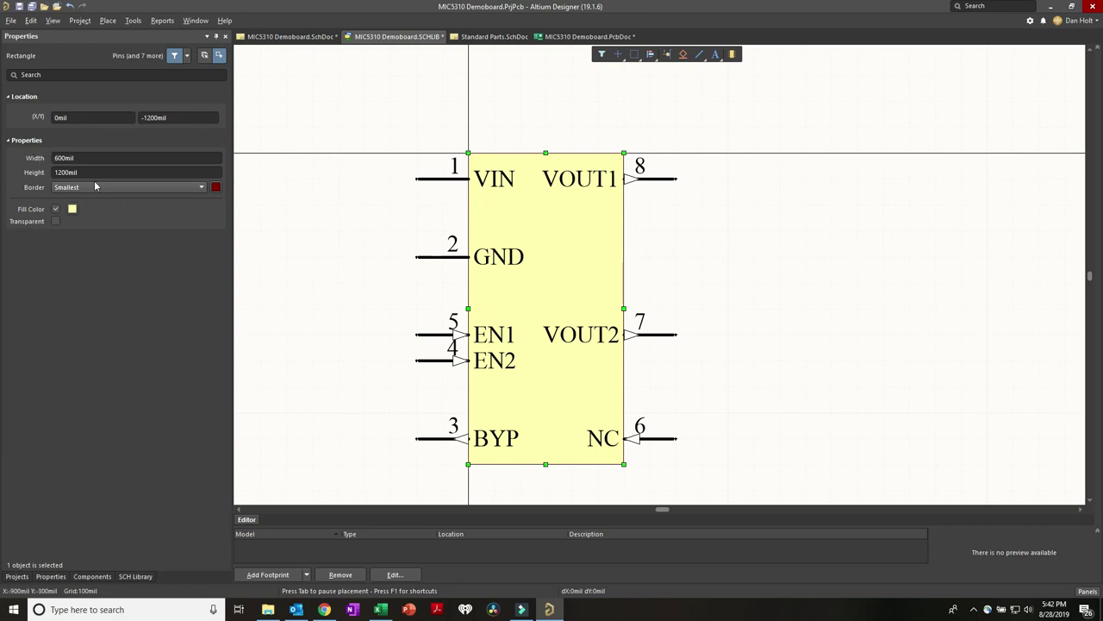
# Step: Review the NC pin's properties, and check the LDO component's general properties and its parameter list
pyautogui.click(660, 438)
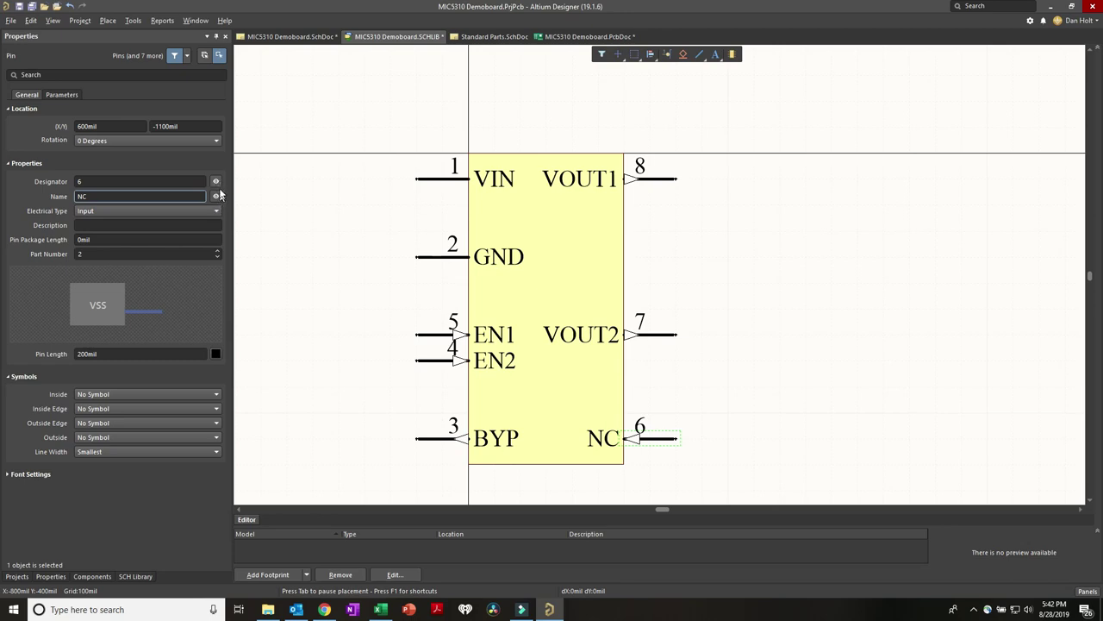
pyautogui.click(778, 287)
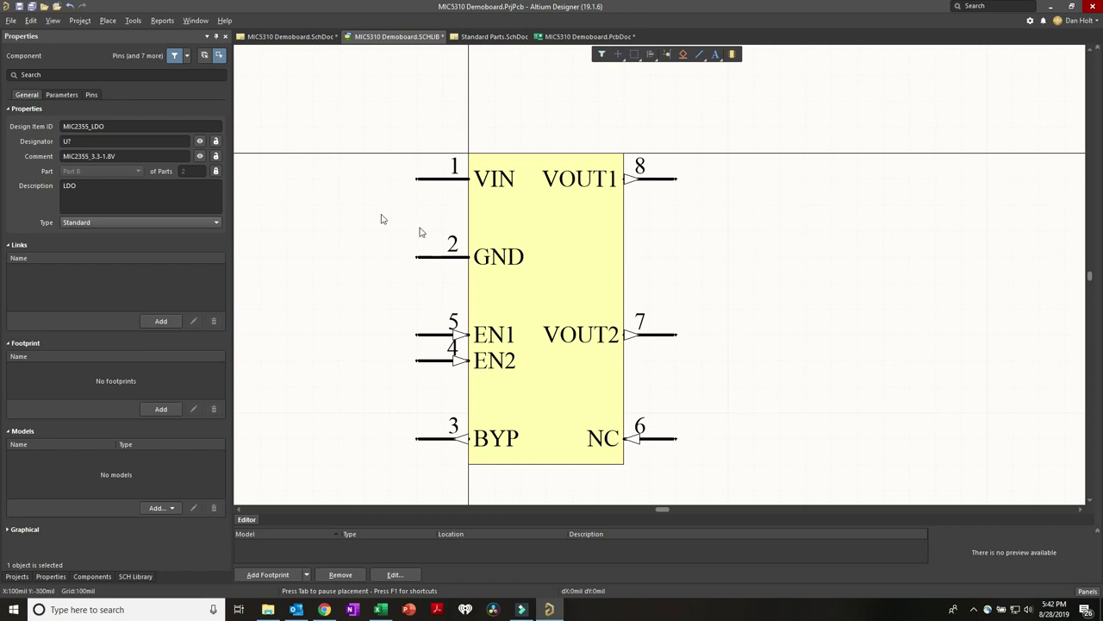
pyautogui.moveTo(356, 208); pyautogui.dragTo(358, 181, button='right')
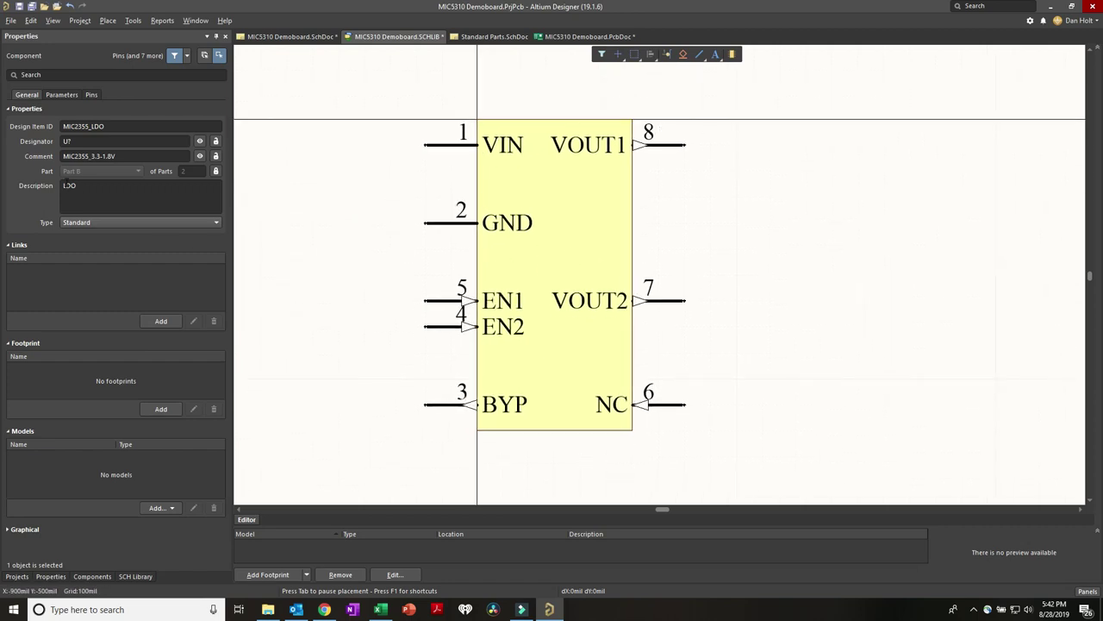
pyautogui.click(55, 95)
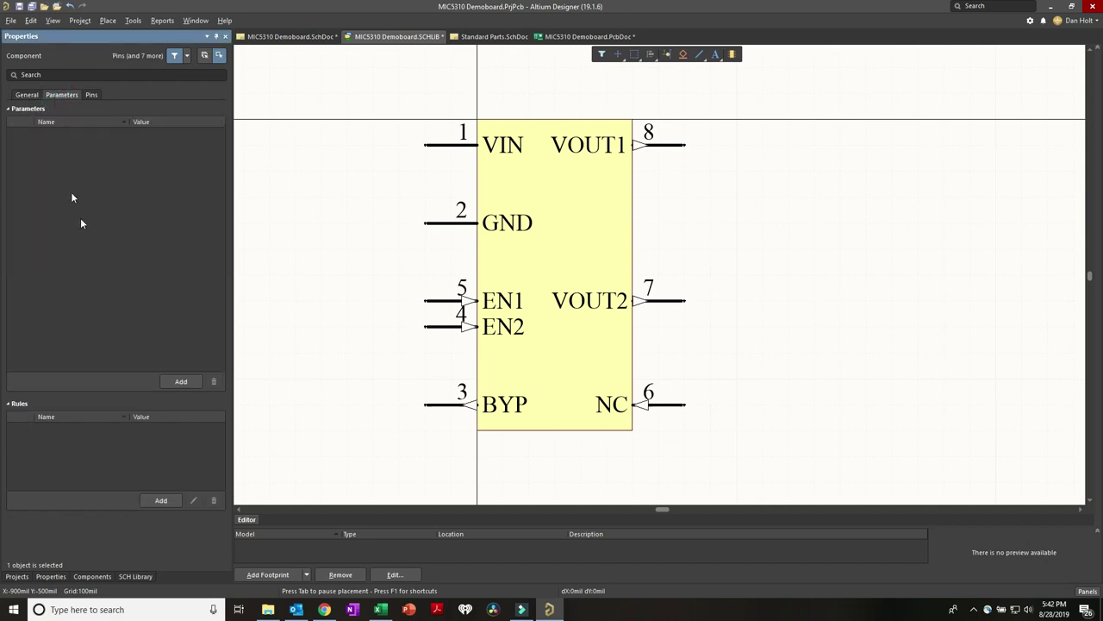
pyautogui.click(27, 95)
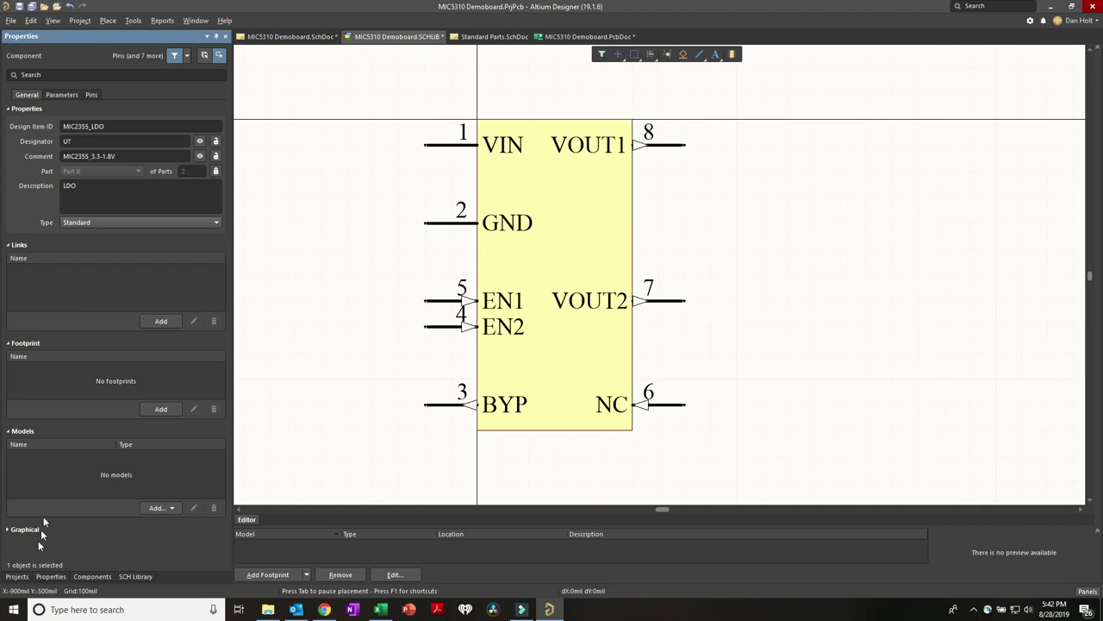
# Step: Compare Part A and Part B of MIC2355_LDO in the schematic library, and delete Part B from the component
pyautogui.click(135, 576)
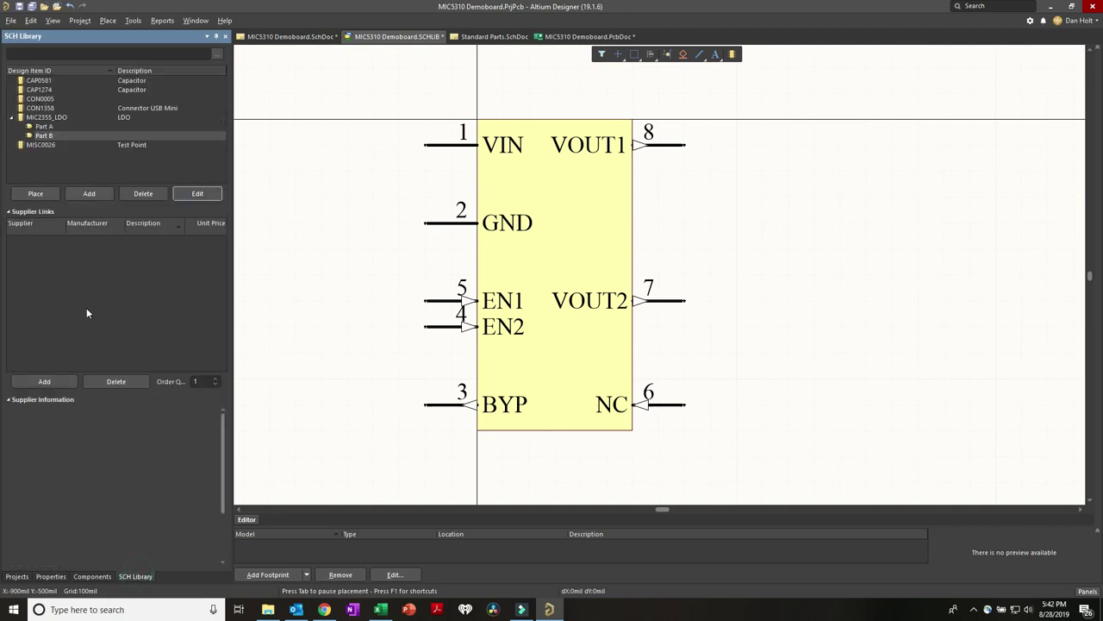
pyautogui.click(50, 127)
pyautogui.click(47, 136)
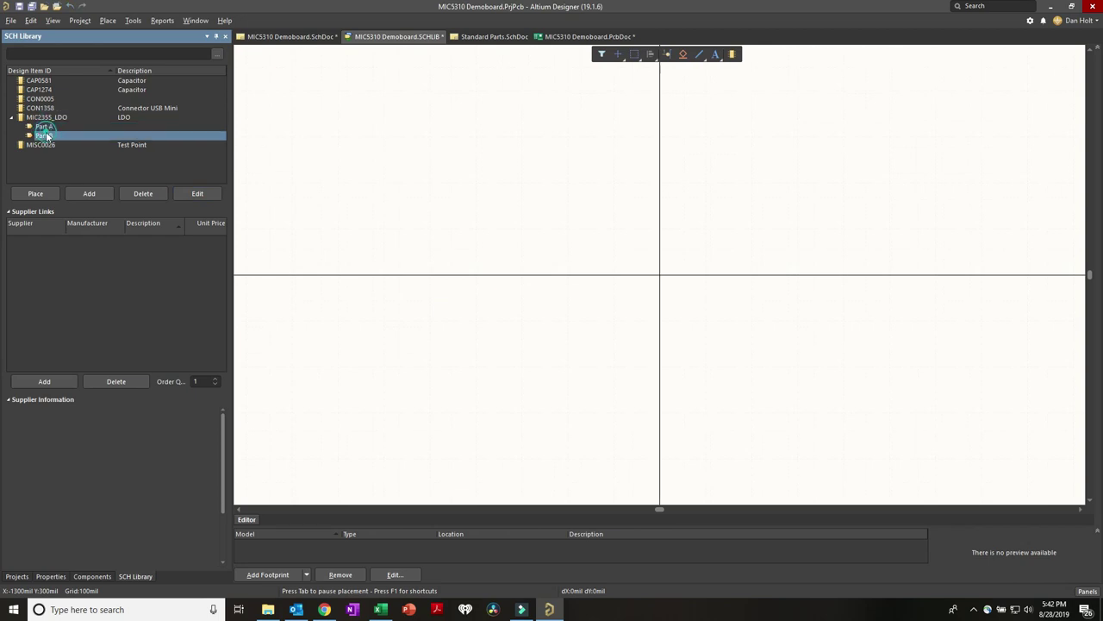
pyautogui.rightClick(46, 138)
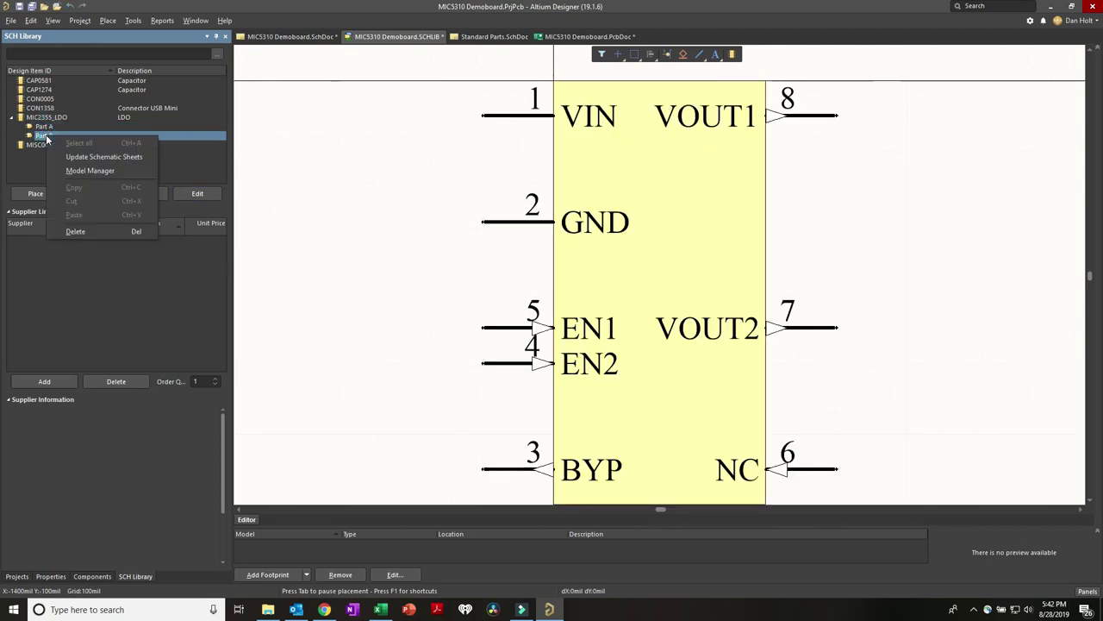
pyautogui.click(73, 231)
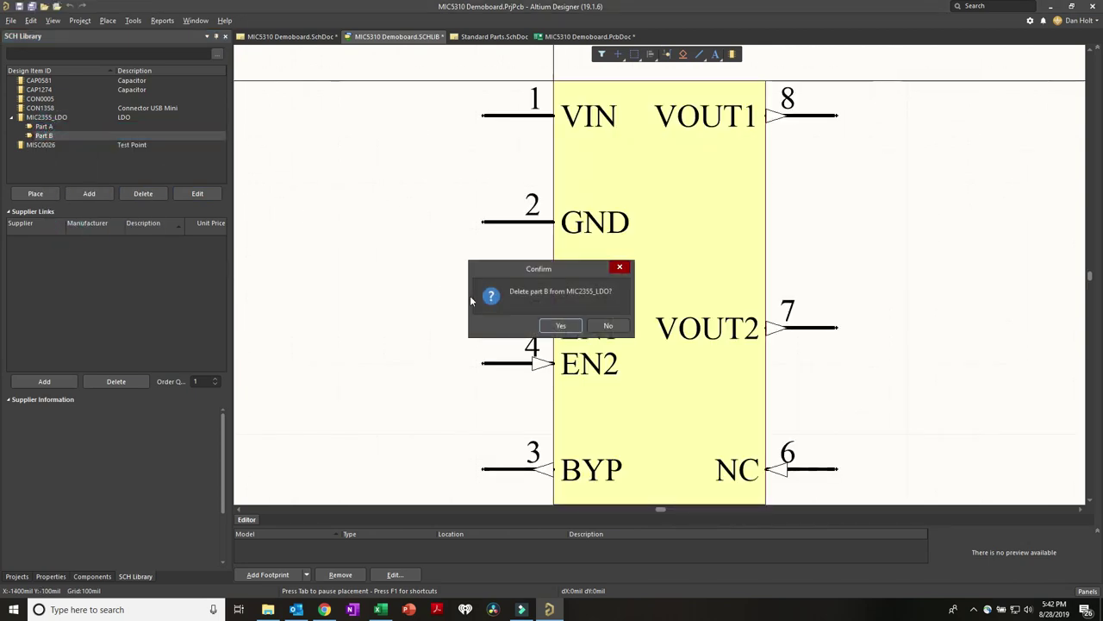
pyautogui.click(554, 324)
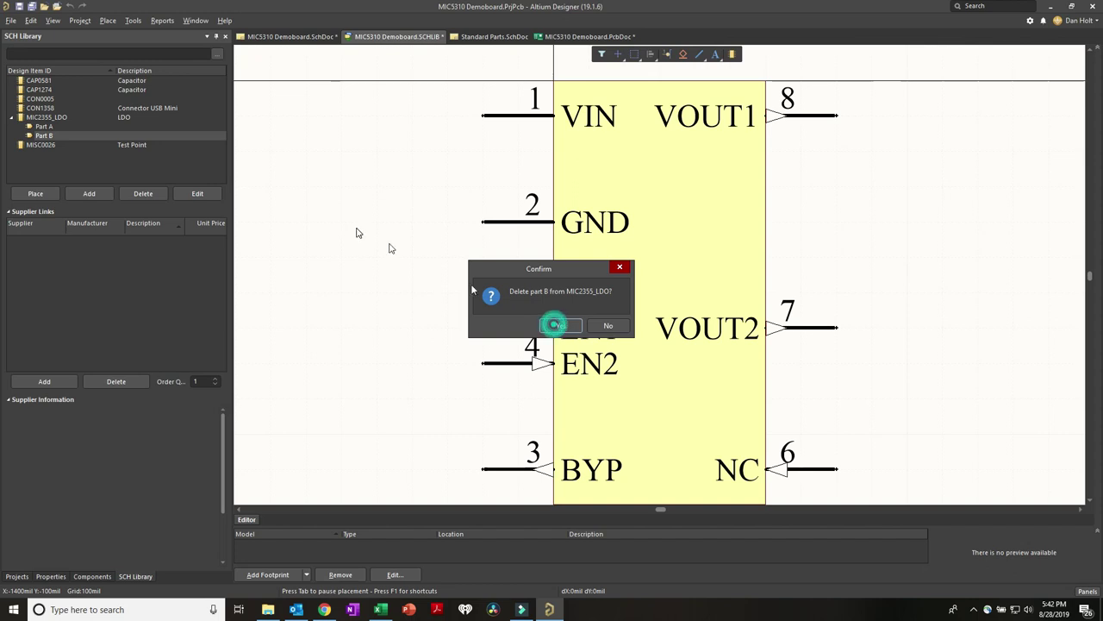
pyautogui.click(132, 20)
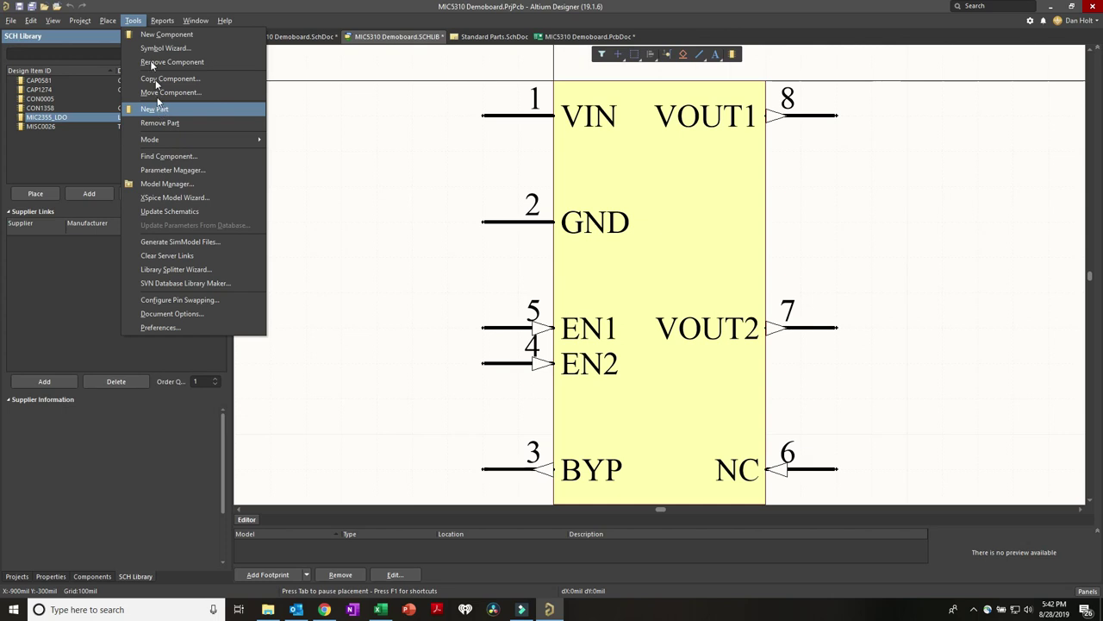
pyautogui.click(127, 21)
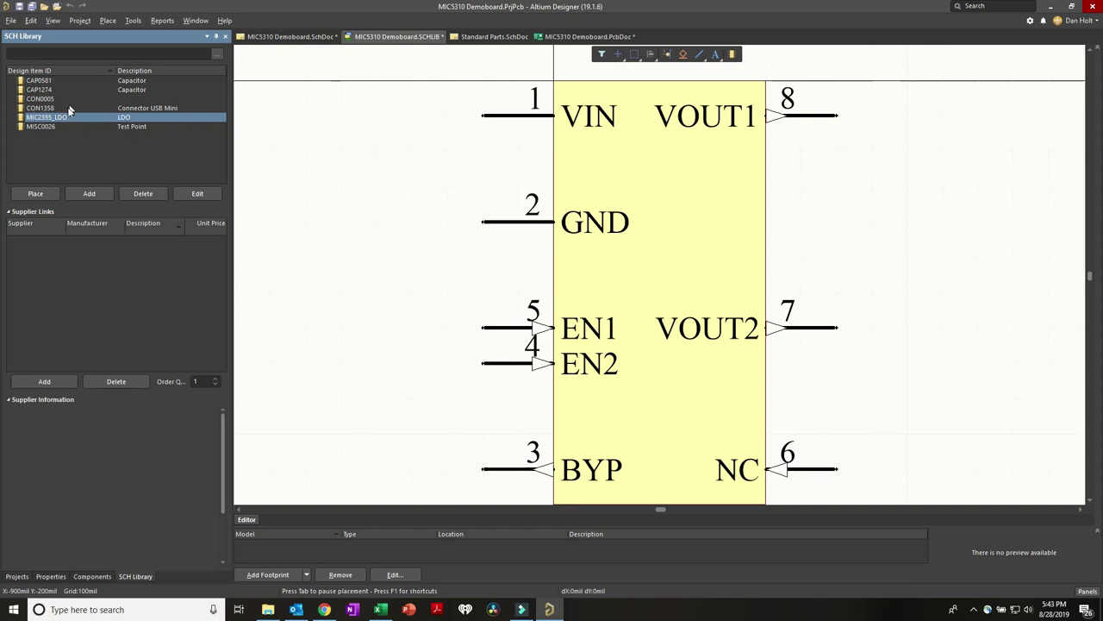
# Step: Examine the CON1358 USB connector's supplier link, 3D footprint preview and parameters, narrowing the parameter name column to read the values
pyautogui.click(38, 108)
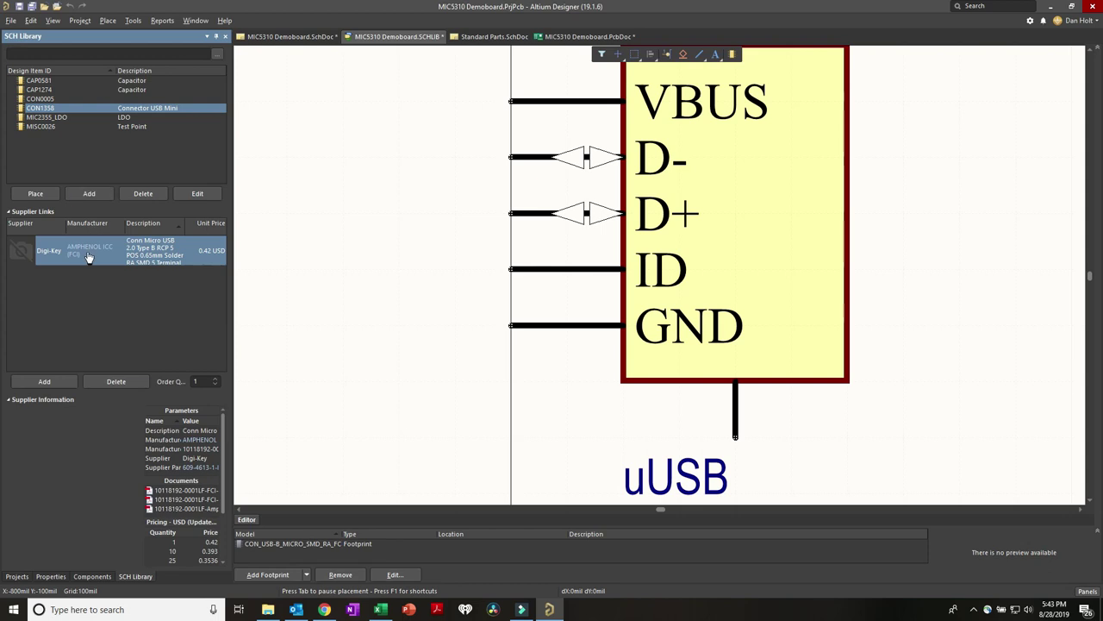
pyautogui.click(184, 191)
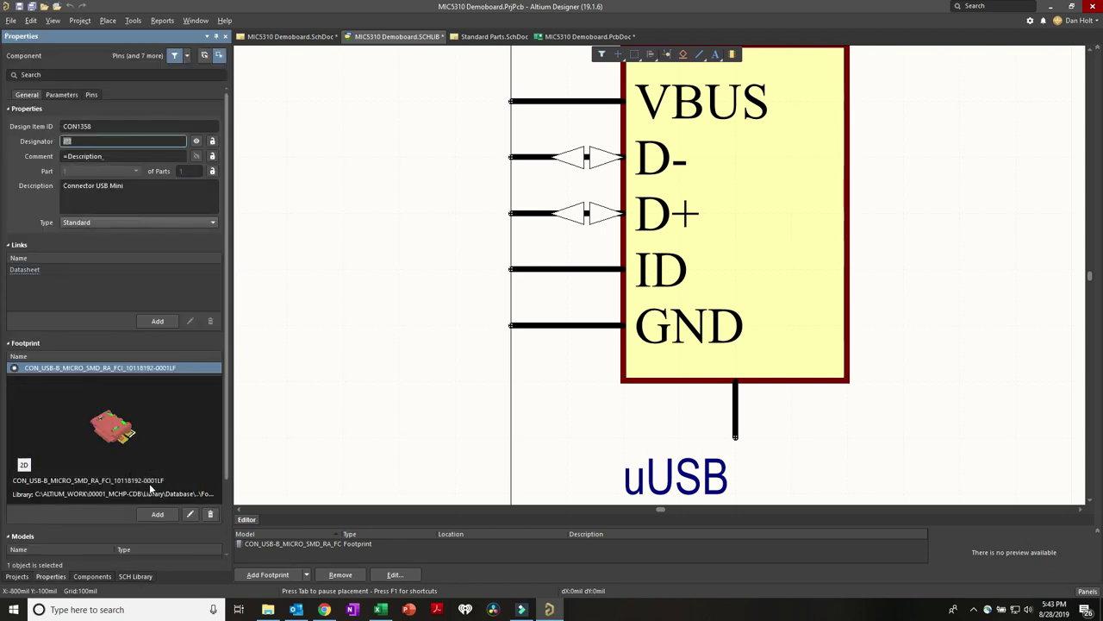
pyautogui.moveTo(157, 457); pyautogui.dragTo(151, 421)
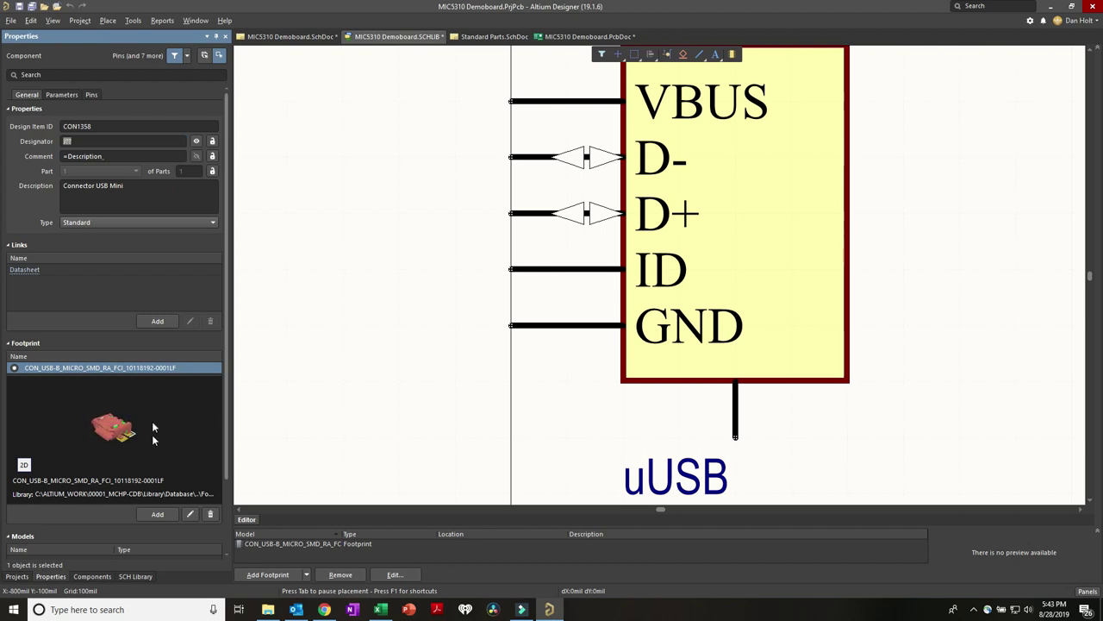
pyautogui.click(62, 94)
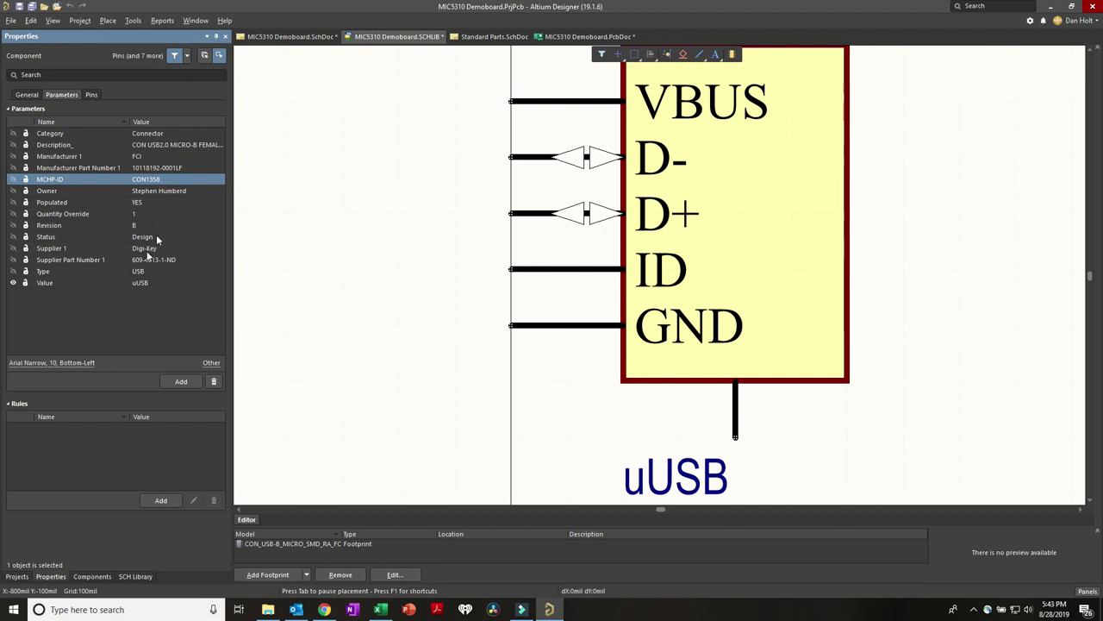
pyautogui.click(165, 192)
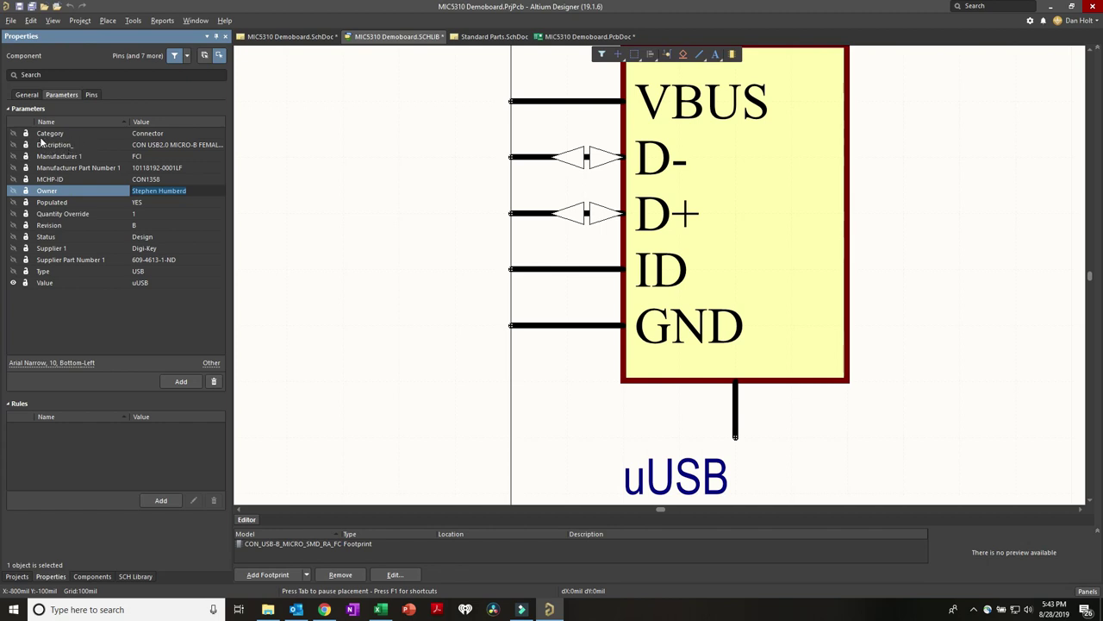
pyautogui.click(129, 121)
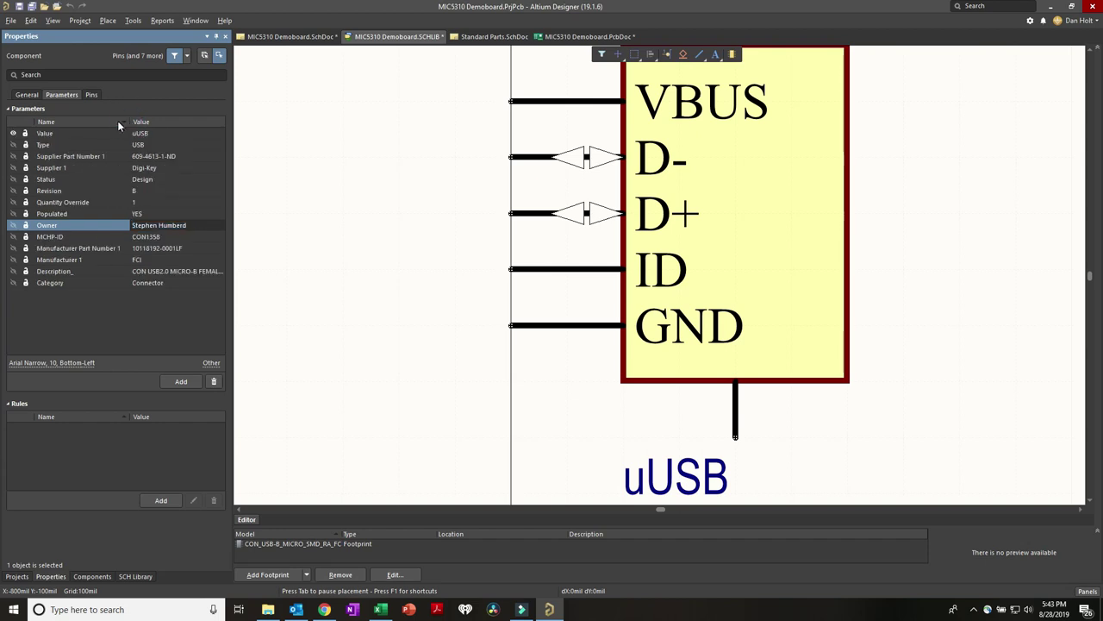
pyautogui.click(129, 121)
pyautogui.moveTo(128, 121); pyautogui.dragTo(101, 121)
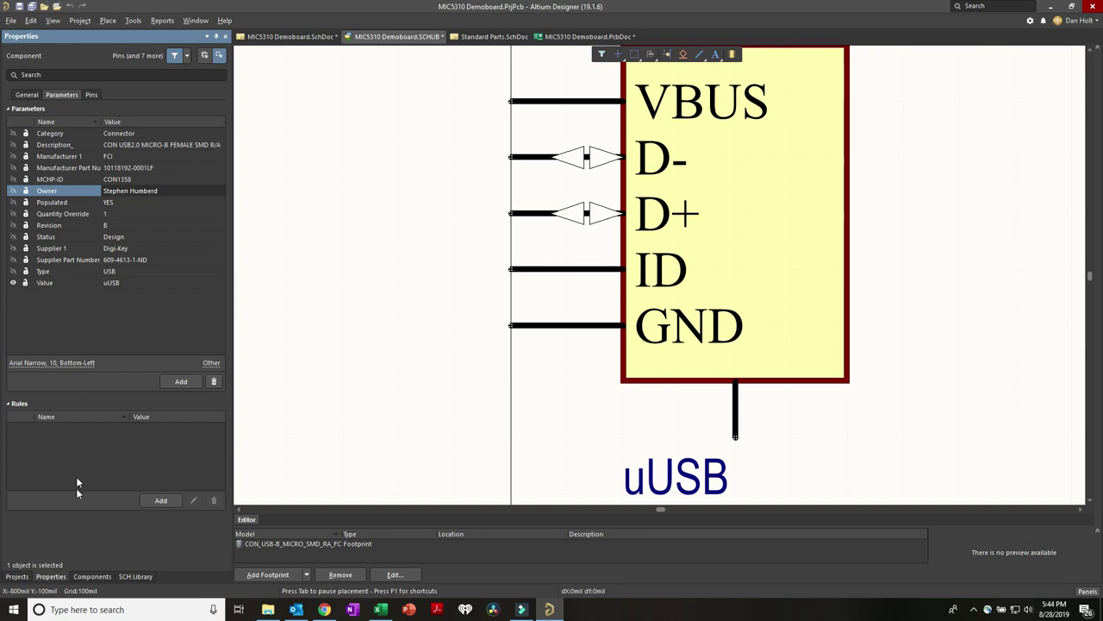
# Step: Return to the schematic library's component list, and open the MIC2355_LDO component to check its properties and symbol
pyautogui.click(133, 576)
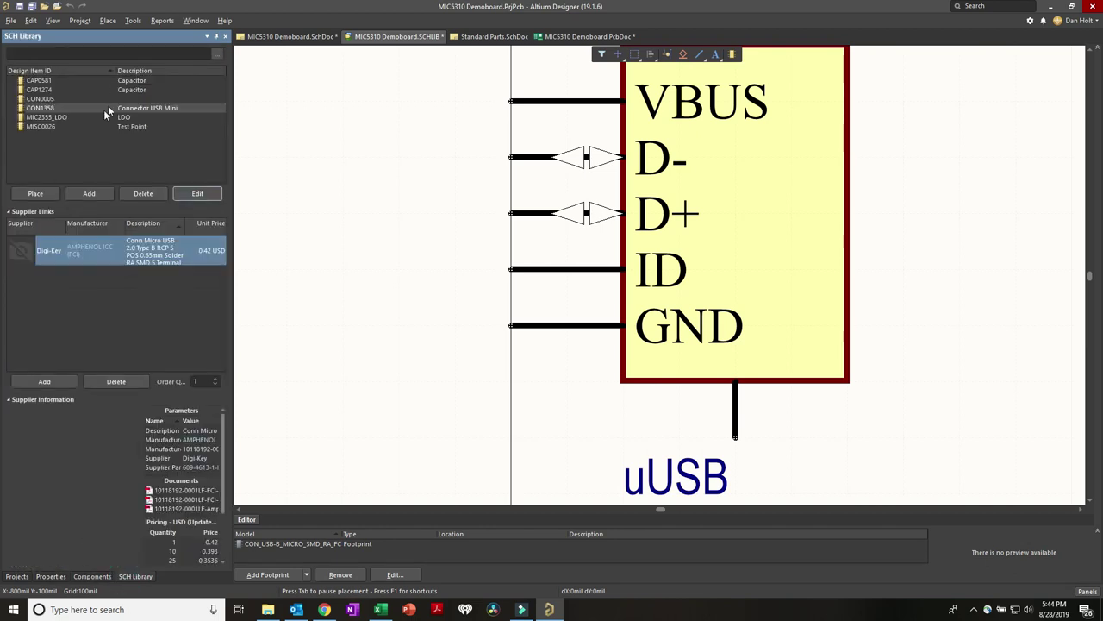
pyautogui.click(52, 117)
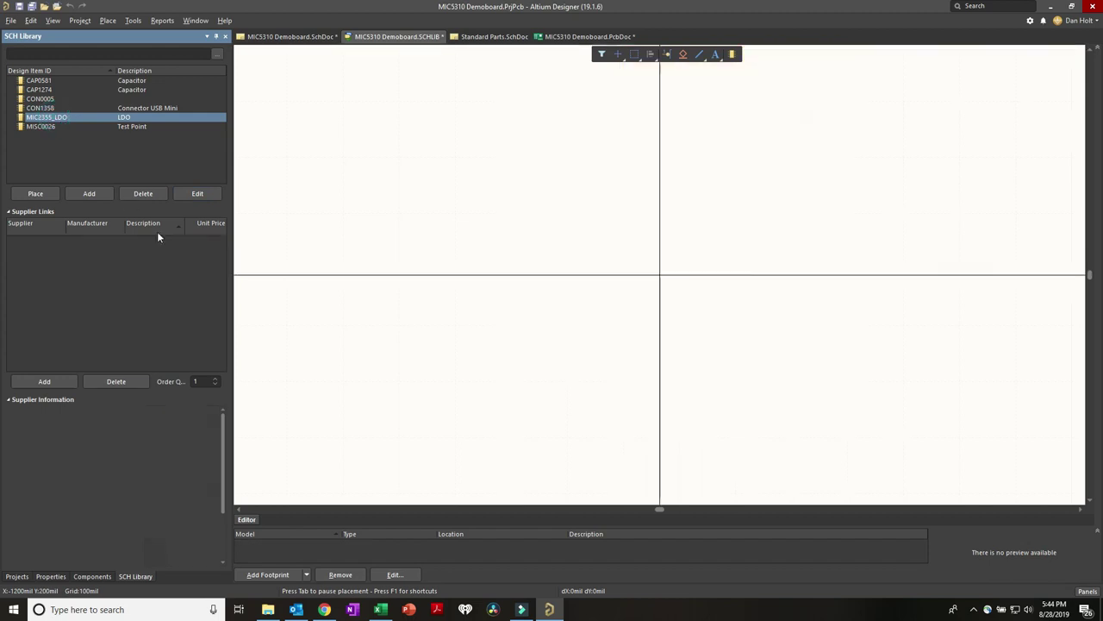
pyautogui.click(197, 194)
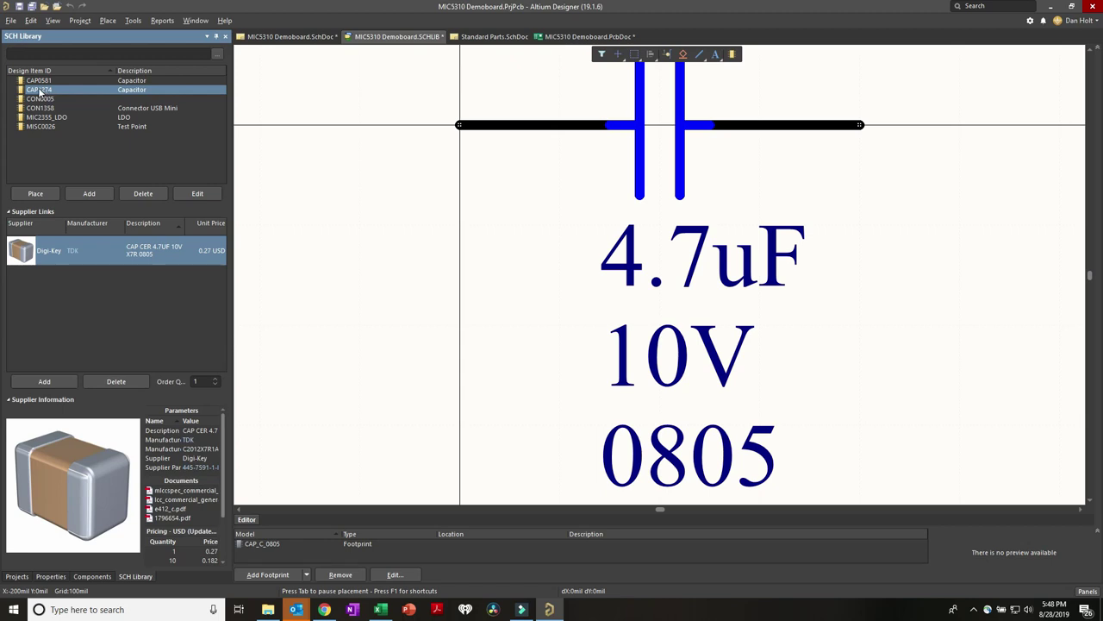
pyautogui.click(47, 119)
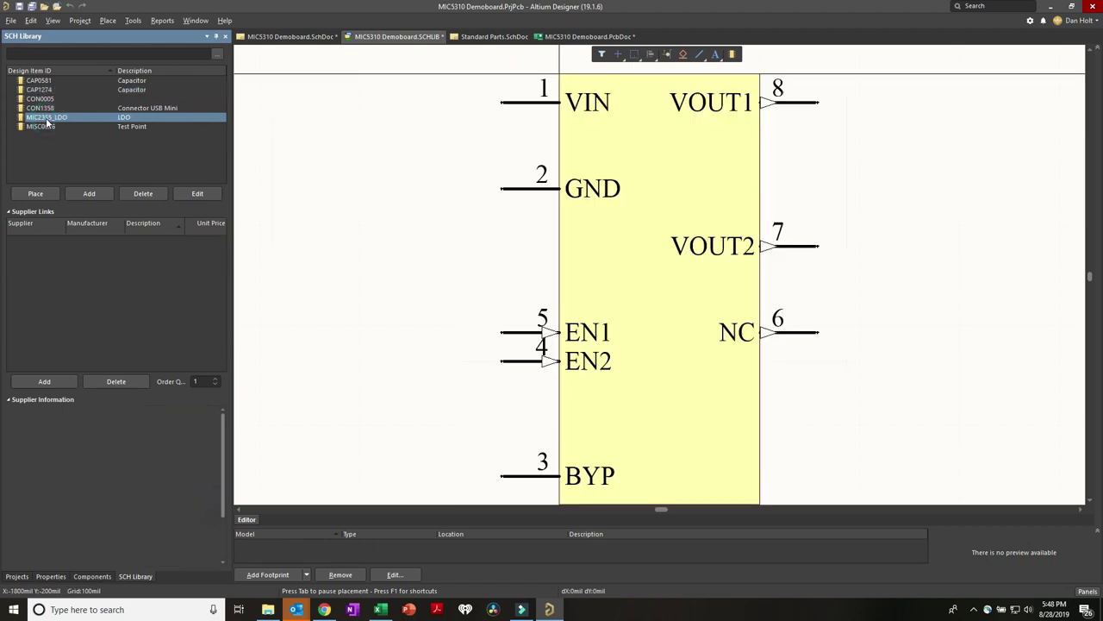
# Step: Duplicate the CAP1274 capacitor within the schematic library by copying and pasting it
pyautogui.click(38, 89)
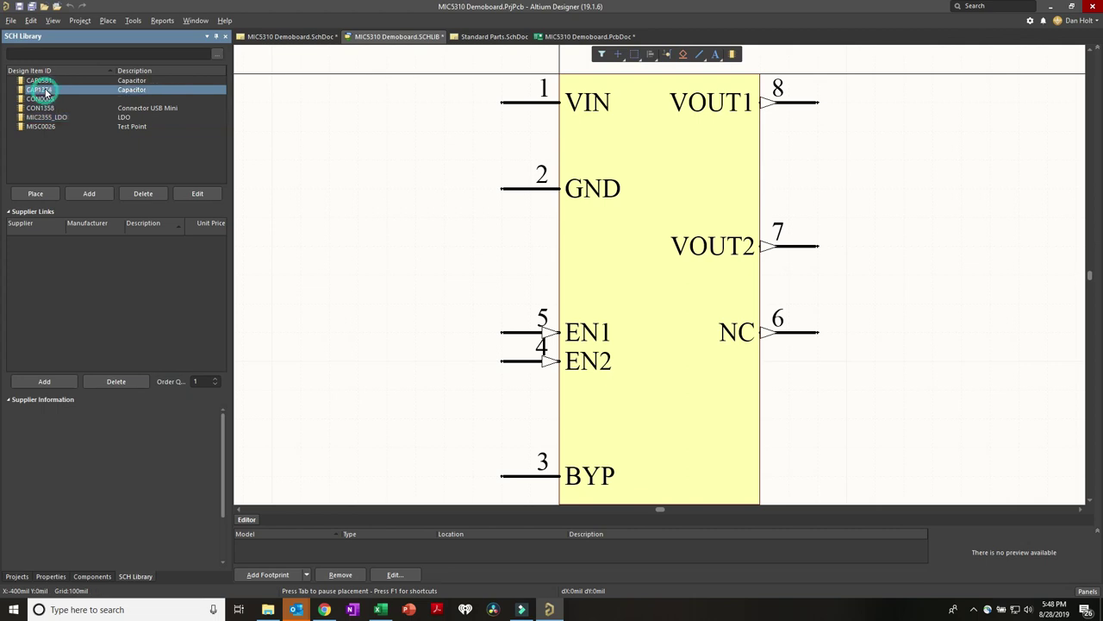
pyautogui.rightClick(45, 92)
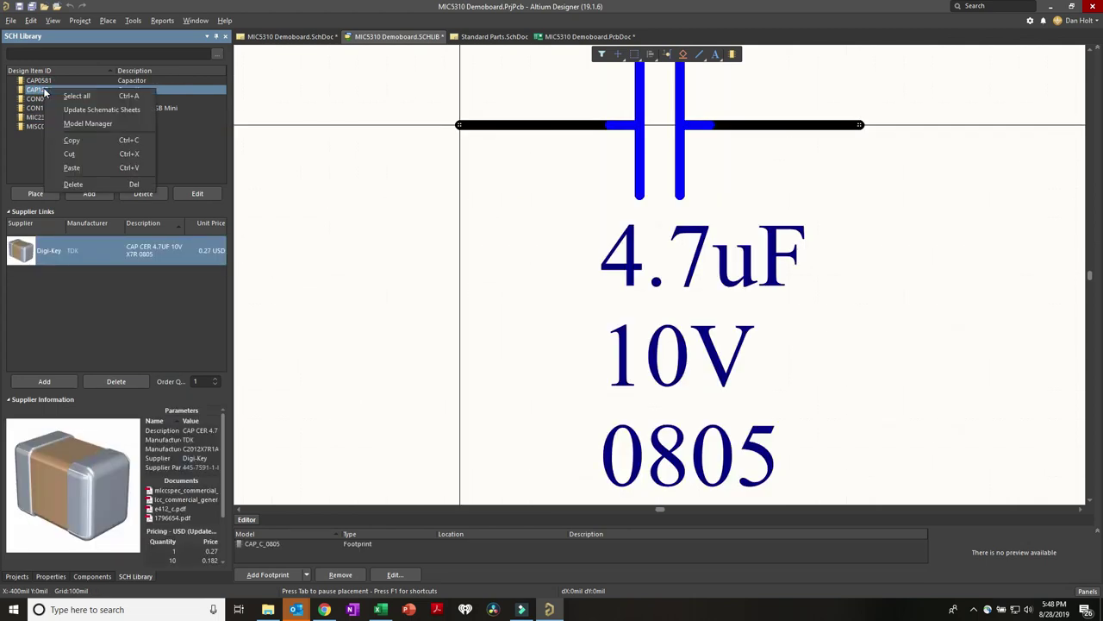
pyautogui.click(69, 141)
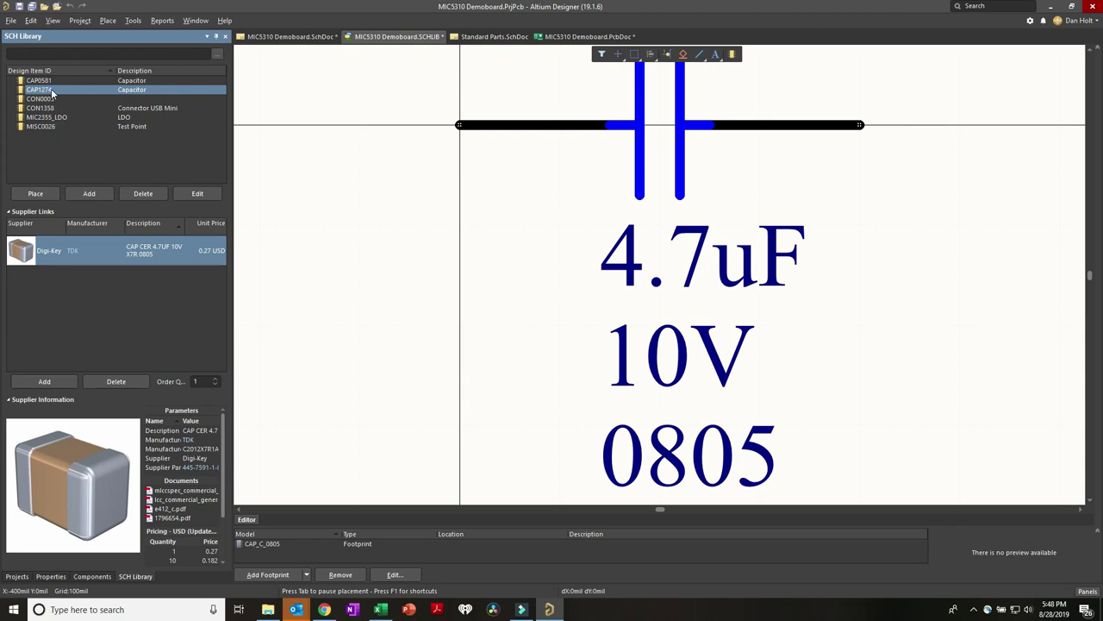
pyautogui.rightClick(52, 91)
pyautogui.click(96, 162)
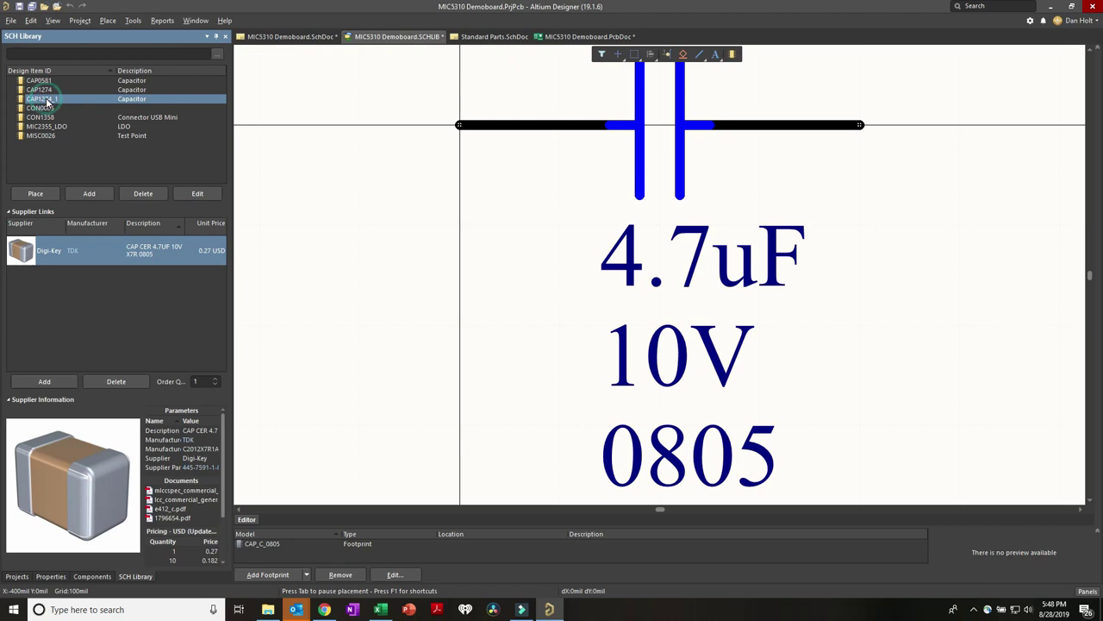
# Step: Edit the duplicated capacitor's properties and set its Design Item ID to NEW_CAP1
pyautogui.click(194, 192)
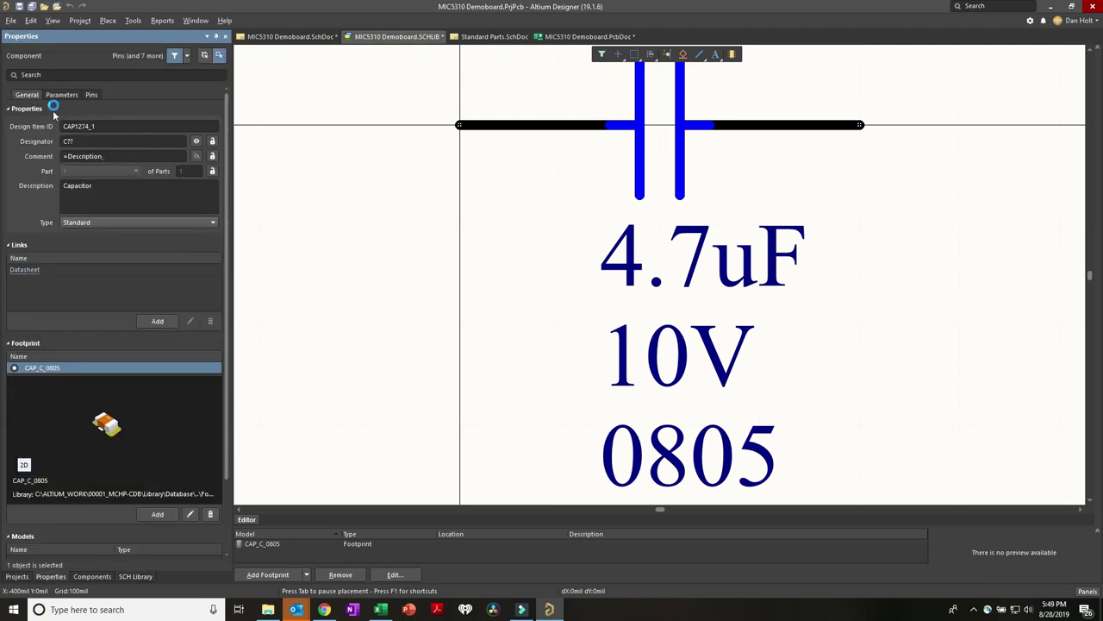
pyautogui.click(105, 126)
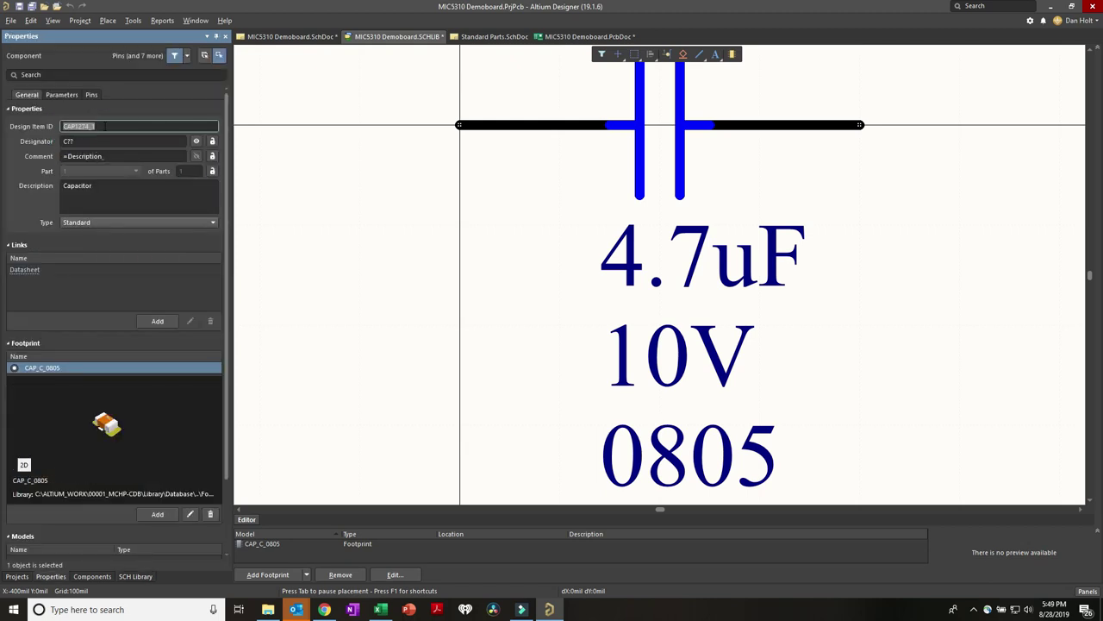
pyautogui.write('NEW_CAP1')
pyautogui.press('Return')
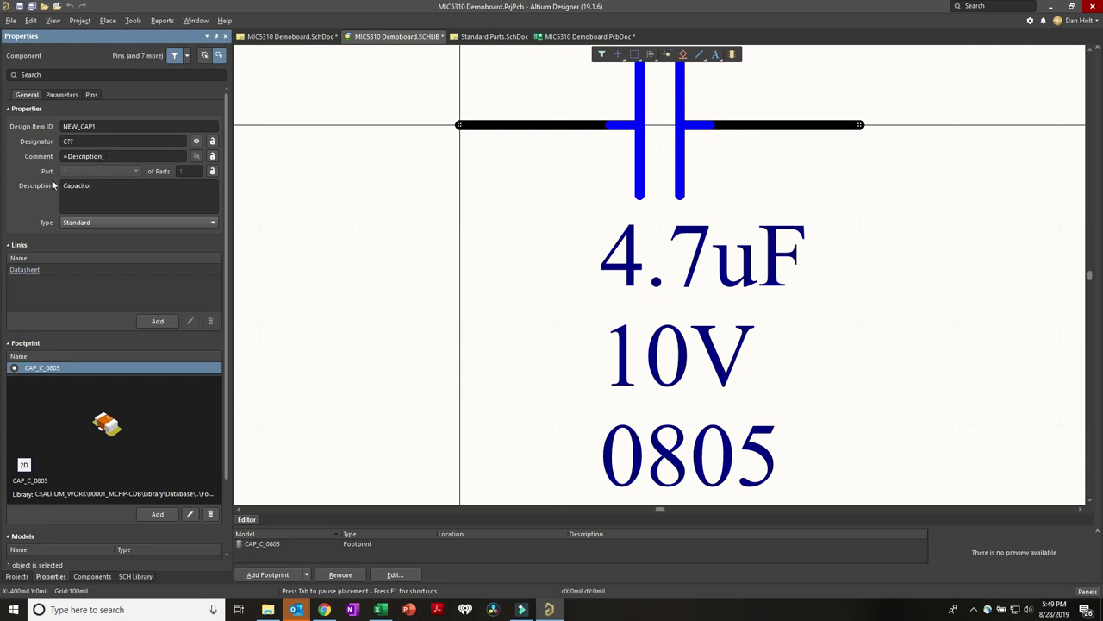
# Step: Go through the new capacitor's parameters, checking the category, description, manufacturer, manufacturer part number and MCHP-ID values without editing them
pyautogui.click(63, 95)
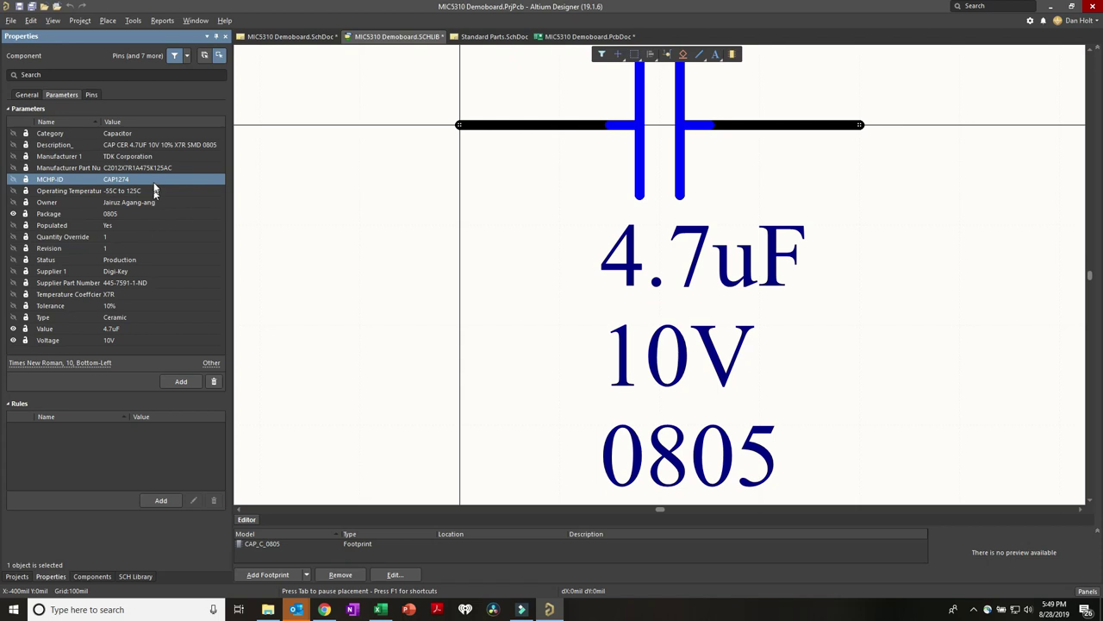
pyautogui.click(124, 134)
pyautogui.click(130, 145)
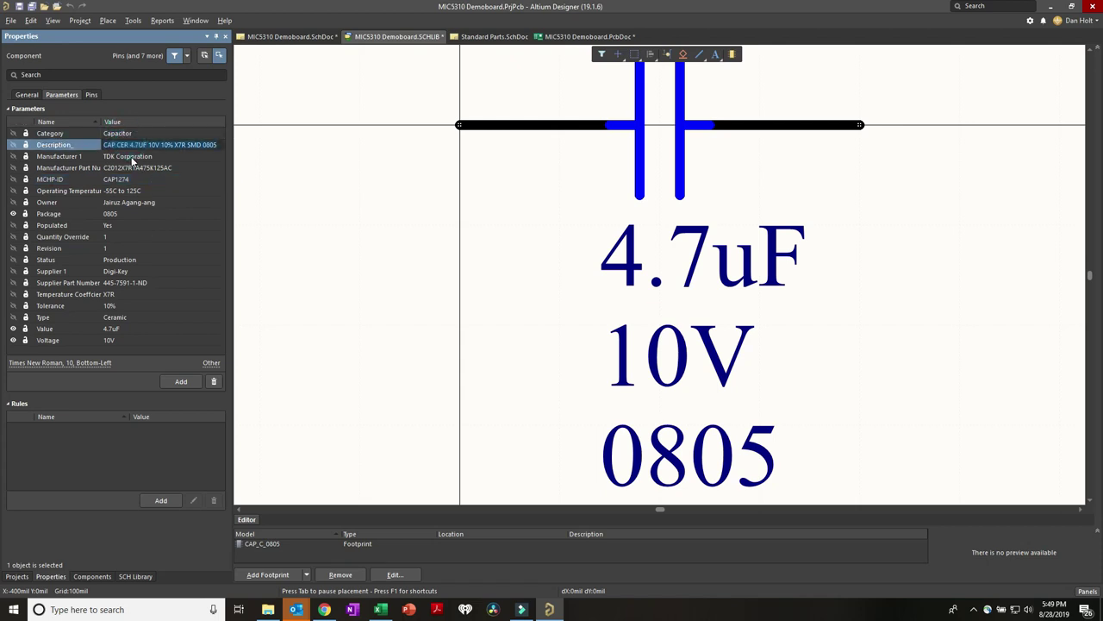
pyautogui.click(132, 157)
pyautogui.click(135, 173)
pyautogui.doubleClick(119, 179)
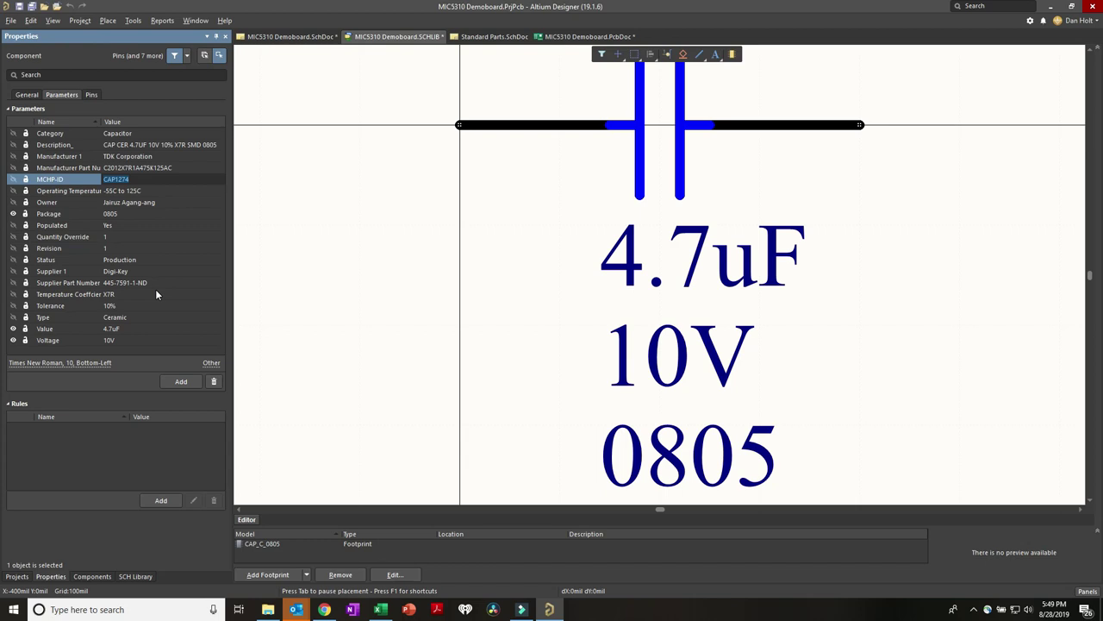
# Step: Check the library's component list for the new capacitor, and display the MIC2355_LDO symbol again
pyautogui.click(97, 576)
pyautogui.click(133, 577)
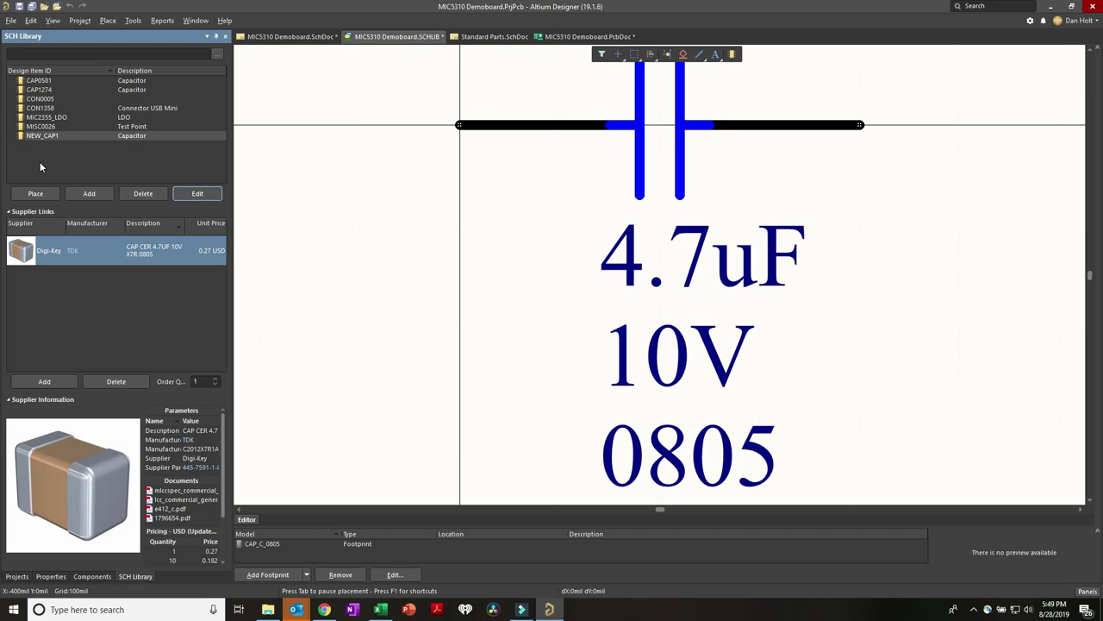
pyautogui.click(123, 118)
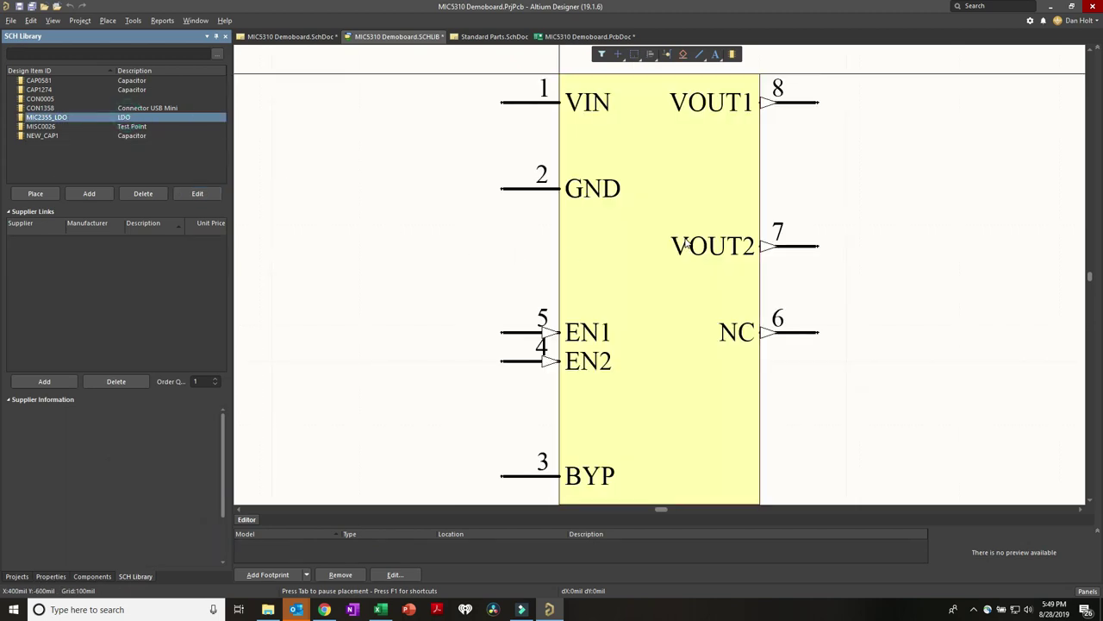
# Step: Place the MIC2355_LDO component from the schematic library onto the demoboard schematic, between the capacitors and the four-pin terminal connector
pyautogui.click(505, 242)
pyautogui.keyDown('ctrl'); pyautogui.scroll(-2, 505, 241); pyautogui.keyUp('ctrl')
pyautogui.keyDown('ctrl'); pyautogui.scroll(1, 499, 261); pyautogui.keyUp('ctrl')
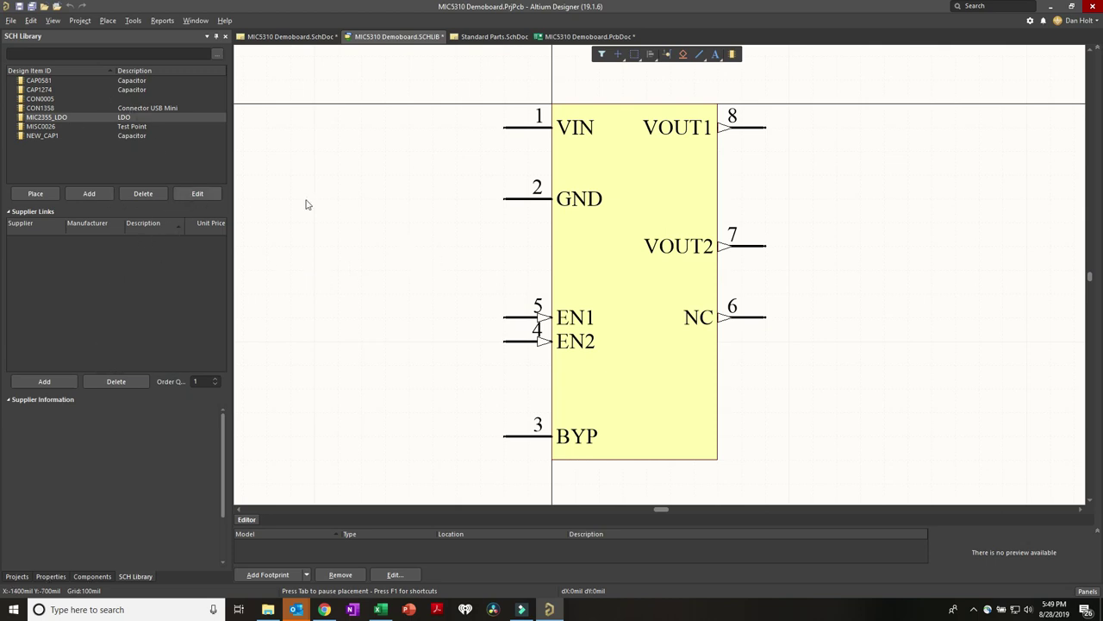
pyautogui.click(39, 119)
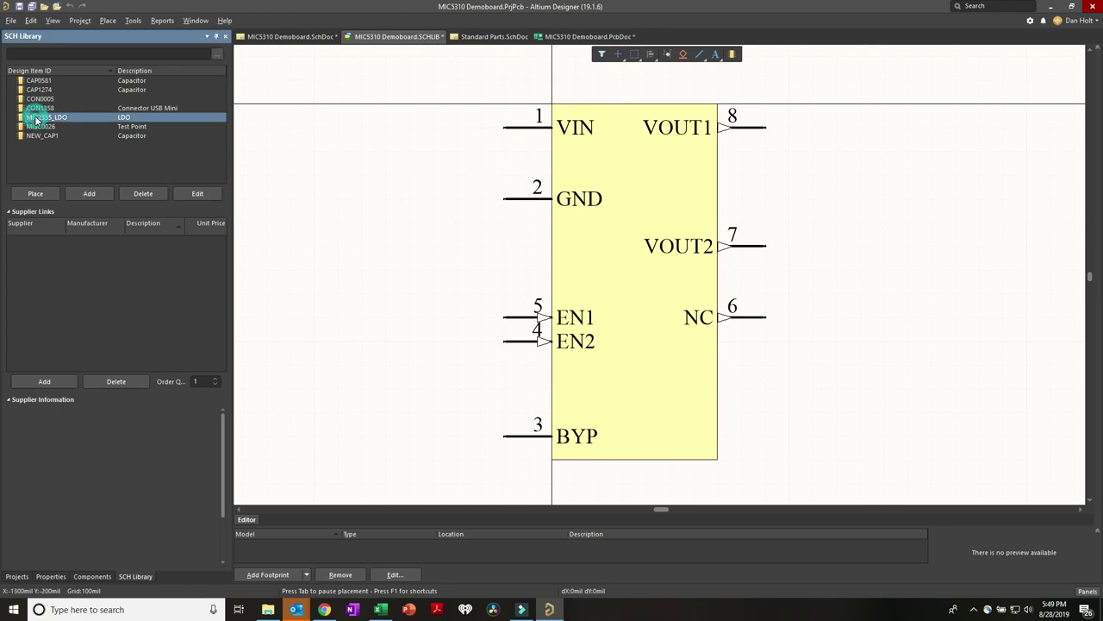
pyautogui.click(35, 193)
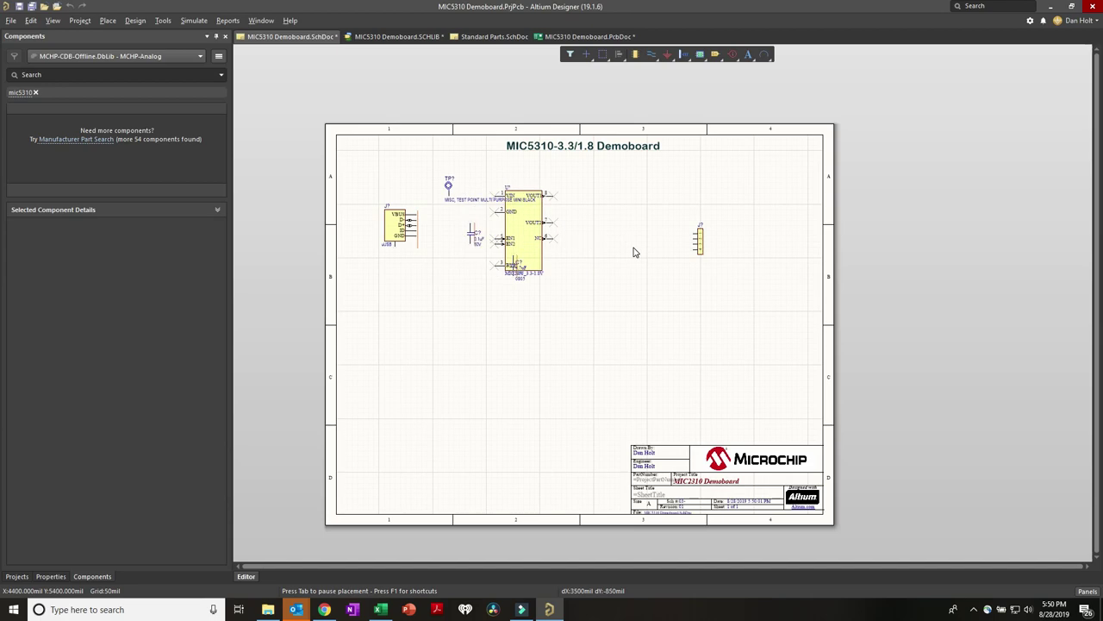
pyautogui.click(622, 250)
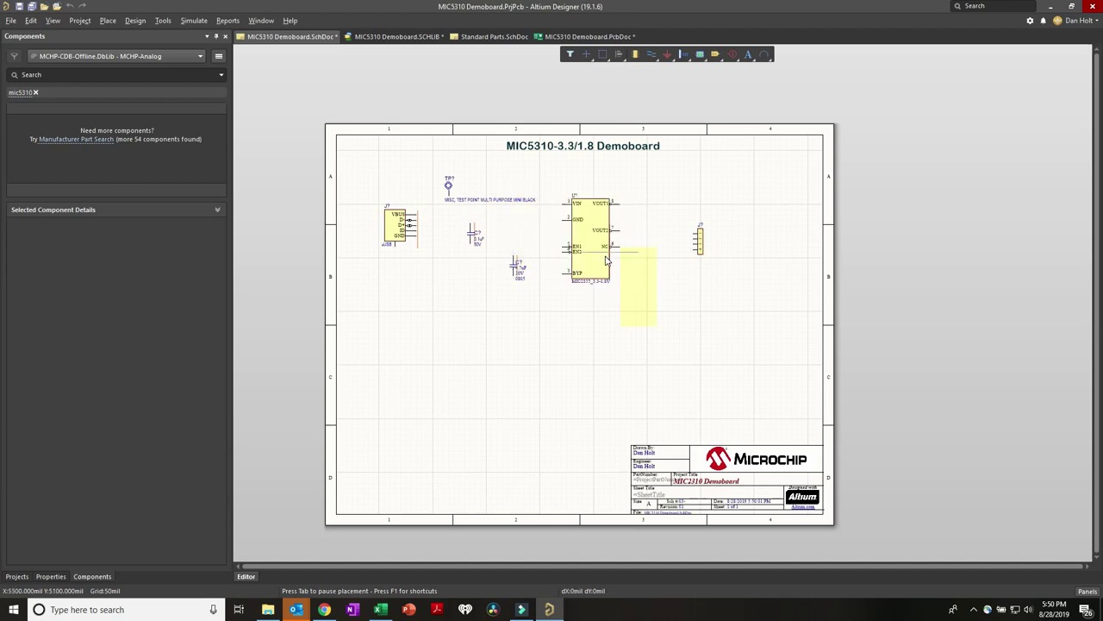
pyautogui.keyDown('ctrl'); pyautogui.scroll(3, 539, 255); pyautogui.keyUp('ctrl')
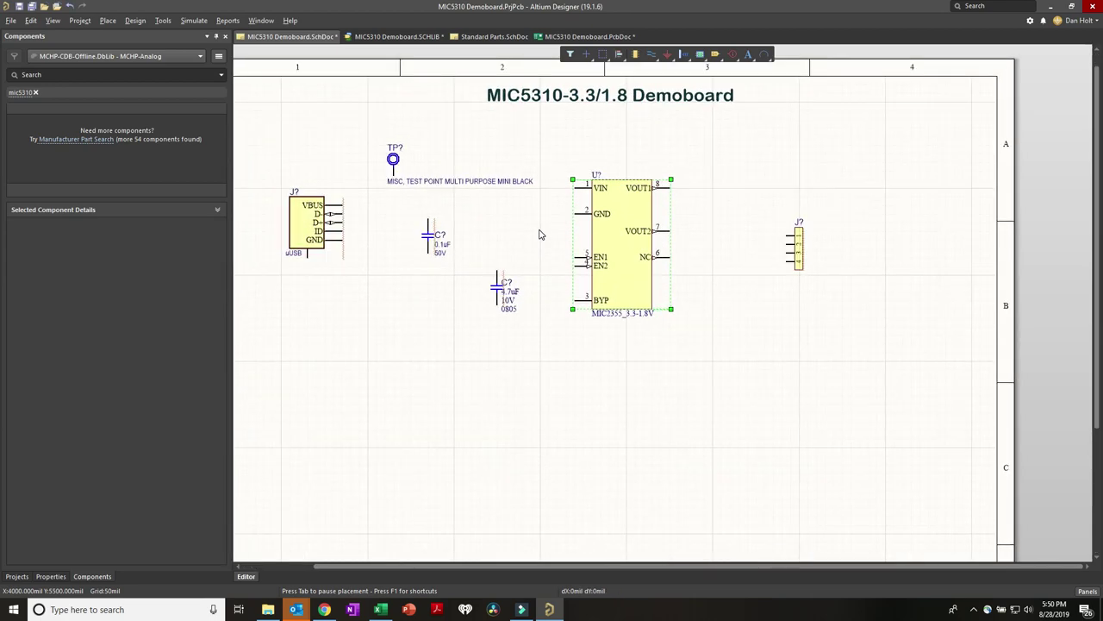
pyautogui.keyDown('ctrl'); pyautogui.scroll(1, 540, 233); pyautogui.keyUp('ctrl')
pyautogui.moveTo(631, 260)
pyautogui.mouseDown()
pyautogui.moveTo(646, 315)
pyautogui.moveTo(643, 272)
pyautogui.mouseUp()
pyautogui.press('Escape')
pyautogui.click(600, 229)
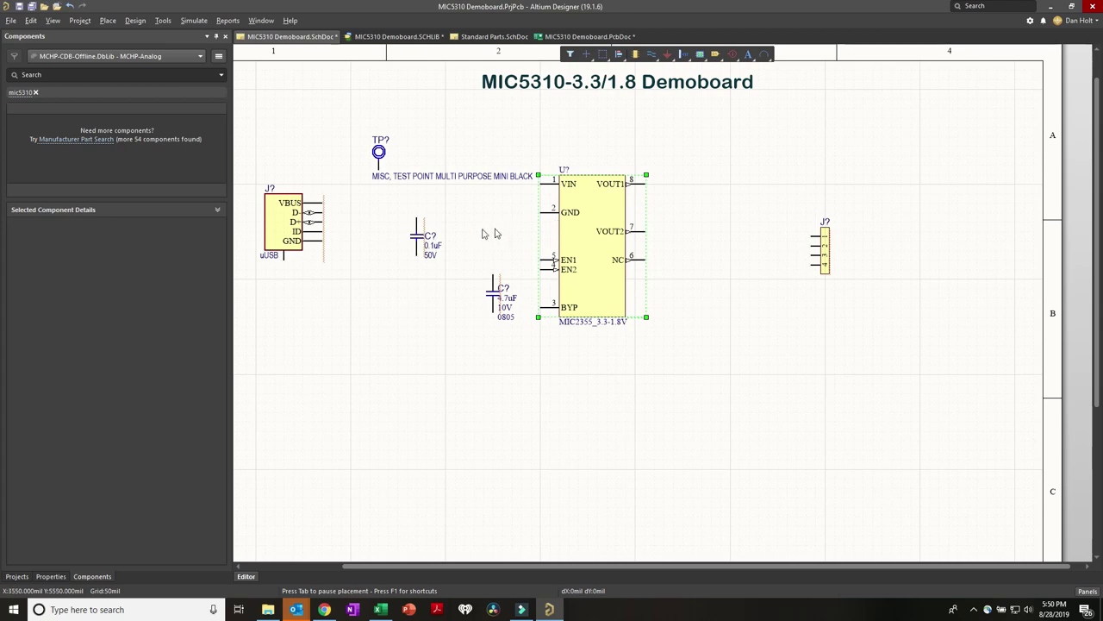
# Step: Hide the description text shown under the test point on the schematic
pyautogui.click(401, 178)
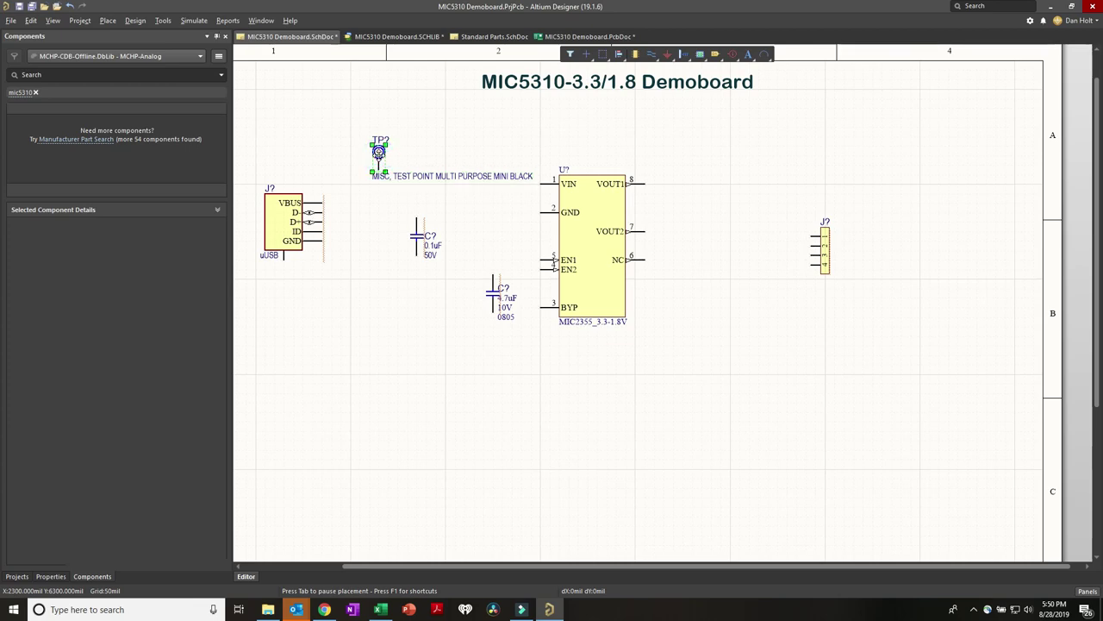
pyautogui.doubleClick(379, 156)
pyautogui.click(406, 178)
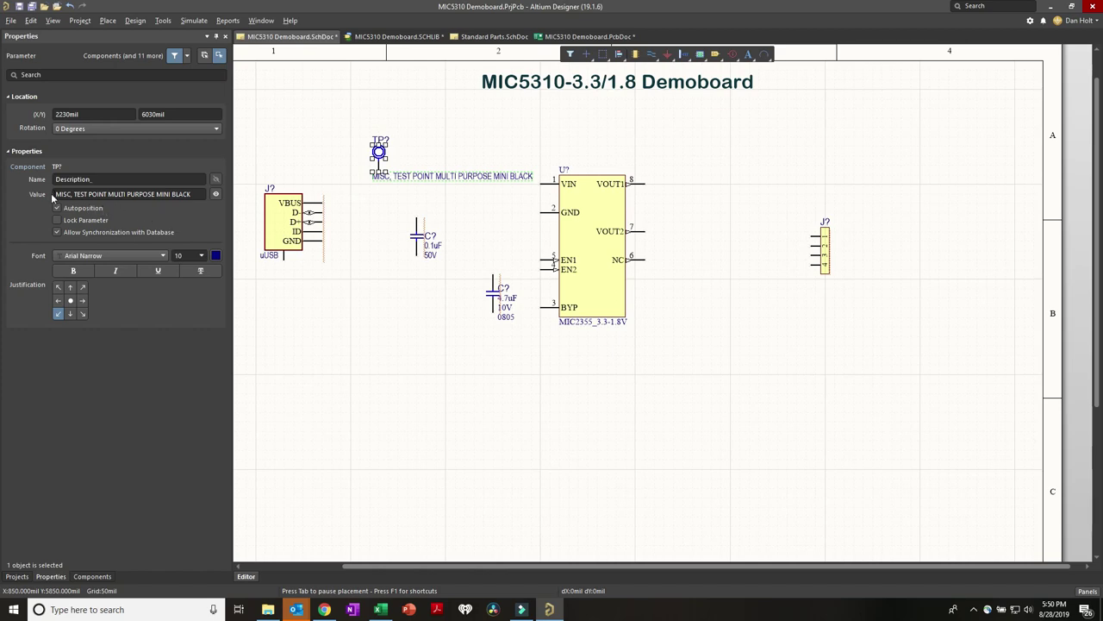
pyautogui.click(216, 193)
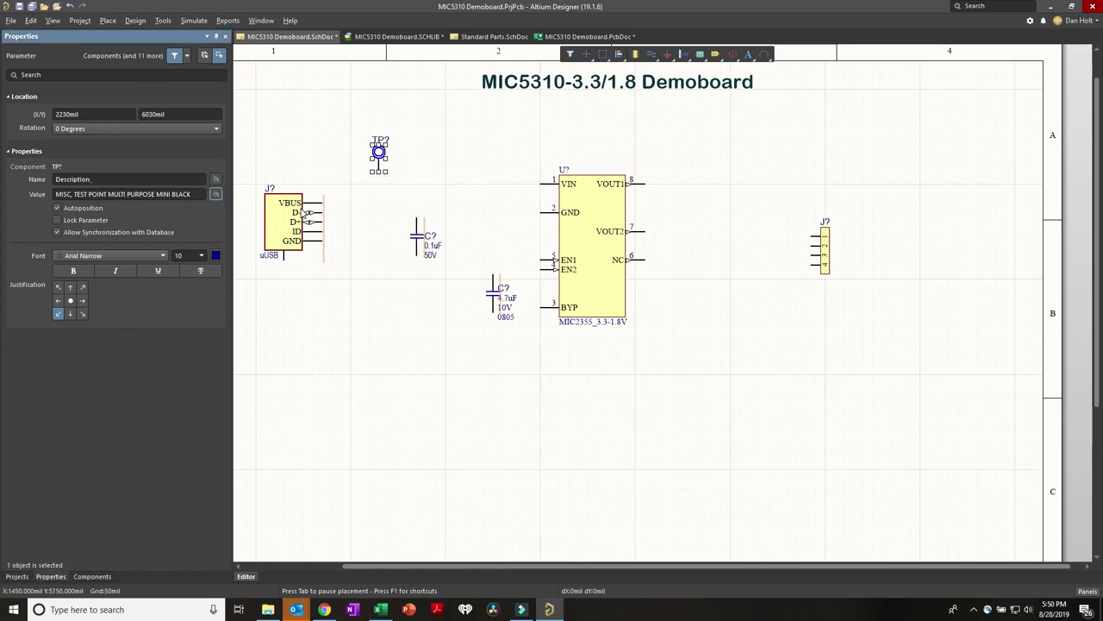
pyautogui.click(414, 177)
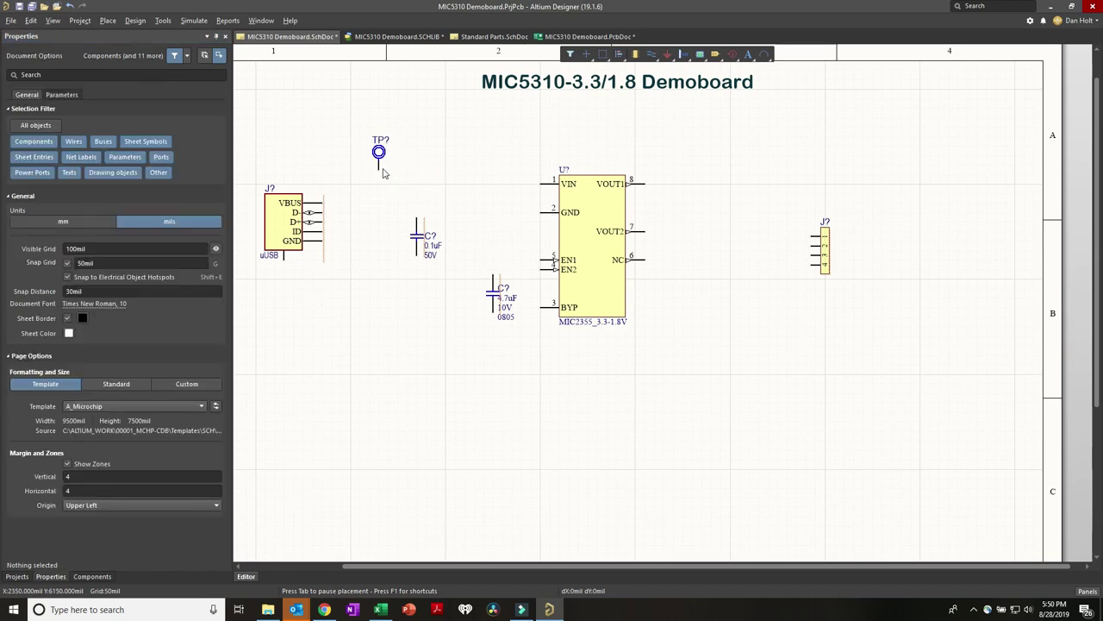
# Step: Move the test point down so it sits between the USB connector and the 0.1uF capacitor
pyautogui.moveTo(378, 170); pyautogui.dragTo(392, 207)
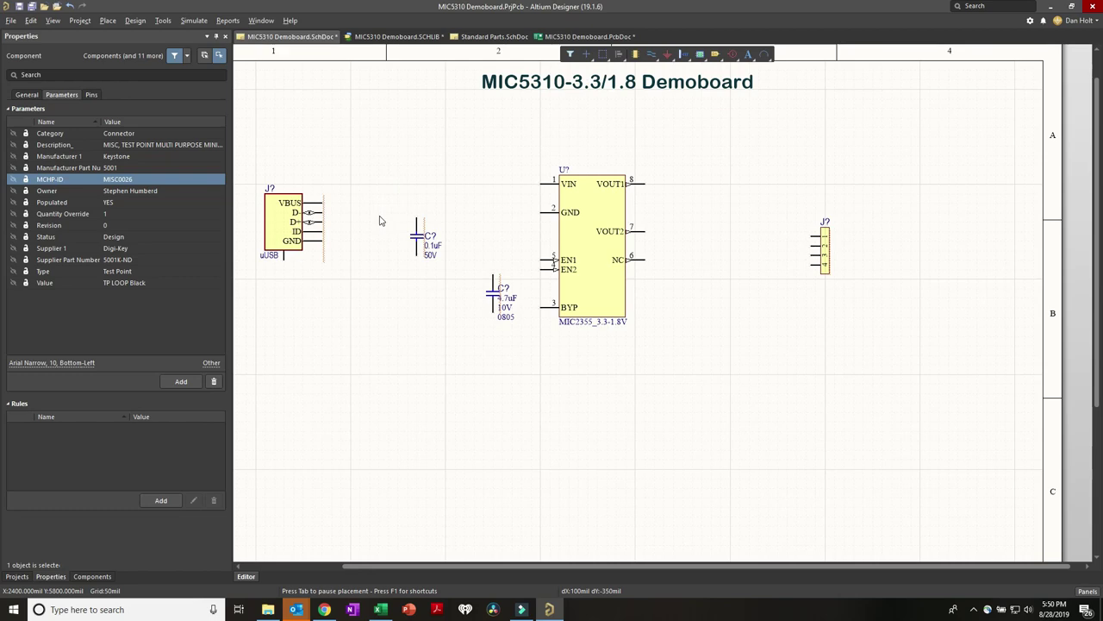
pyautogui.click(372, 223)
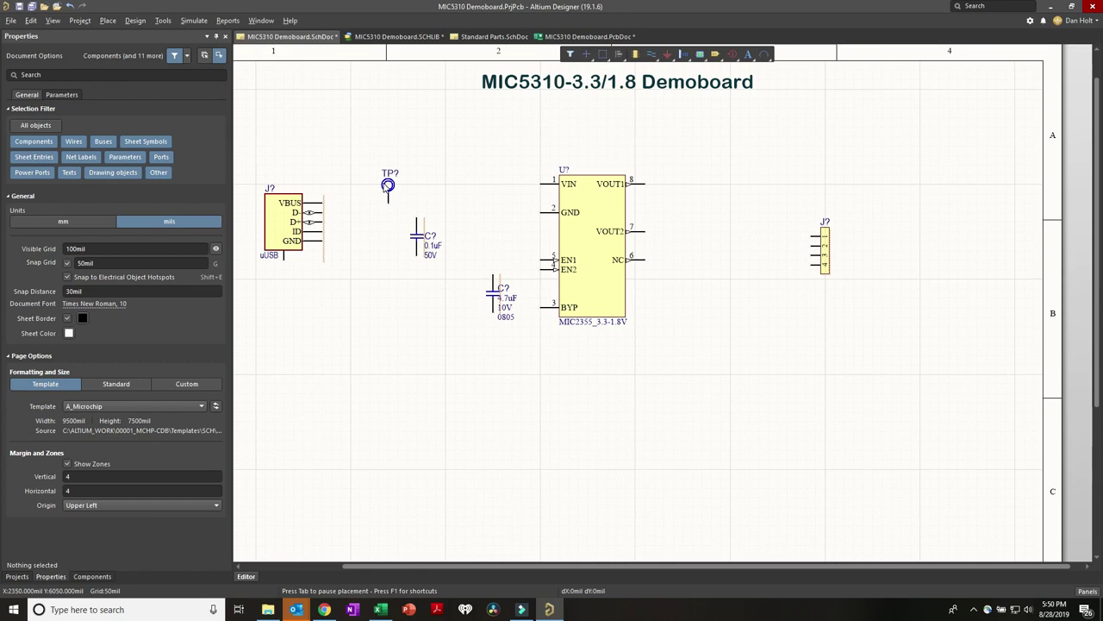
pyautogui.press('Tab')
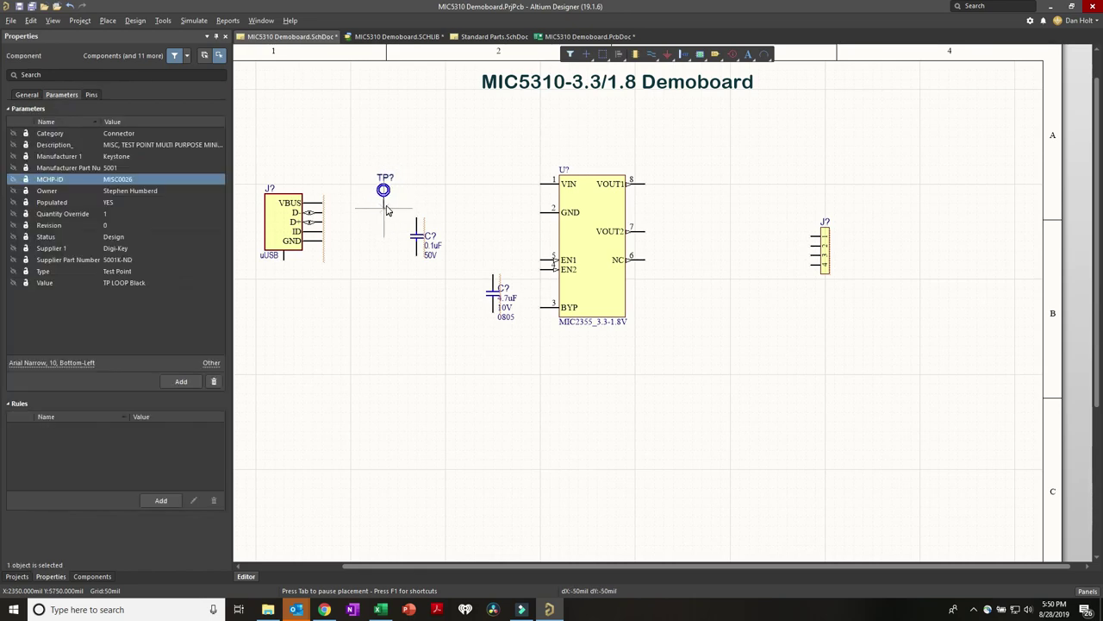
pyautogui.keyDown('ctrl'); pyautogui.scroll(5, 387, 209); pyautogui.keyUp('ctrl')
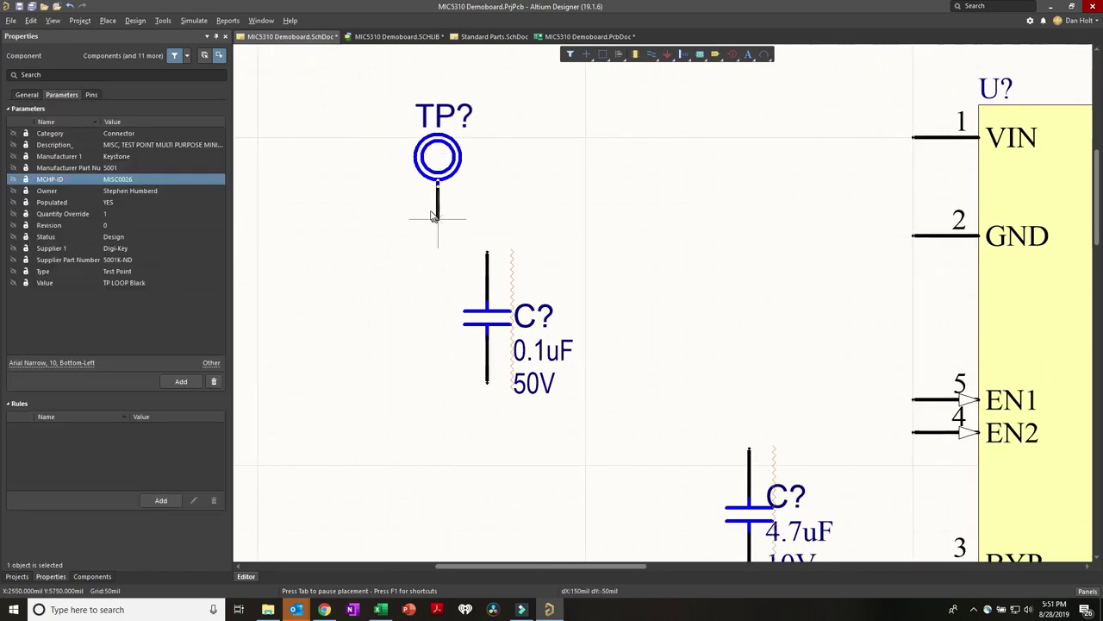
pyautogui.click(424, 212)
pyautogui.press('Escape')
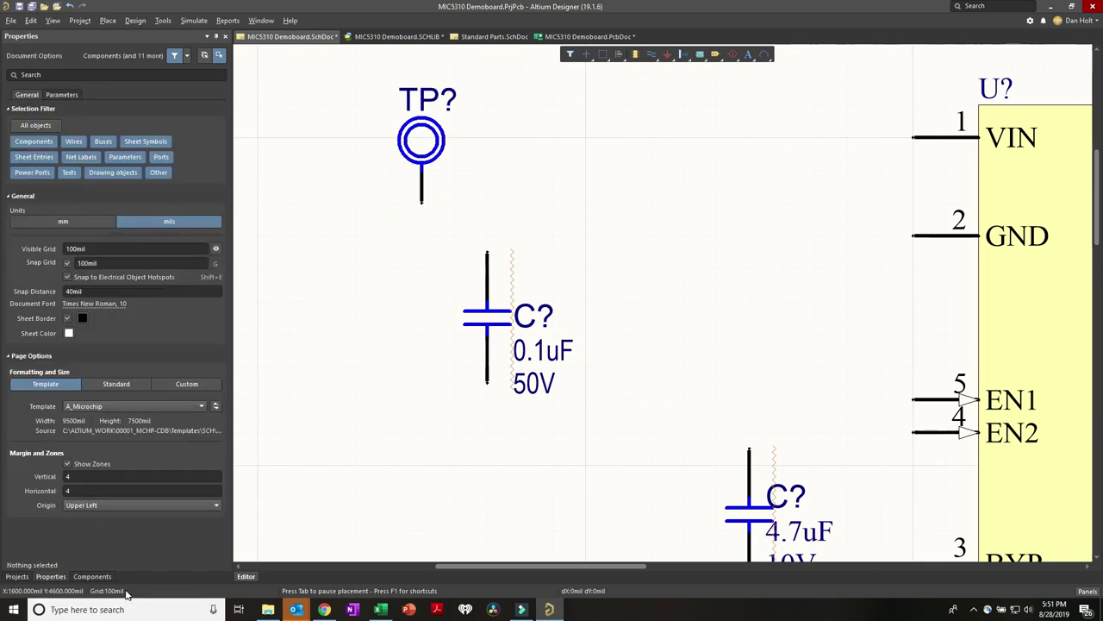
# Step: Try shifting the 0.1uF capacitor's value label slightly with a 10 mil snap grid, and return the grid to 100 mil
pyautogui.hotkey('shift', 'g')
pyautogui.hotkey('shift', 'g')
pyautogui.press('g')
pyautogui.moveTo(536, 360); pyautogui.dragTo(513, 354)
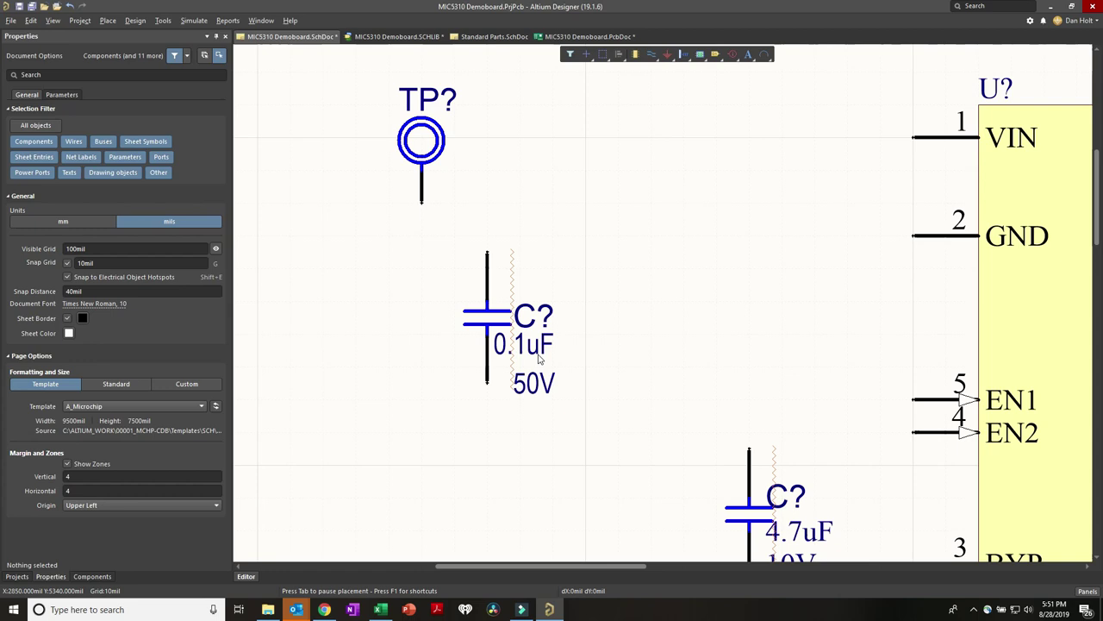
pyautogui.moveTo(545, 362)
pyautogui.mouseDown()
pyautogui.moveTo(581, 385)
pyautogui.moveTo(539, 371)
pyautogui.moveTo(556, 358)
pyautogui.moveTo(535, 377)
pyautogui.moveTo(535, 431)
pyautogui.moveTo(532, 341)
pyautogui.moveTo(568, 359)
pyautogui.moveTo(552, 370)
pyautogui.moveTo(583, 361)
pyautogui.moveTo(578, 376)
pyautogui.moveTo(586, 345)
pyautogui.moveTo(531, 359)
pyautogui.mouseUp()
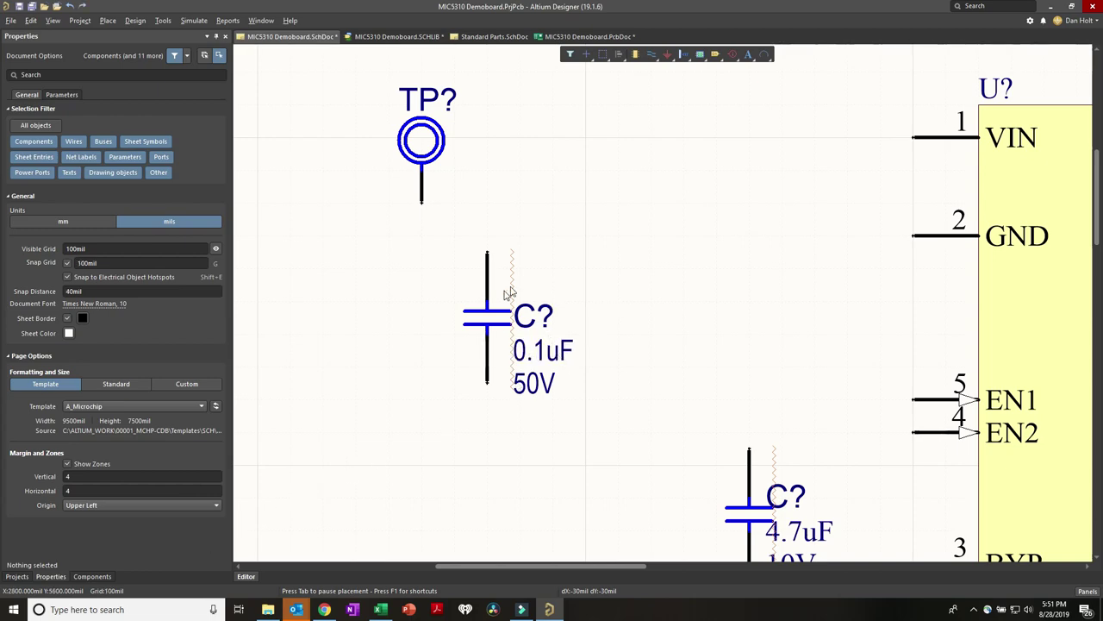
# Step: Set the snap grid to 50 mil and move the four-pin terminal connector so its first pin lines up with the LDO's VOUT1 pin
pyautogui.keyDown('ctrl'); pyautogui.scroll(-5, 509, 293); pyautogui.keyUp('ctrl')
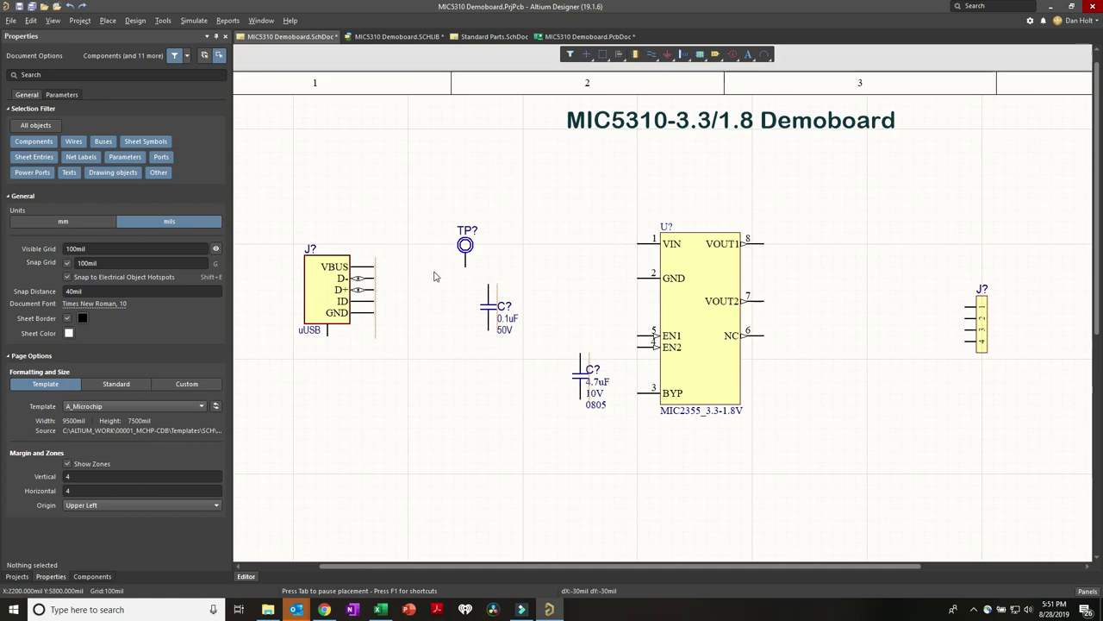
pyautogui.click(639, 246)
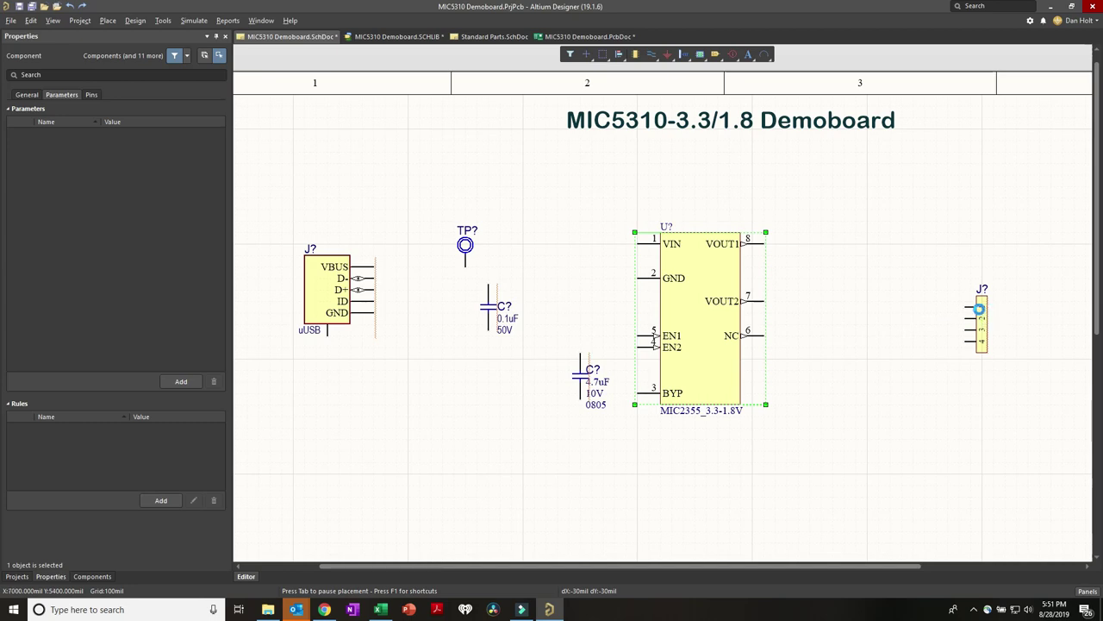
pyautogui.click(977, 313)
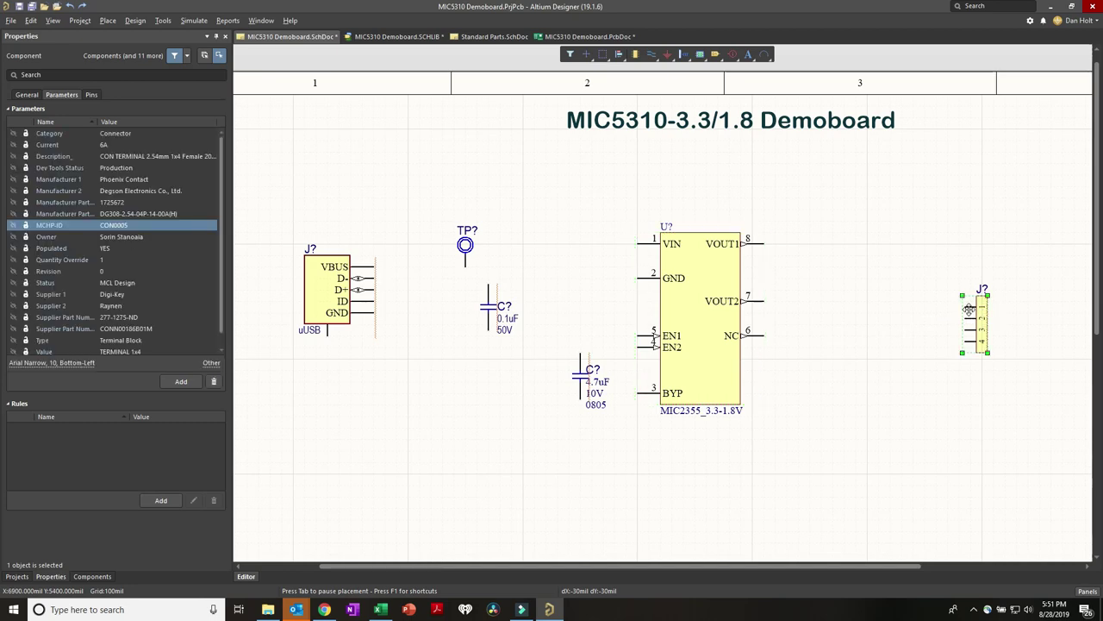
pyautogui.keyDown('ctrl'); pyautogui.scroll(4, 969, 310); pyautogui.keyUp('ctrl')
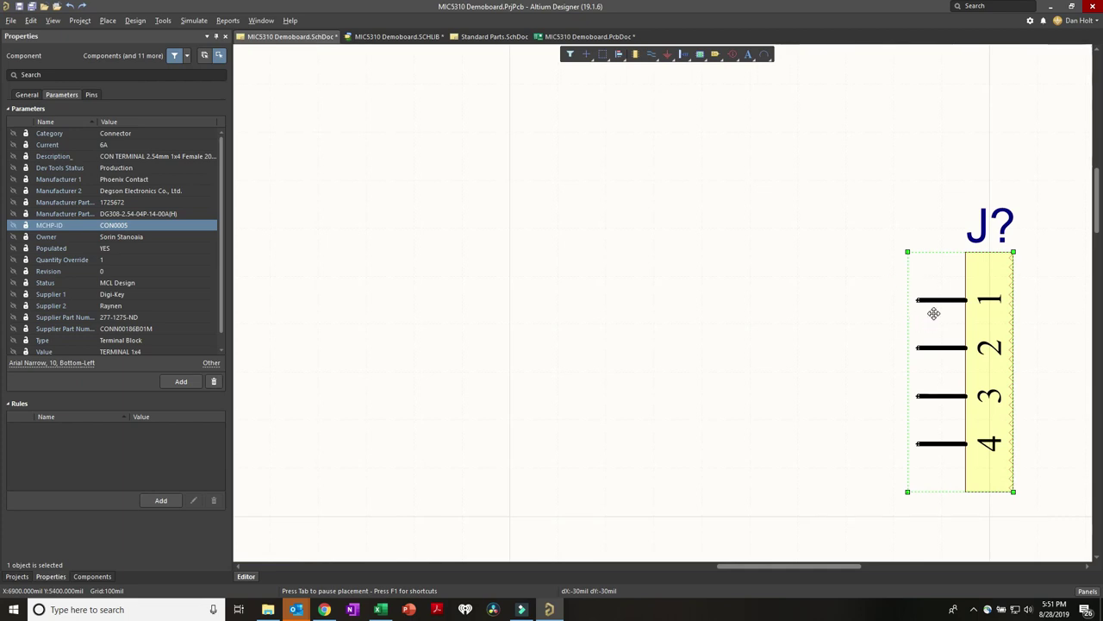
pyautogui.moveTo(981, 316)
pyautogui.mouseDown()
pyautogui.moveTo(715, 284)
pyautogui.moveTo(650, 288)
pyautogui.moveTo(633, 241)
pyautogui.moveTo(601, 278)
pyautogui.moveTo(655, 274)
pyautogui.moveTo(692, 309)
pyautogui.moveTo(615, 307)
pyautogui.moveTo(620, 320)
pyautogui.mouseUp()
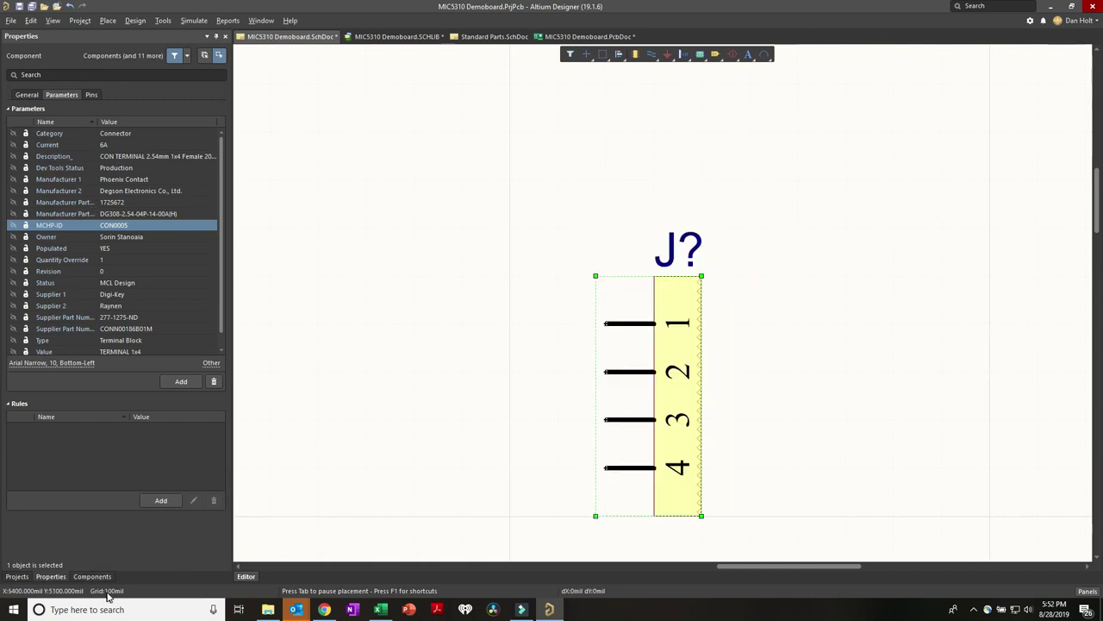
pyautogui.press('g')
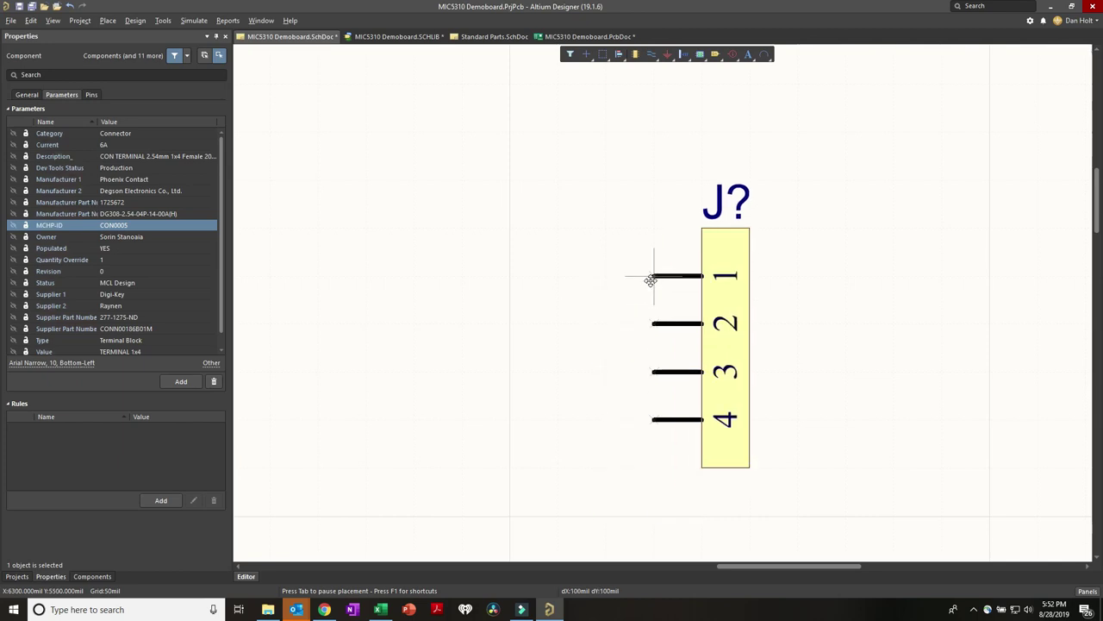
pyautogui.keyDown('ctrl'); pyautogui.scroll(-5, 623, 327); pyautogui.keyUp('ctrl')
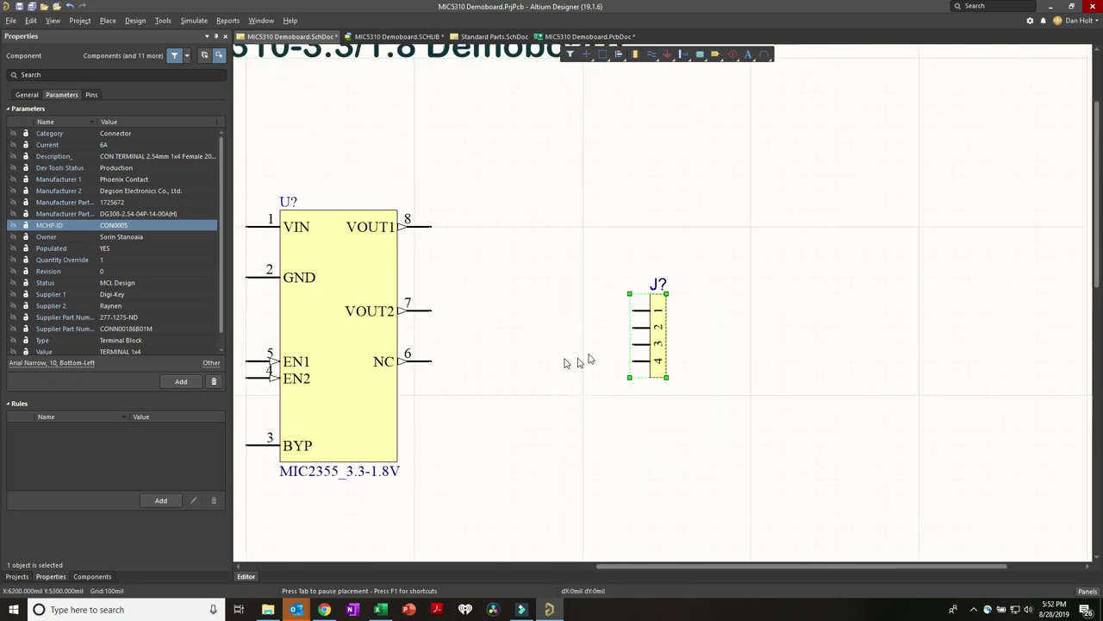
pyautogui.keyDown('ctrl'); pyautogui.scroll(-2, 492, 331); pyautogui.keyUp('ctrl')
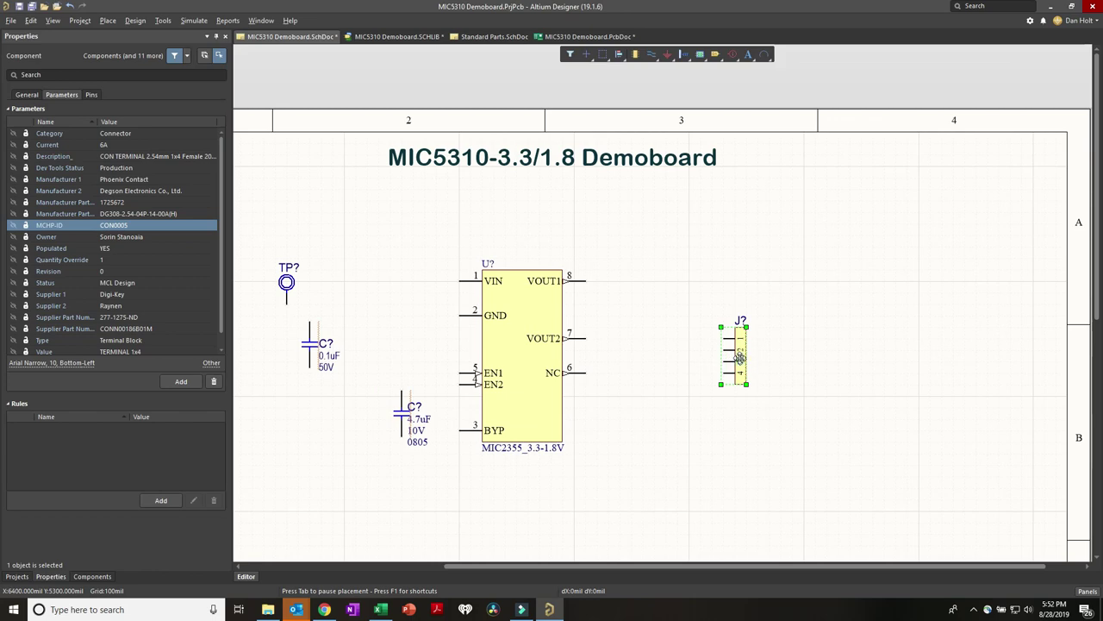
pyautogui.click(741, 293)
# Step: Move the 4.7uF capacitor up beside the LDO so its upper pin is level with VIN
pyautogui.moveTo(392, 347); pyautogui.dragTo(513, 339, button='right')
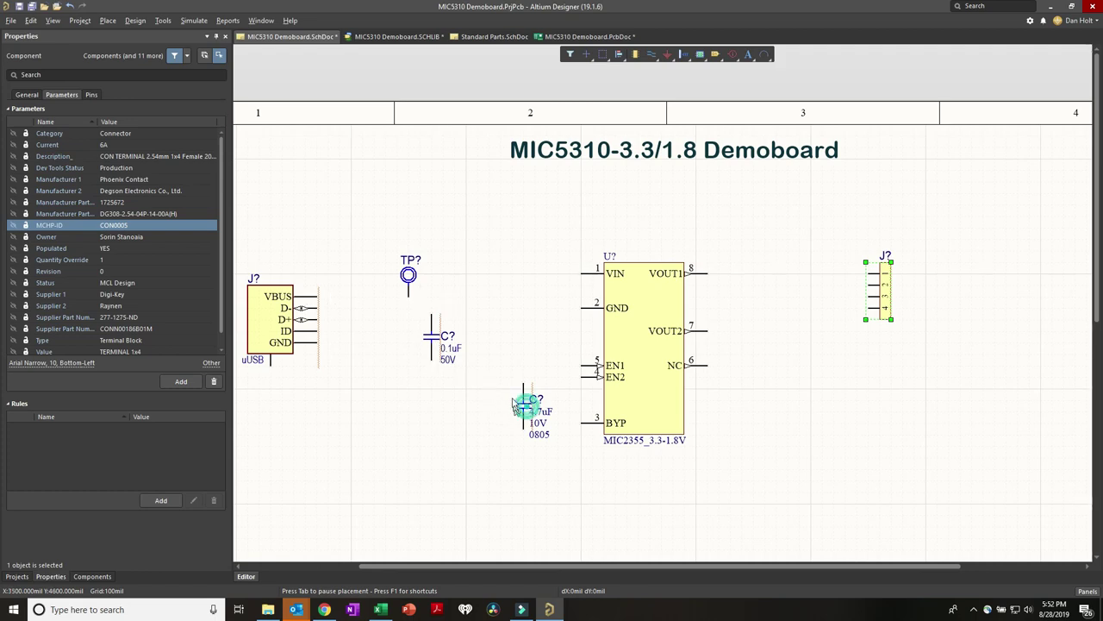
pyautogui.click(552, 321)
pyautogui.keyDown('ctrl'); pyautogui.scroll(3, 583, 308); pyautogui.keyUp('ctrl')
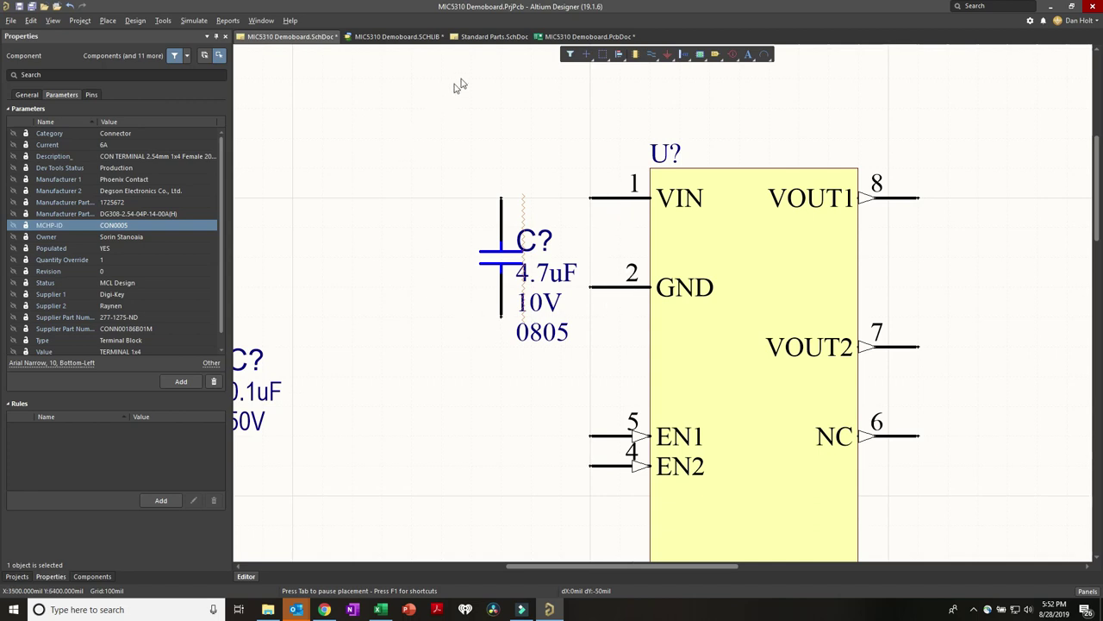
# Step: Return to the MIC2355_LDO symbol in the schematic library and move its GND pin down, level with the VOUT2 pin
pyautogui.click(382, 39)
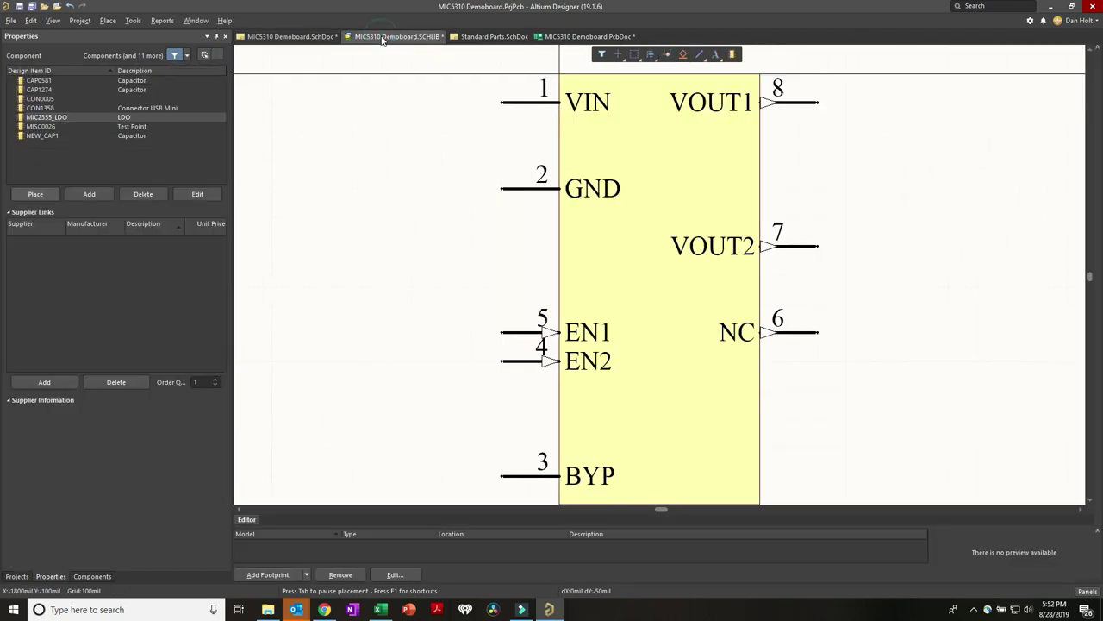
pyautogui.click(49, 117)
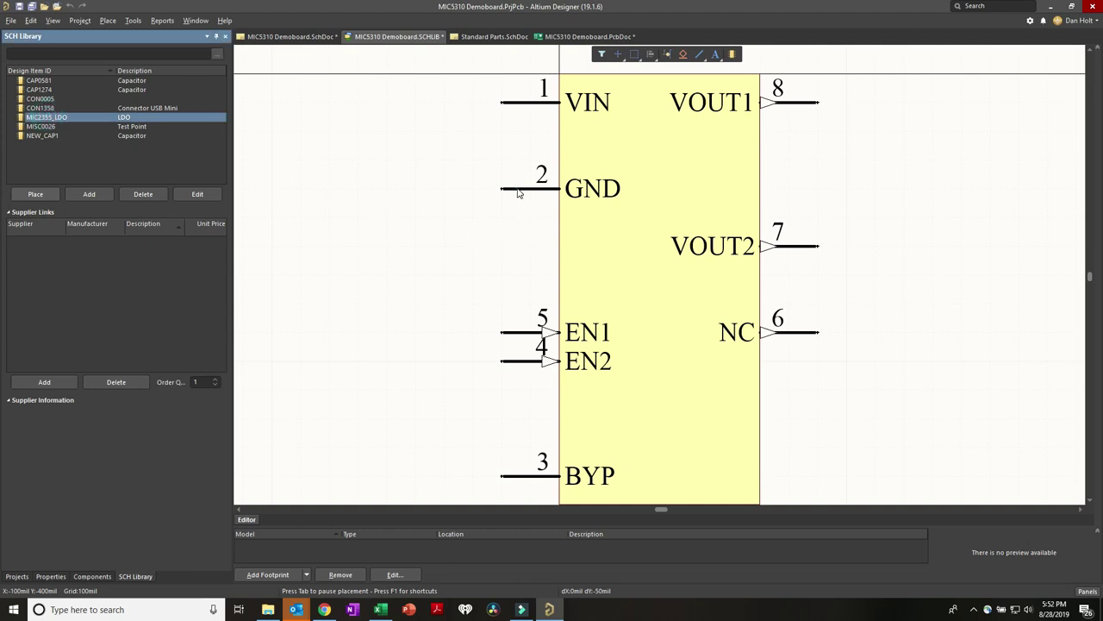
pyautogui.click(505, 222)
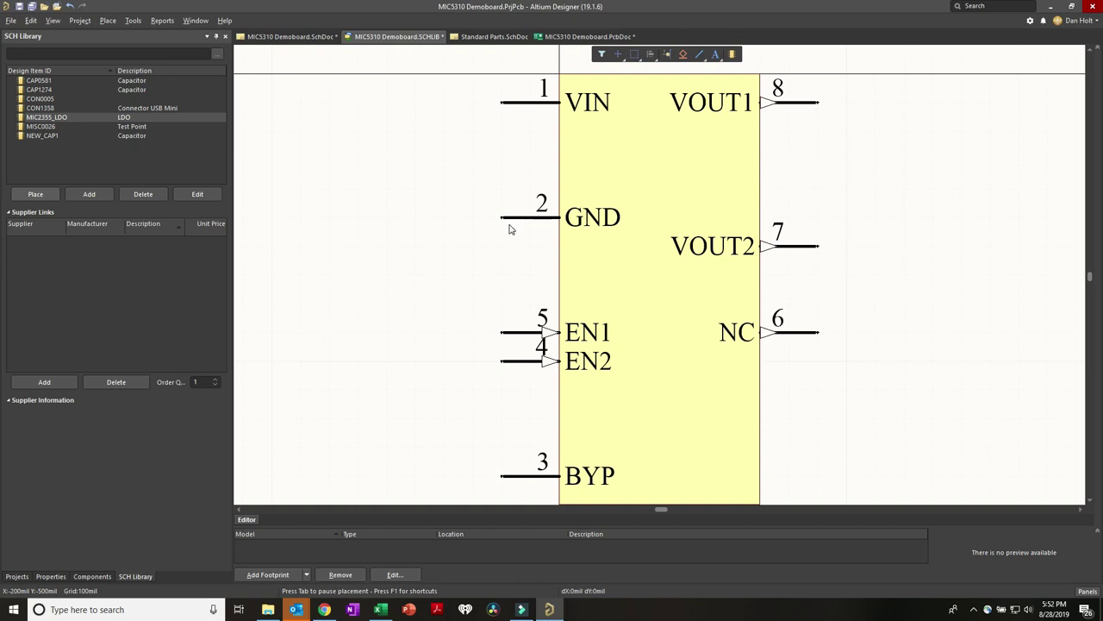
pyautogui.moveTo(507, 223)
pyautogui.mouseDown()
pyautogui.moveTo(503, 251)
pyautogui.moveTo(510, 237)
pyautogui.mouseUp()
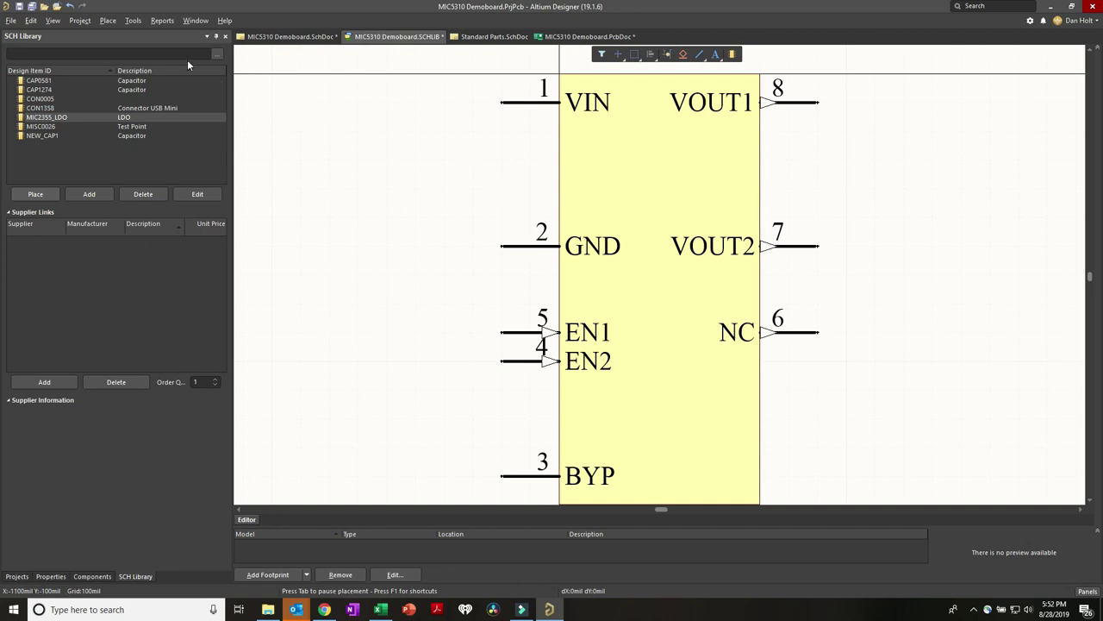
# Step: Update the schematics from the library with the edited MIC2355_LDO symbol and dismiss the update notice
pyautogui.click(128, 21)
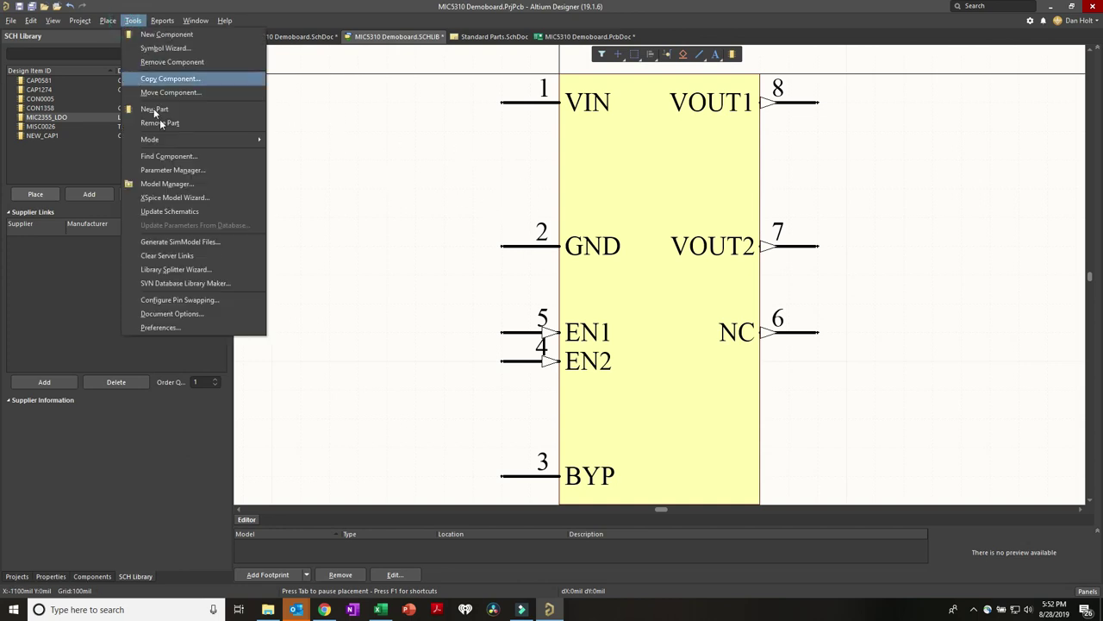
pyautogui.click(183, 213)
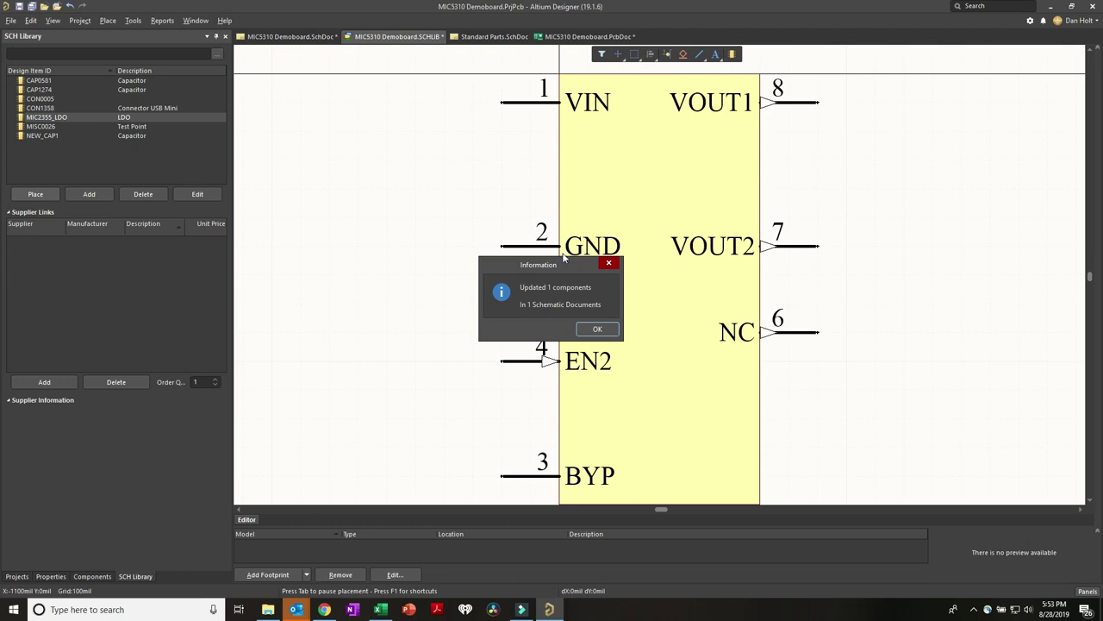
pyautogui.click(598, 327)
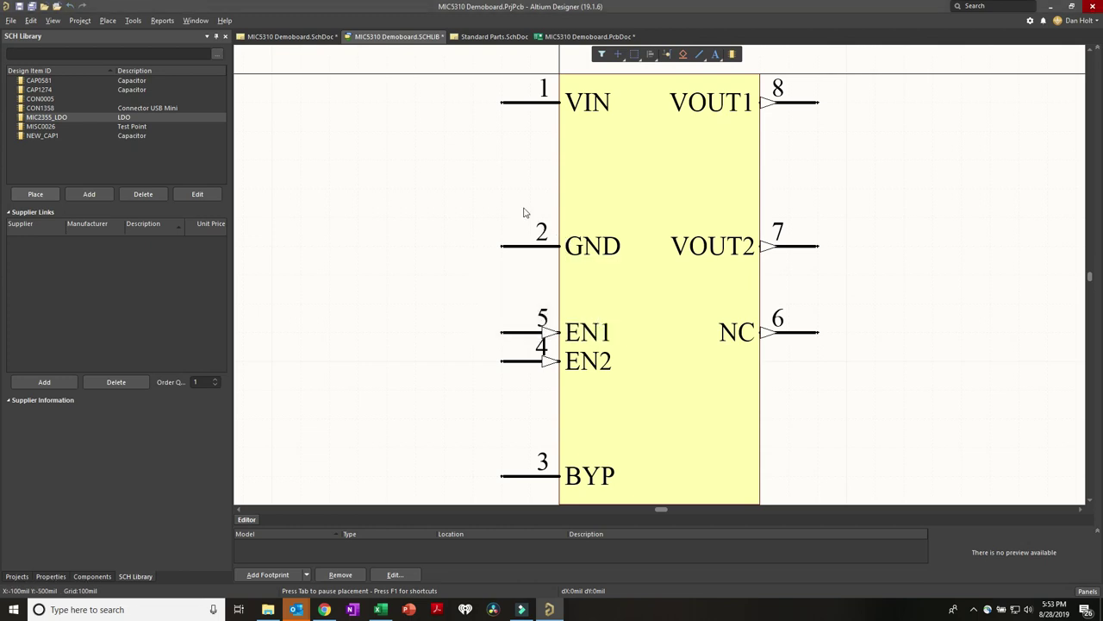